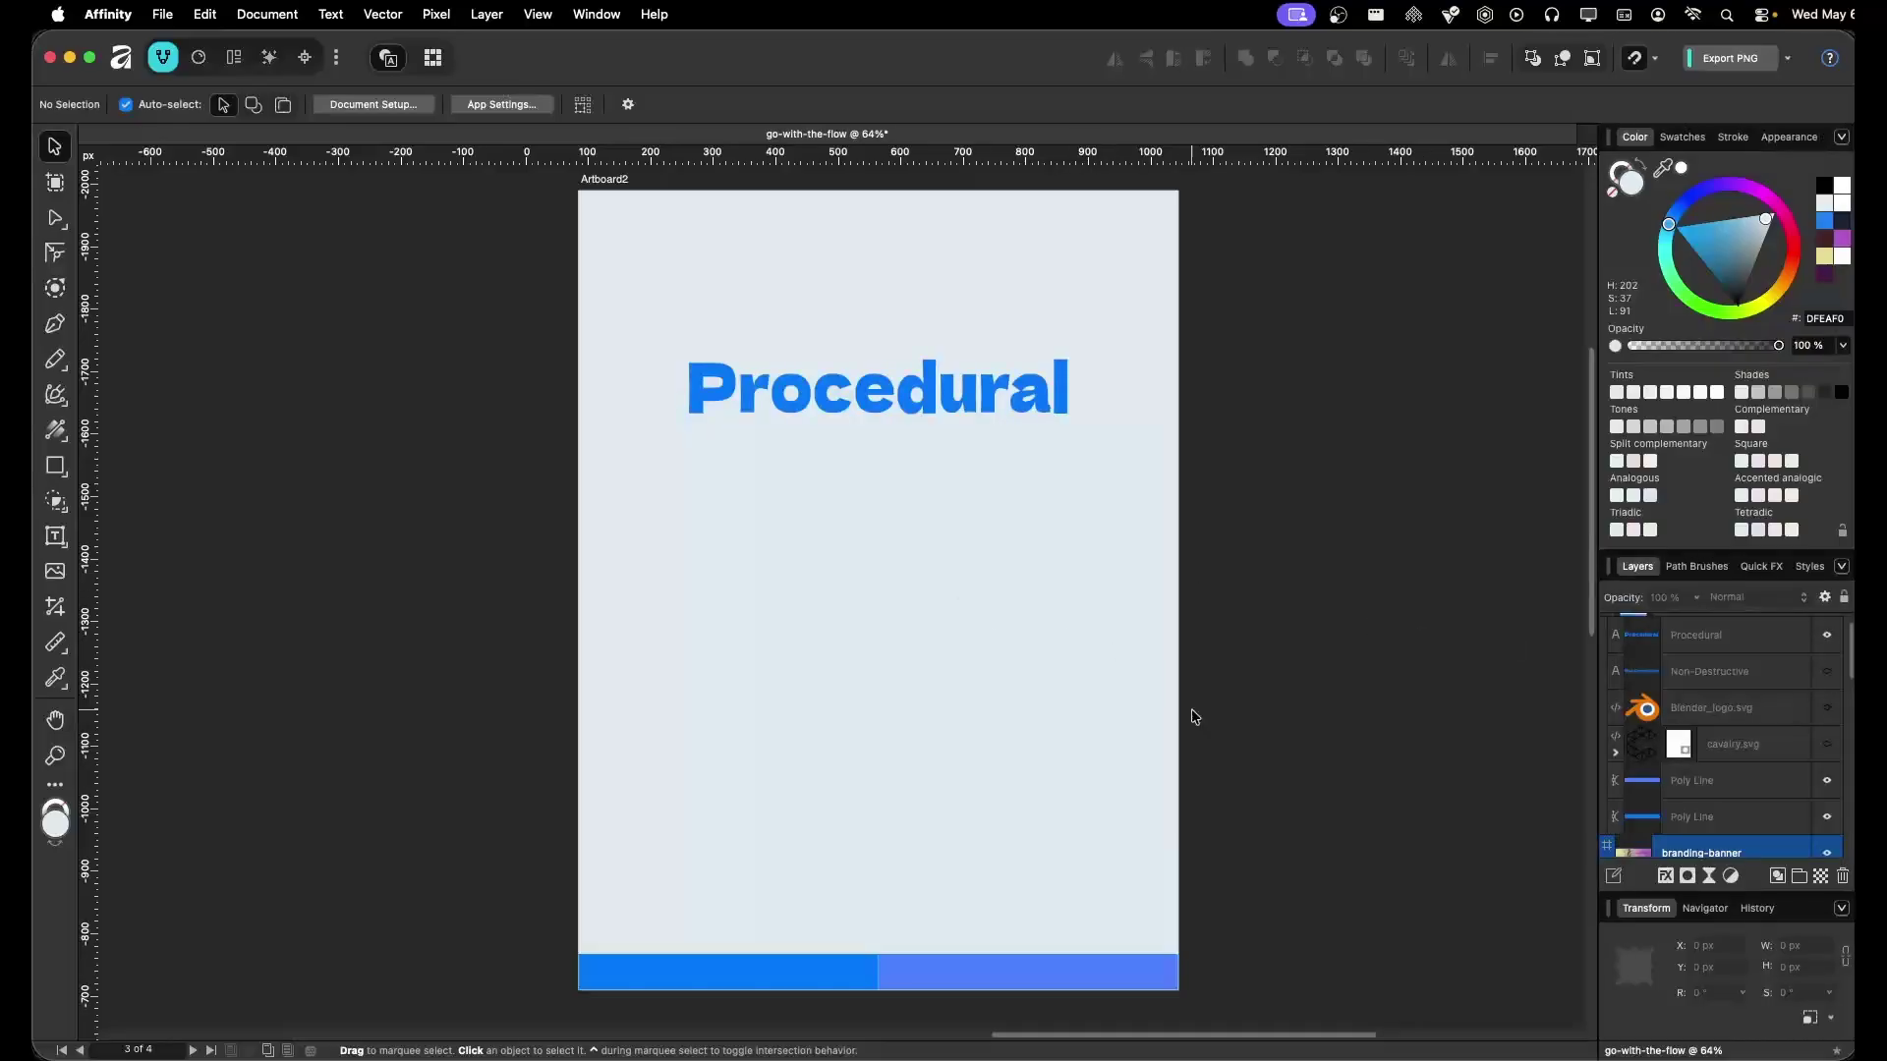
Show the hidden Non-Destructive text, the Blender logo and the Cavalry logo on Artboard2
left_click(1827, 673)
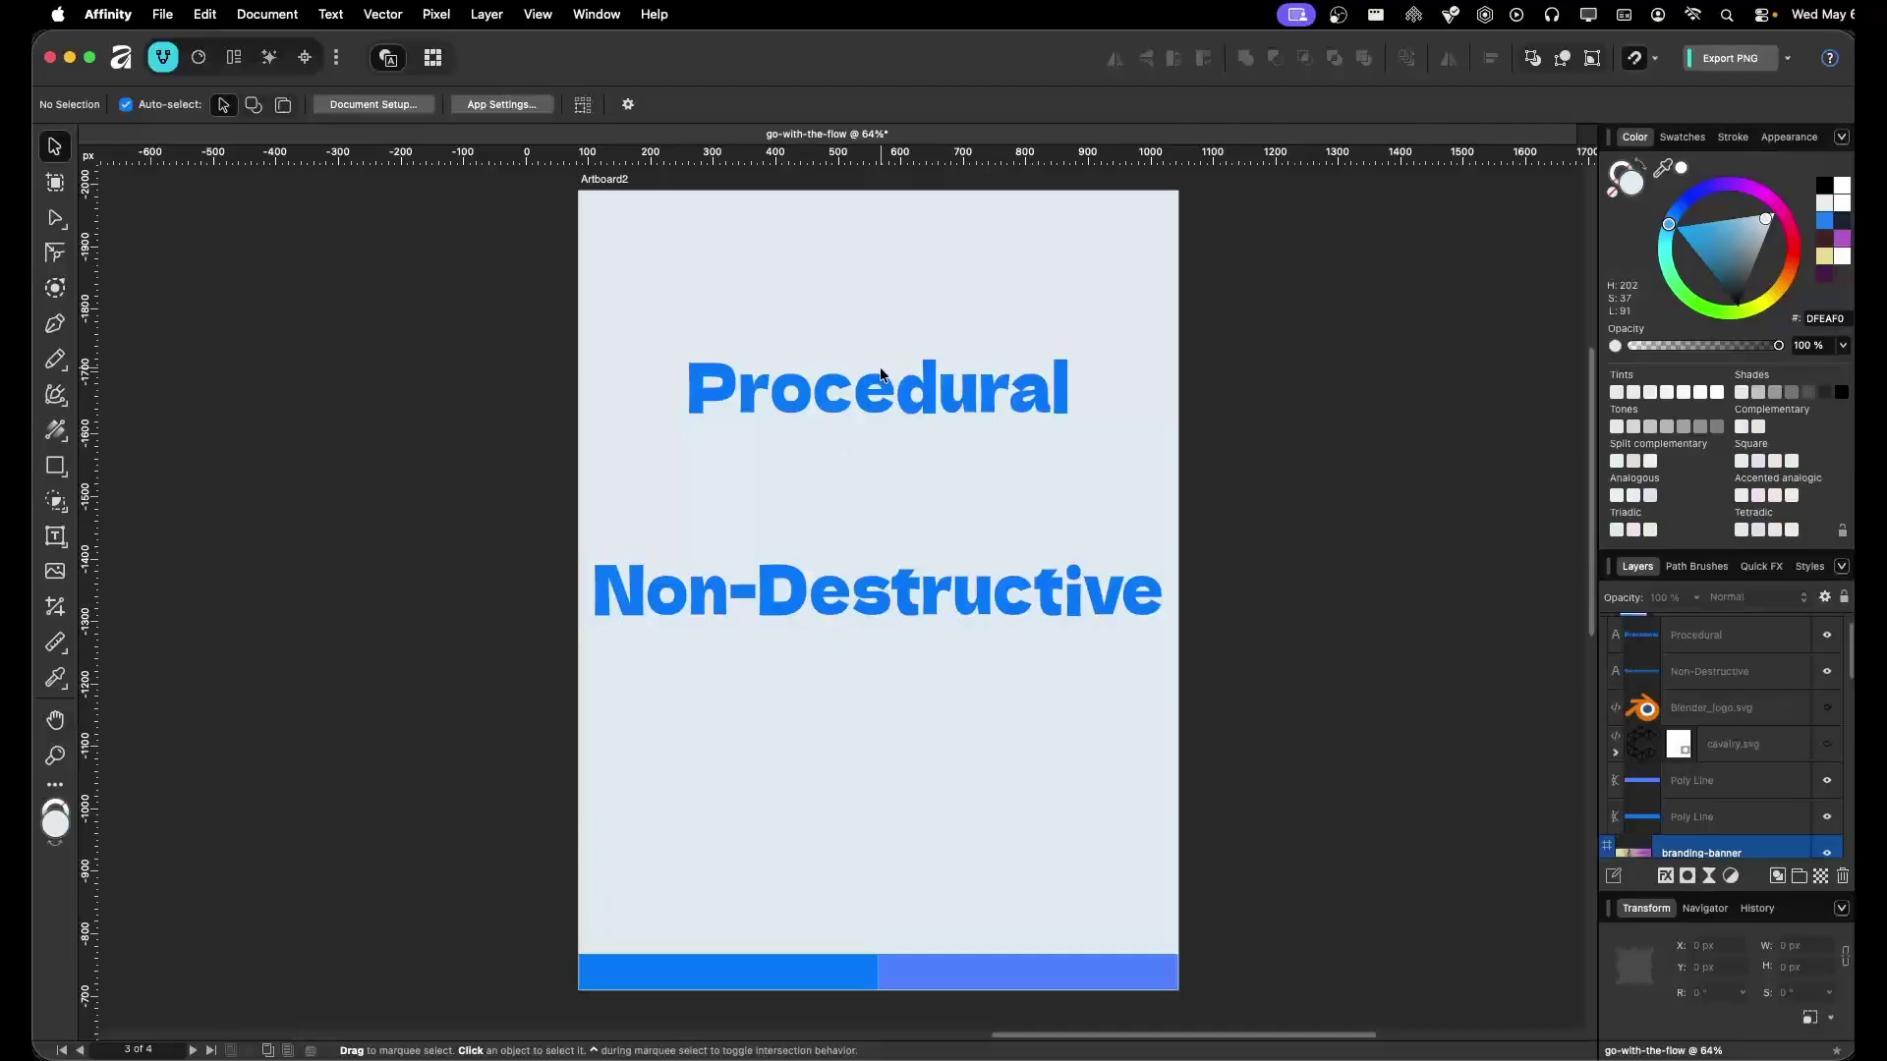
left_click(903, 411)
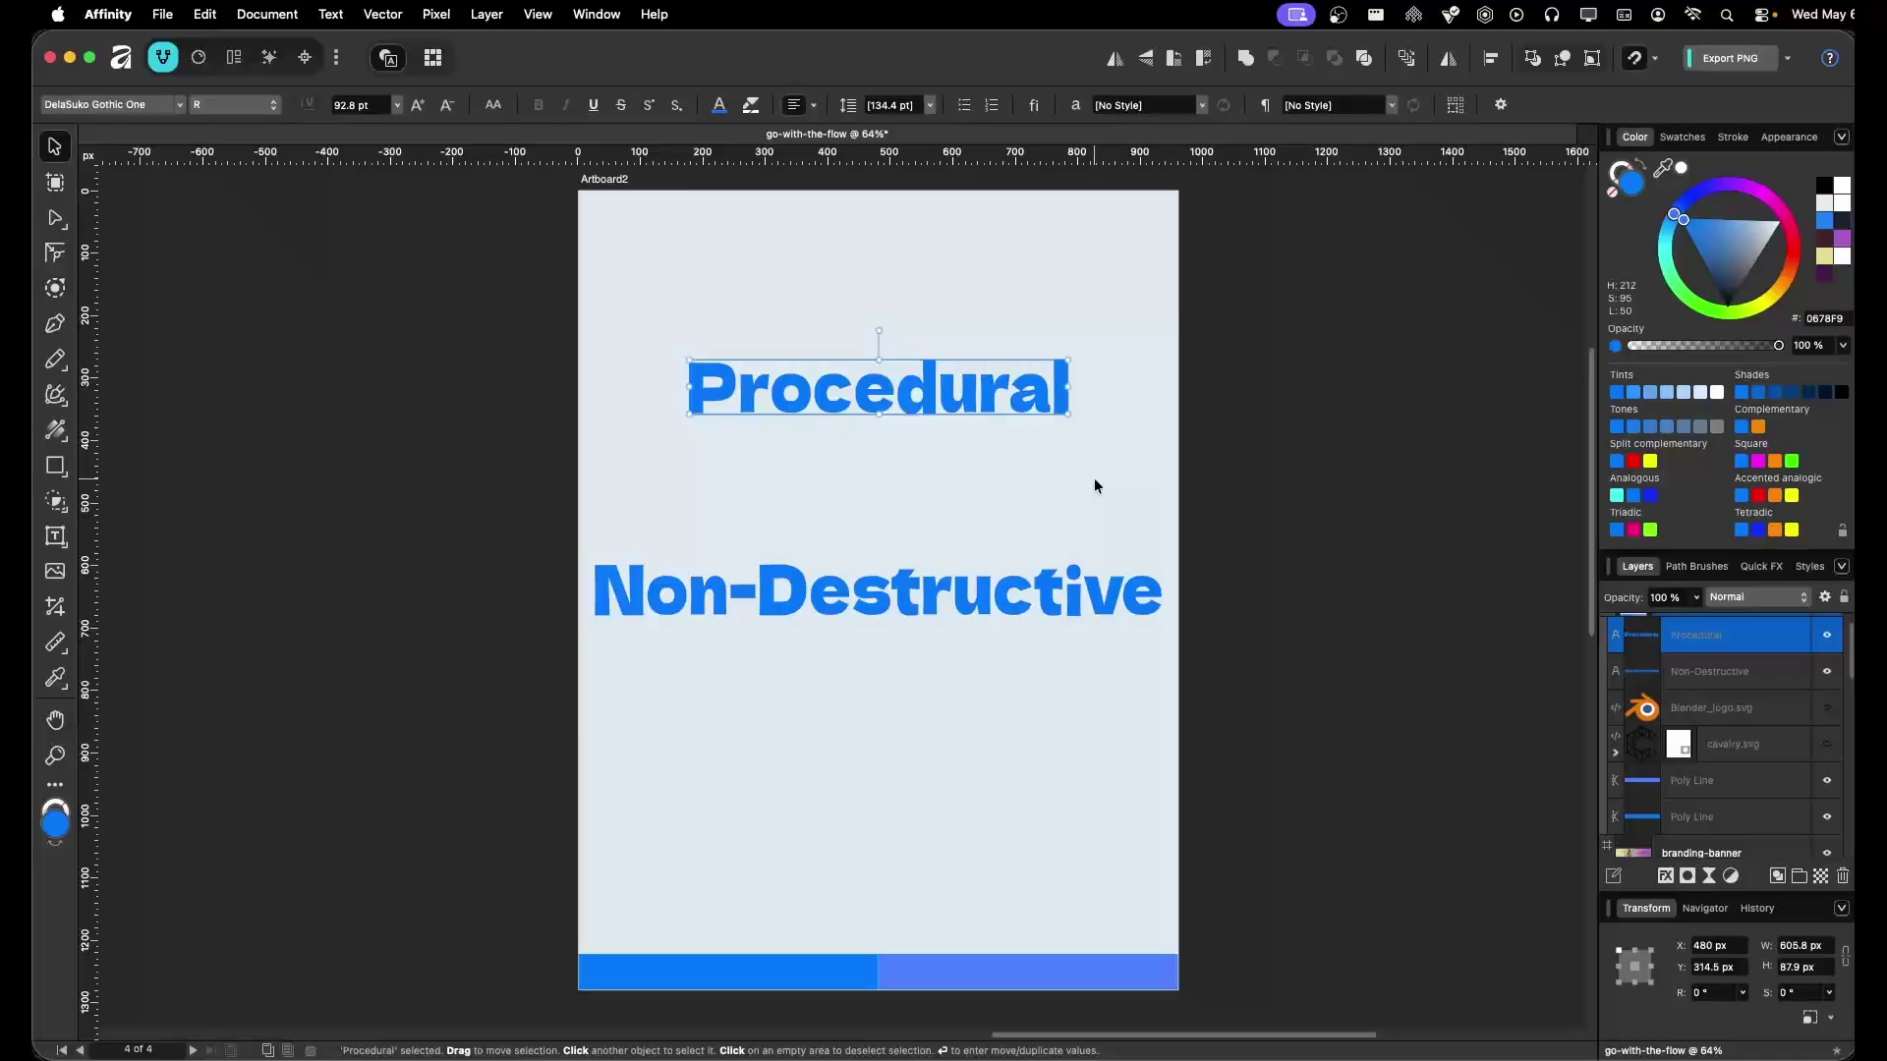
left_click(1827, 708)
left_click(1827, 744)
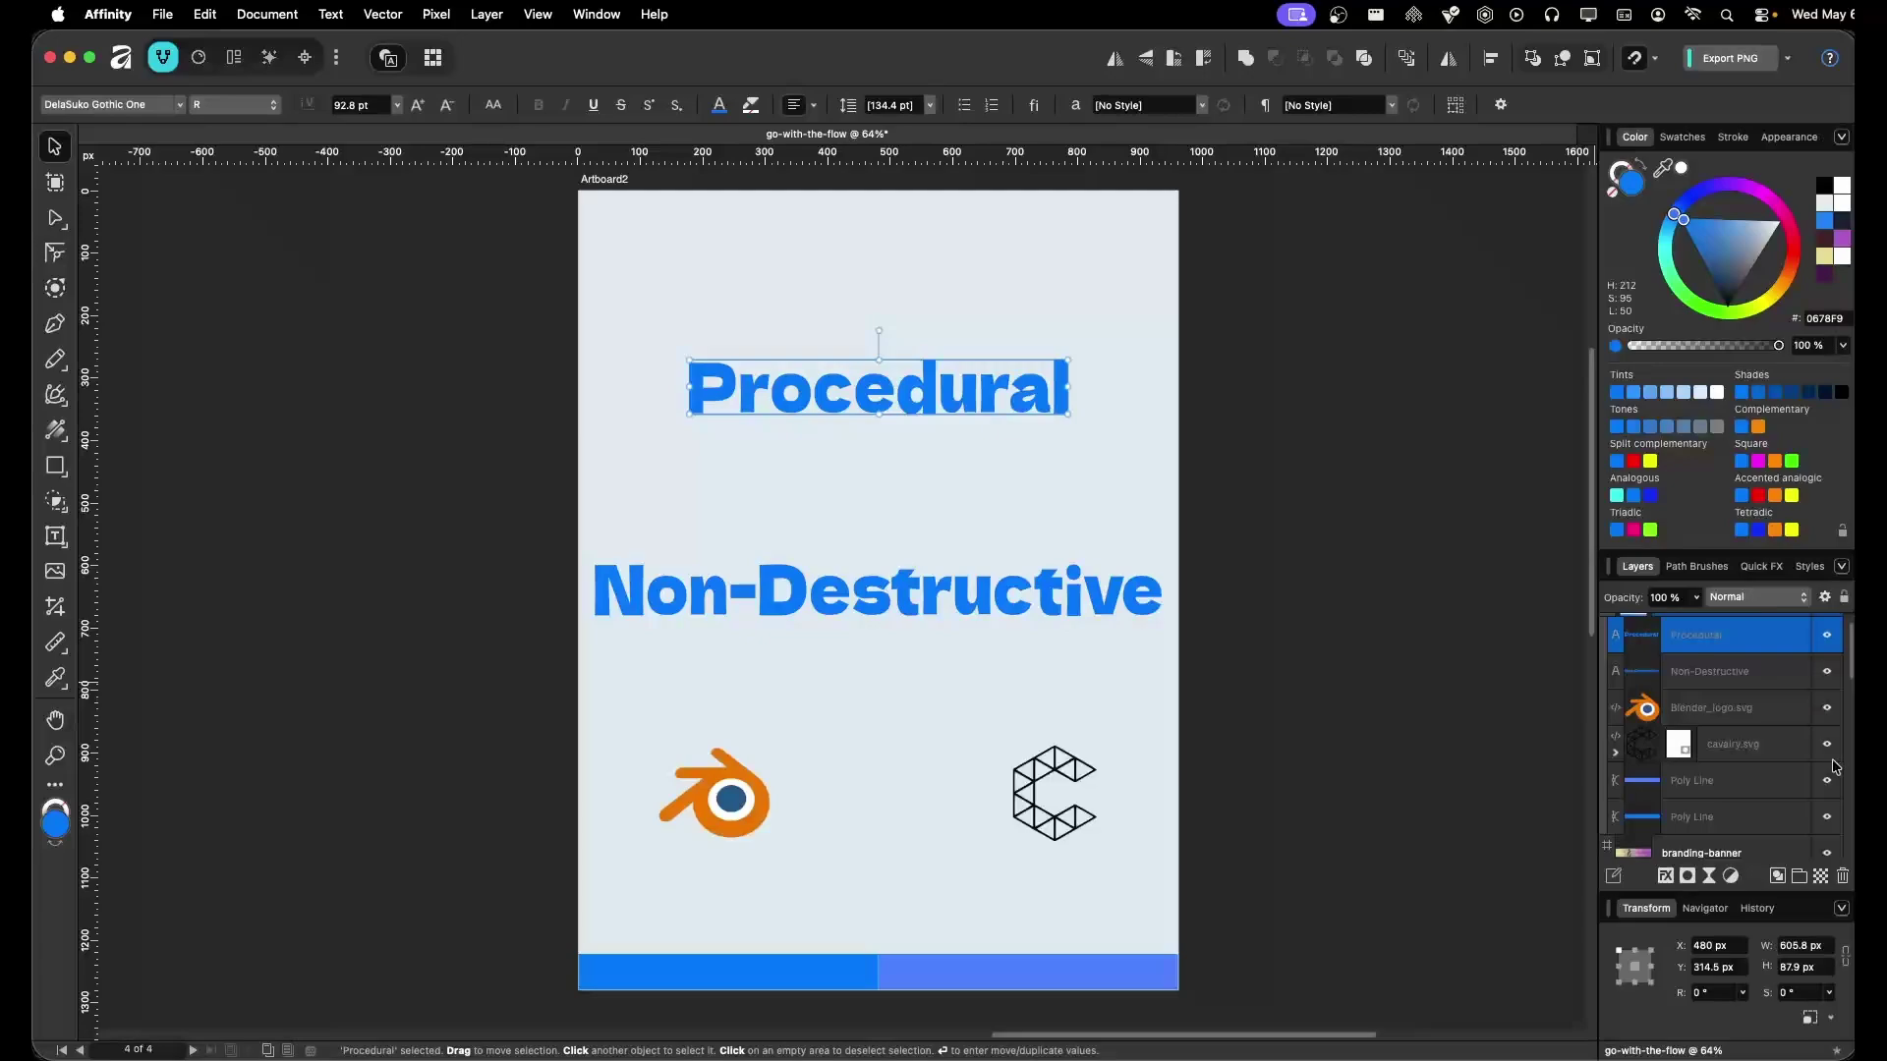
left_click(1320, 807)
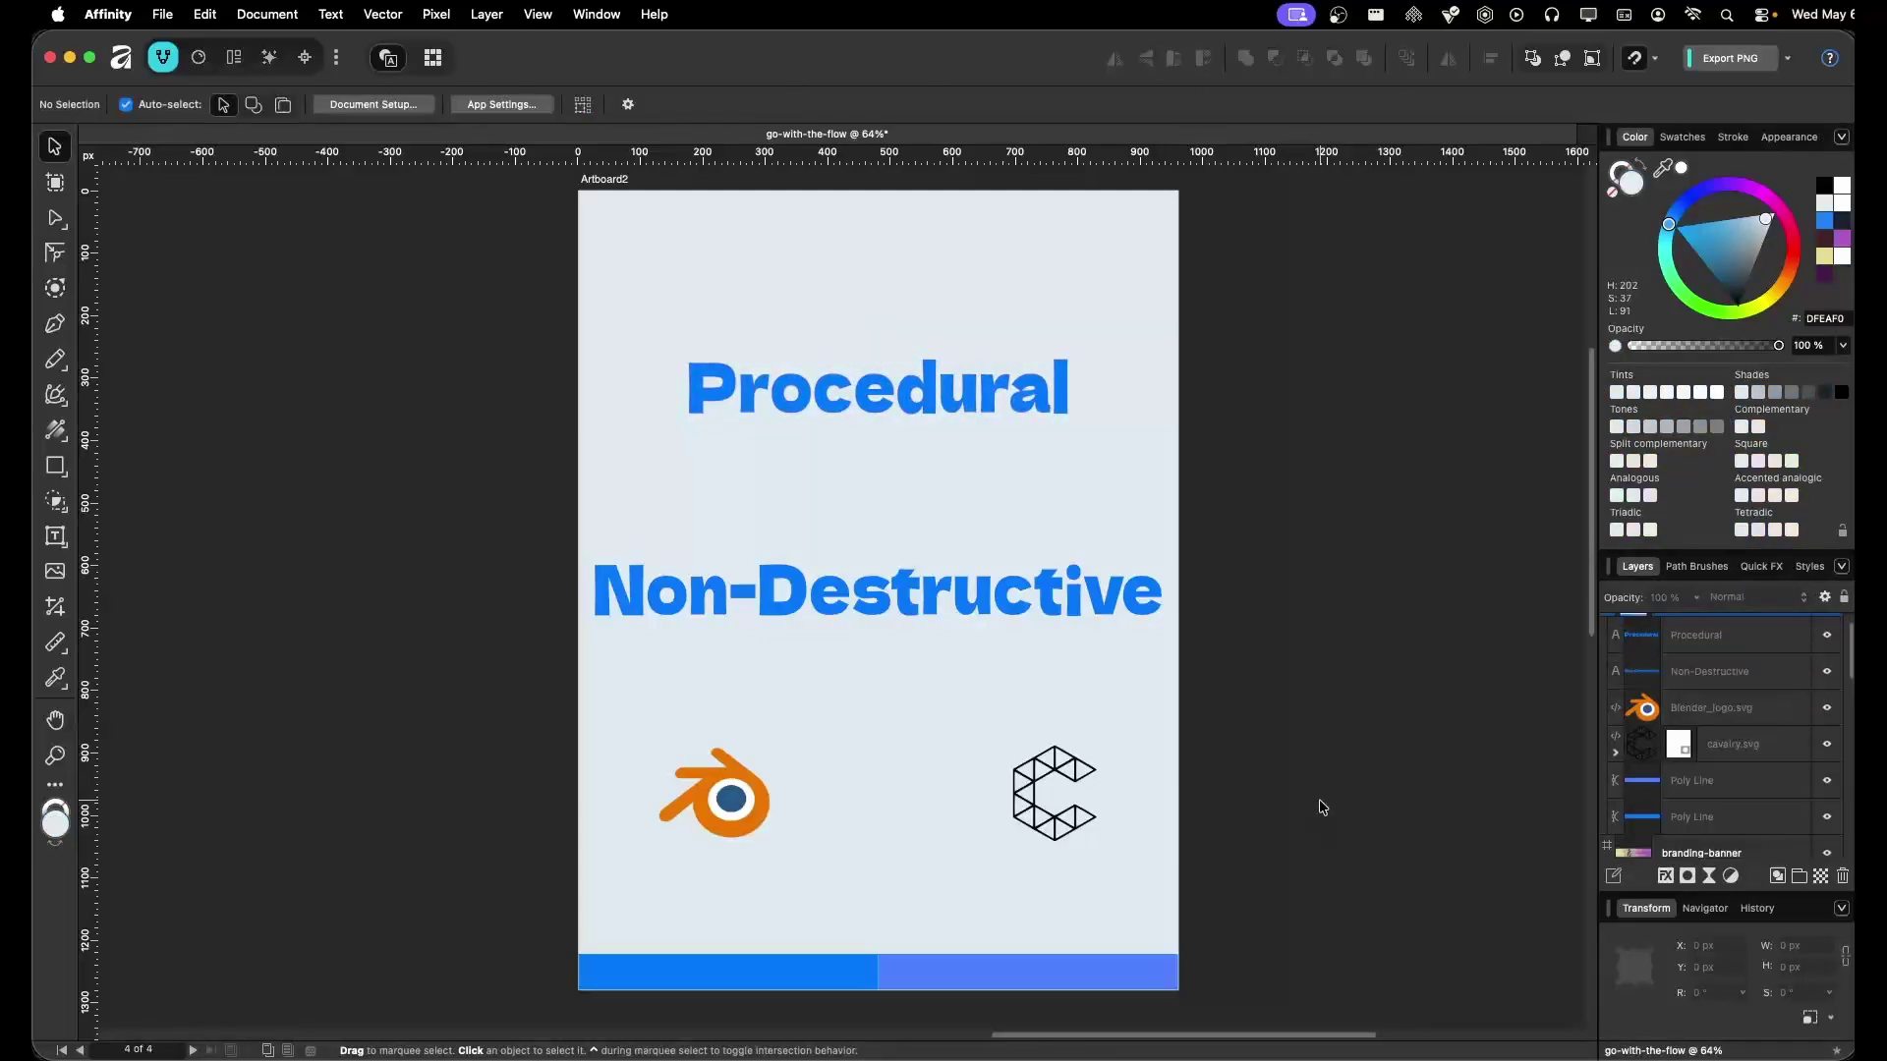
Swap the Non-Destructive text's fill to a 2 pt blue outline and move the text up slightly
left_click(926, 398)
left_click(990, 596)
key("shift+x")
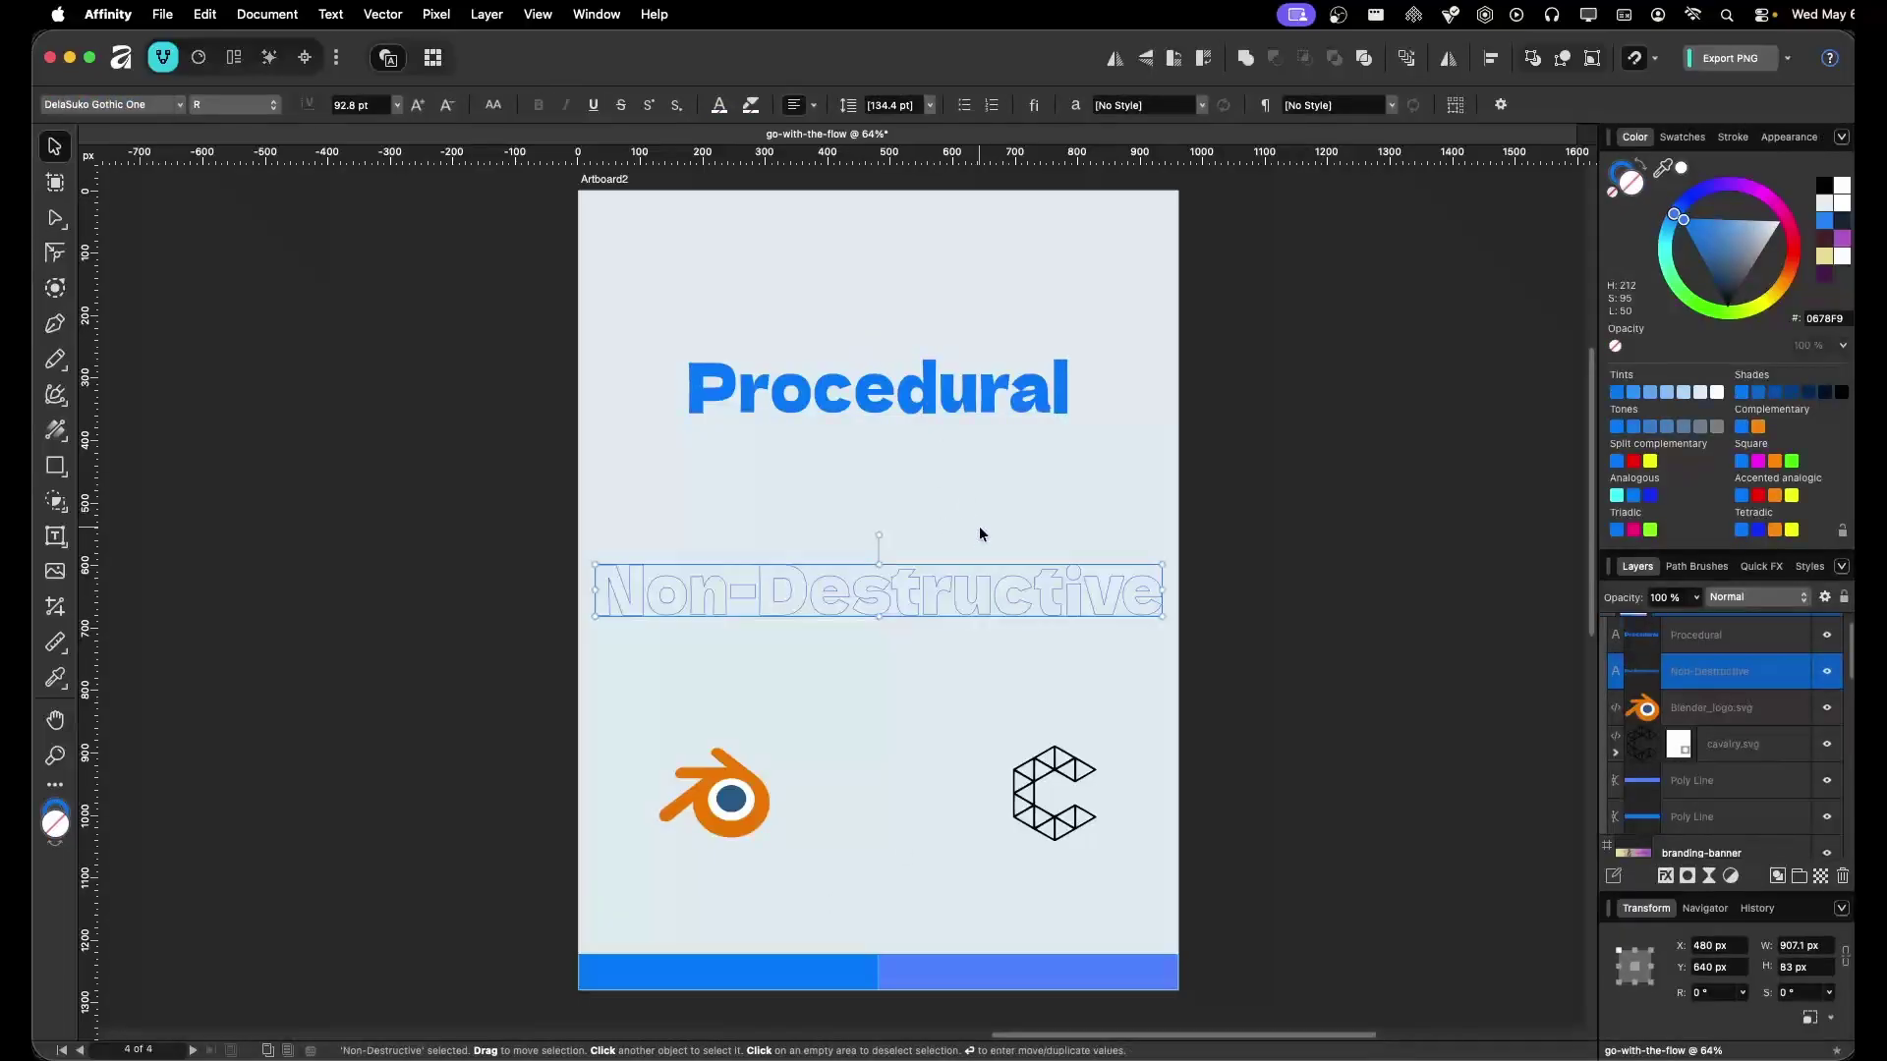
left_click_drag(994, 594, 993, 575)
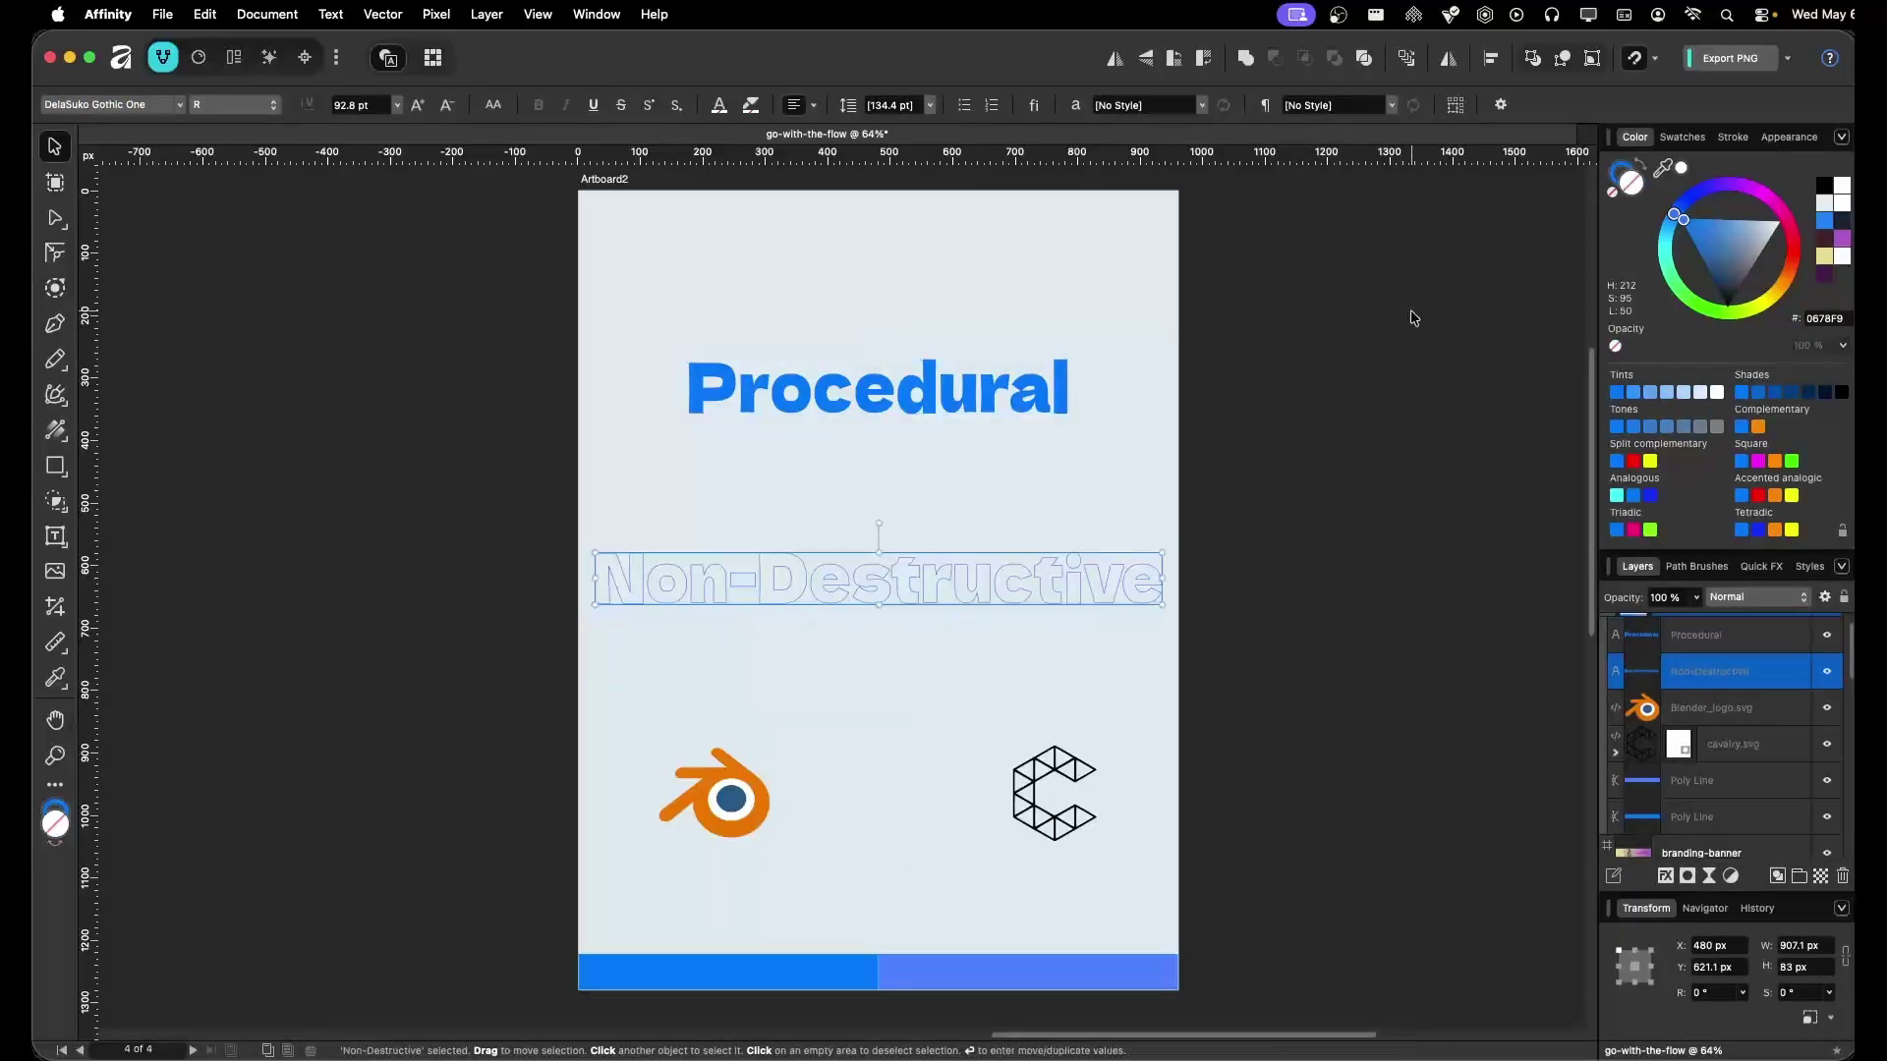
left_click(1733, 138)
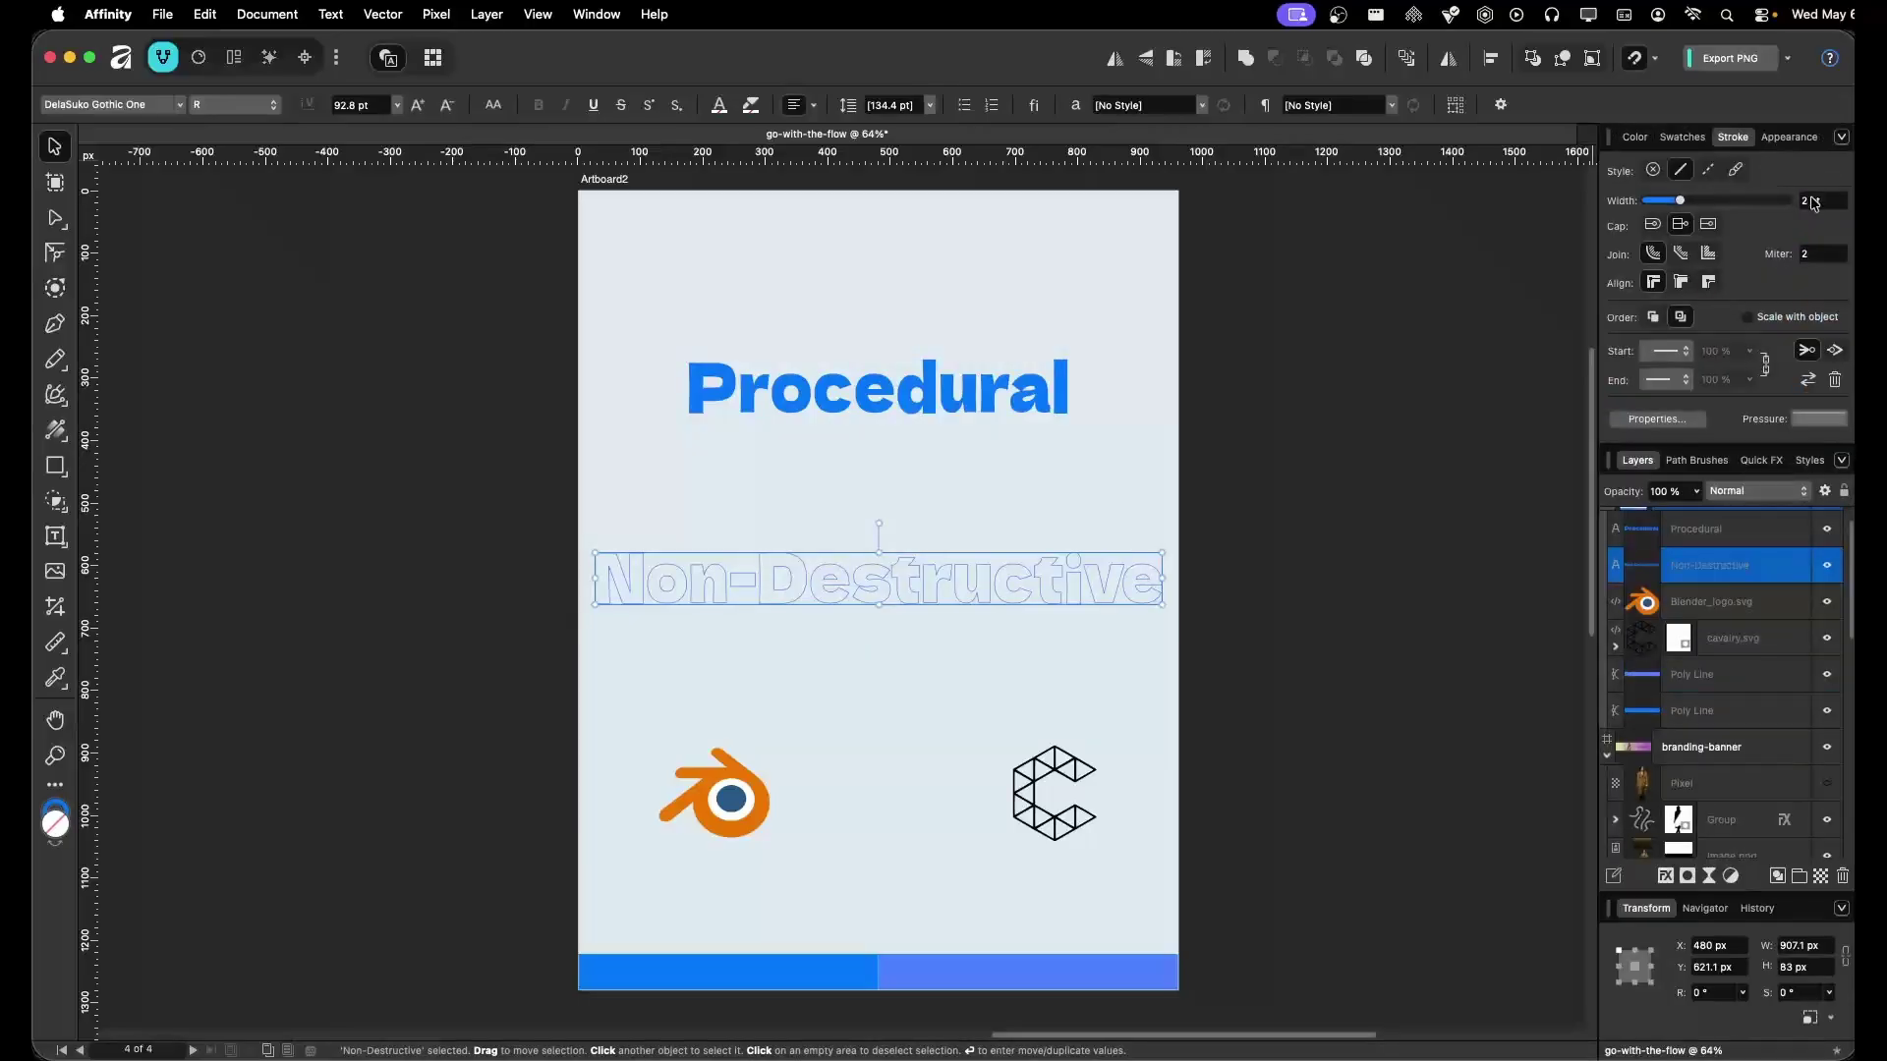
left_click(1442, 397)
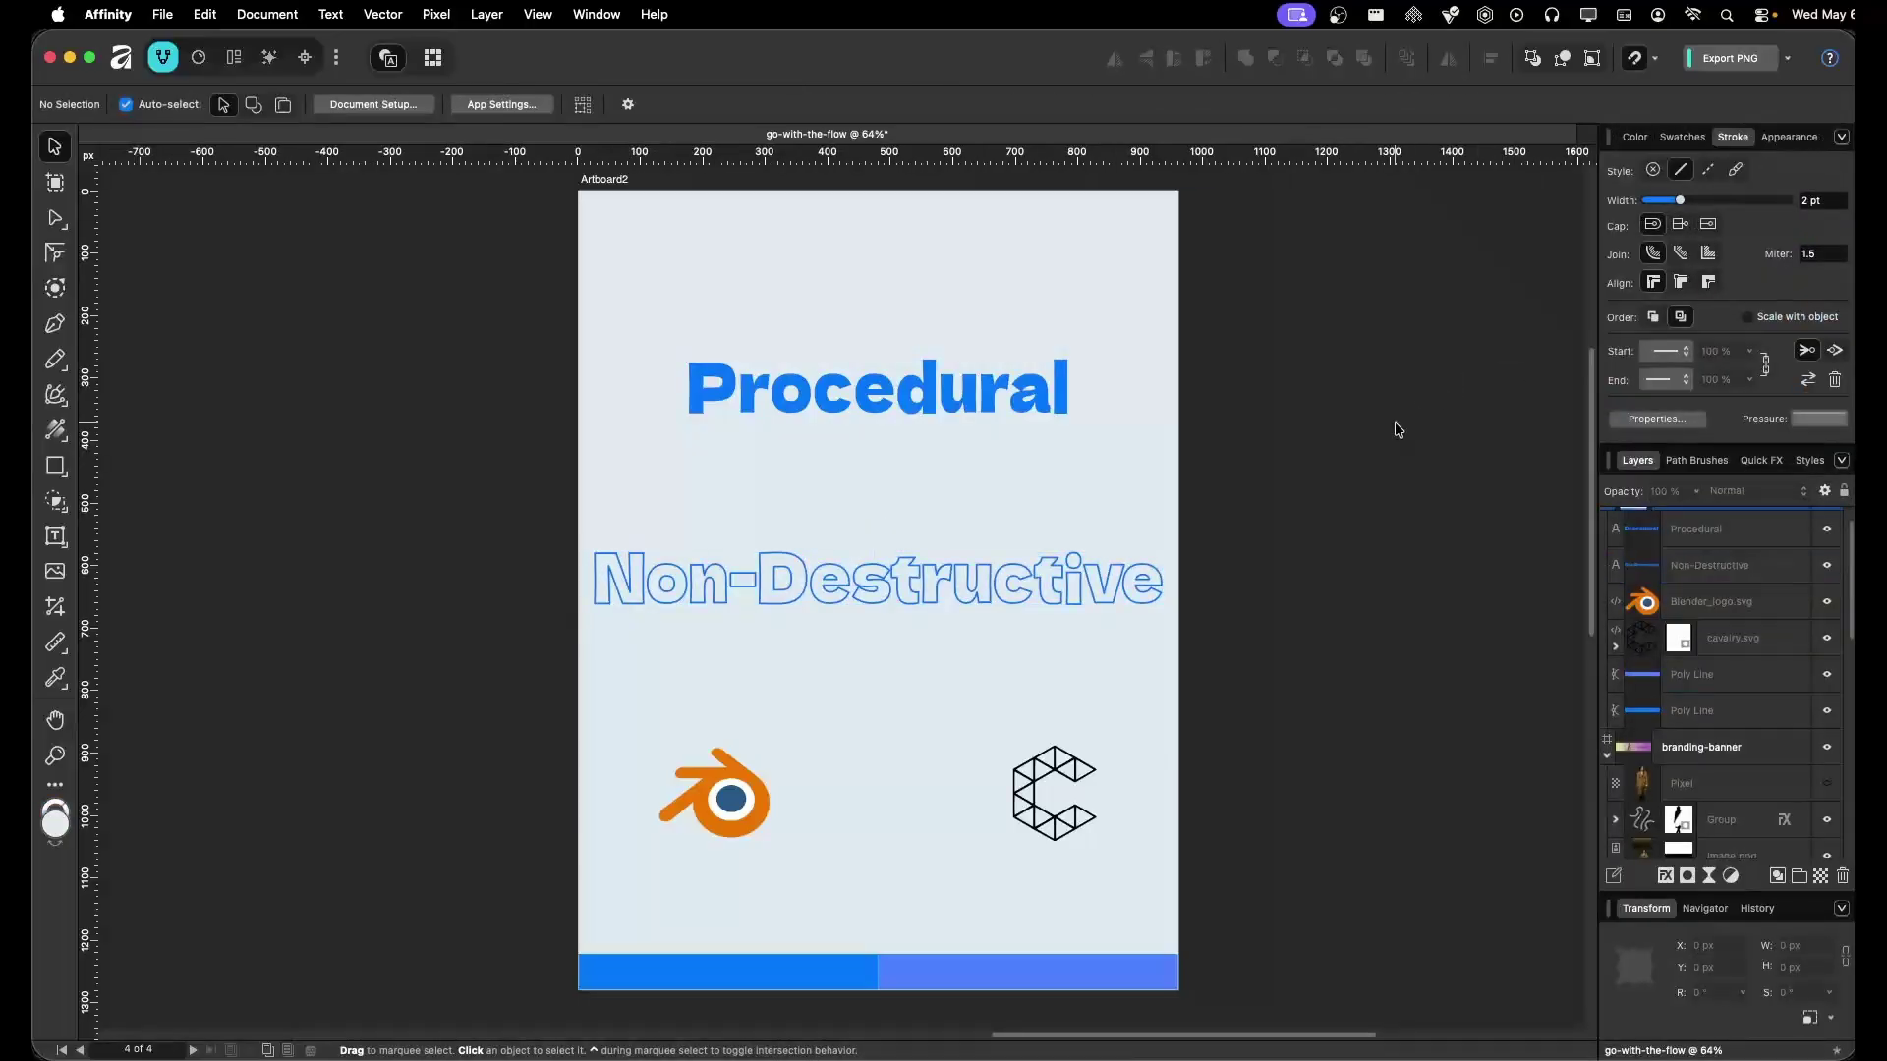
left_click(1037, 847)
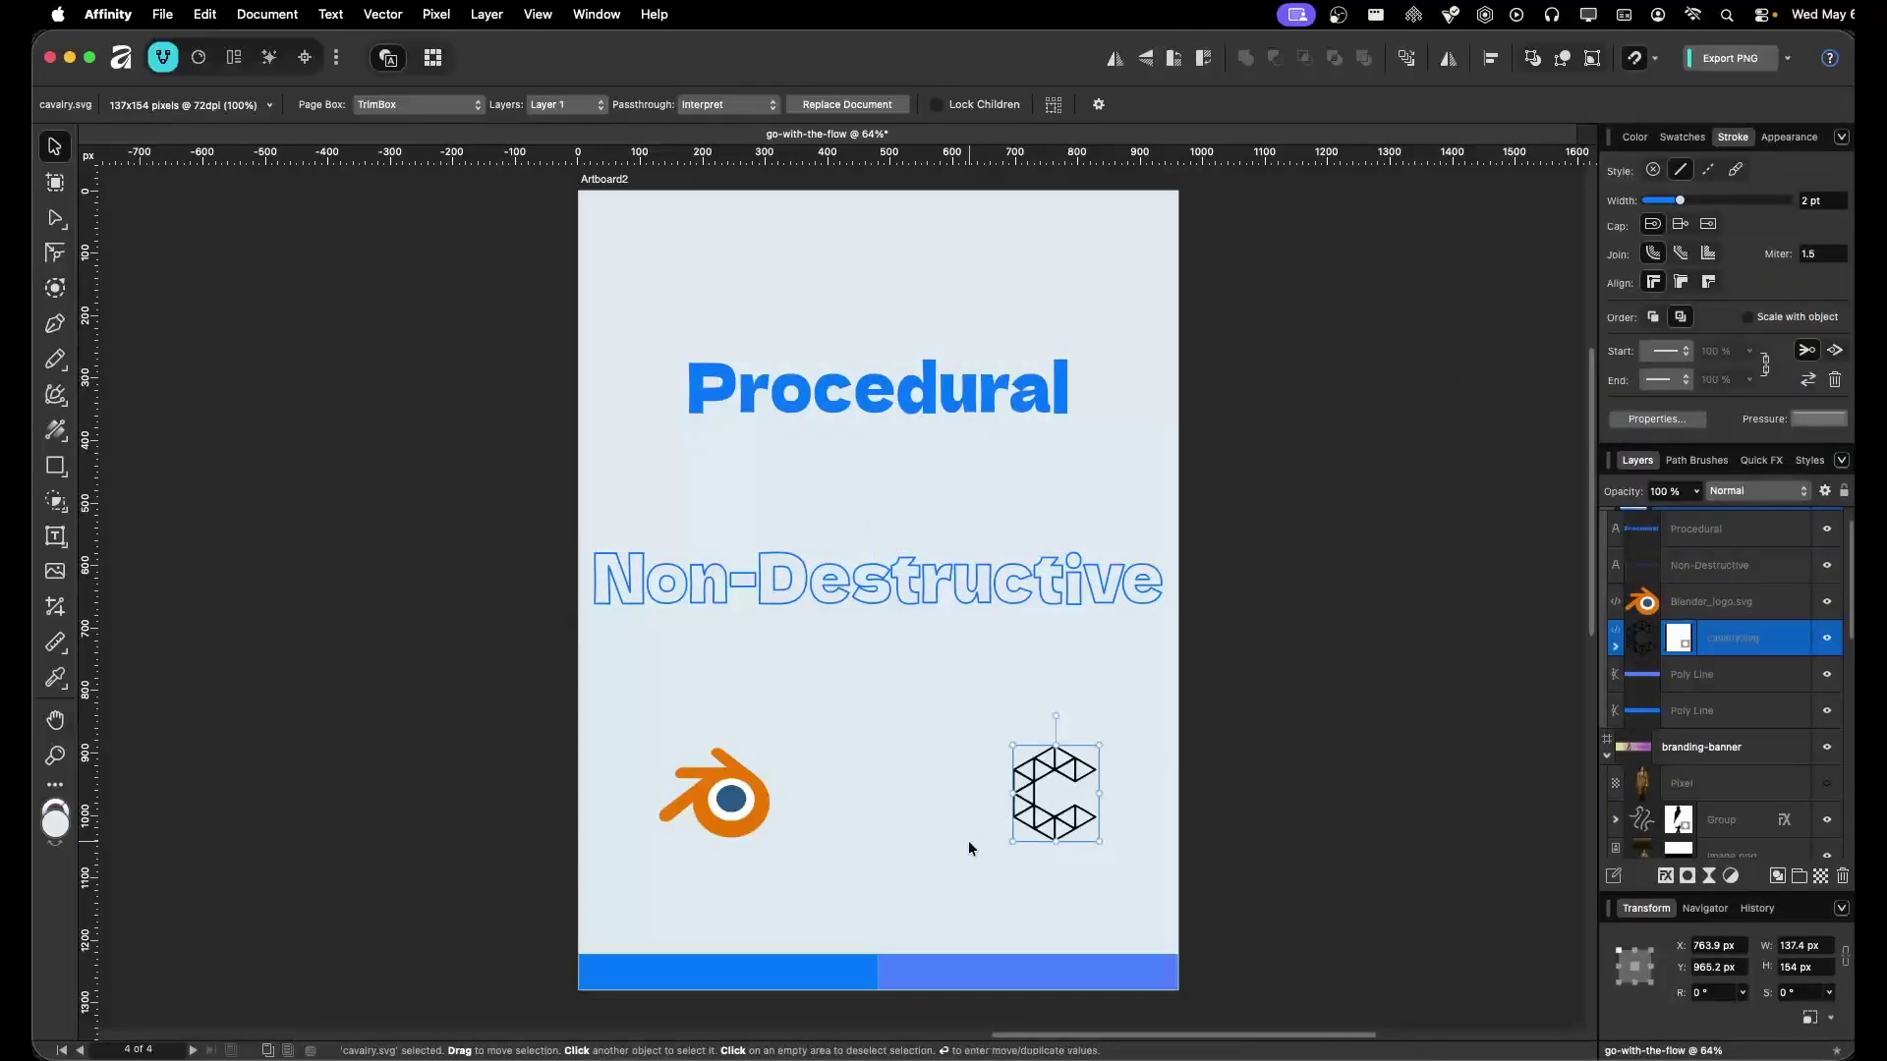
left_click(932, 766)
Add a live Mesh Warp filter to the blue FLOW text on Artboard1
scroll(758, 678, "left", 15)
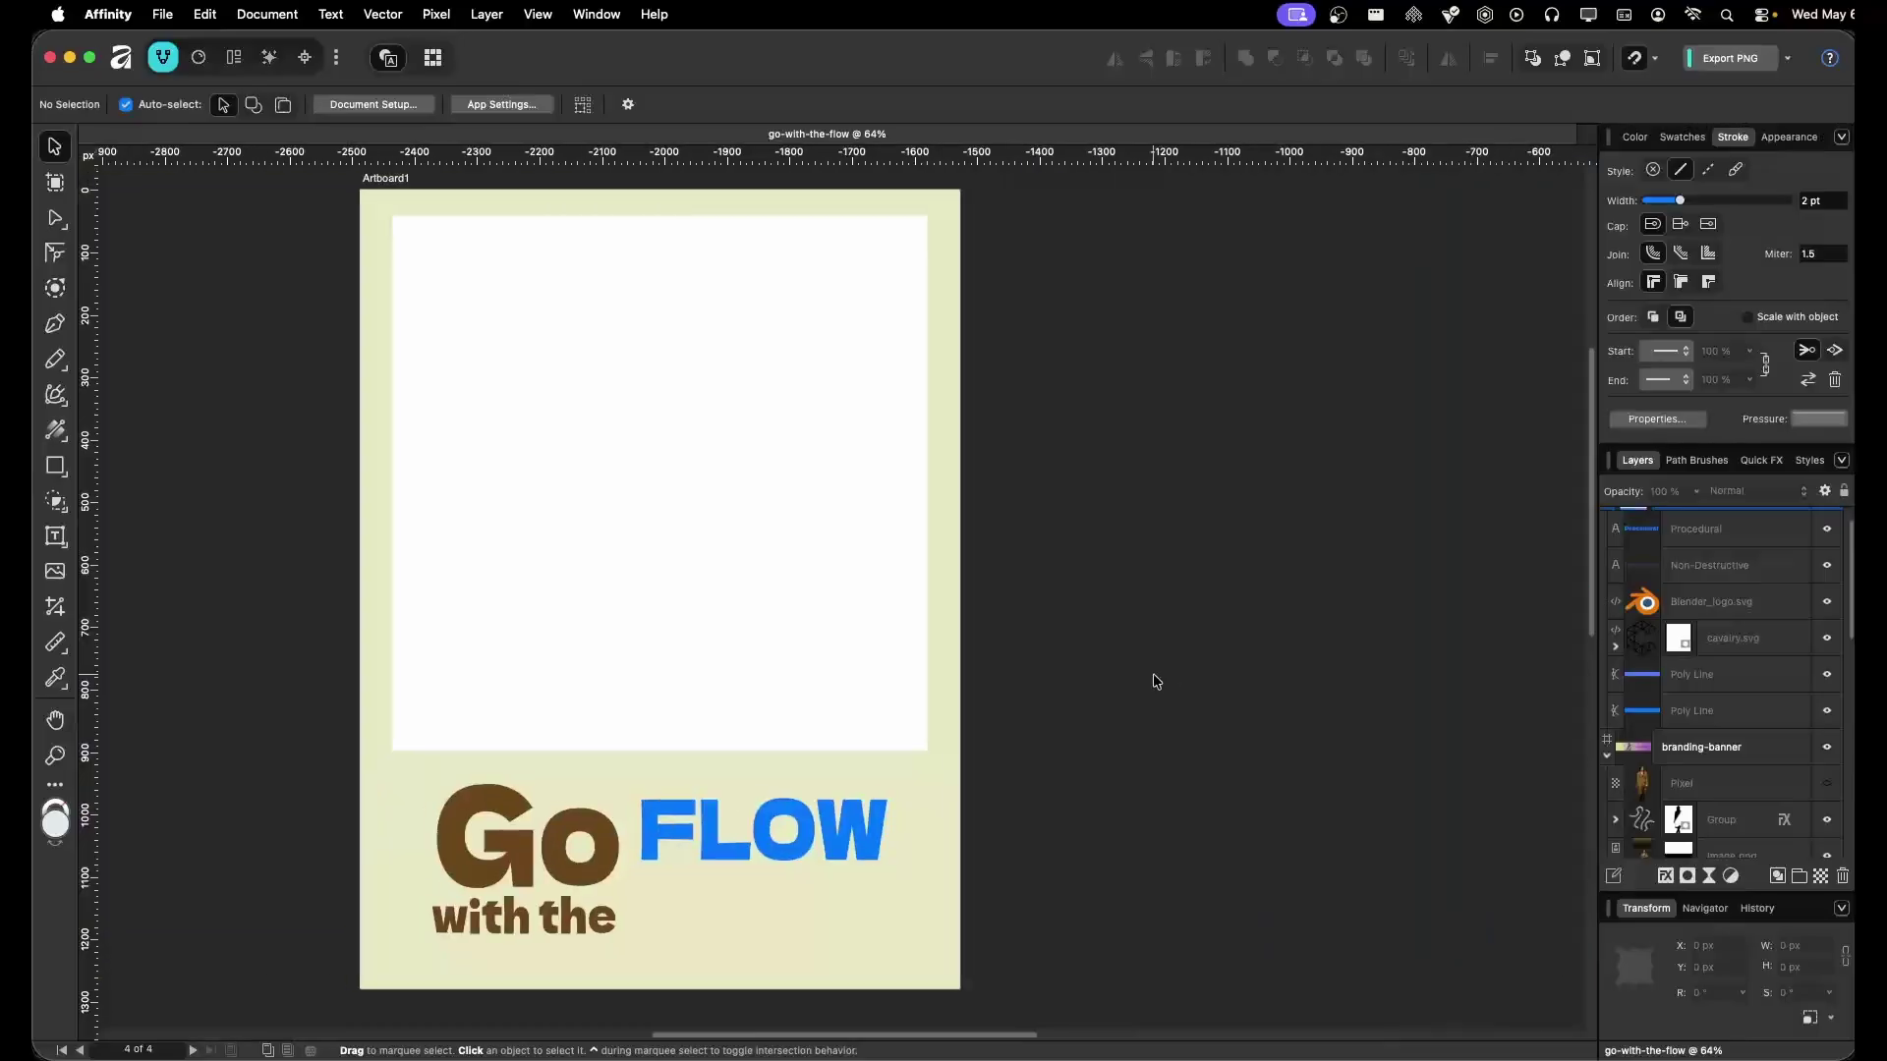
left_click_drag(819, 631, 984, 638)
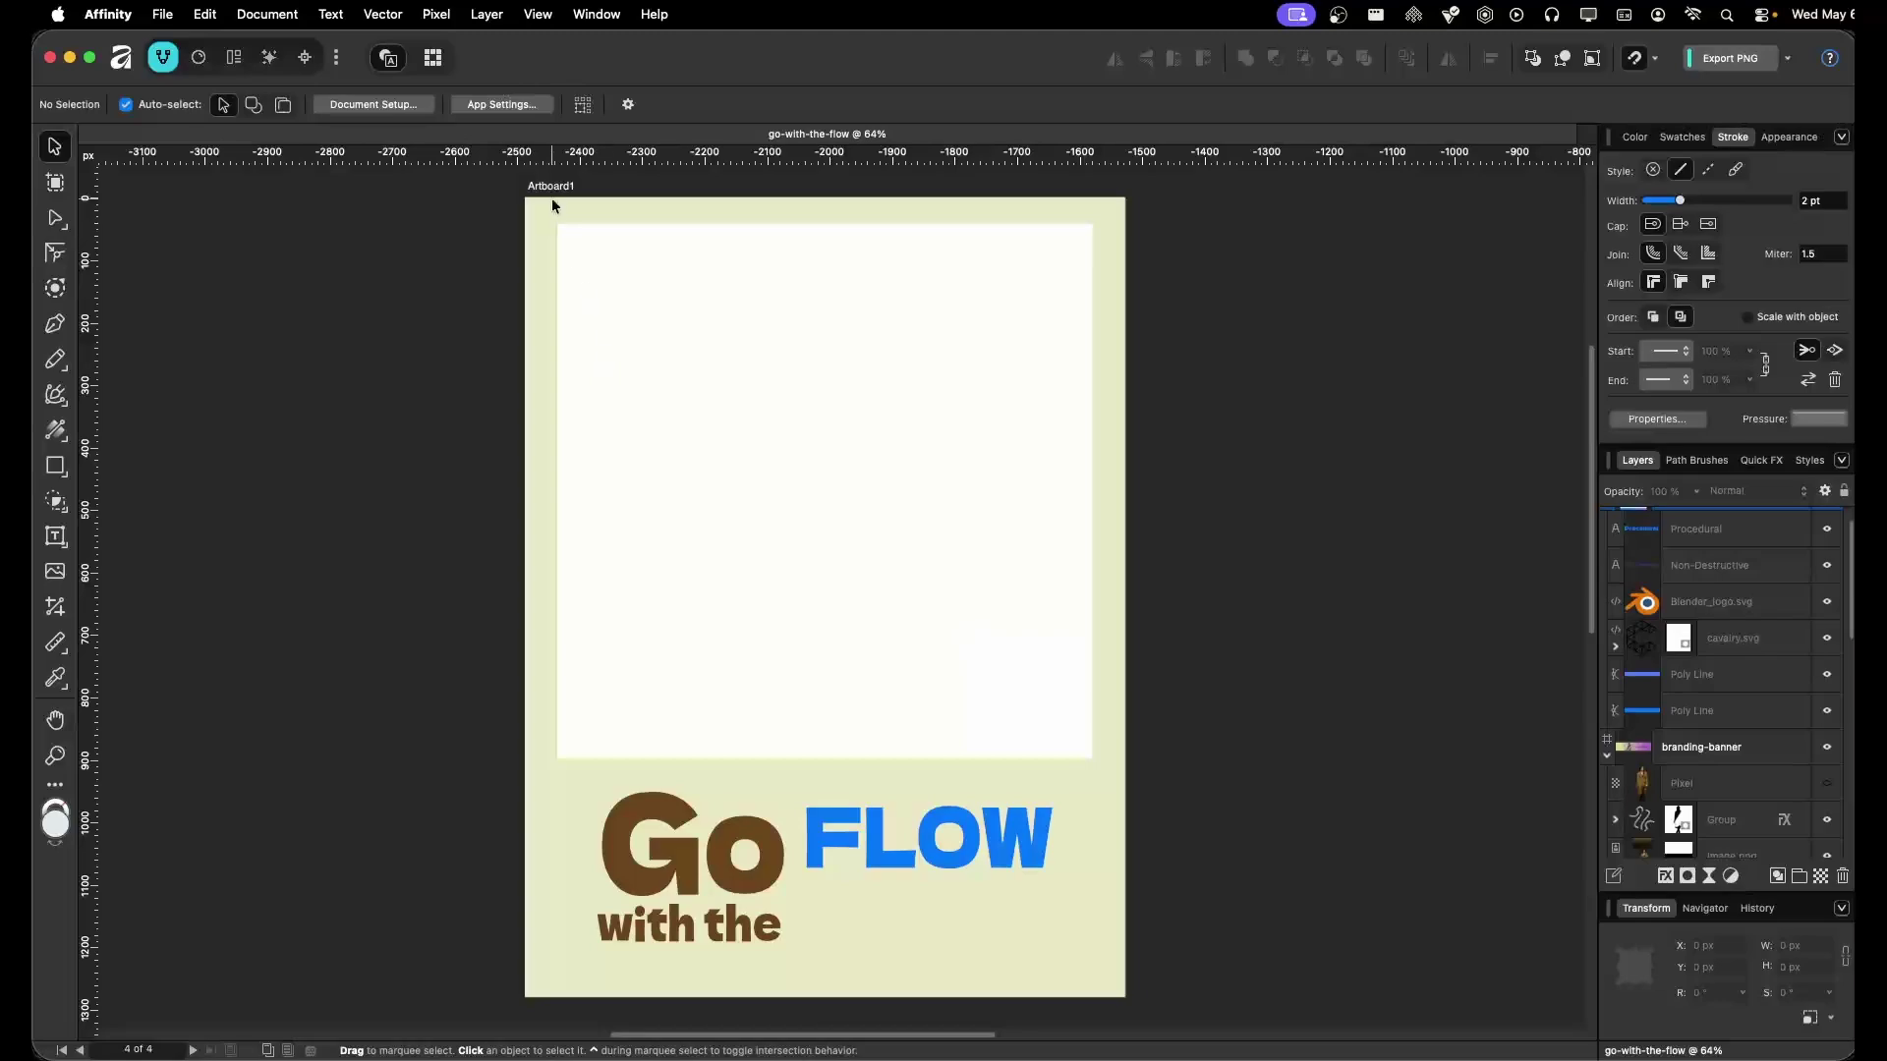
left_click(851, 842)
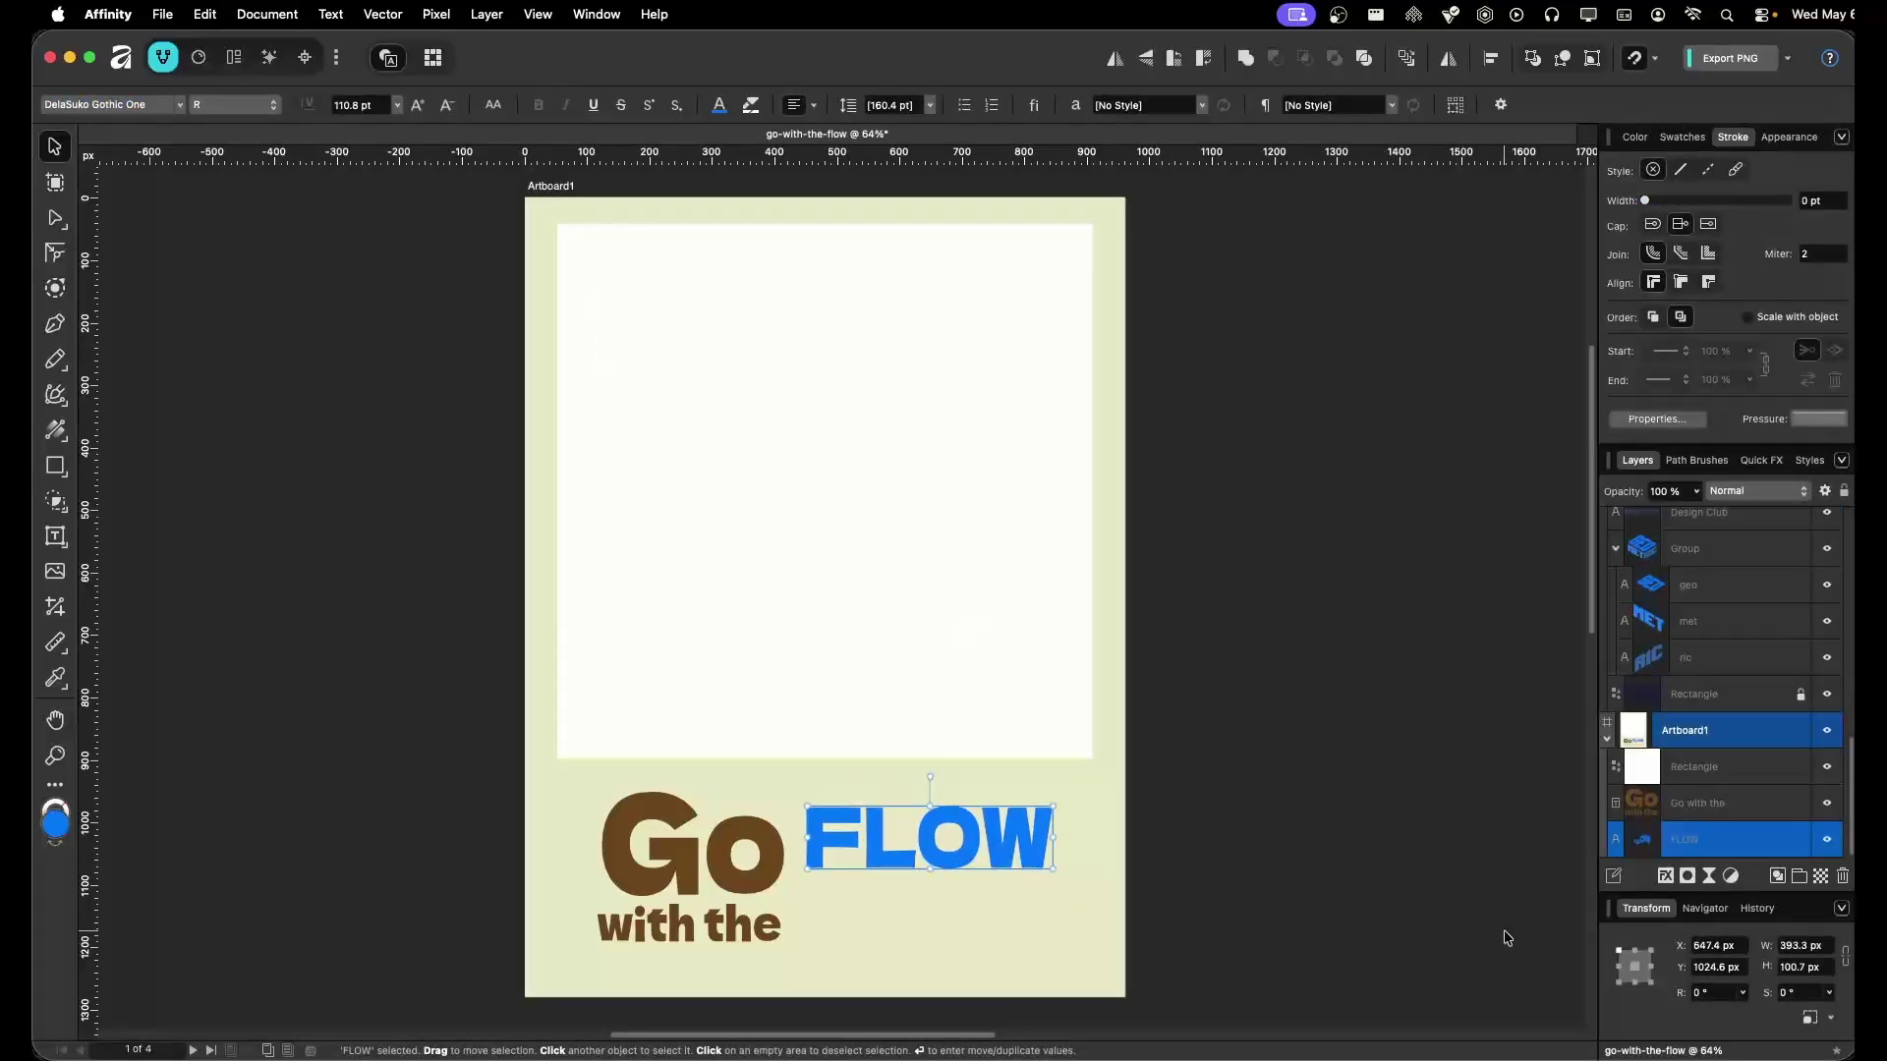
left_click(1709, 876)
scroll(1781, 882, "down", 10)
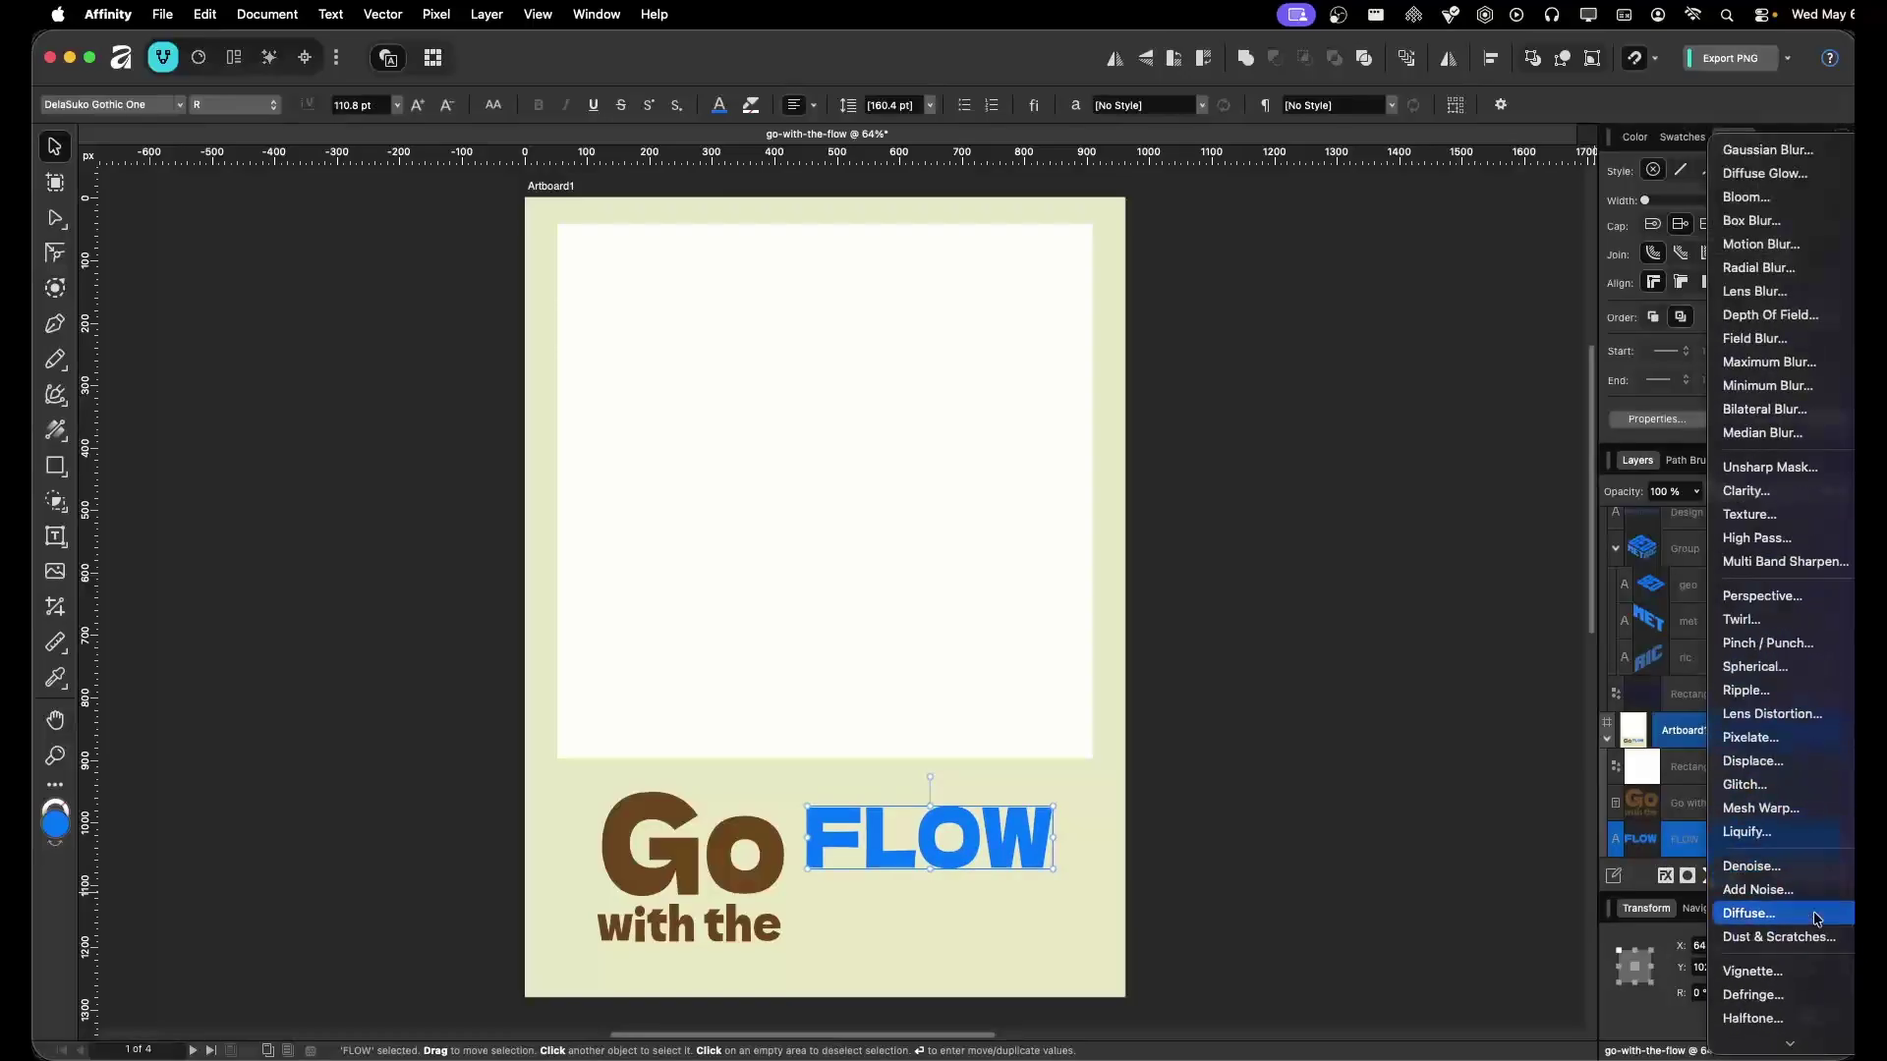
left_click(1799, 808)
Warp the FLOW text by pulling its lower corners down, lowering the upper-left corner and bending its top edge into a rising wave
scroll(863, 926, "up", 3)
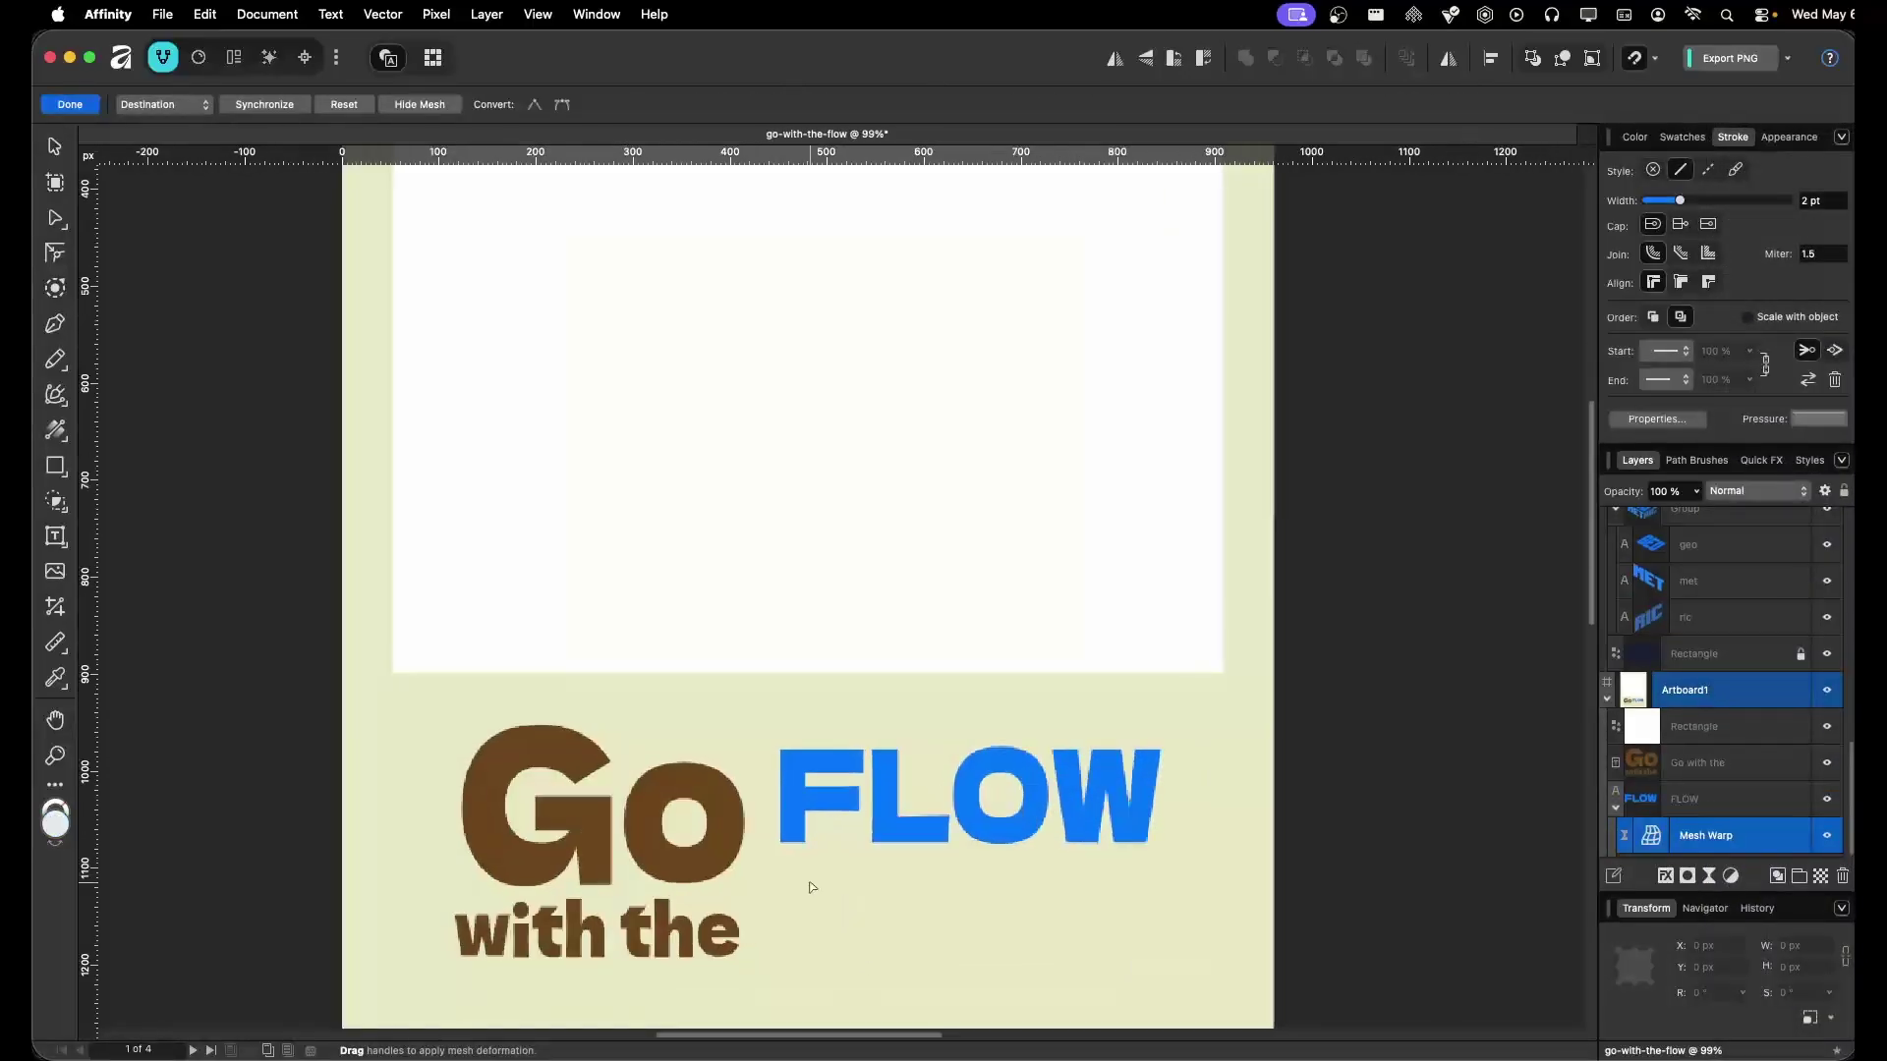
left_click_drag(781, 844, 776, 936)
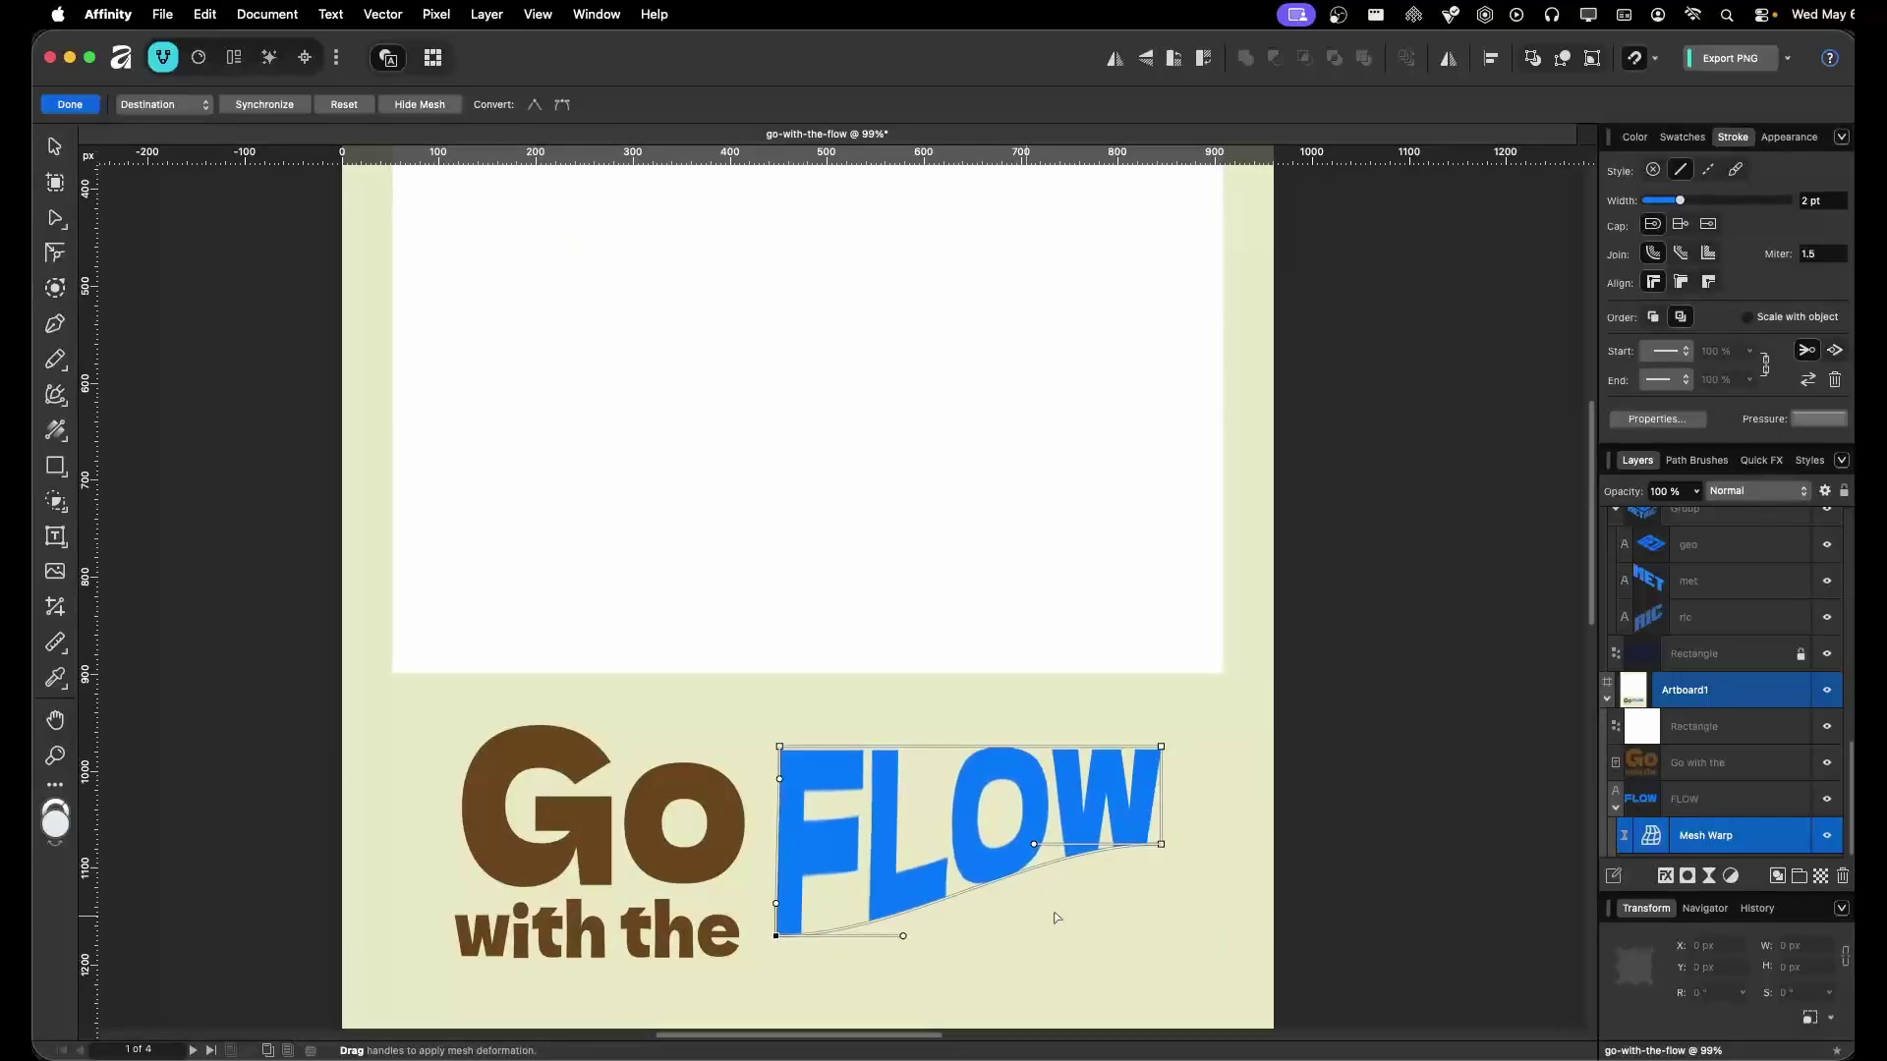
left_click_drag(1162, 848, 1146, 945)
left_click_drag(779, 749, 778, 808)
left_click_drag(906, 809, 917, 915)
left_click_drag(1035, 749, 934, 534)
left_click_drag(776, 936, 780, 946)
mouse_move(905, 948)
left_mouse_down()
mouse_move(899, 975)
mouse_move(915, 902)
mouse_move(915, 971)
left_mouse_up()
key("v")
scroll(1100, 815, "down", 4)
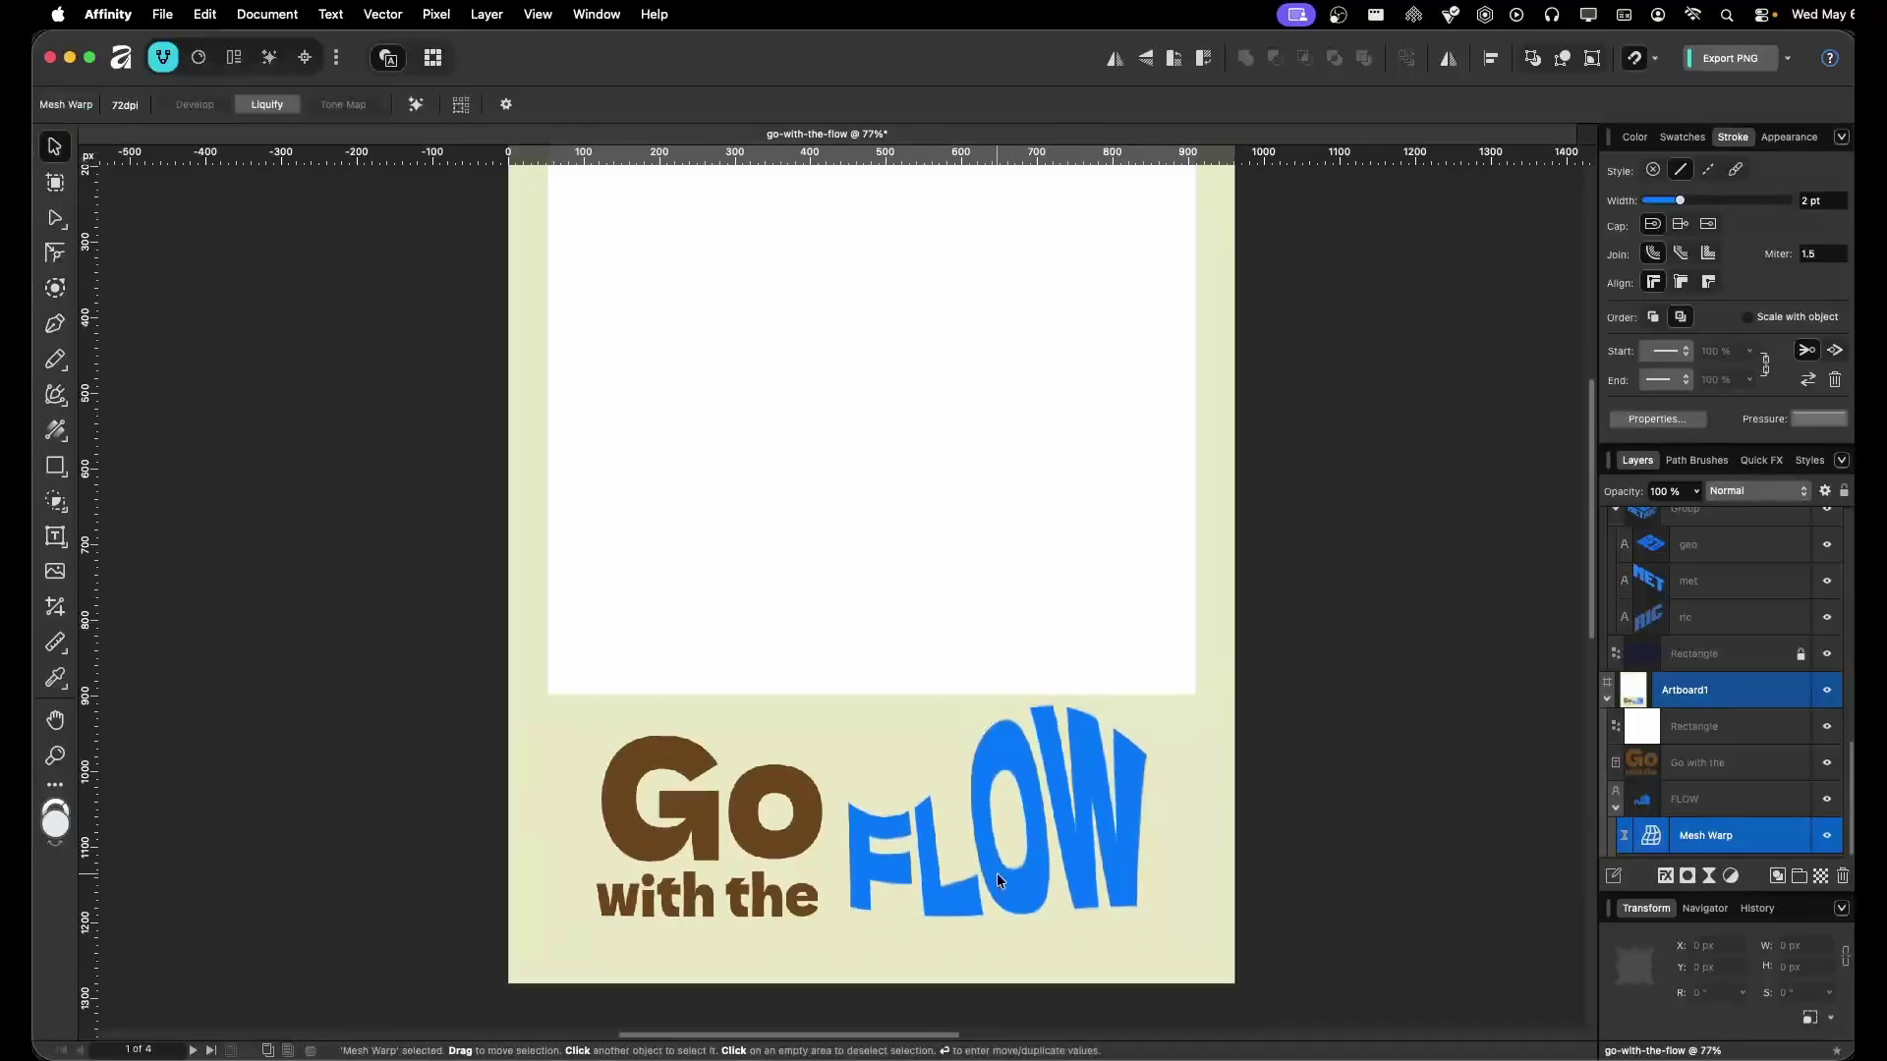
key("super+d")
scroll(1222, 695, "down", 2)
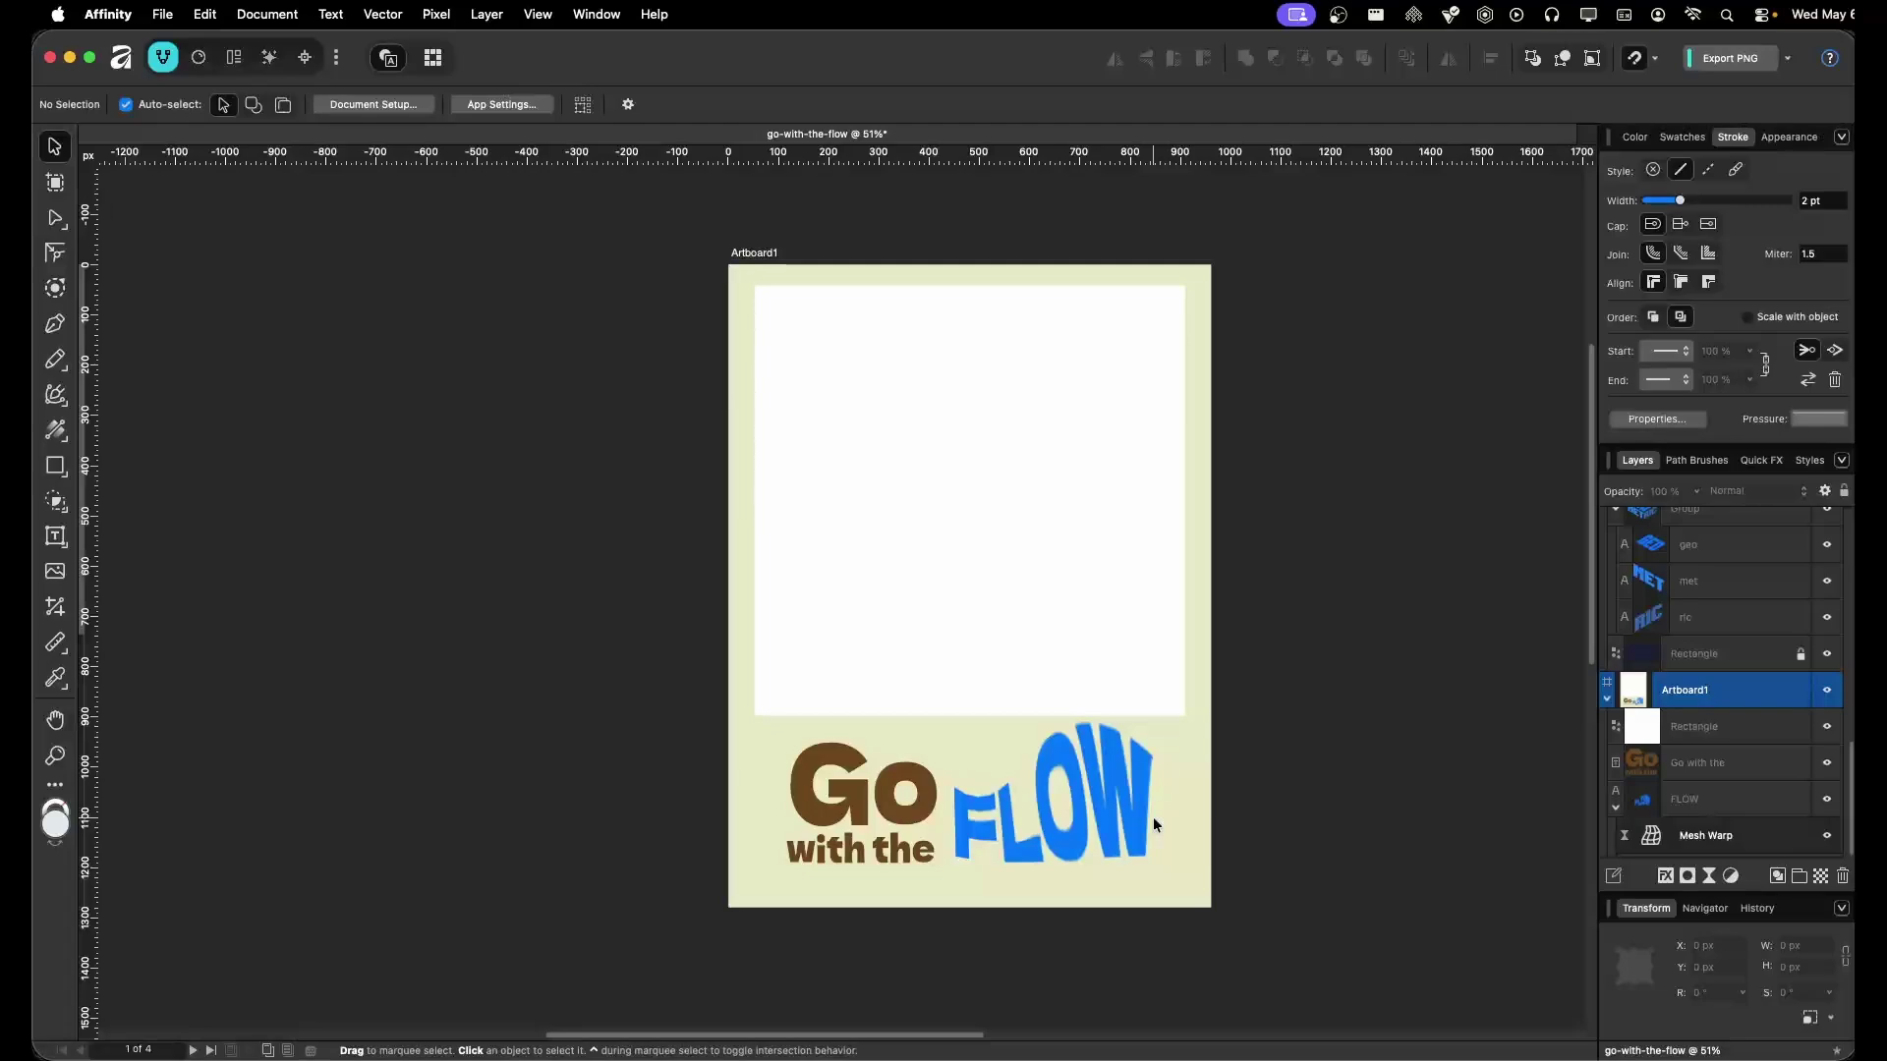
Reopen the FLOW text's Mesh Warp and flatten the curve of its bottom edge
left_click(1138, 786)
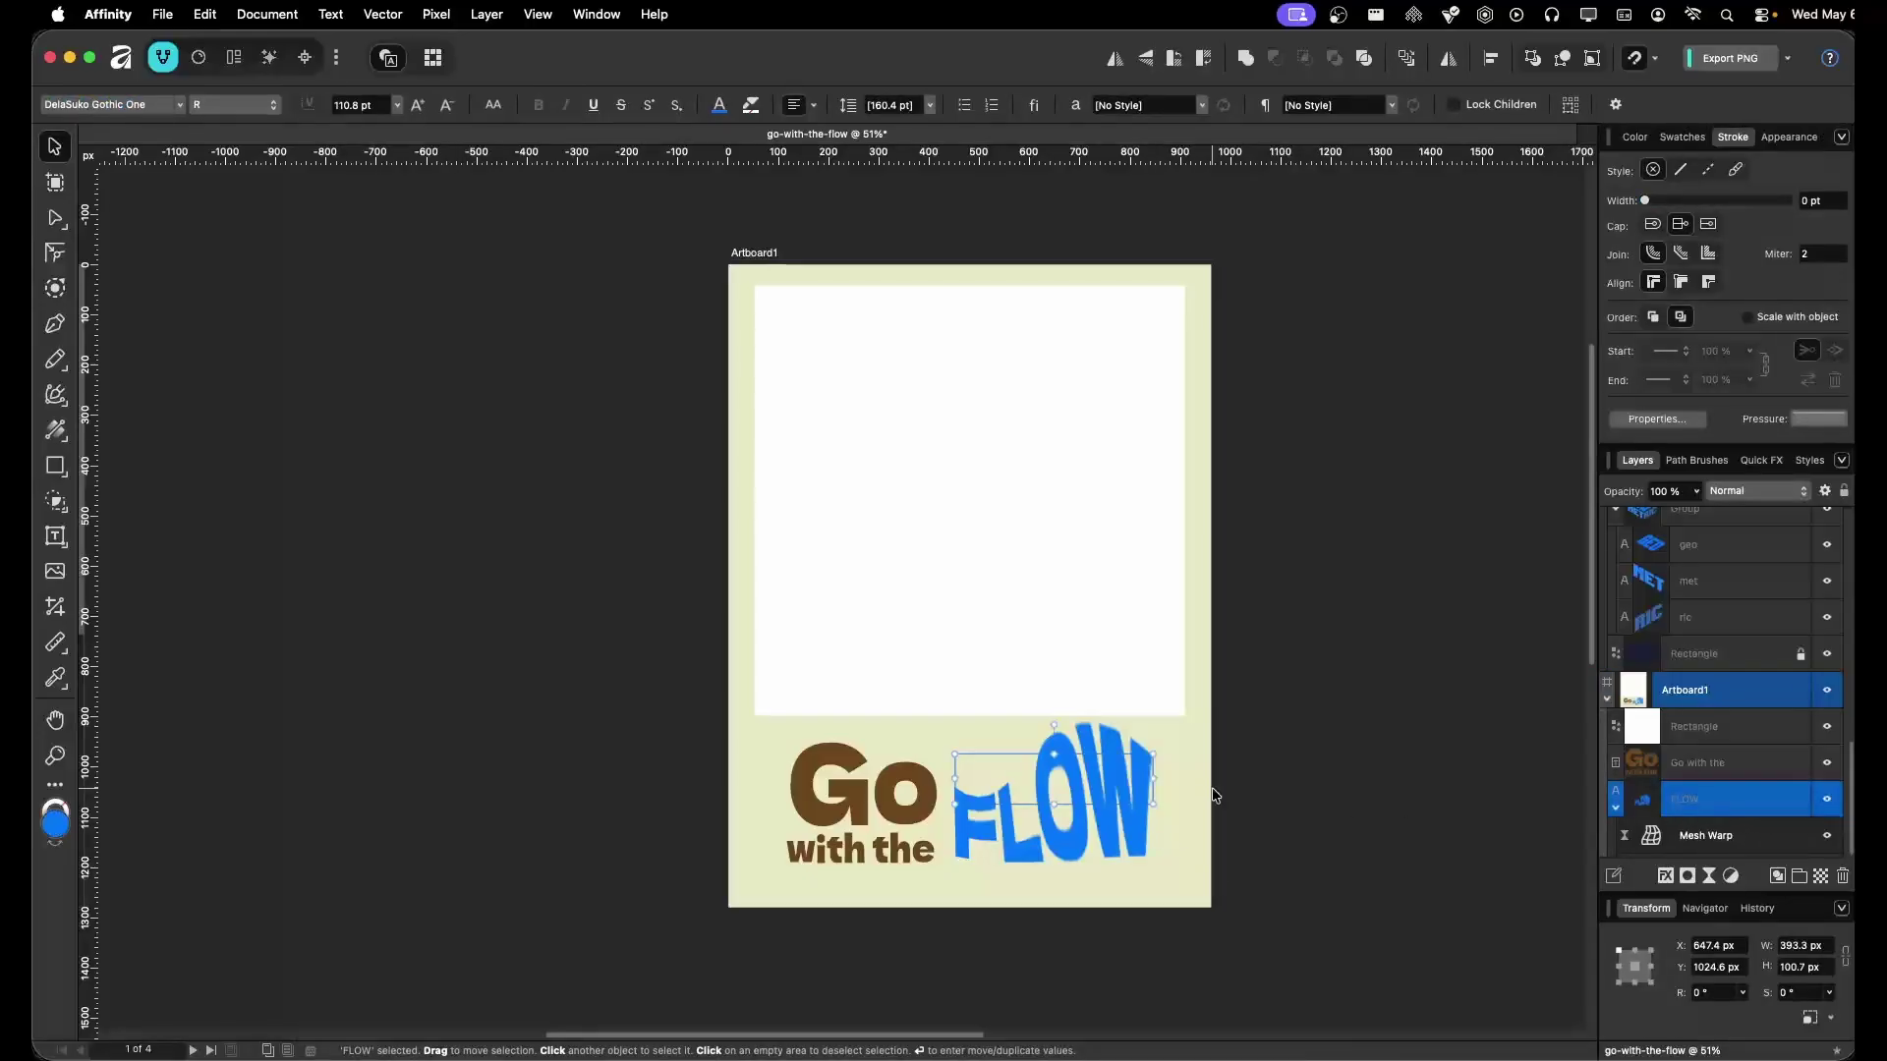
scroll(1155, 833, "up", 2)
left_click(1676, 838)
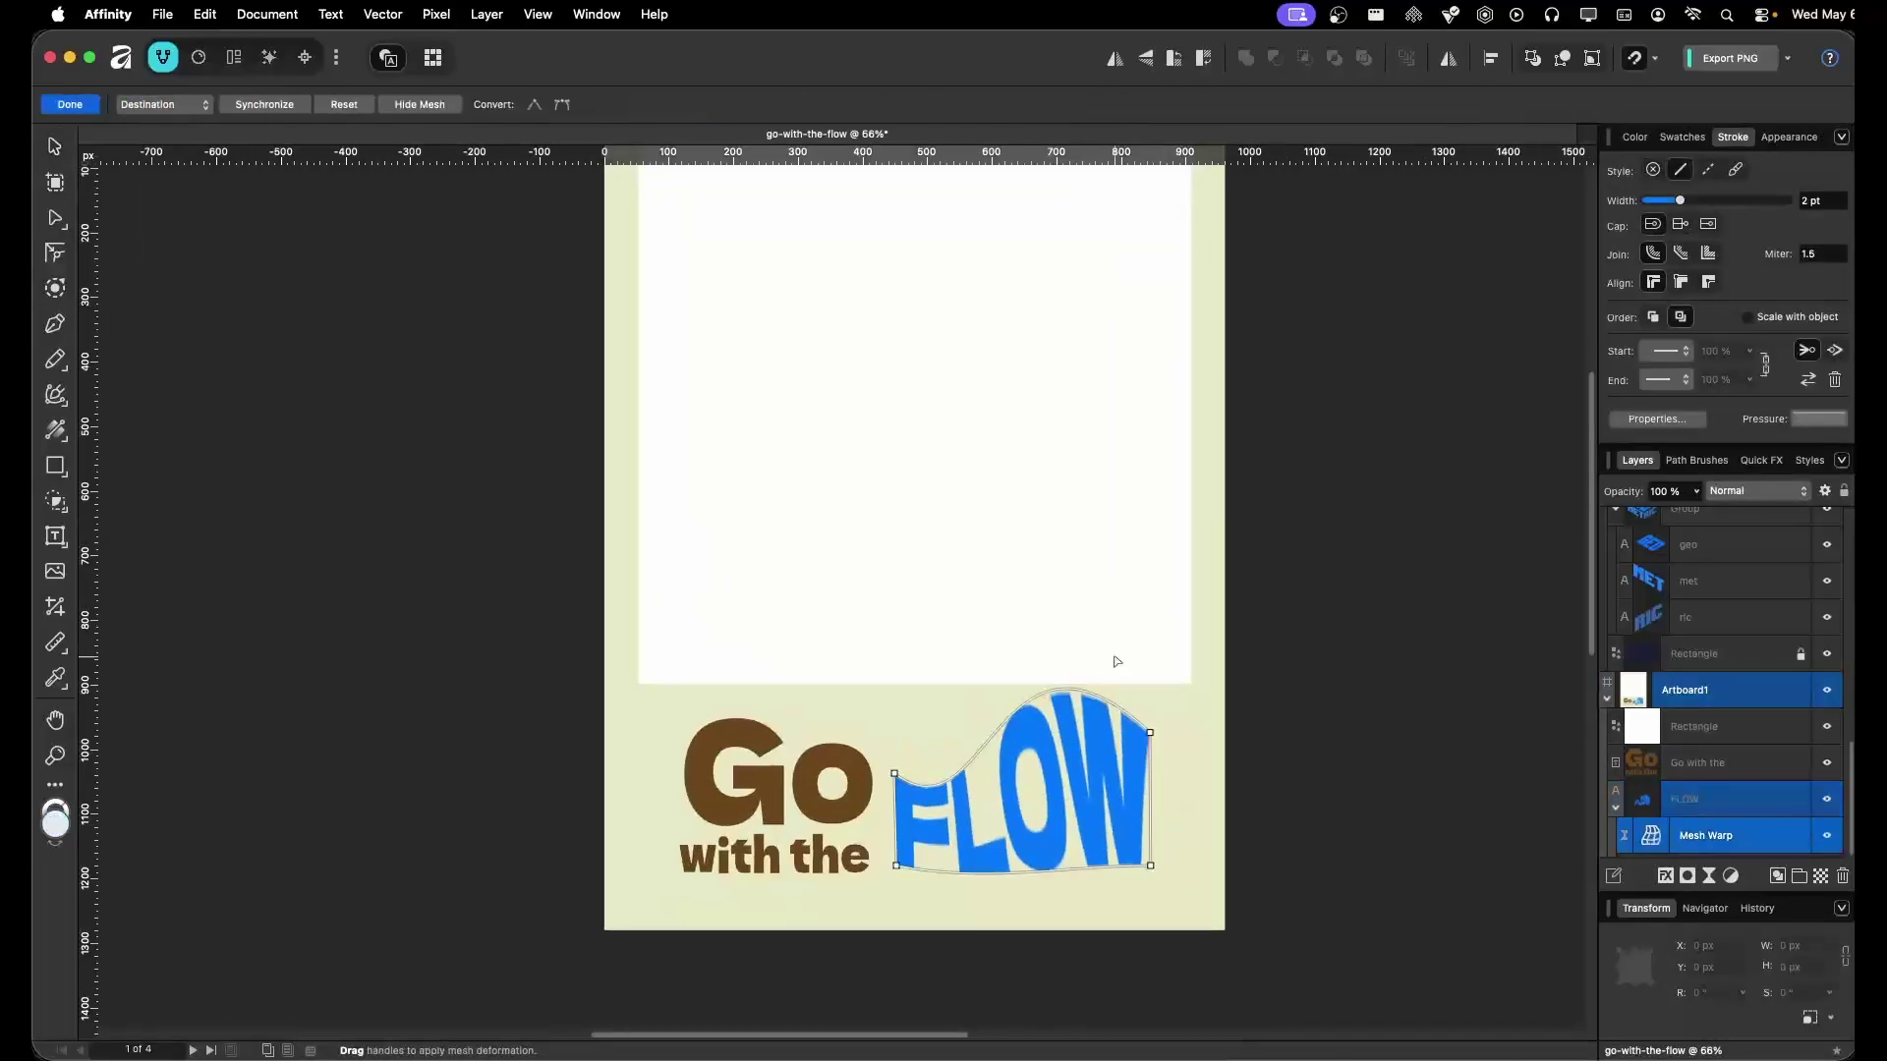
left_click(896, 867)
left_click_drag(987, 888, 980, 871)
key("v")
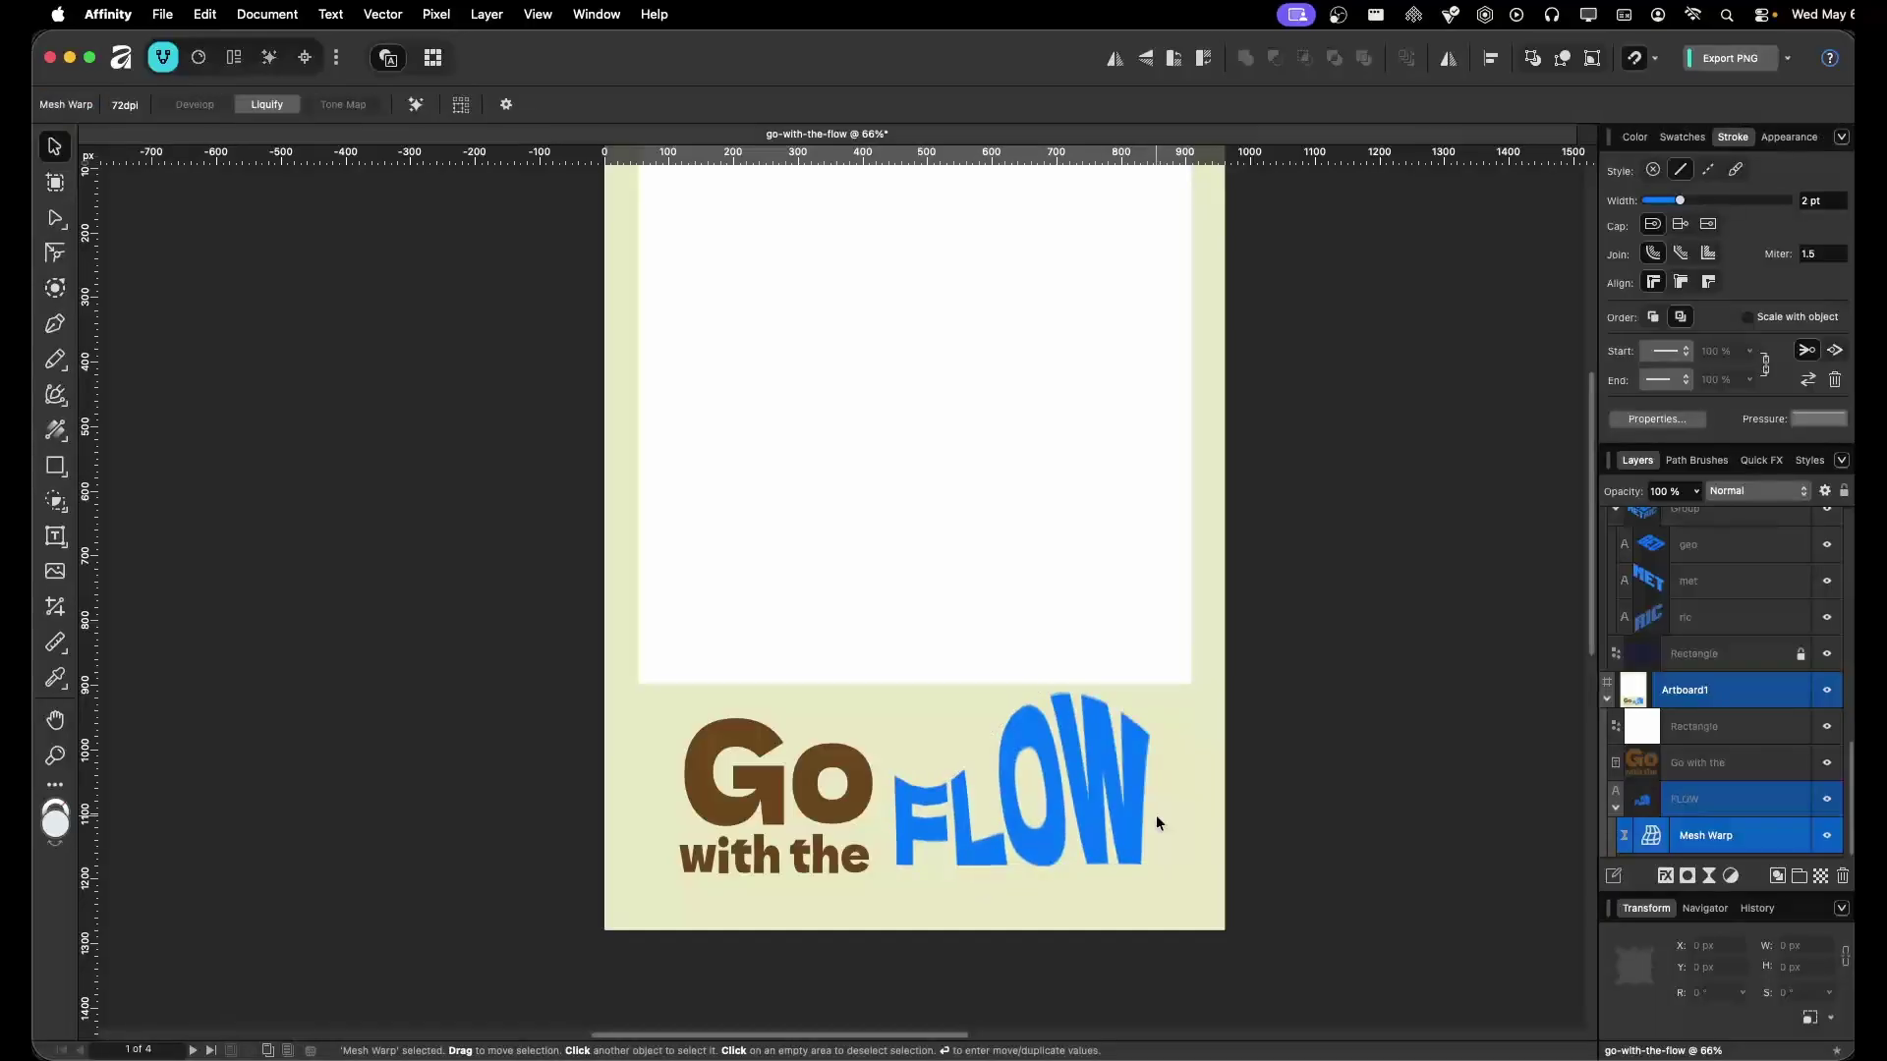
left_click(1215, 797)
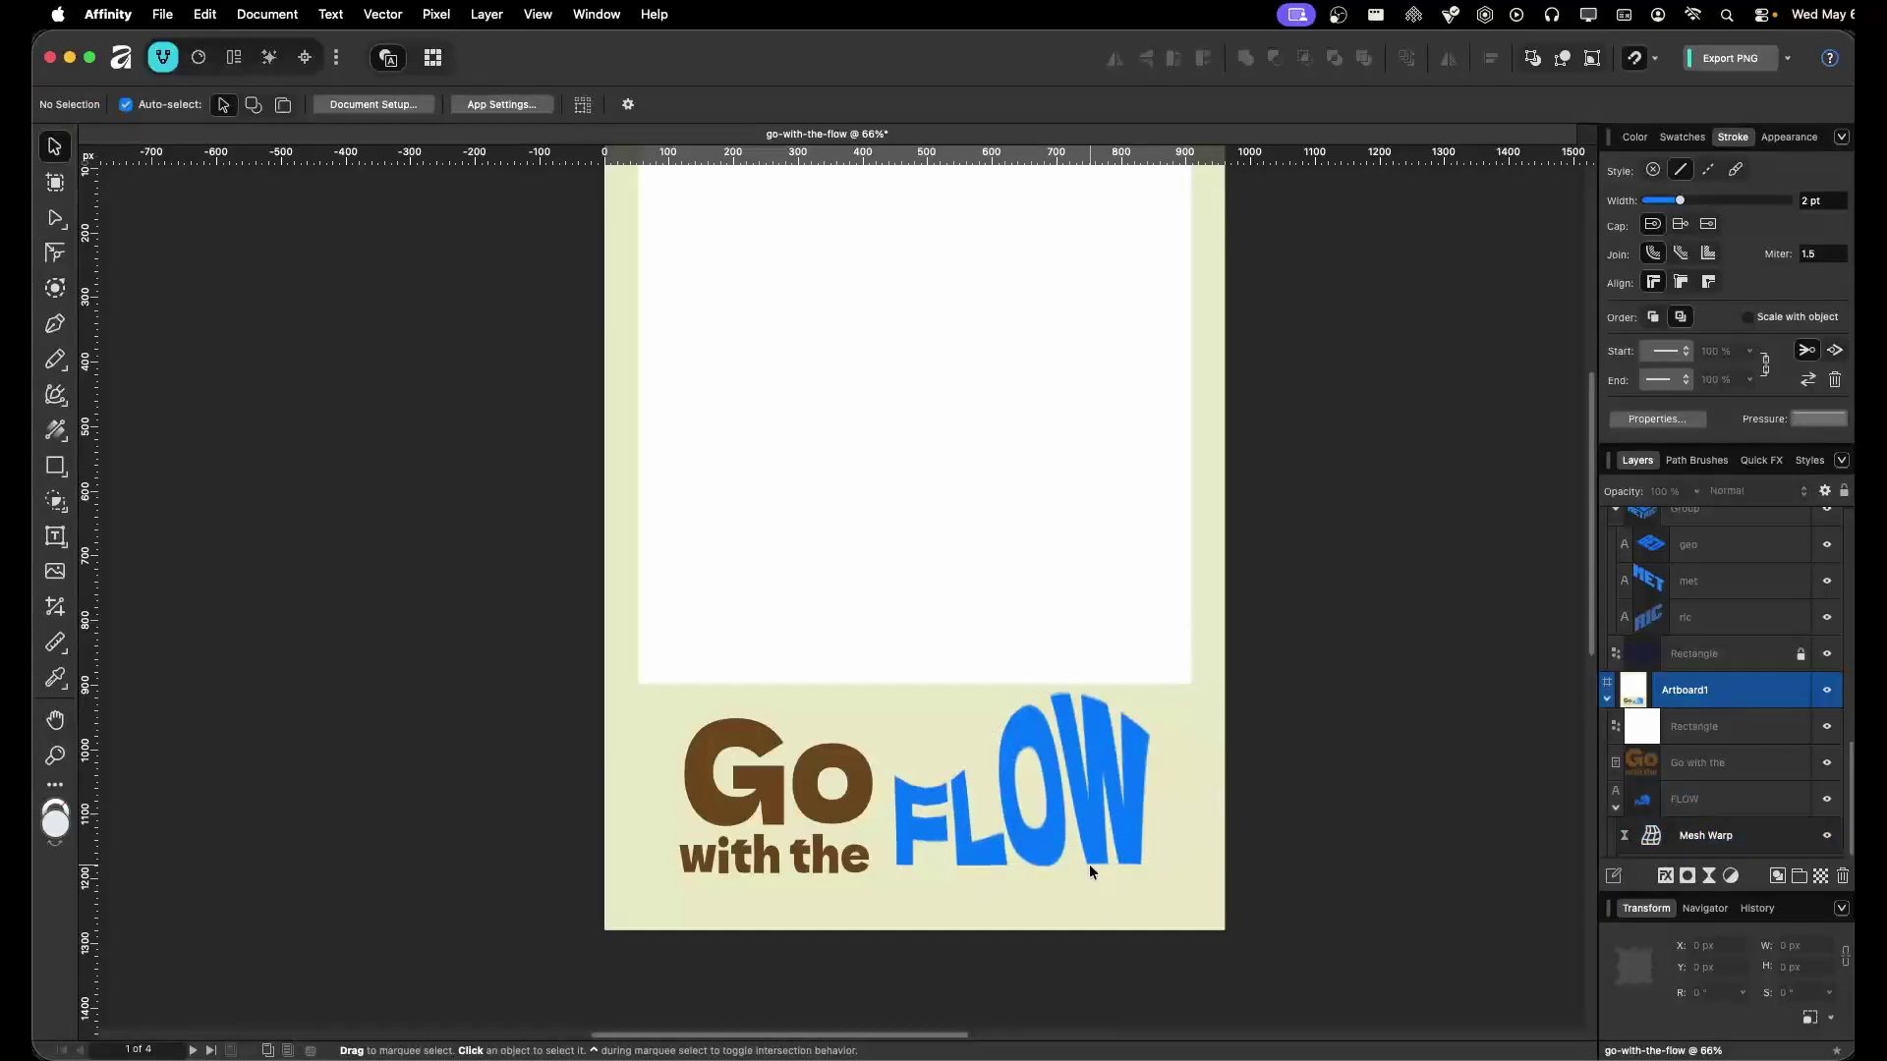
Draw a shallow sagging curve across the upper part of the white rectangle, with no fill and blue stroke colour 199FEB
scroll(1004, 391, "up", 3)
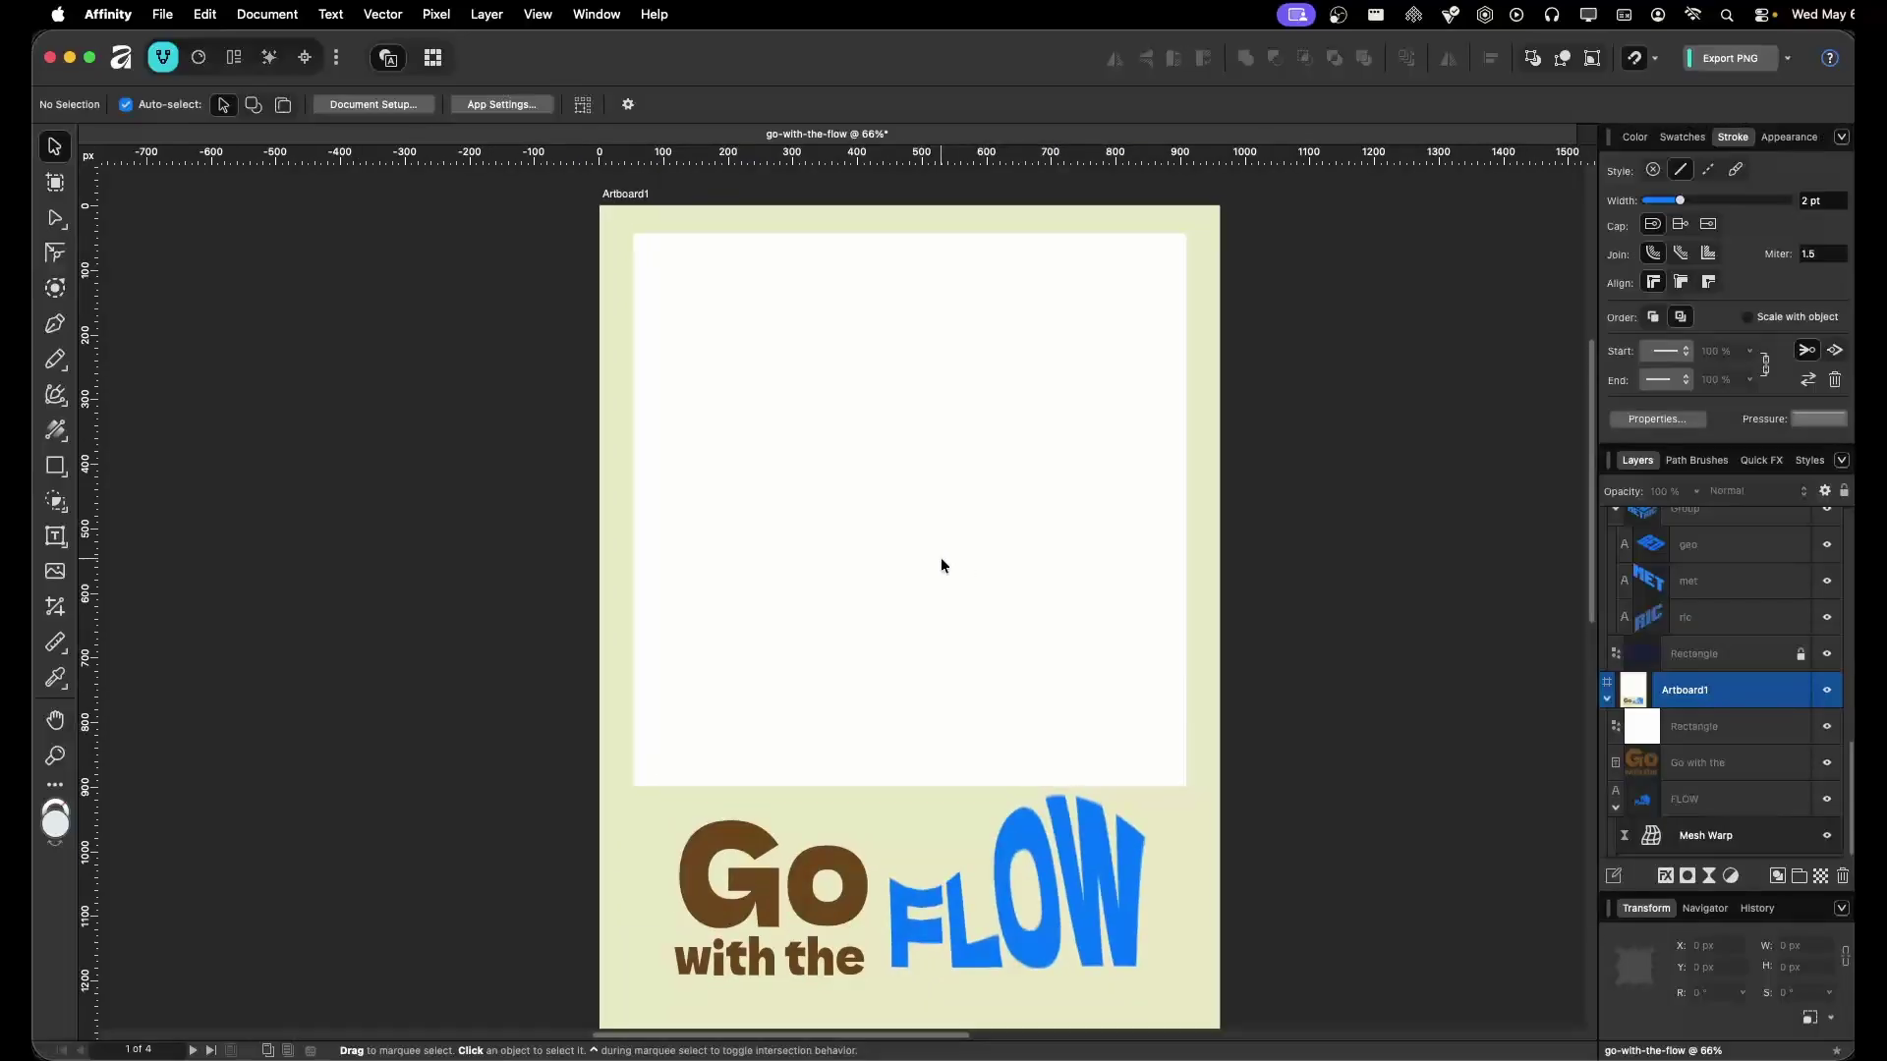
scroll(917, 490, "right", 2)
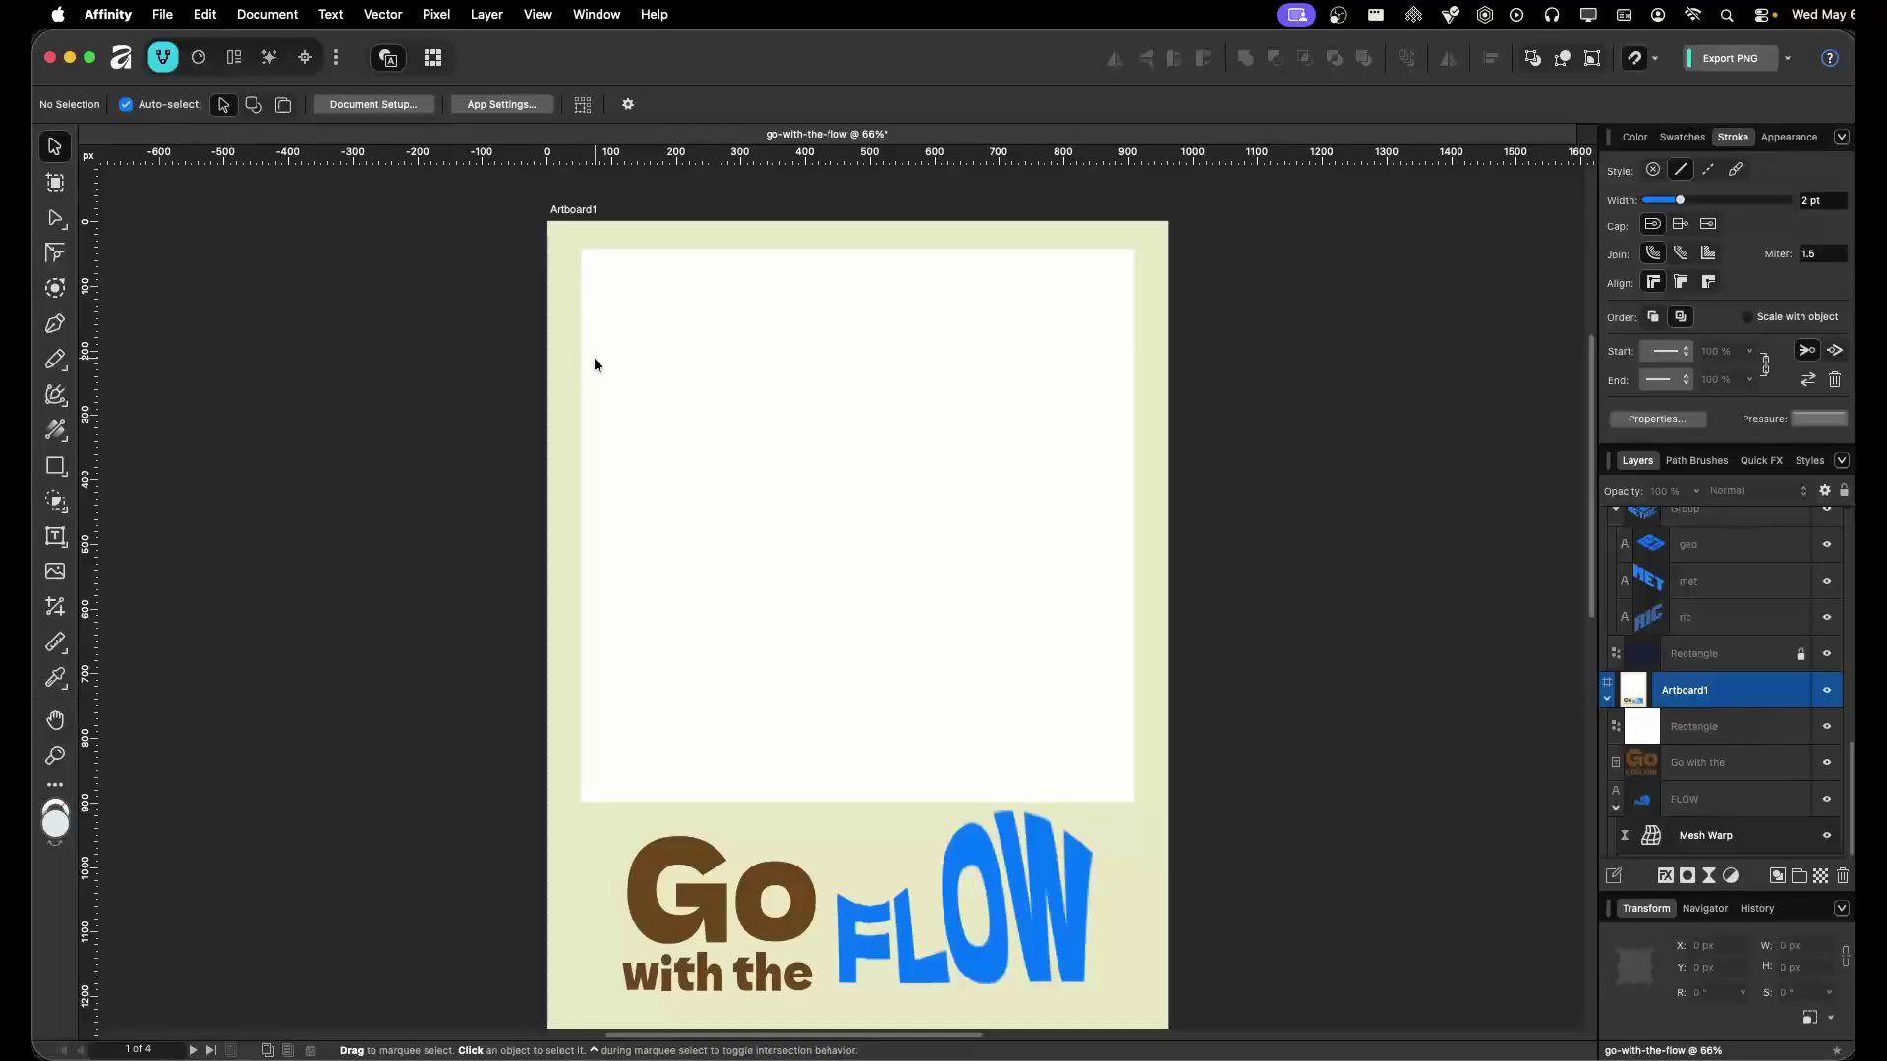
key("p")
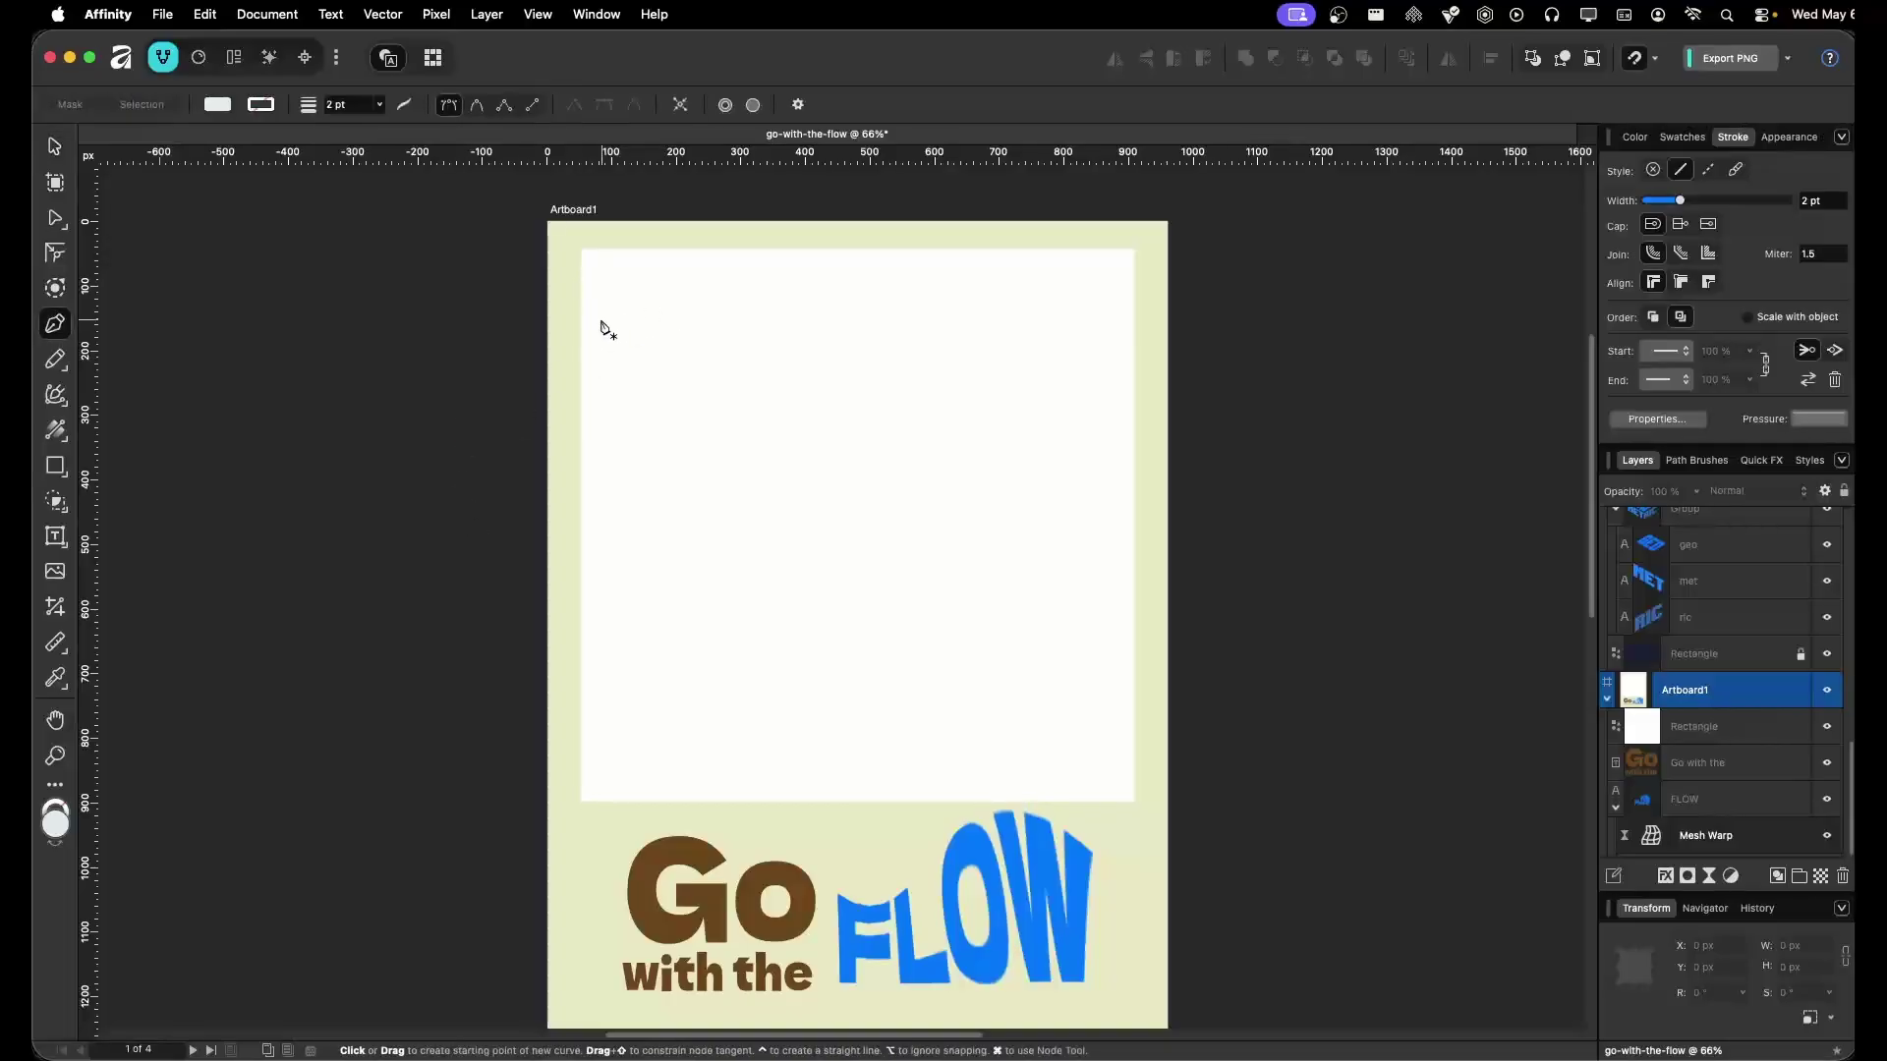
left_click(1648, 141)
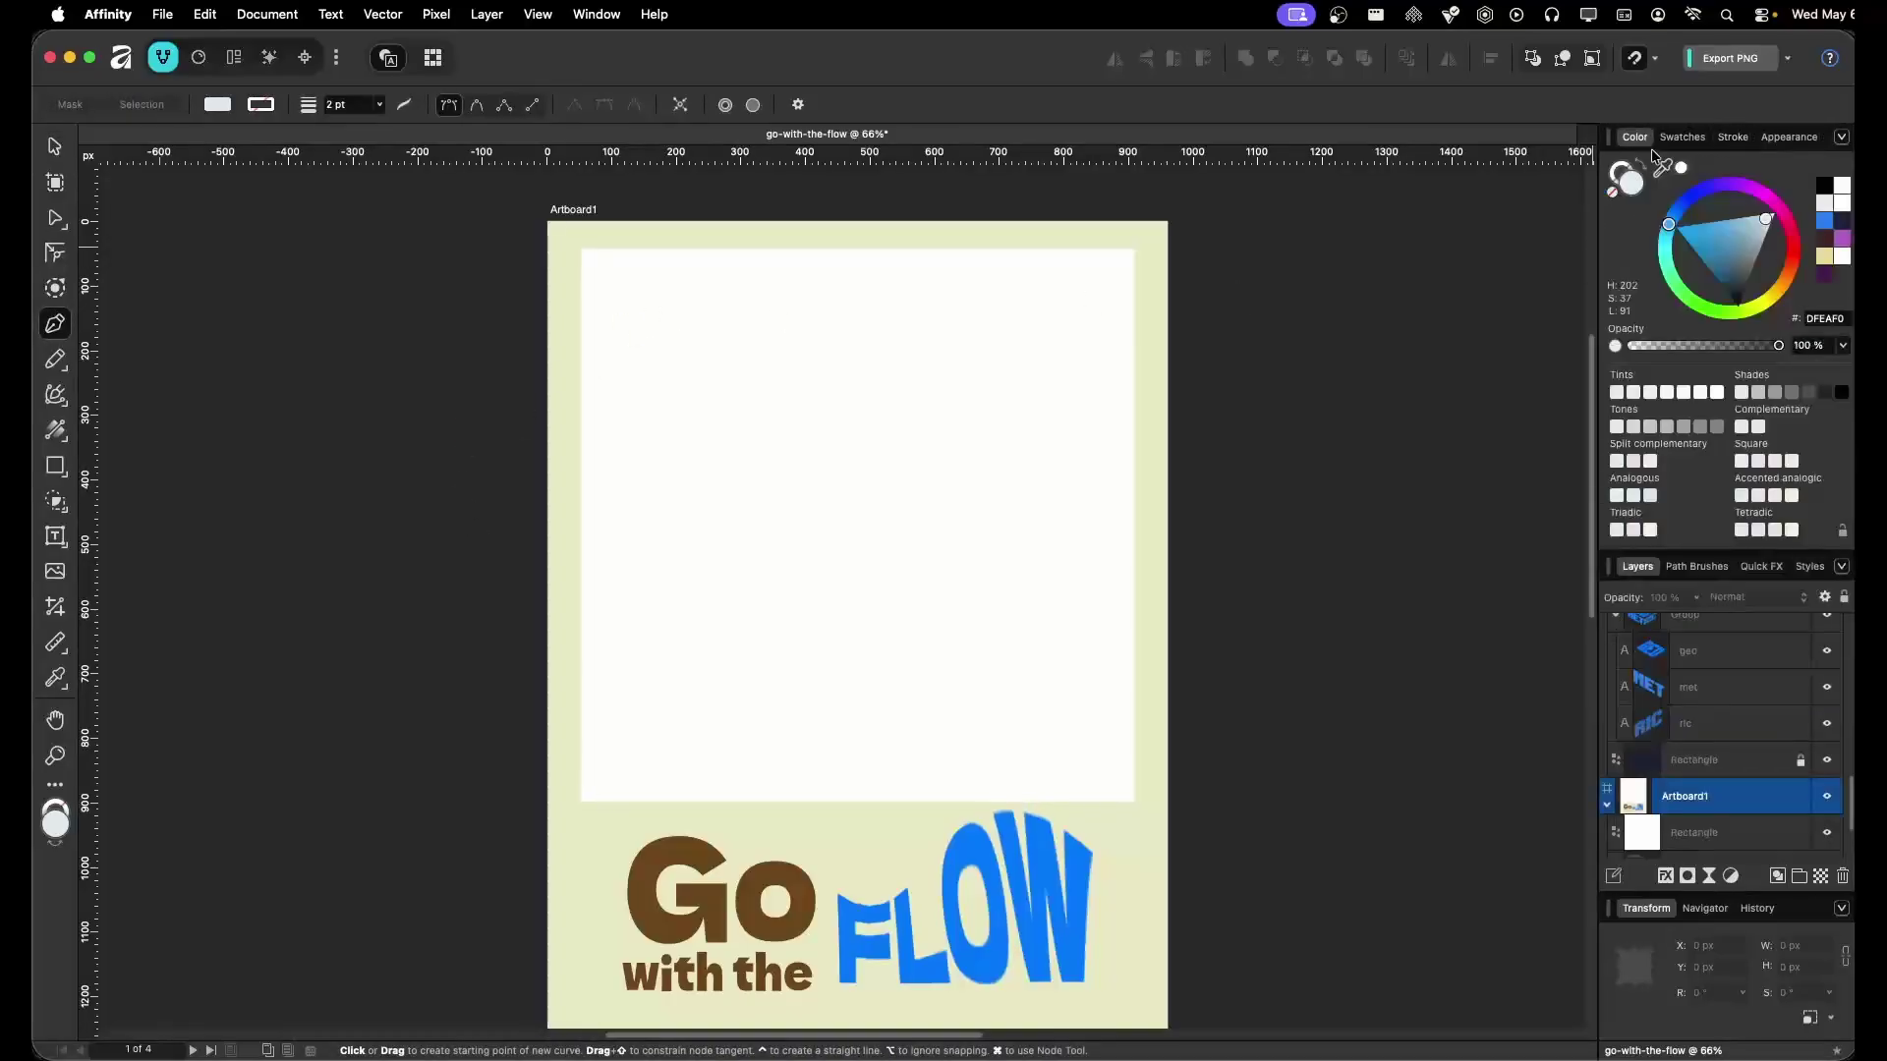
key("shift+x")
key("x")
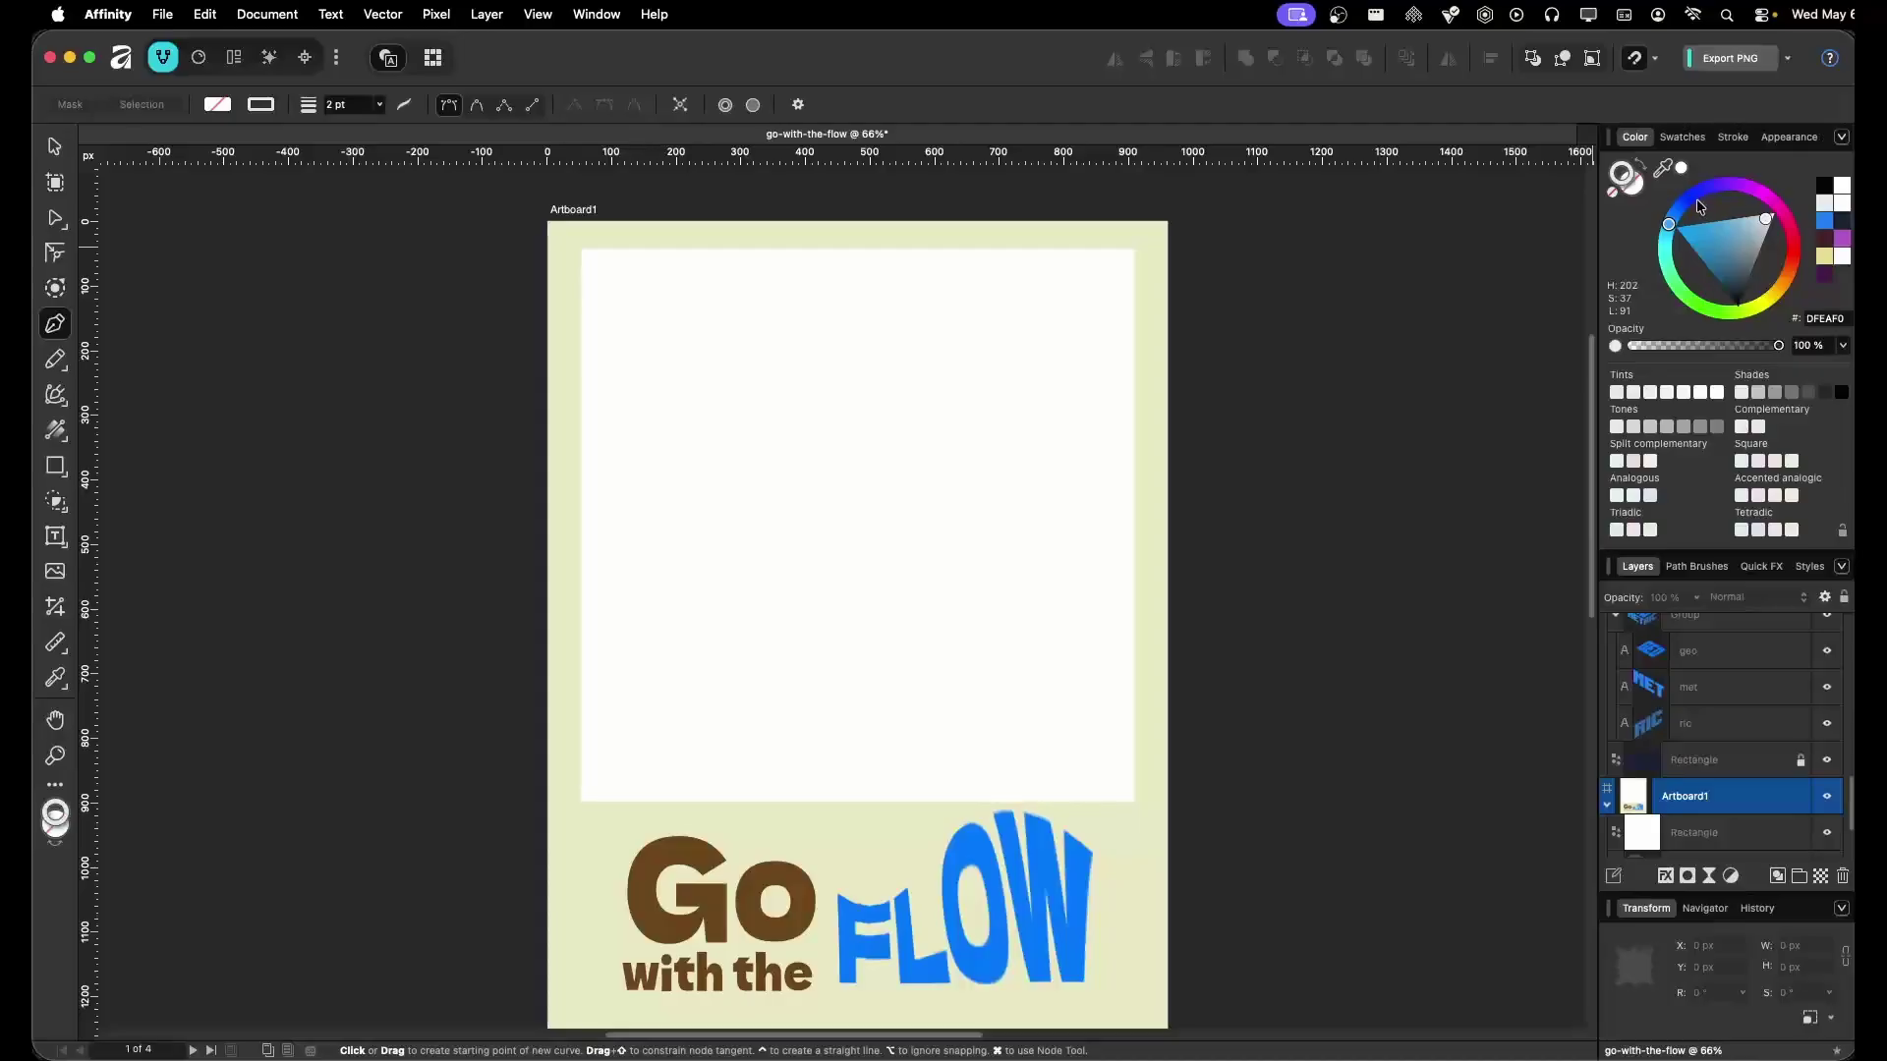
left_click(1689, 231)
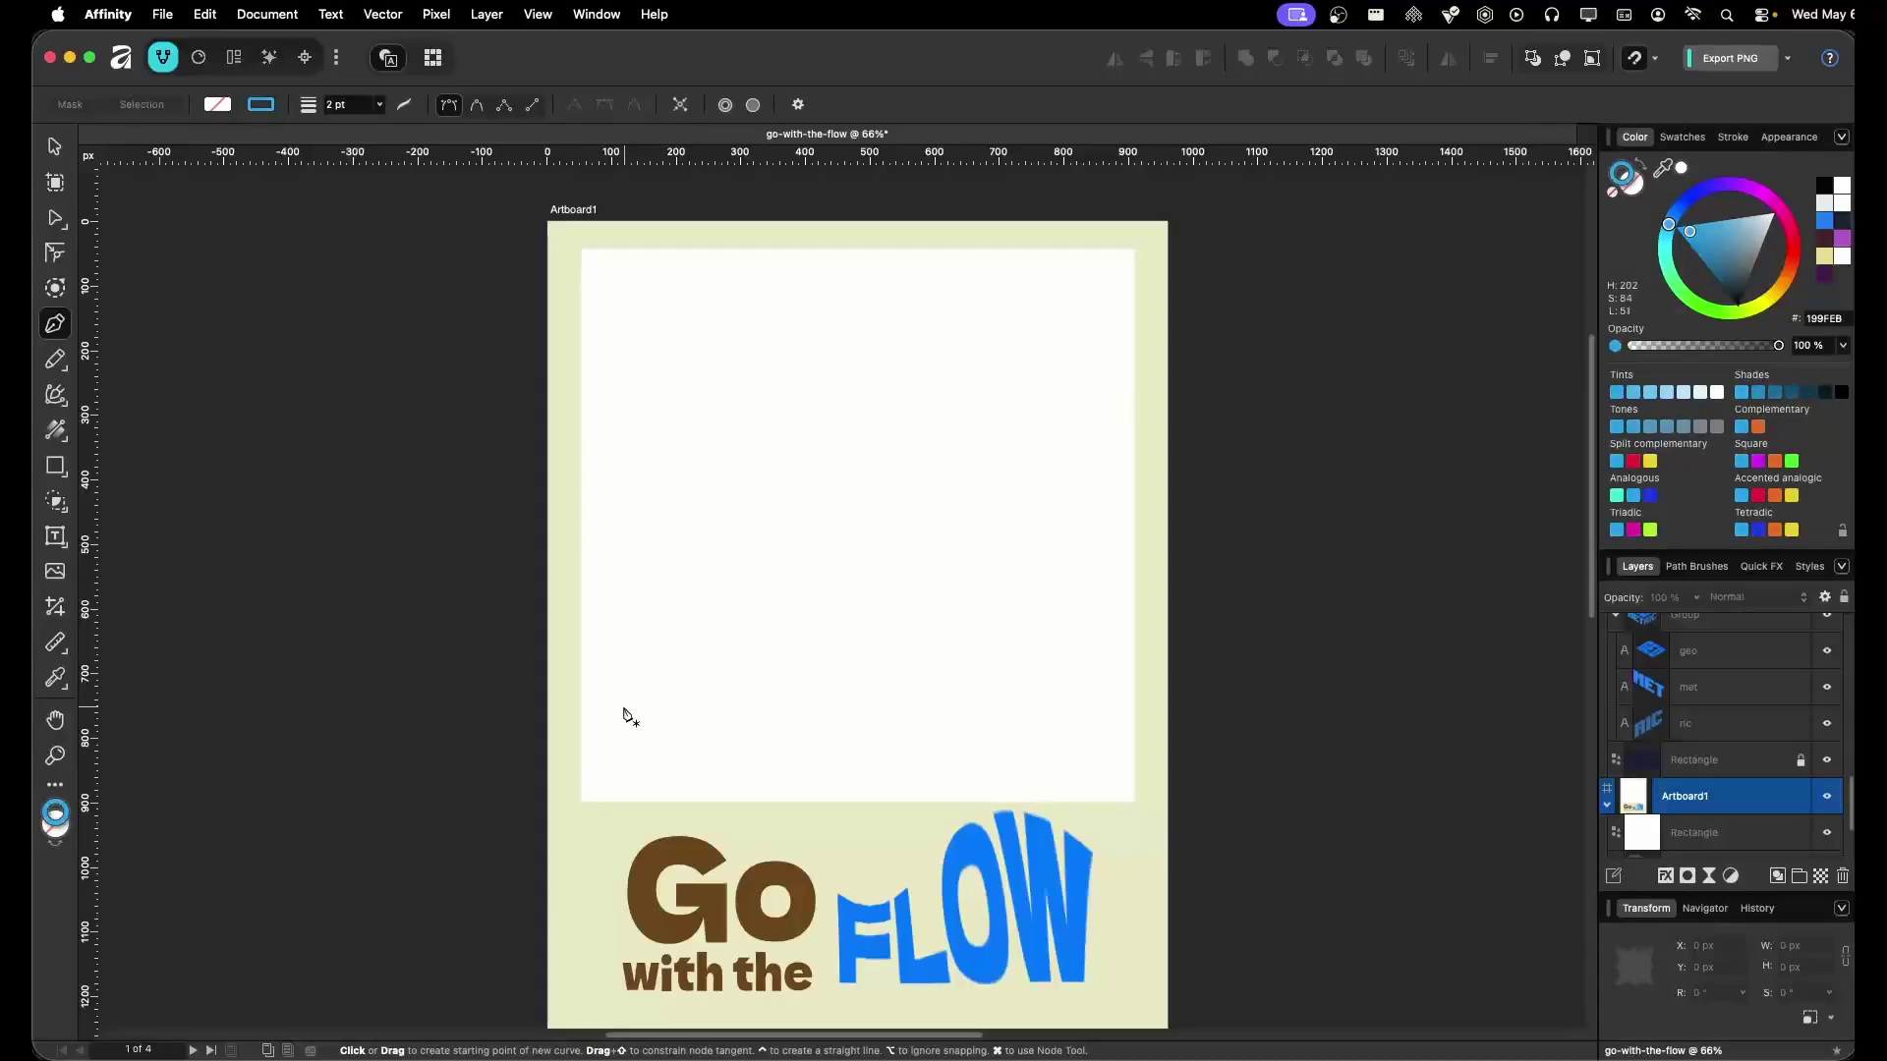
left_click(615, 275)
left_click_drag(760, 344, 806, 354)
left_click_drag(1039, 318, 1119, 274)
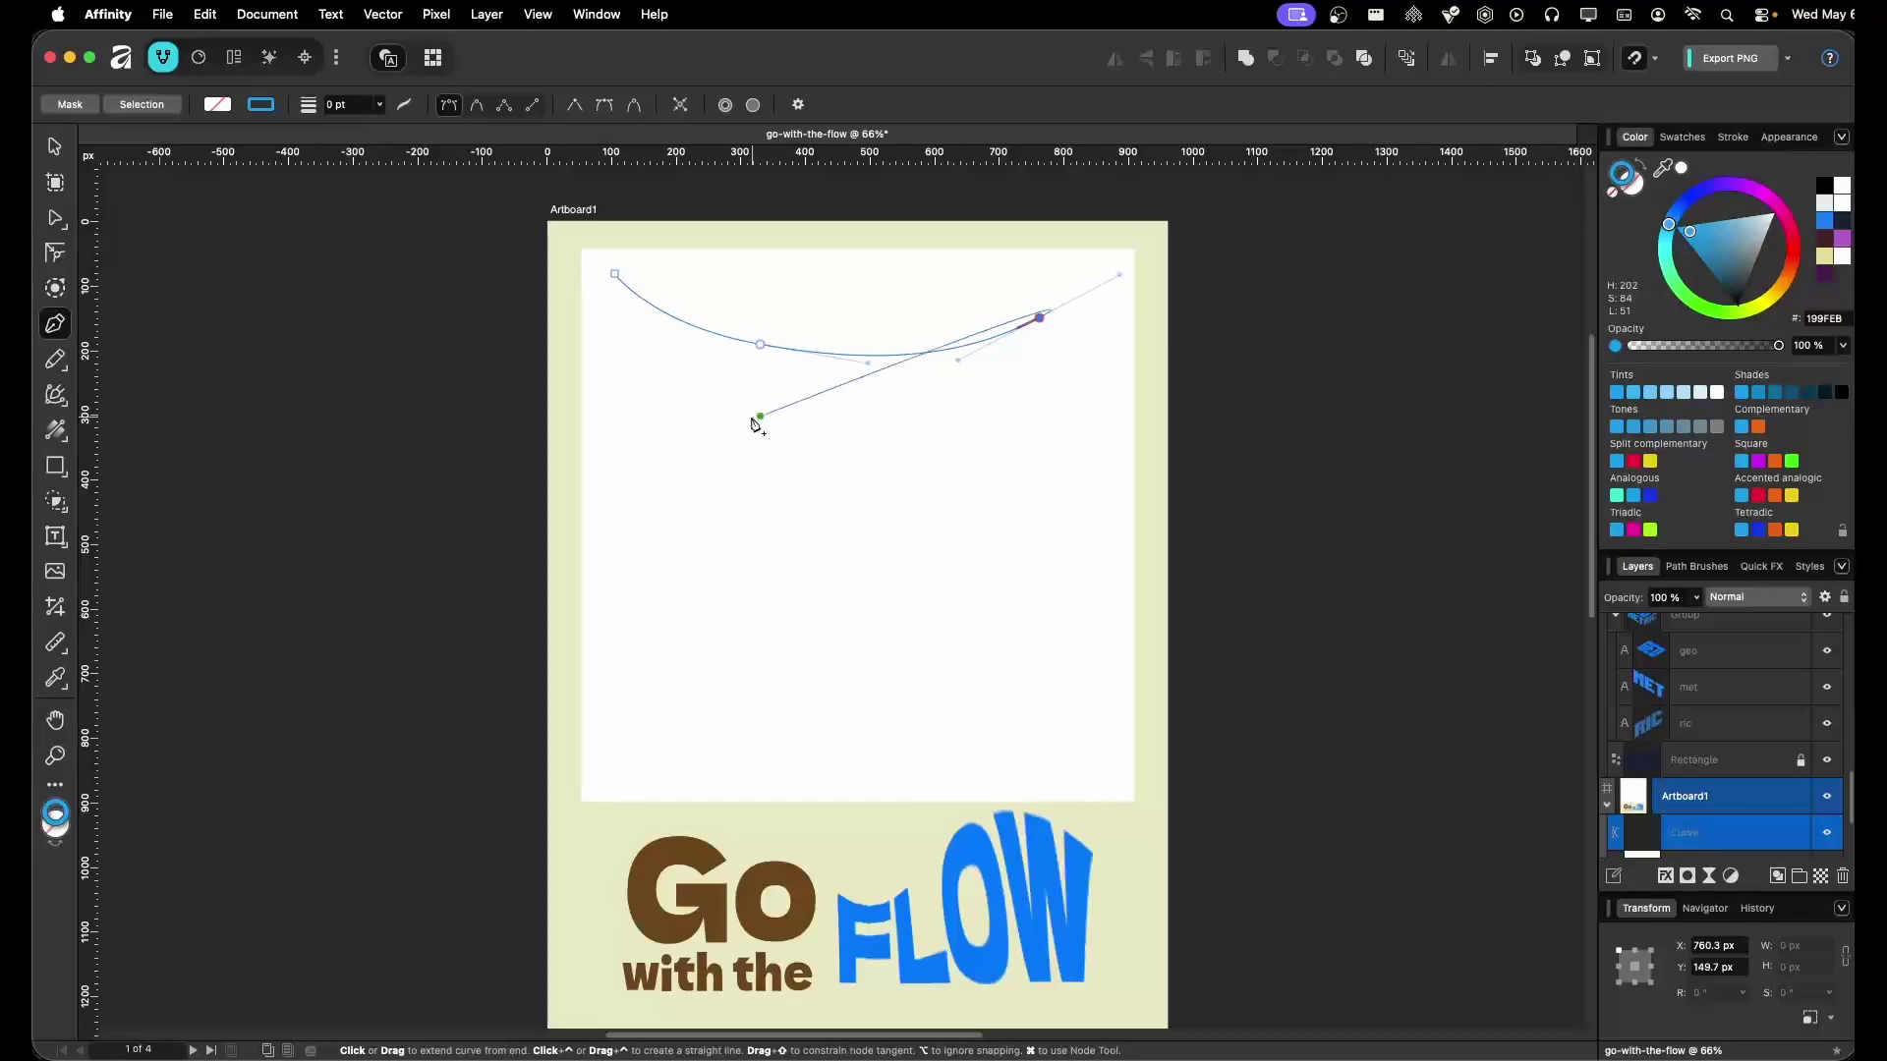
key("v")
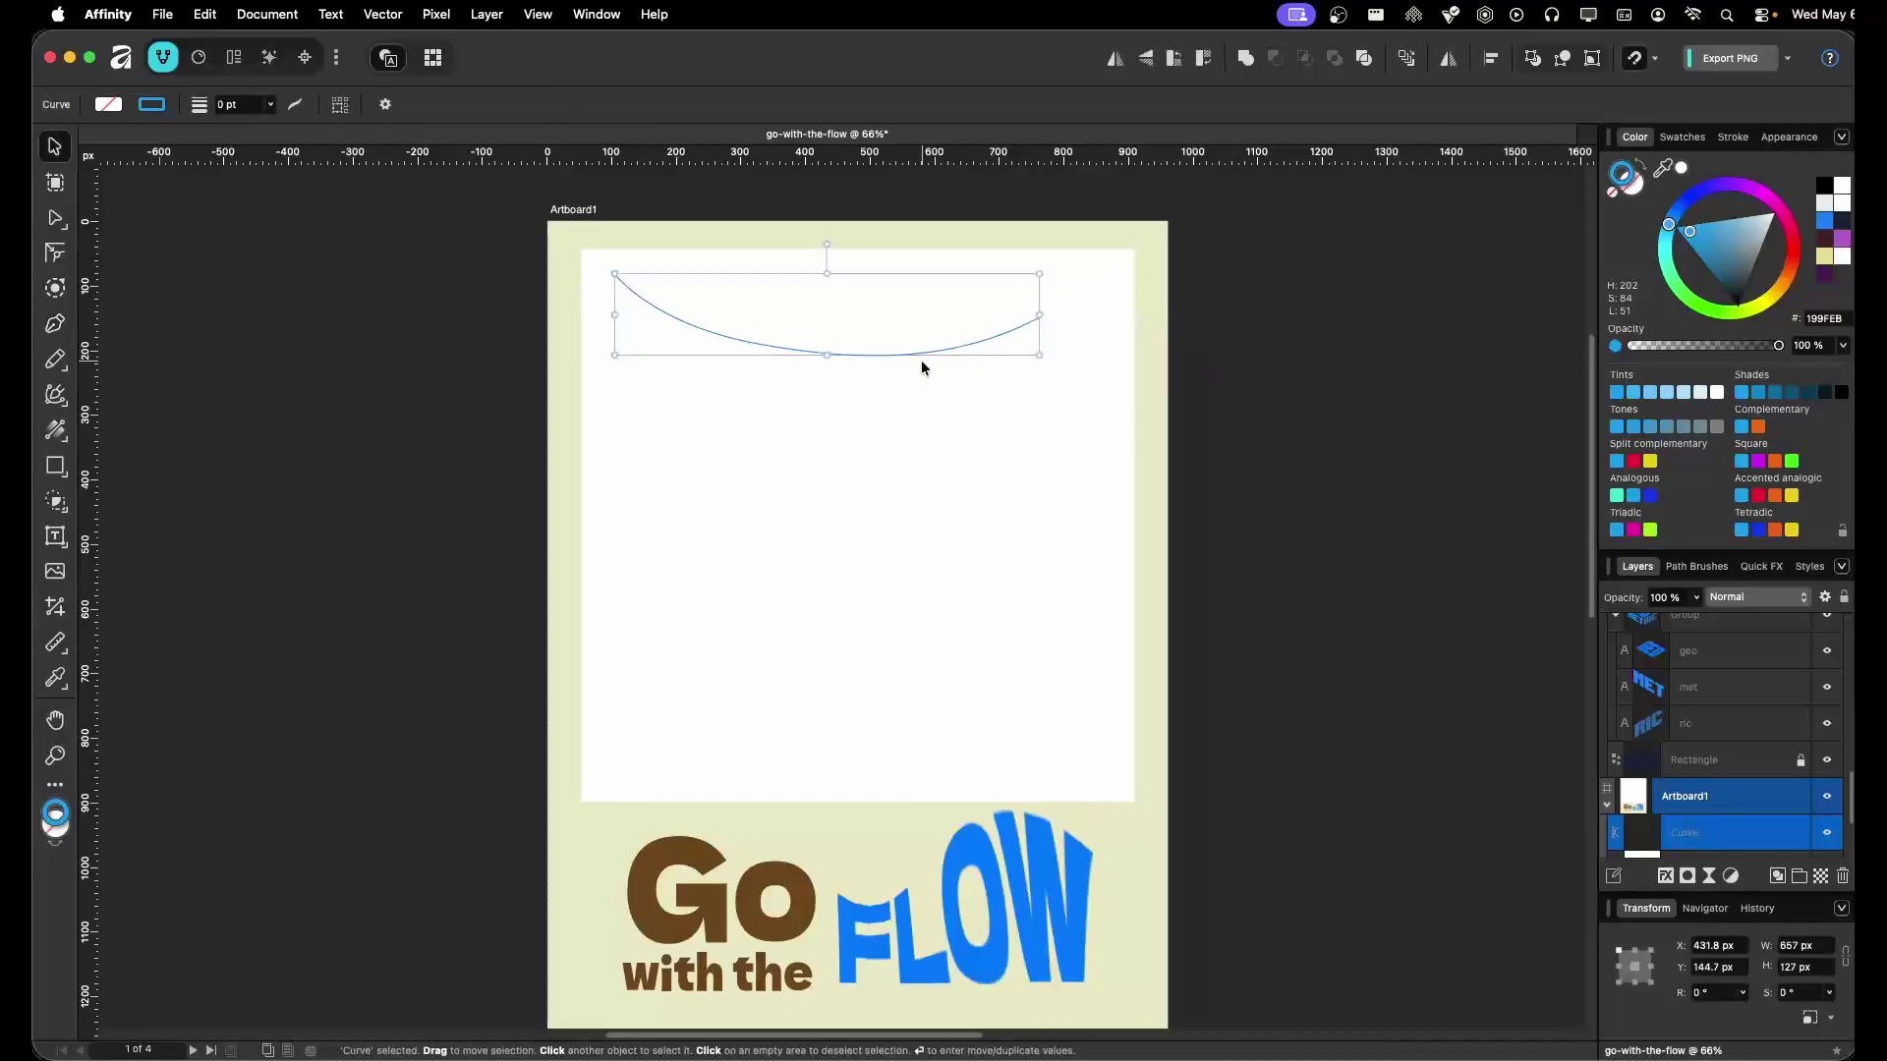
Duplicate the curve about 48 px below the original, and move the white rectangle up slightly
mouse_move(918, 354)
left_mouse_down()
mouse_move(910, 458)
mouse_move(901, 386)
left_mouse_up()
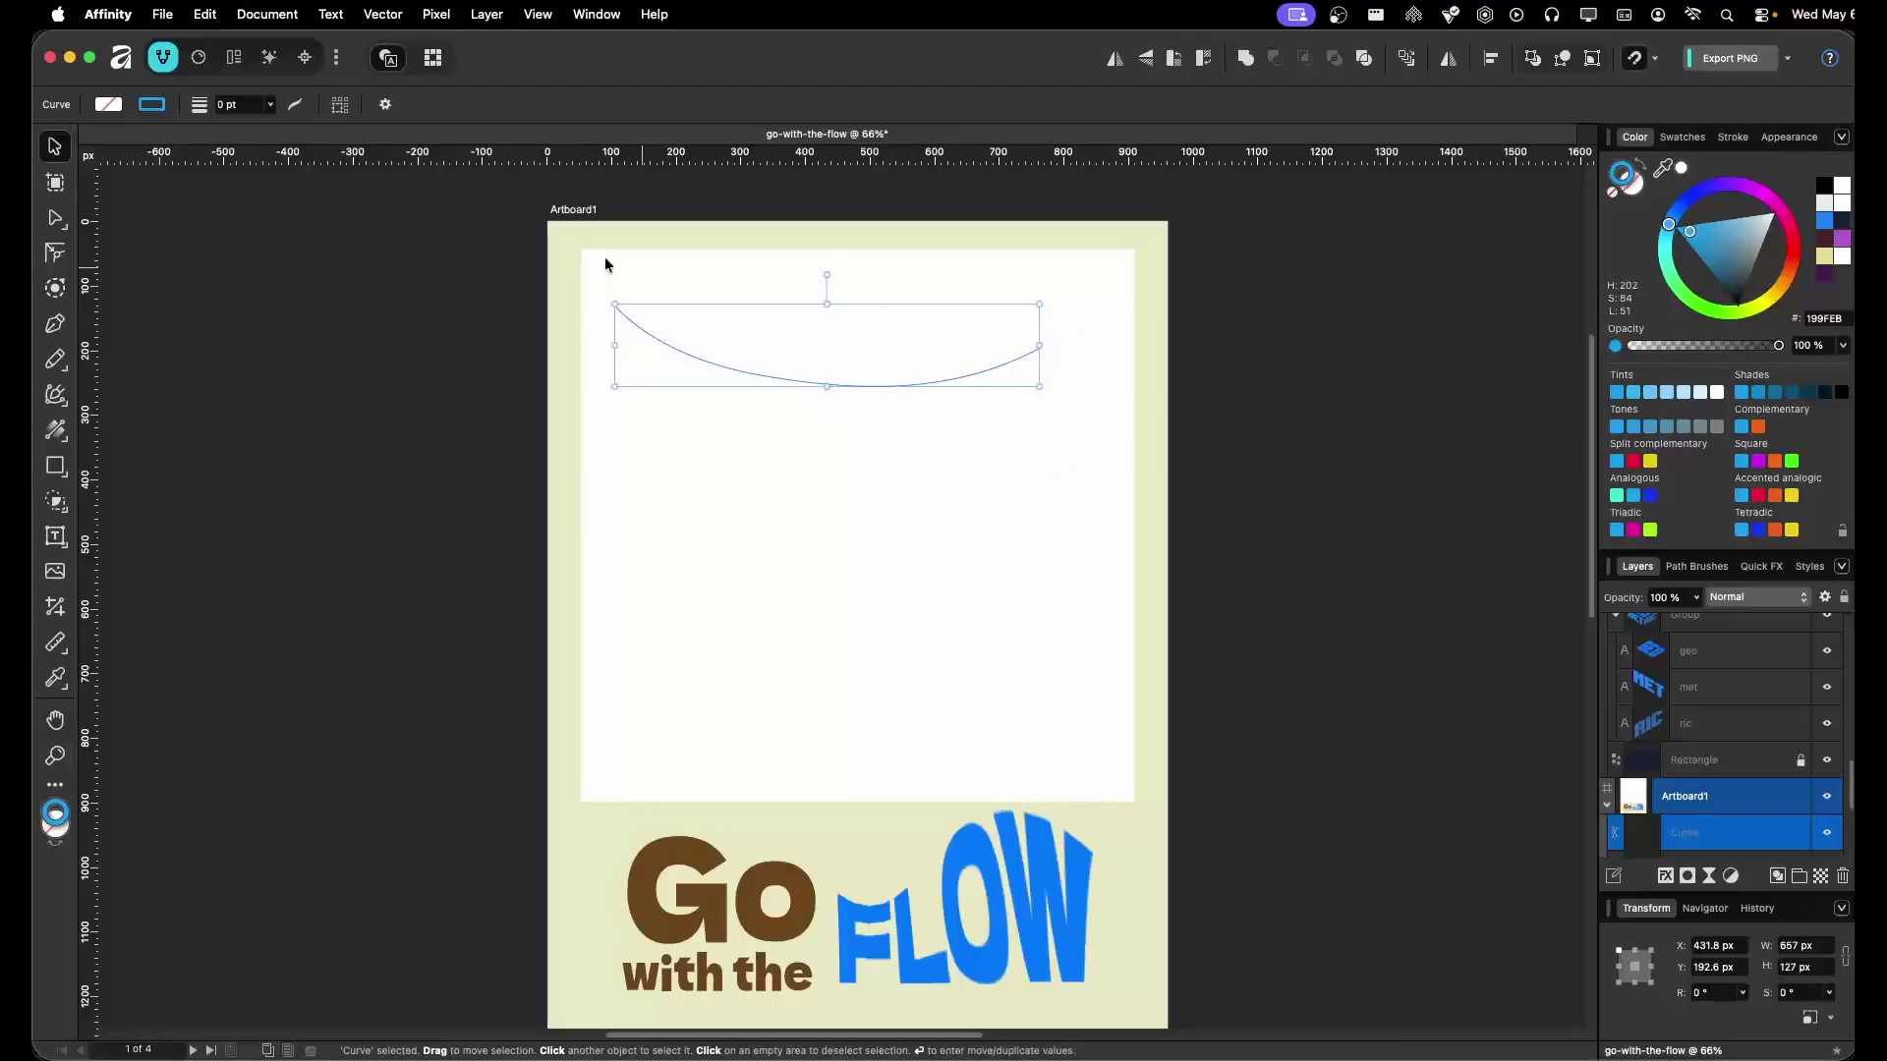
scroll(251, 108, "up", 1)
left_click(993, 488)
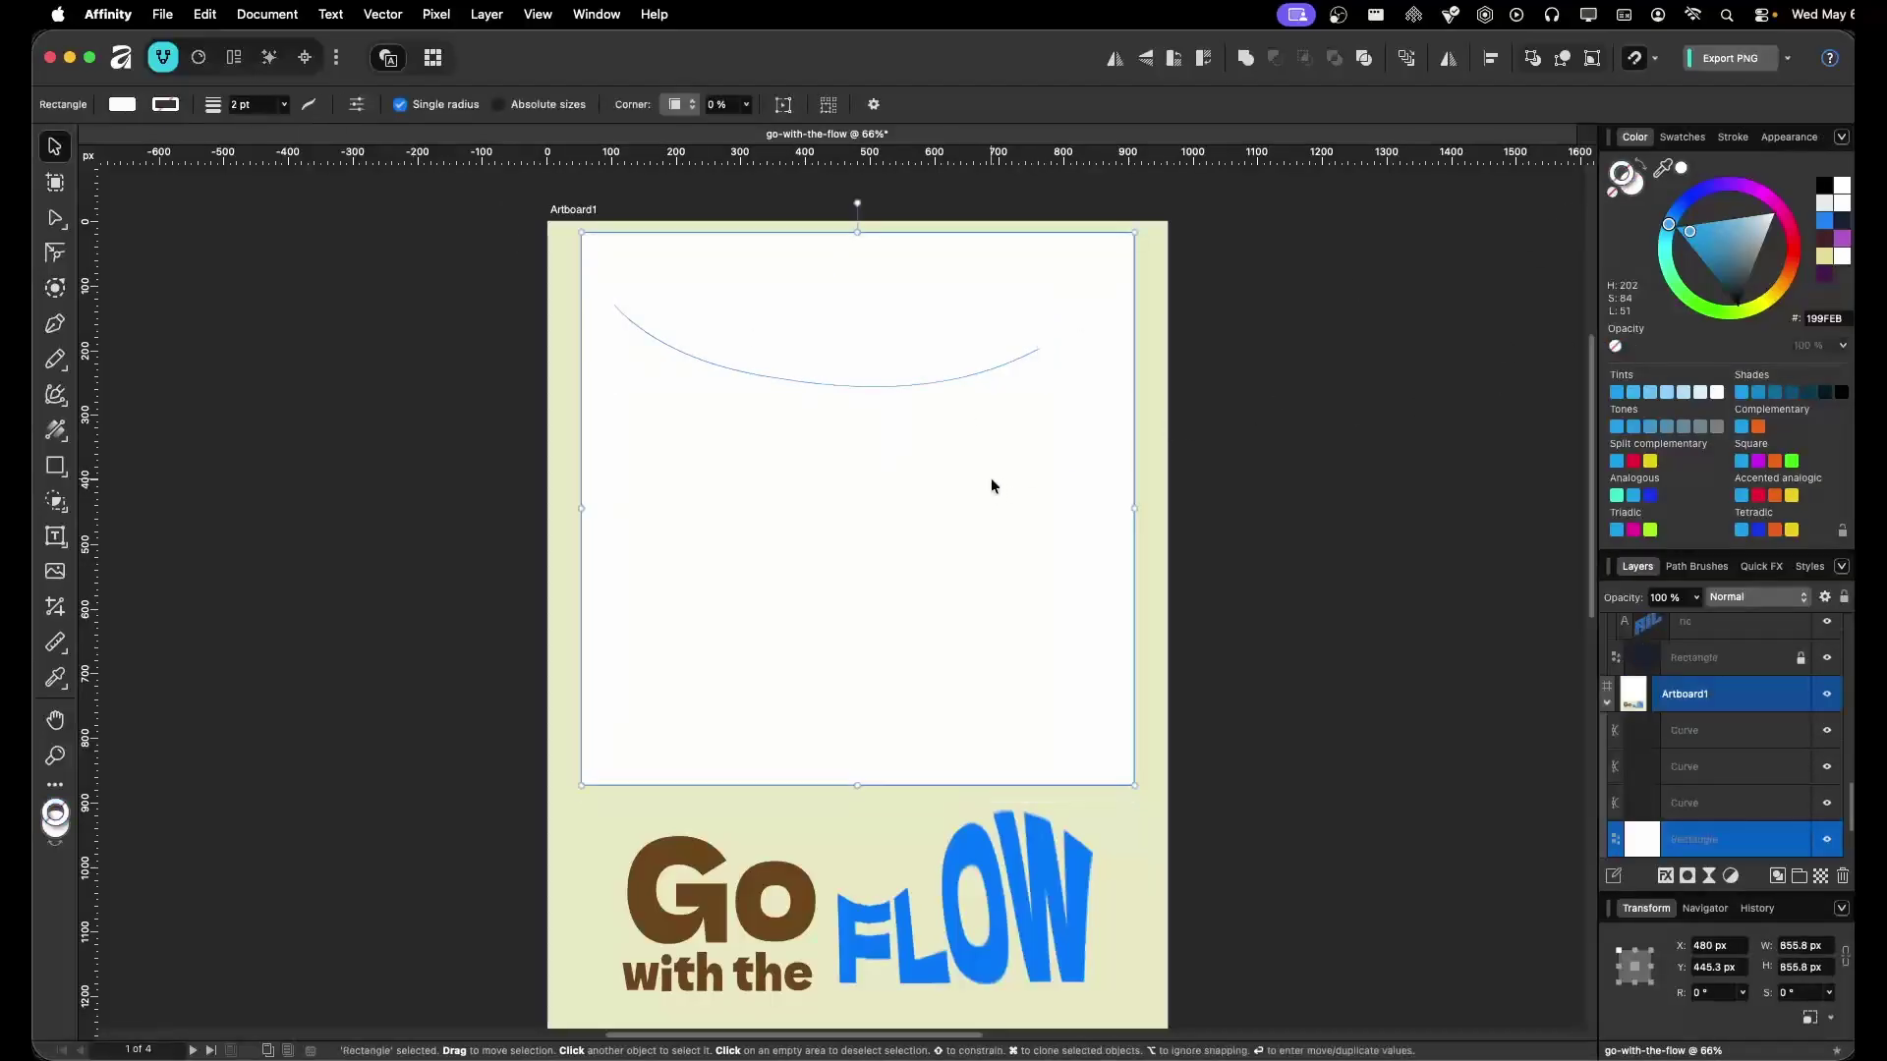
Remove the duplicated curves and delete the original curve from Artboard1
left_click(828, 386)
key("super+z")
key("super+z")
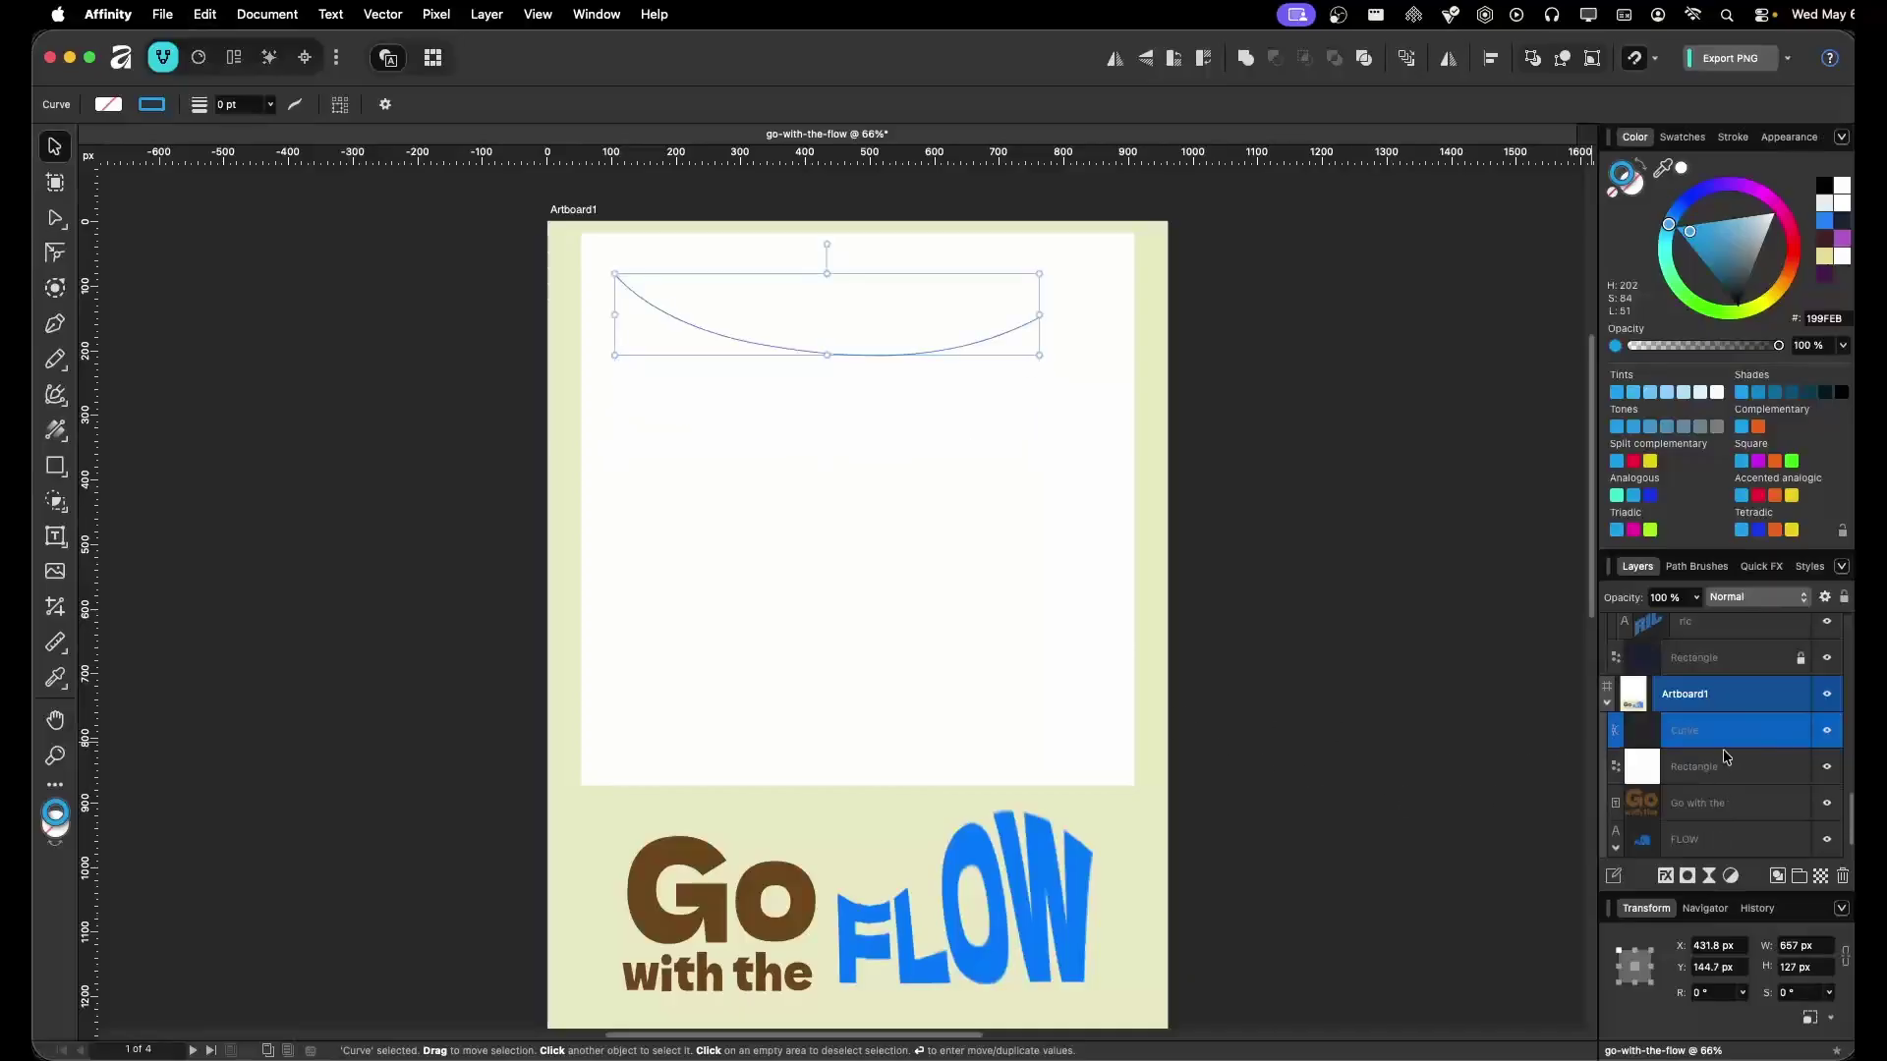
key("Delete")
left_click(1293, 494)
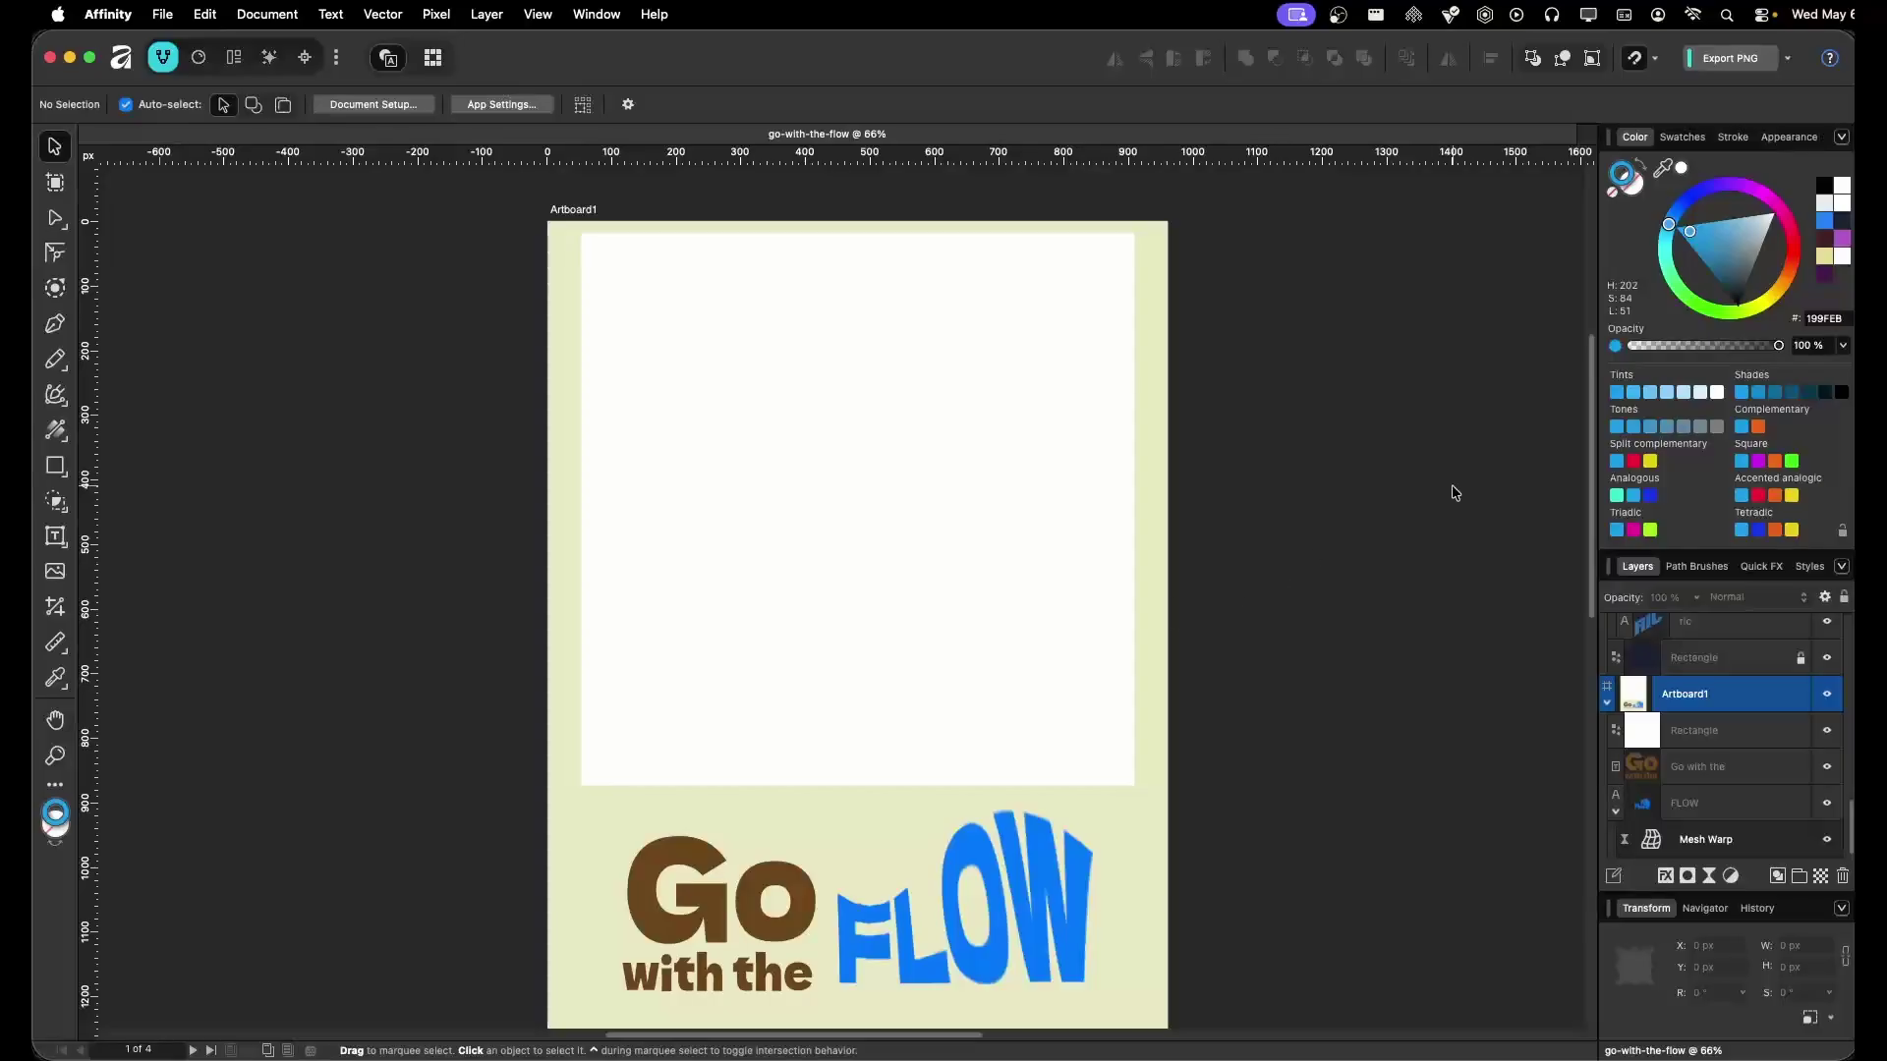
Switch to Cavalry and play the Infrequency wave-lines animation
left_click(1872, 432)
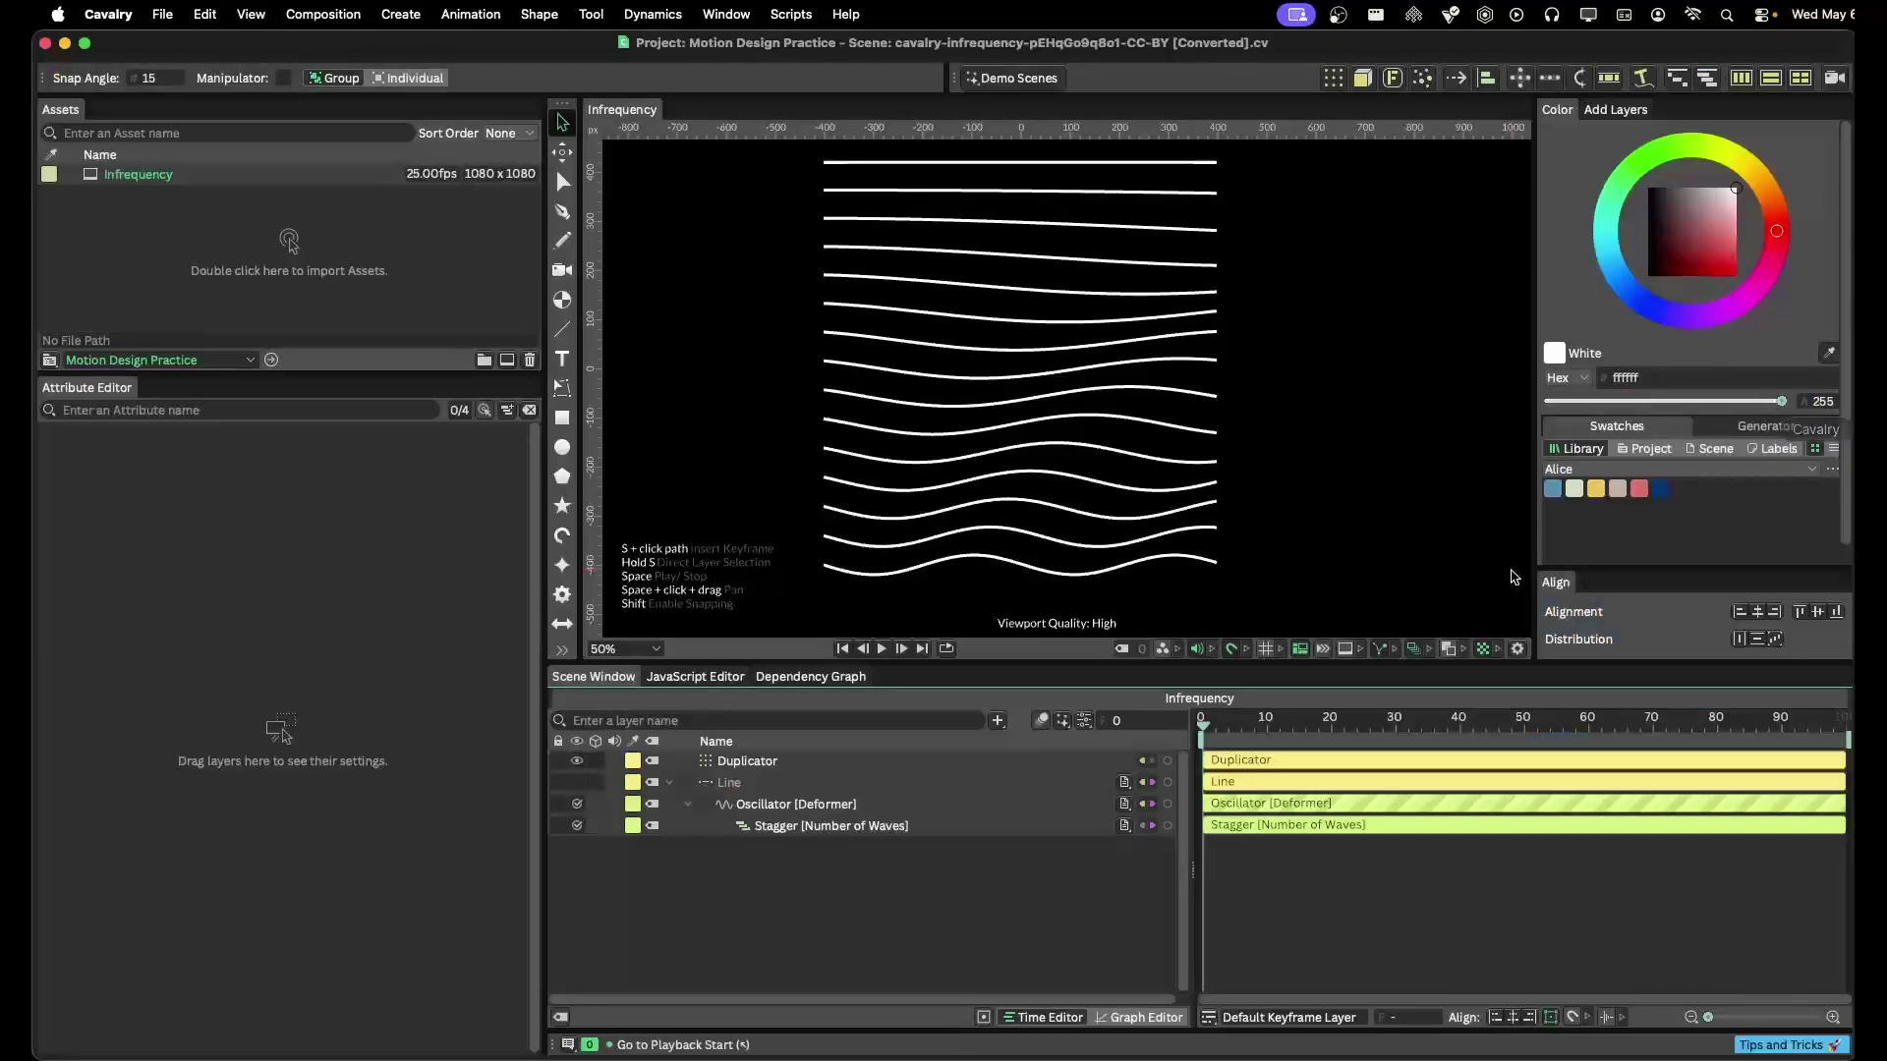
key("space")
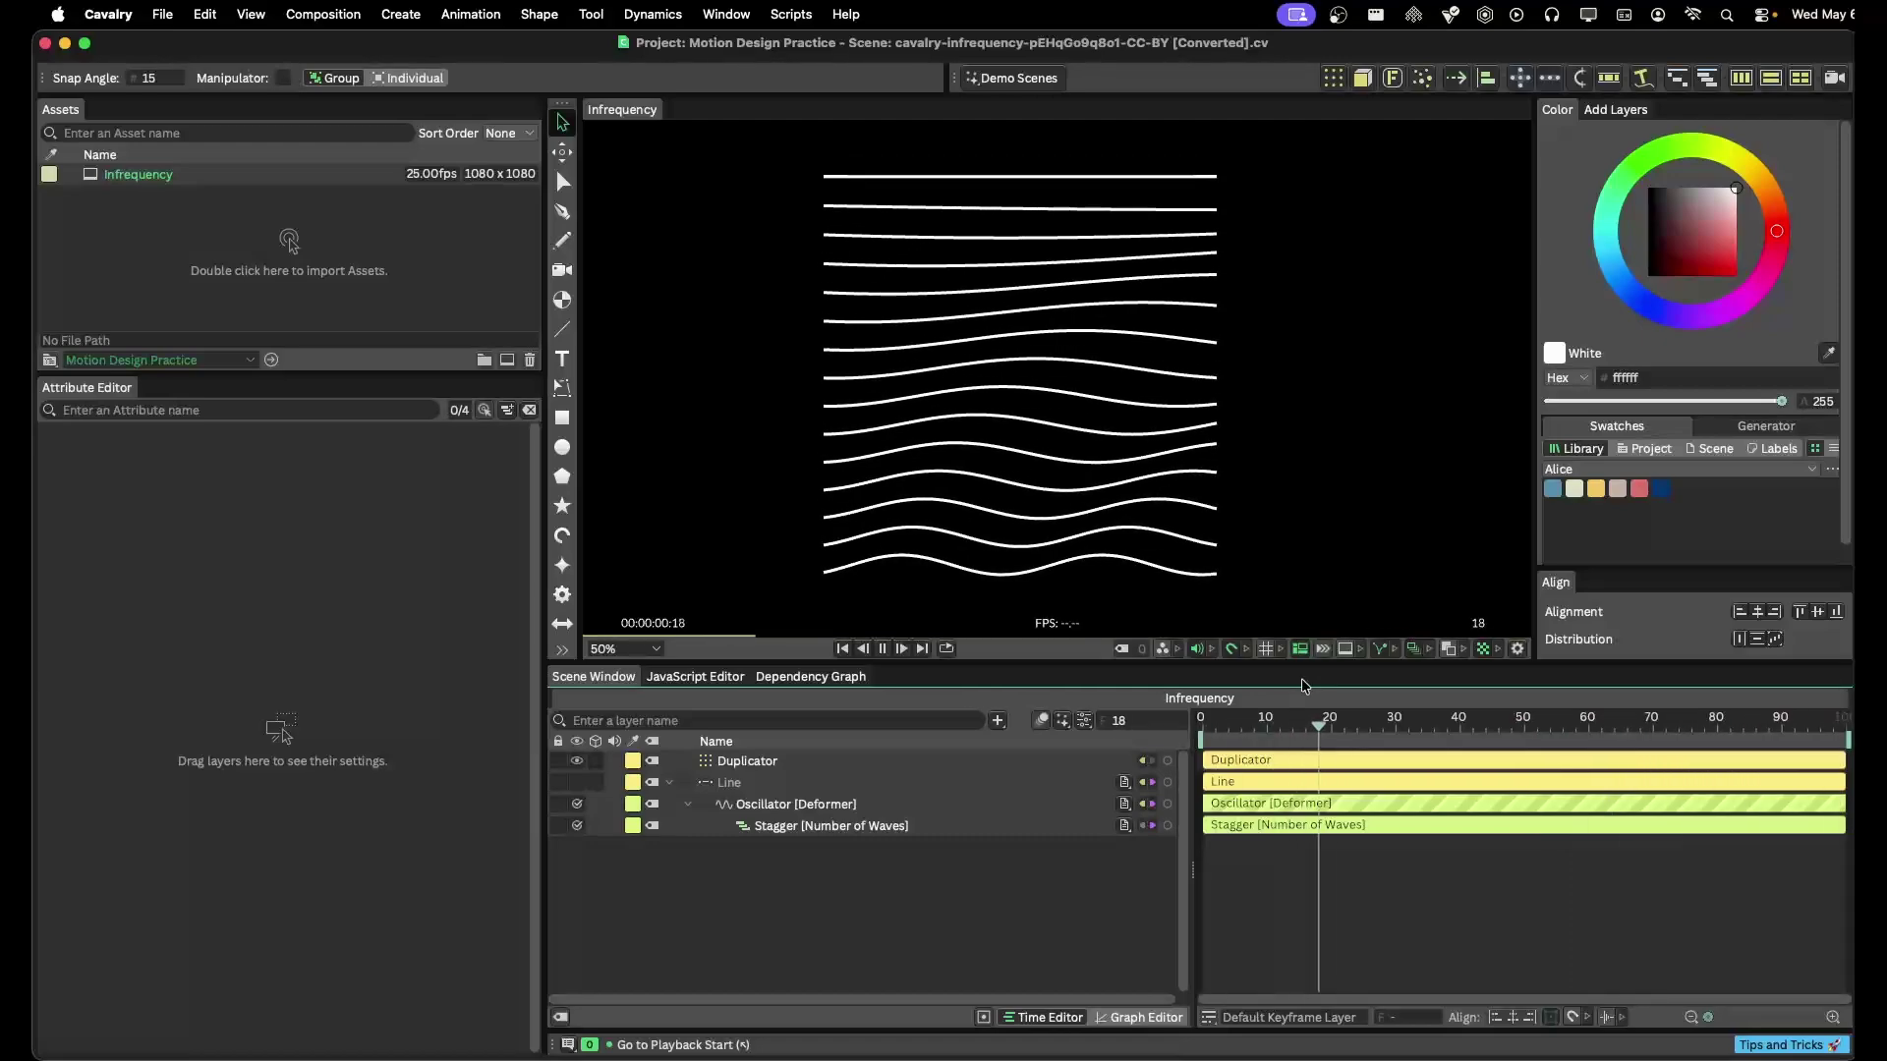
Stop the Infrequency animation, scrub the timeline to pick a wave pattern, and render the chosen frame as an image
key("space")
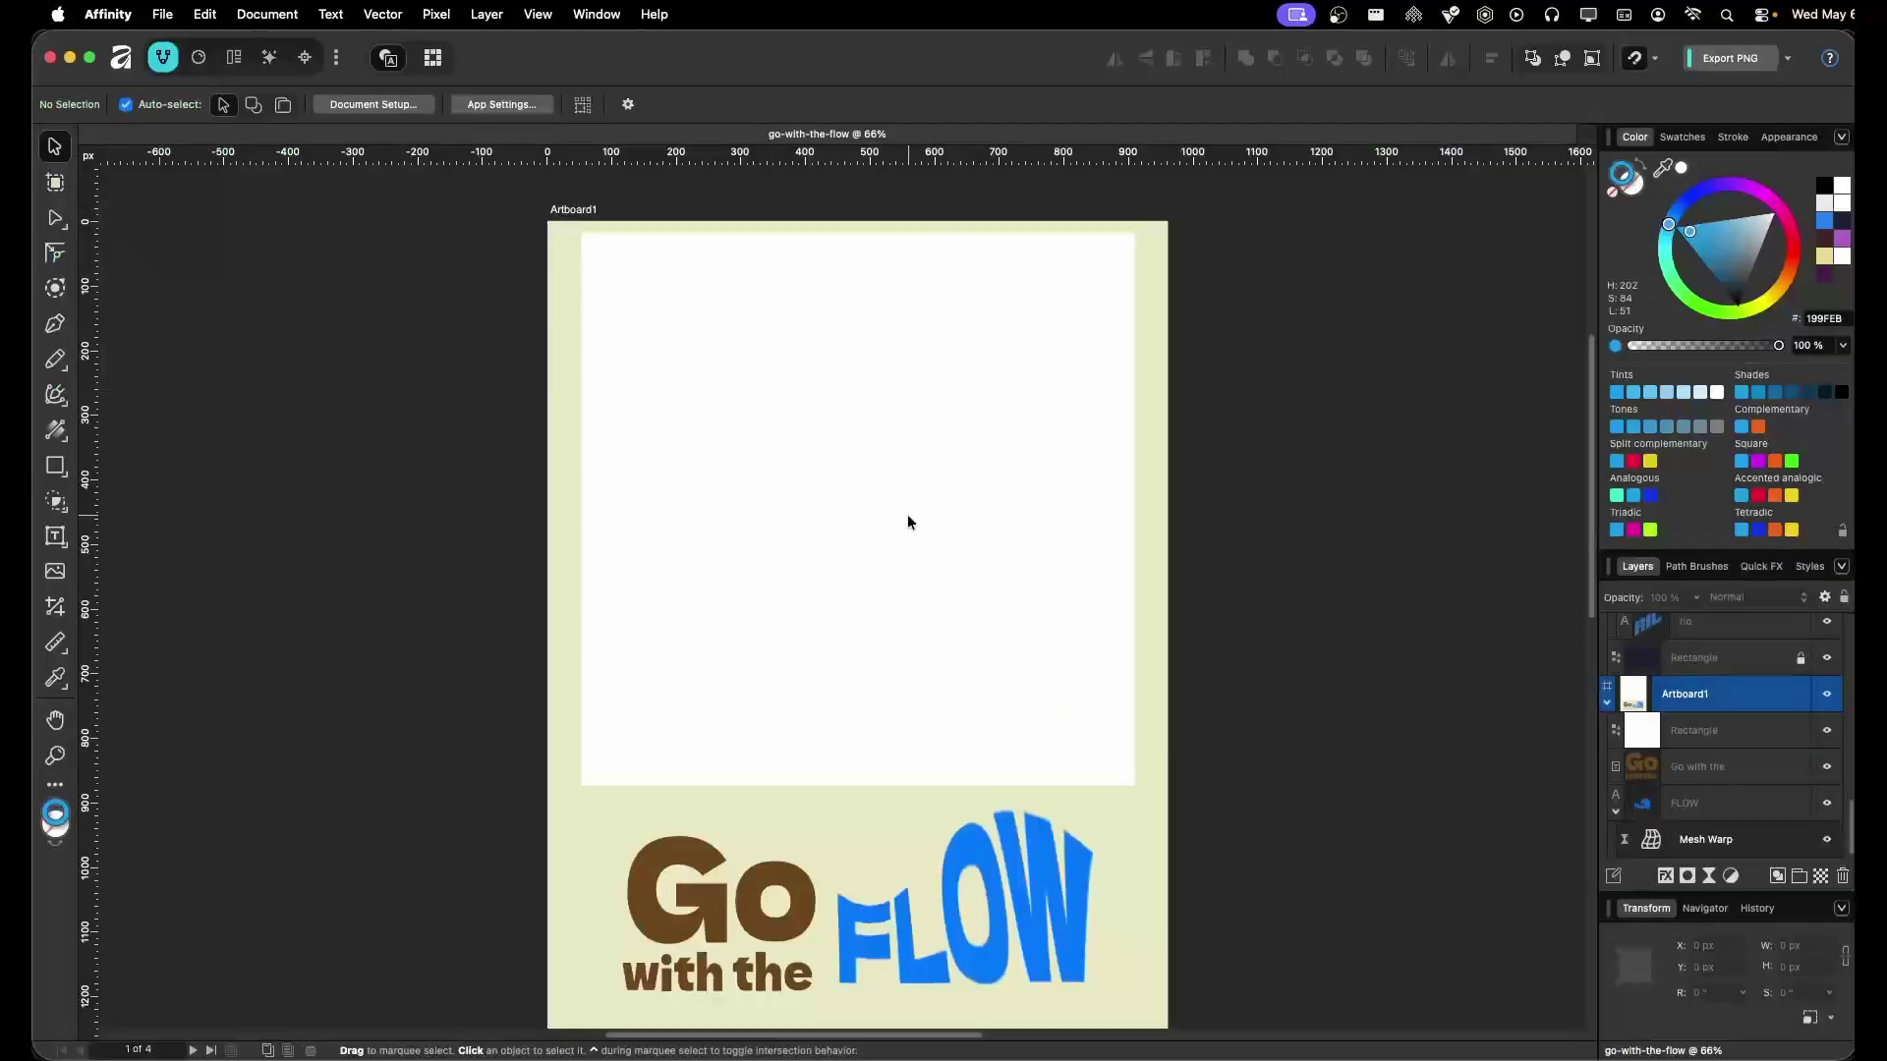
scroll(908, 522, "down", 2)
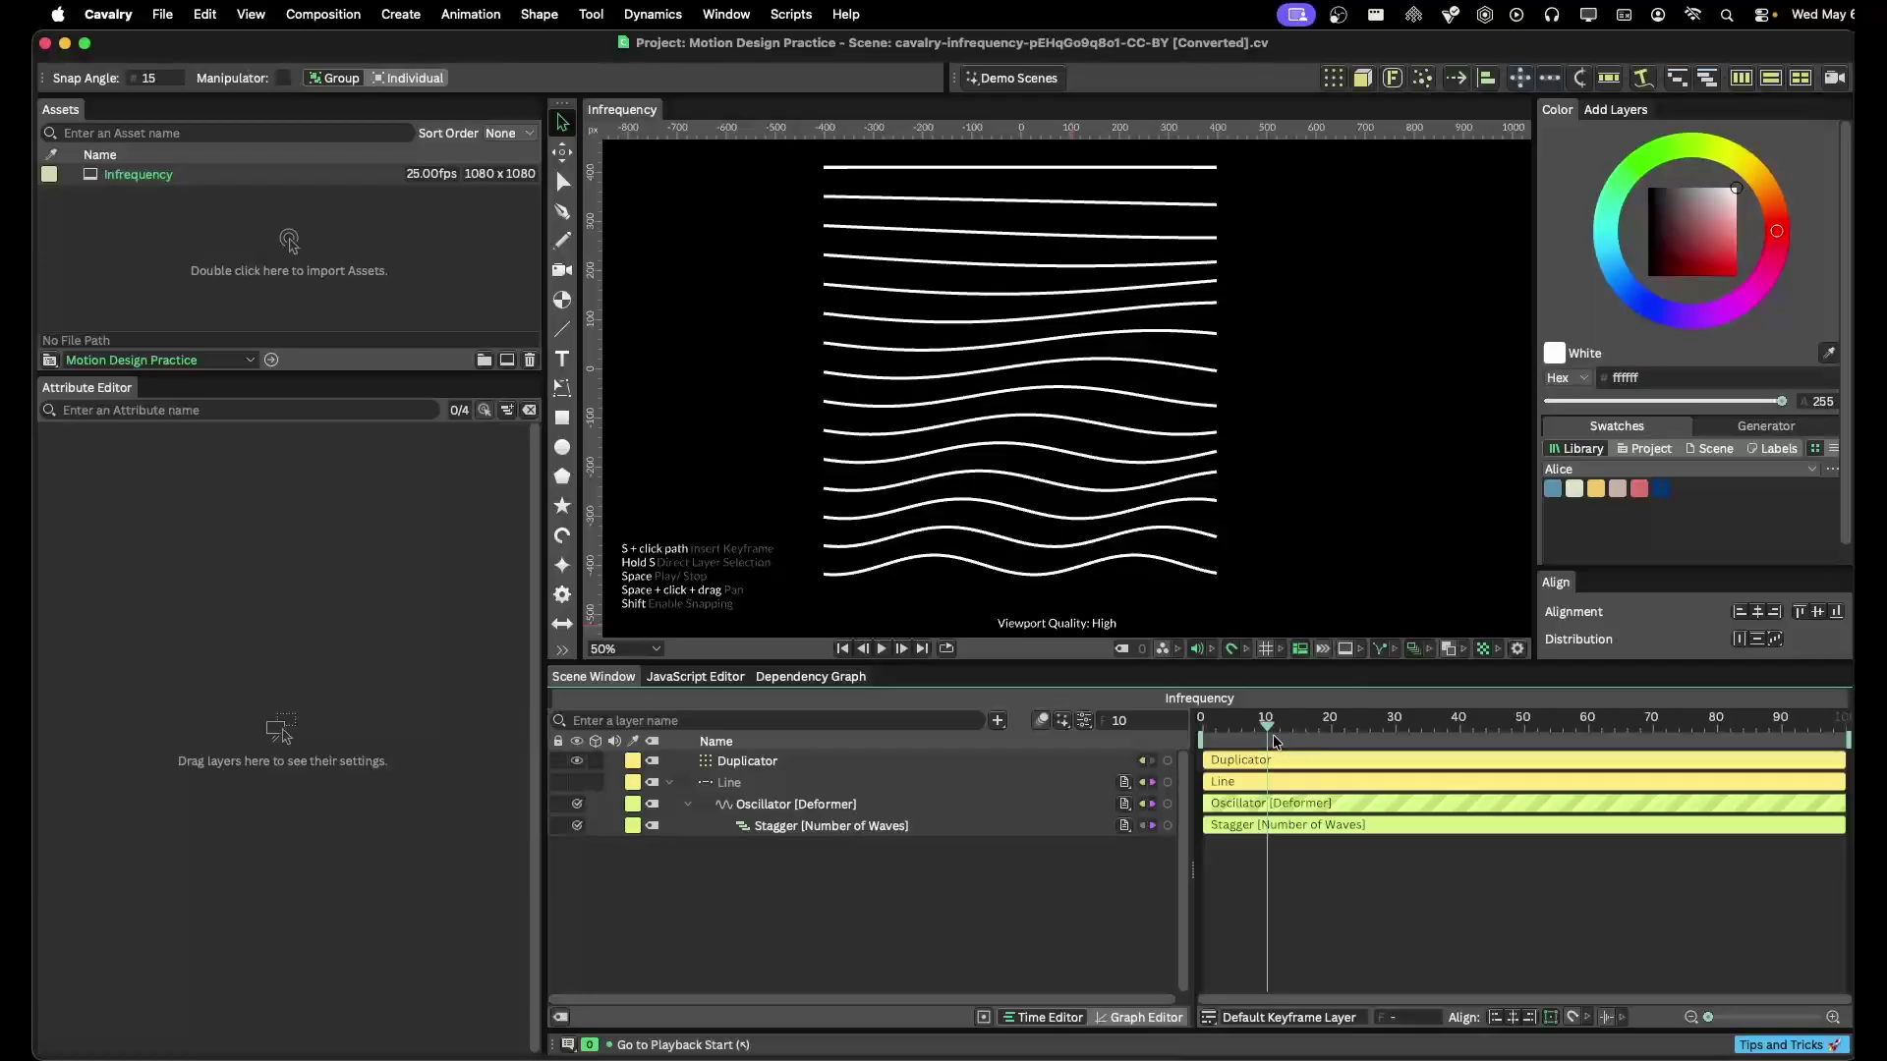
left_click_drag(1271, 732, 1374, 727)
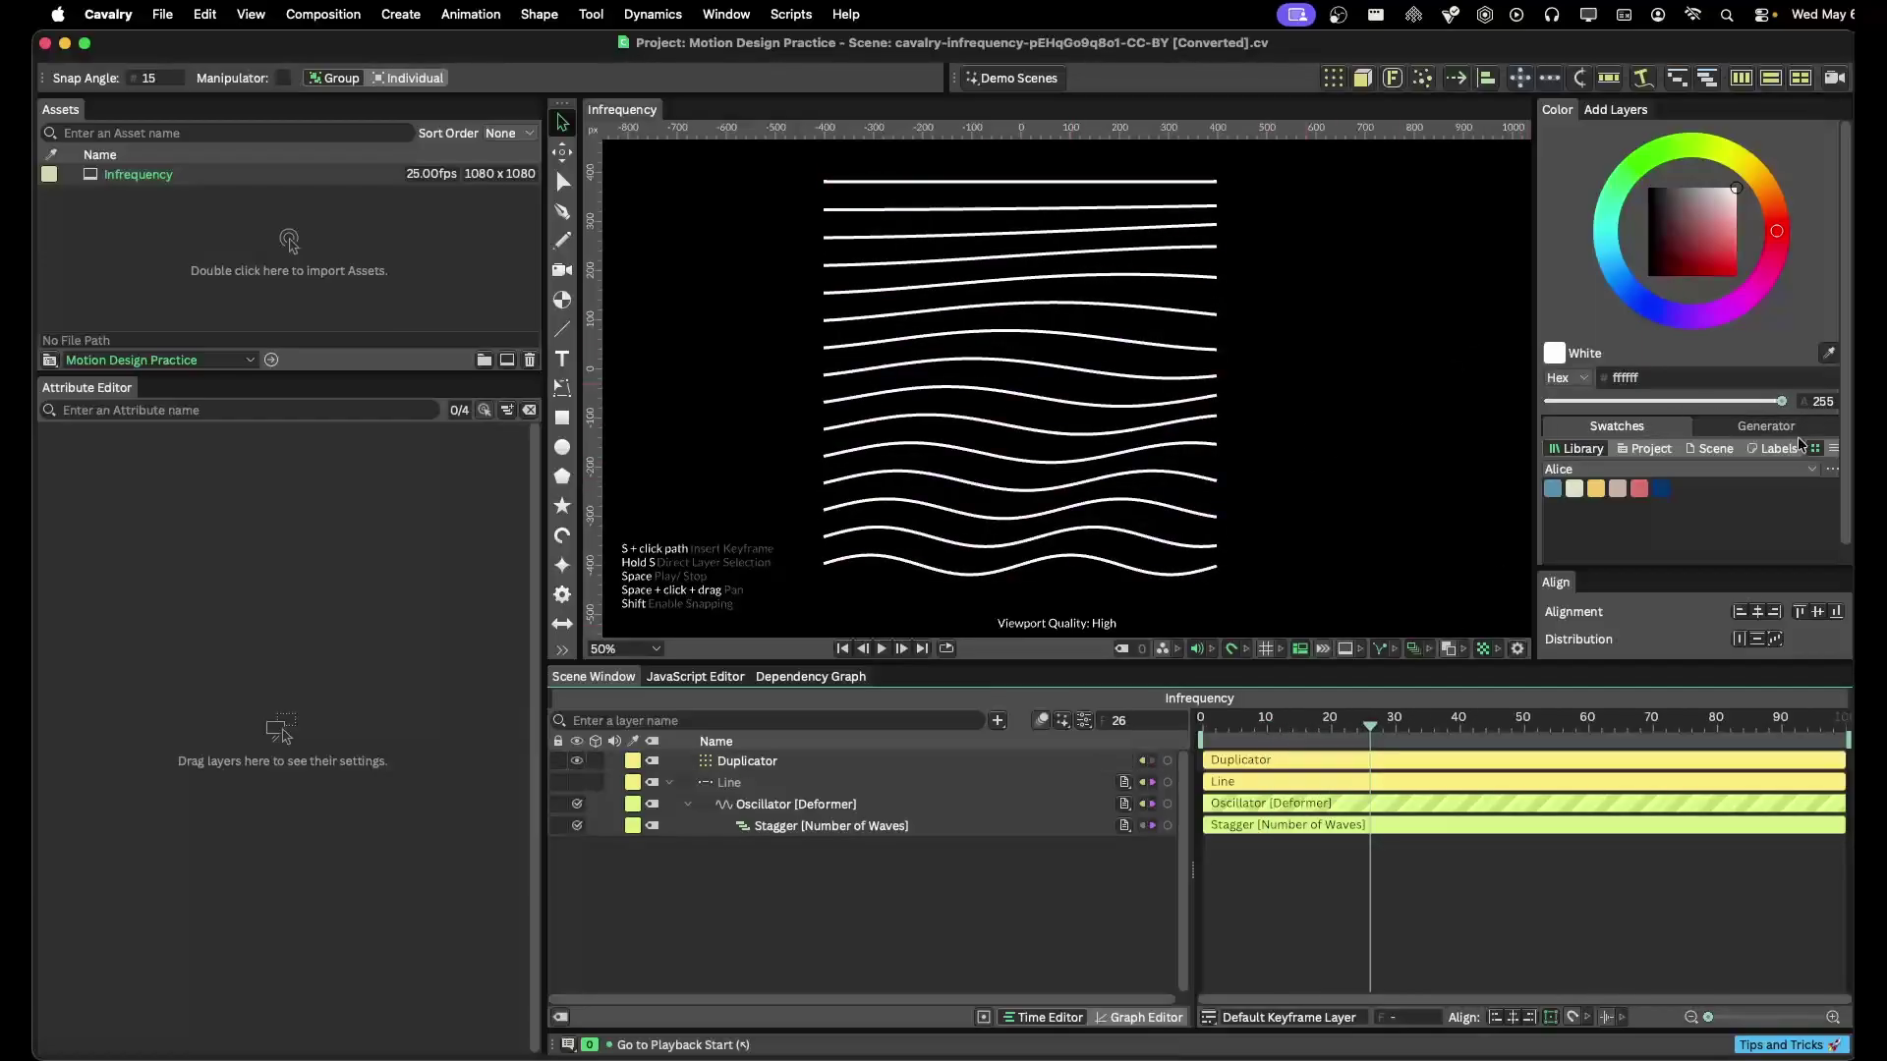
left_click(1870, 469)
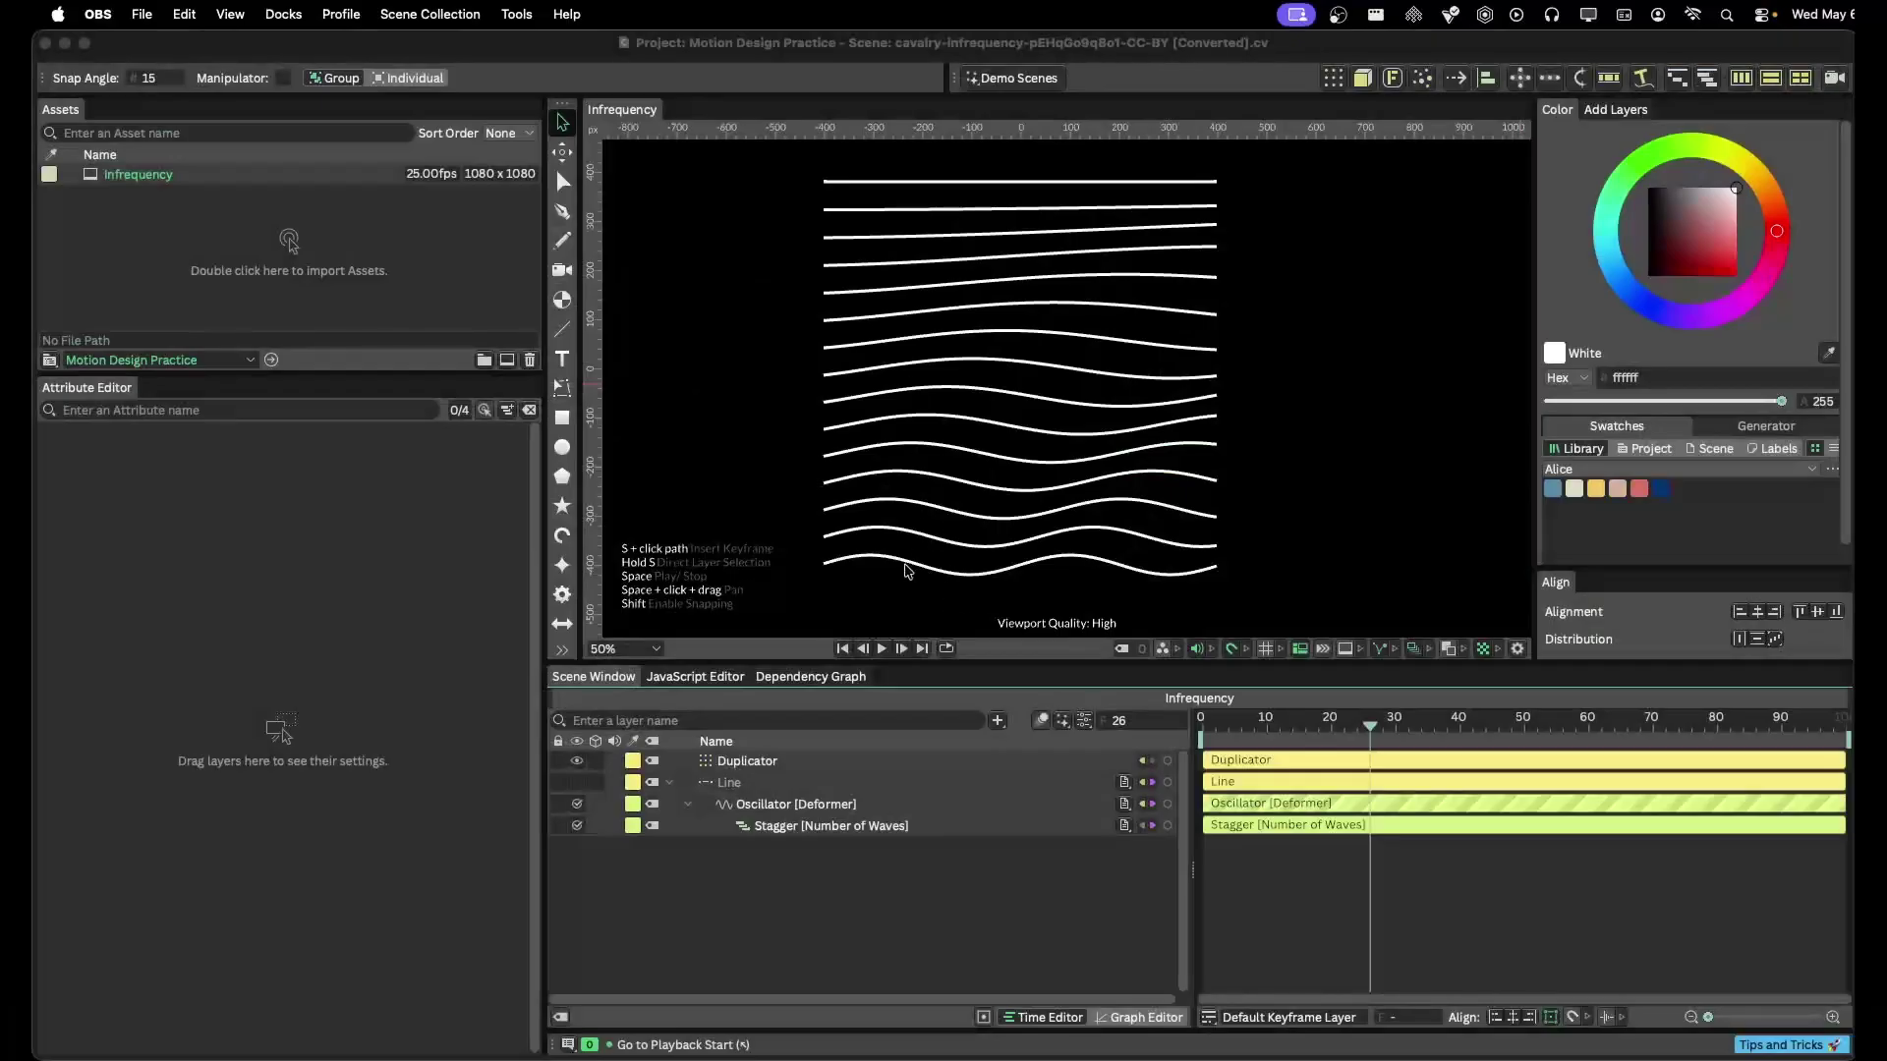
left_click(906, 558)
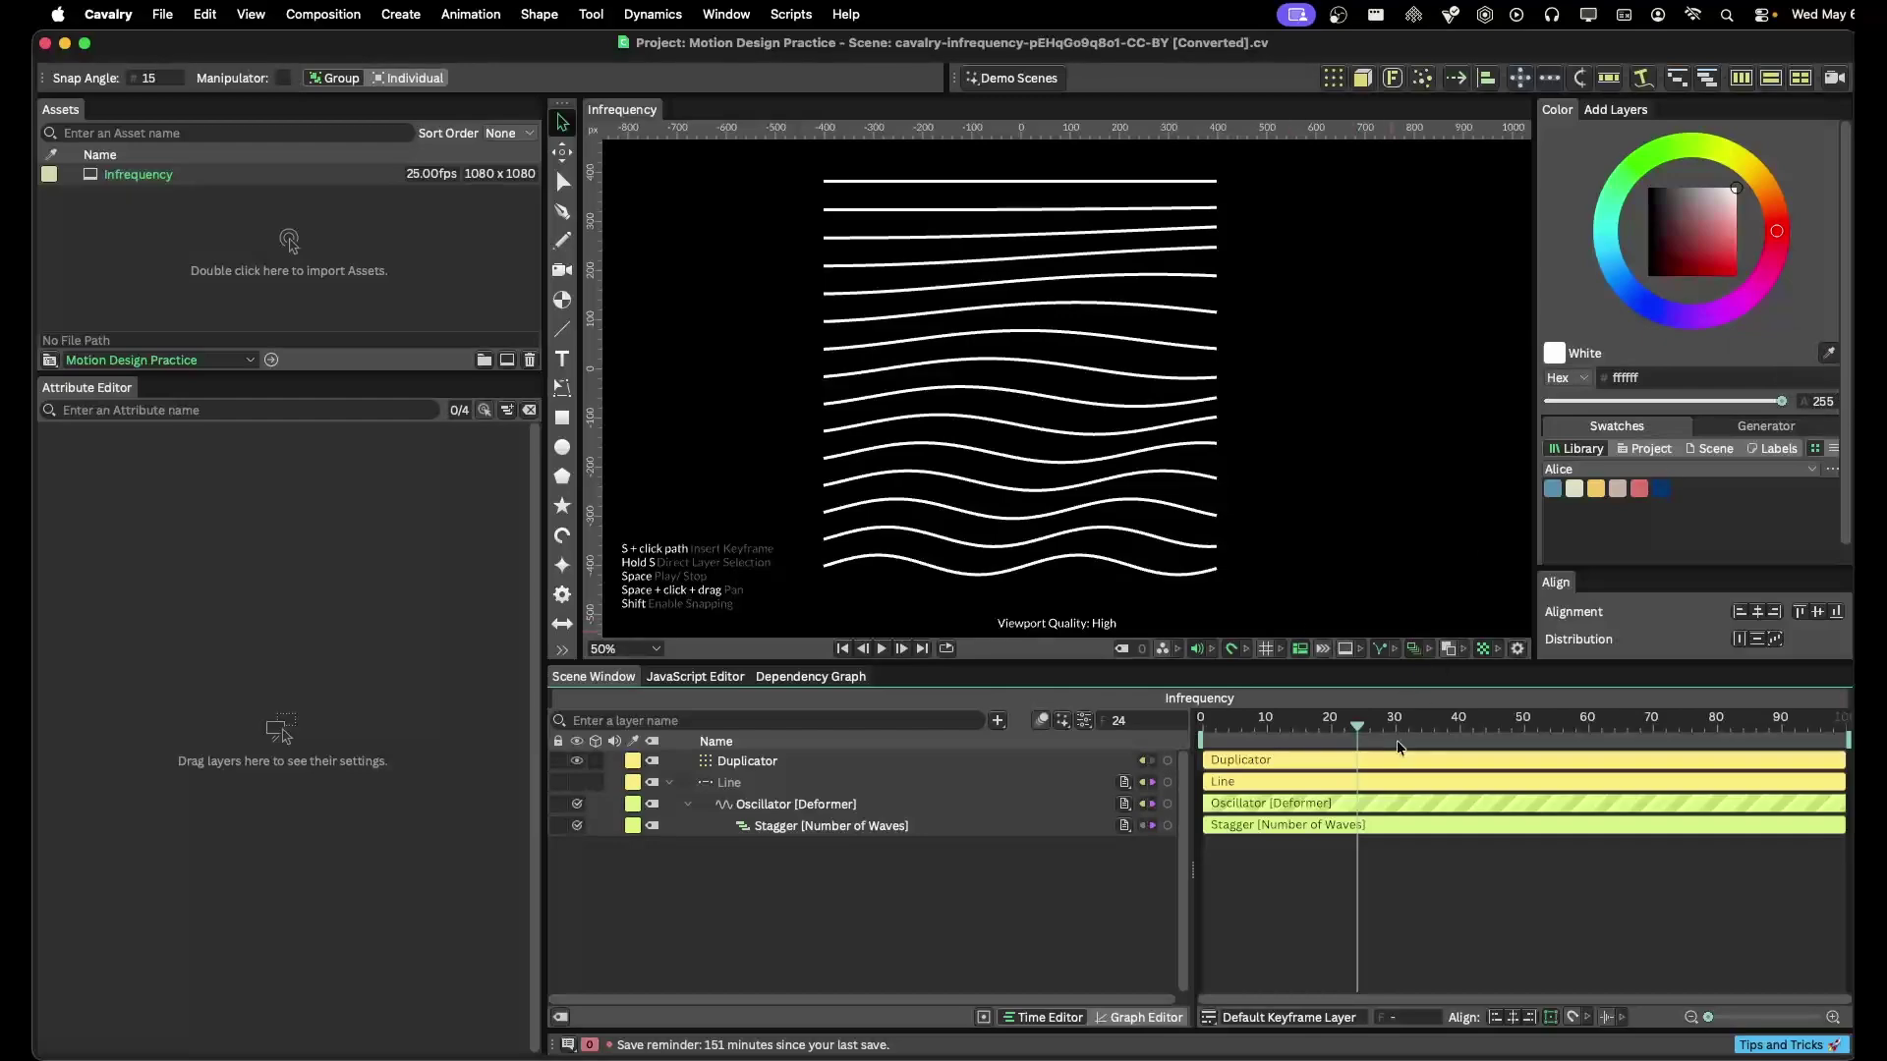
left_click(160, 13)
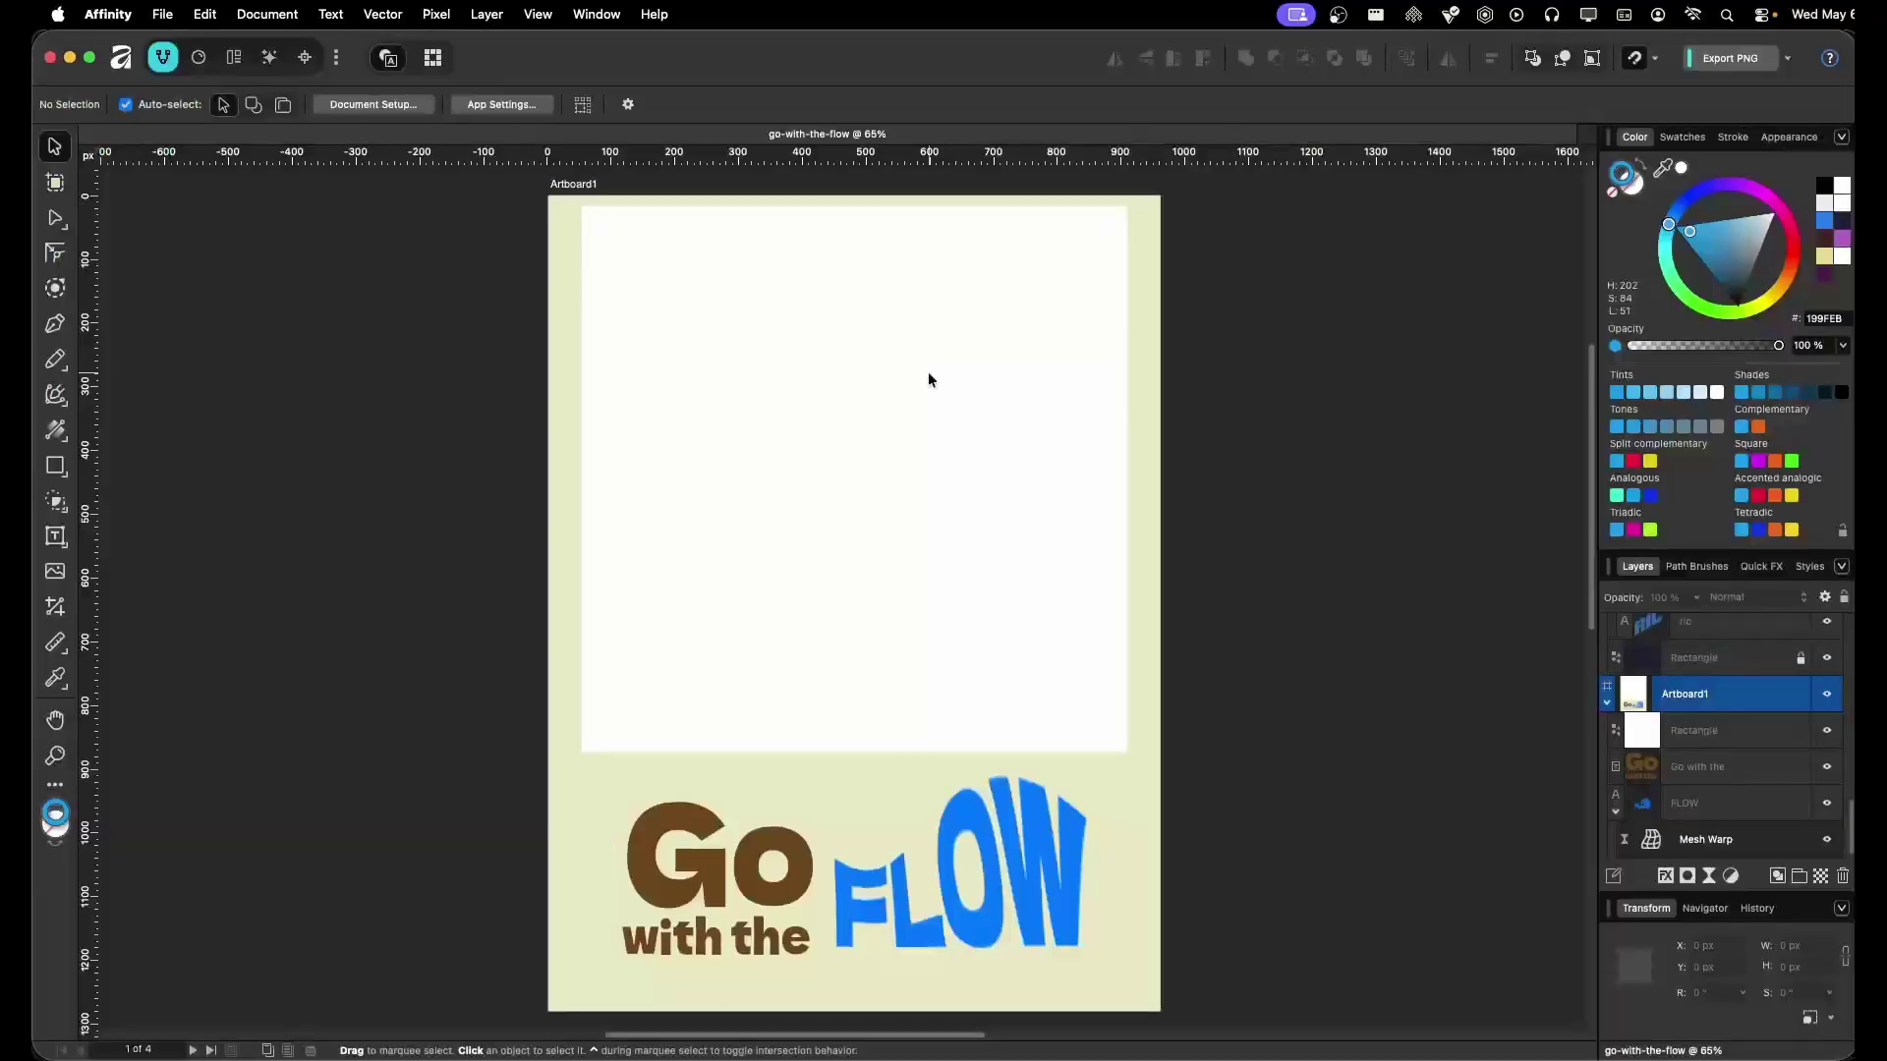
In Affinity, convert the white rectangle on Artboard1 to a picture frame and place the rendered wave image in it
left_click(838, 381)
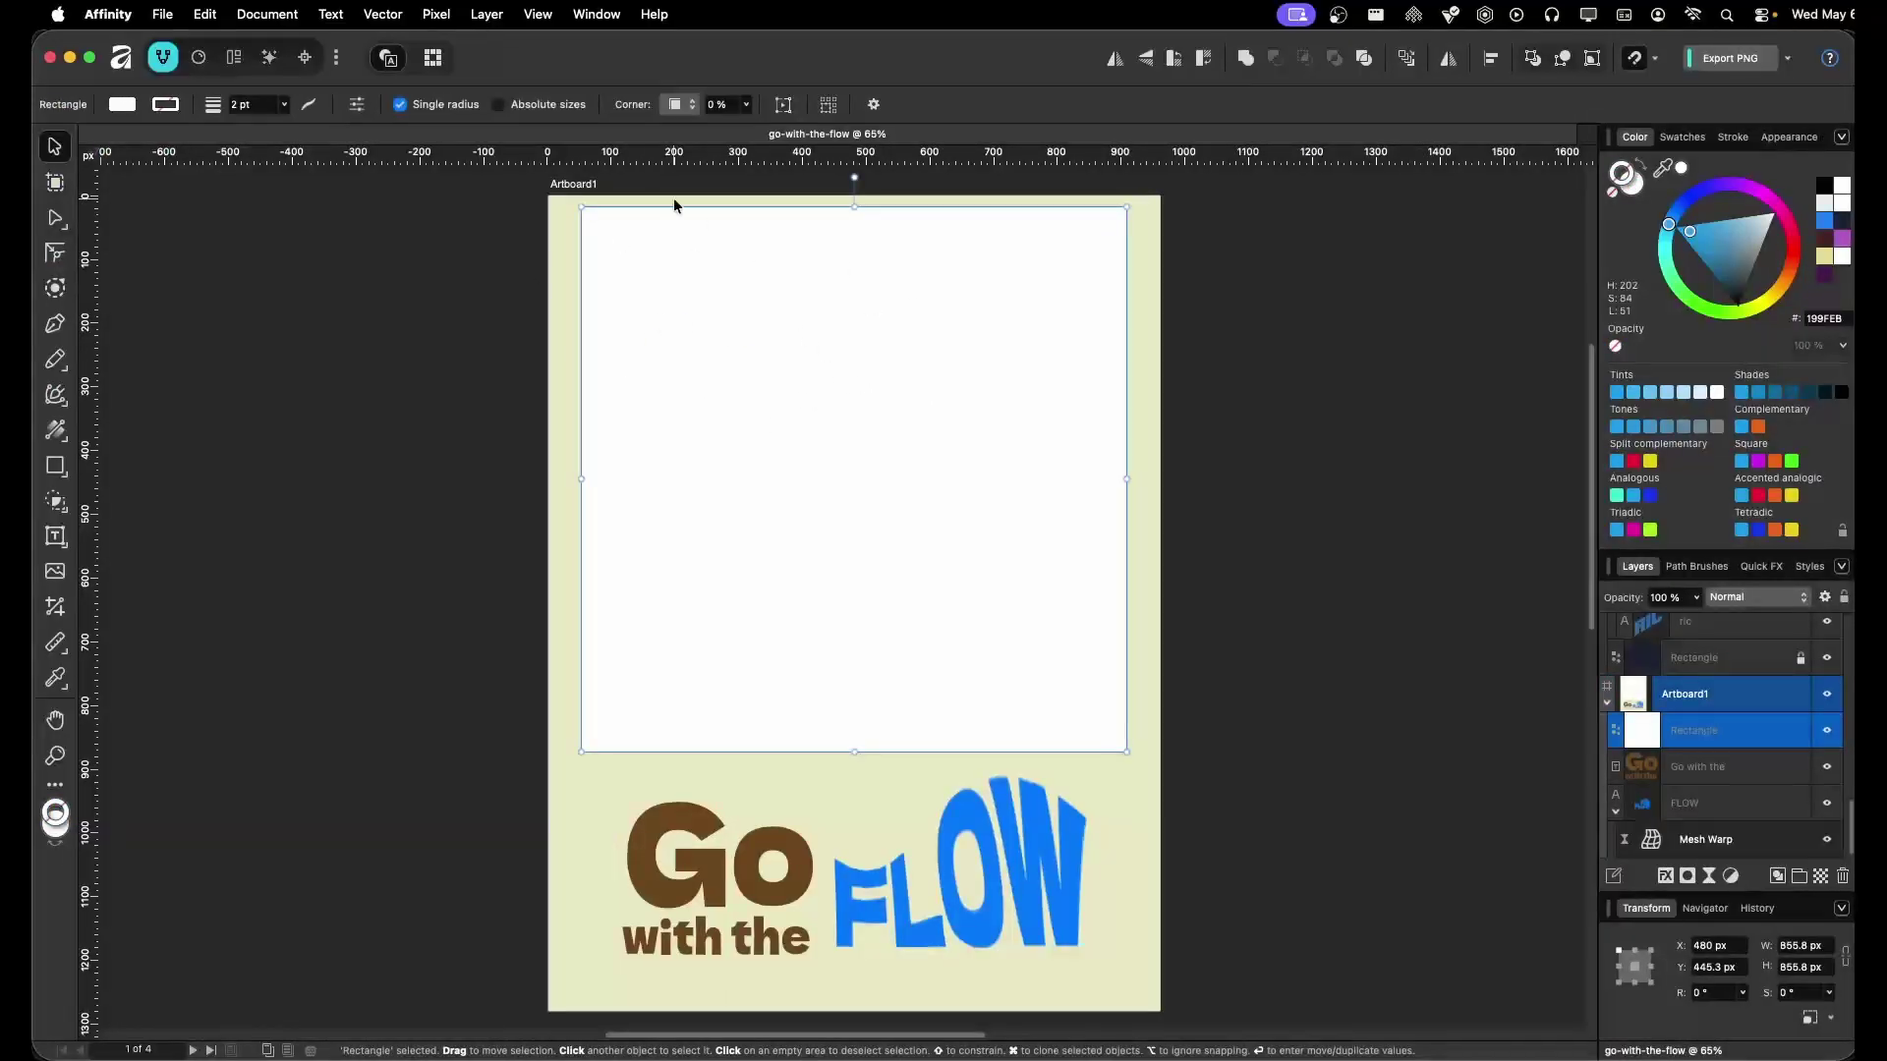
right_click(838, 394)
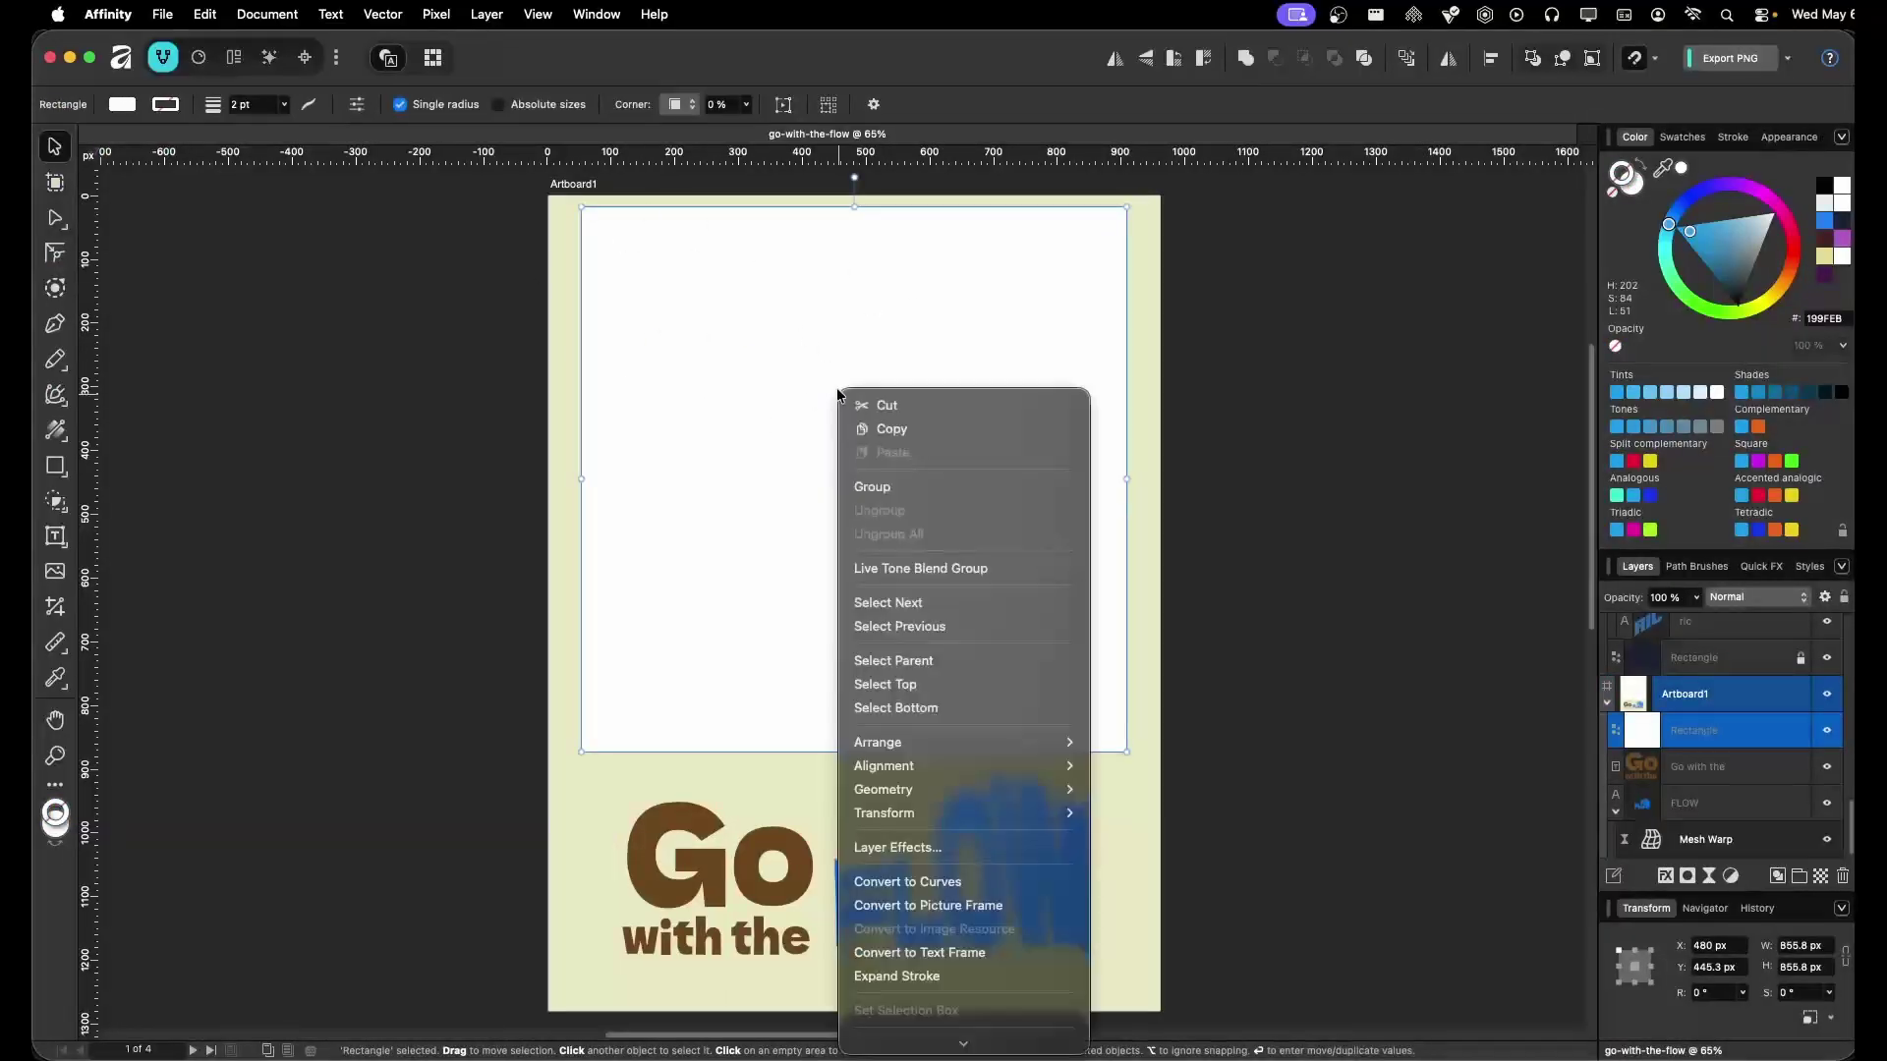
left_click(953, 899)
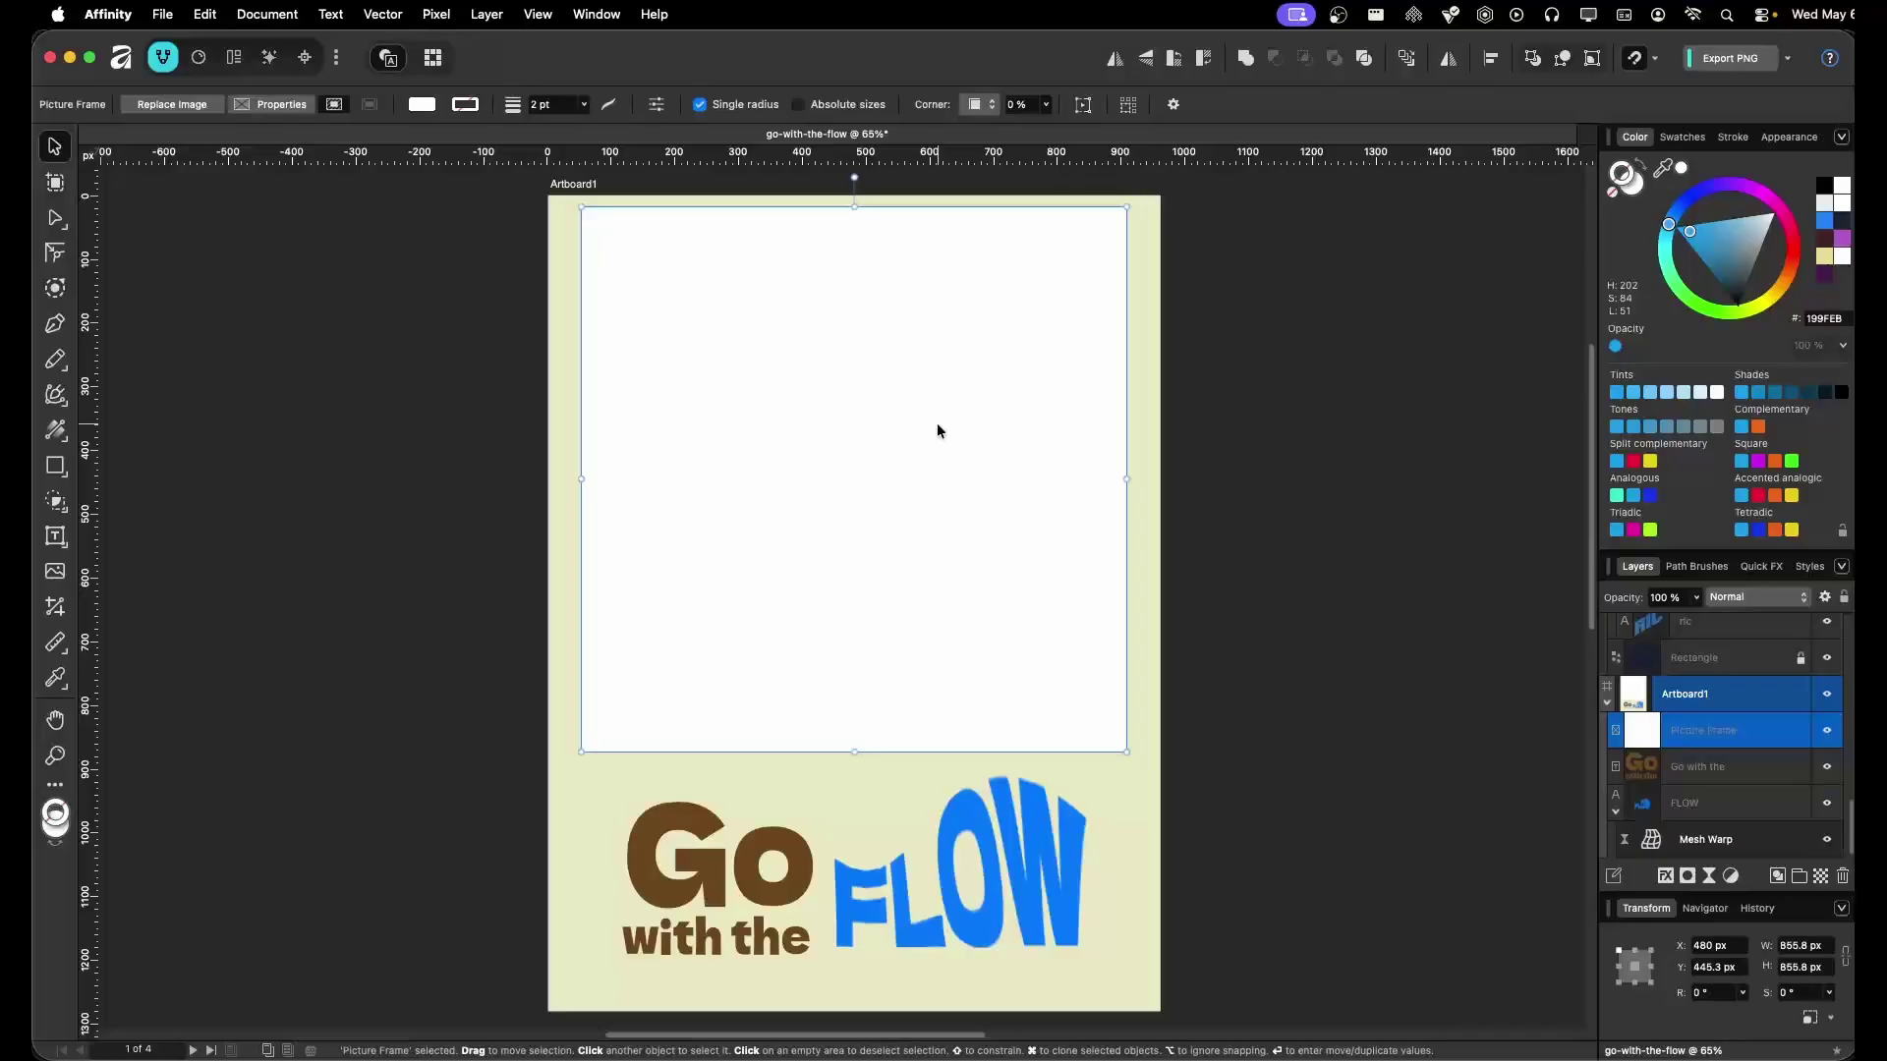
key("super+v")
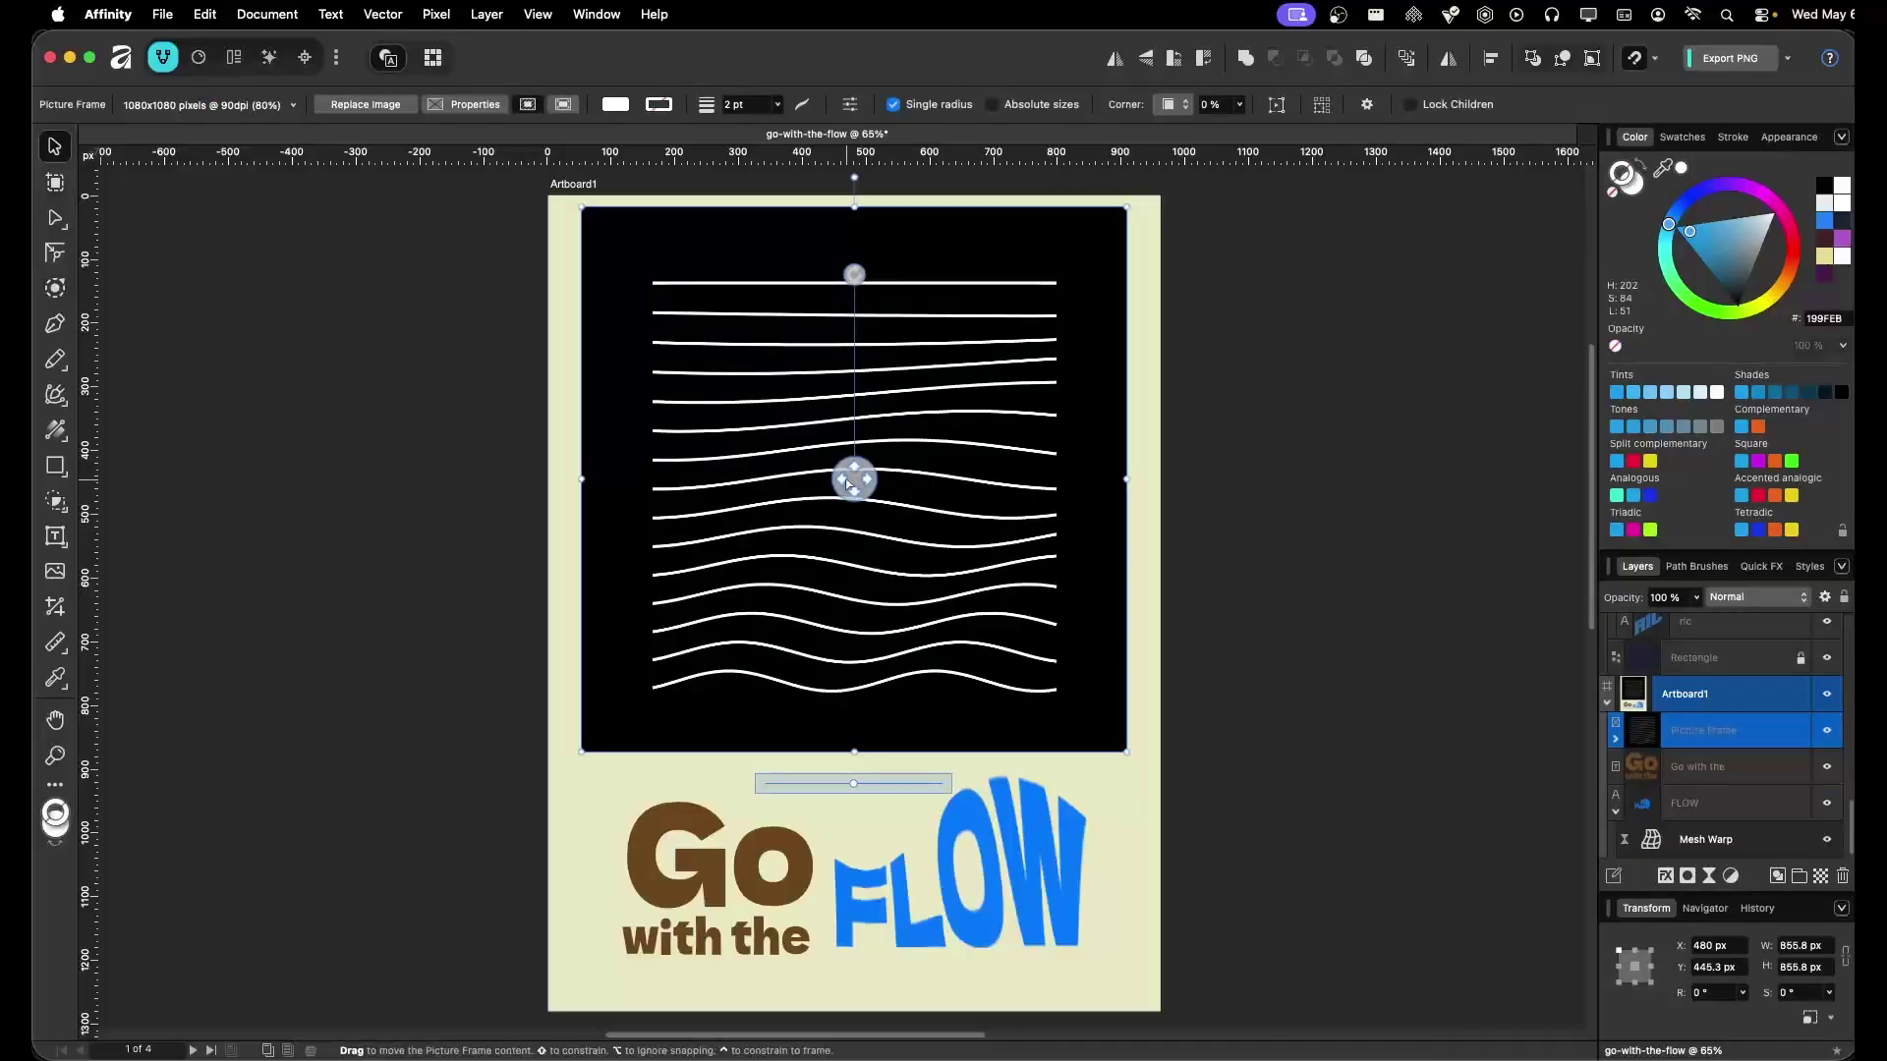
Enlarge the wave image inside the picture frame to about 94%, then deselect the frame
left_click_drag(854, 480, 854, 468)
mouse_move(845, 786)
left_mouse_down()
mouse_move(899, 783)
mouse_move(870, 783)
left_mouse_up()
left_click(1213, 529)
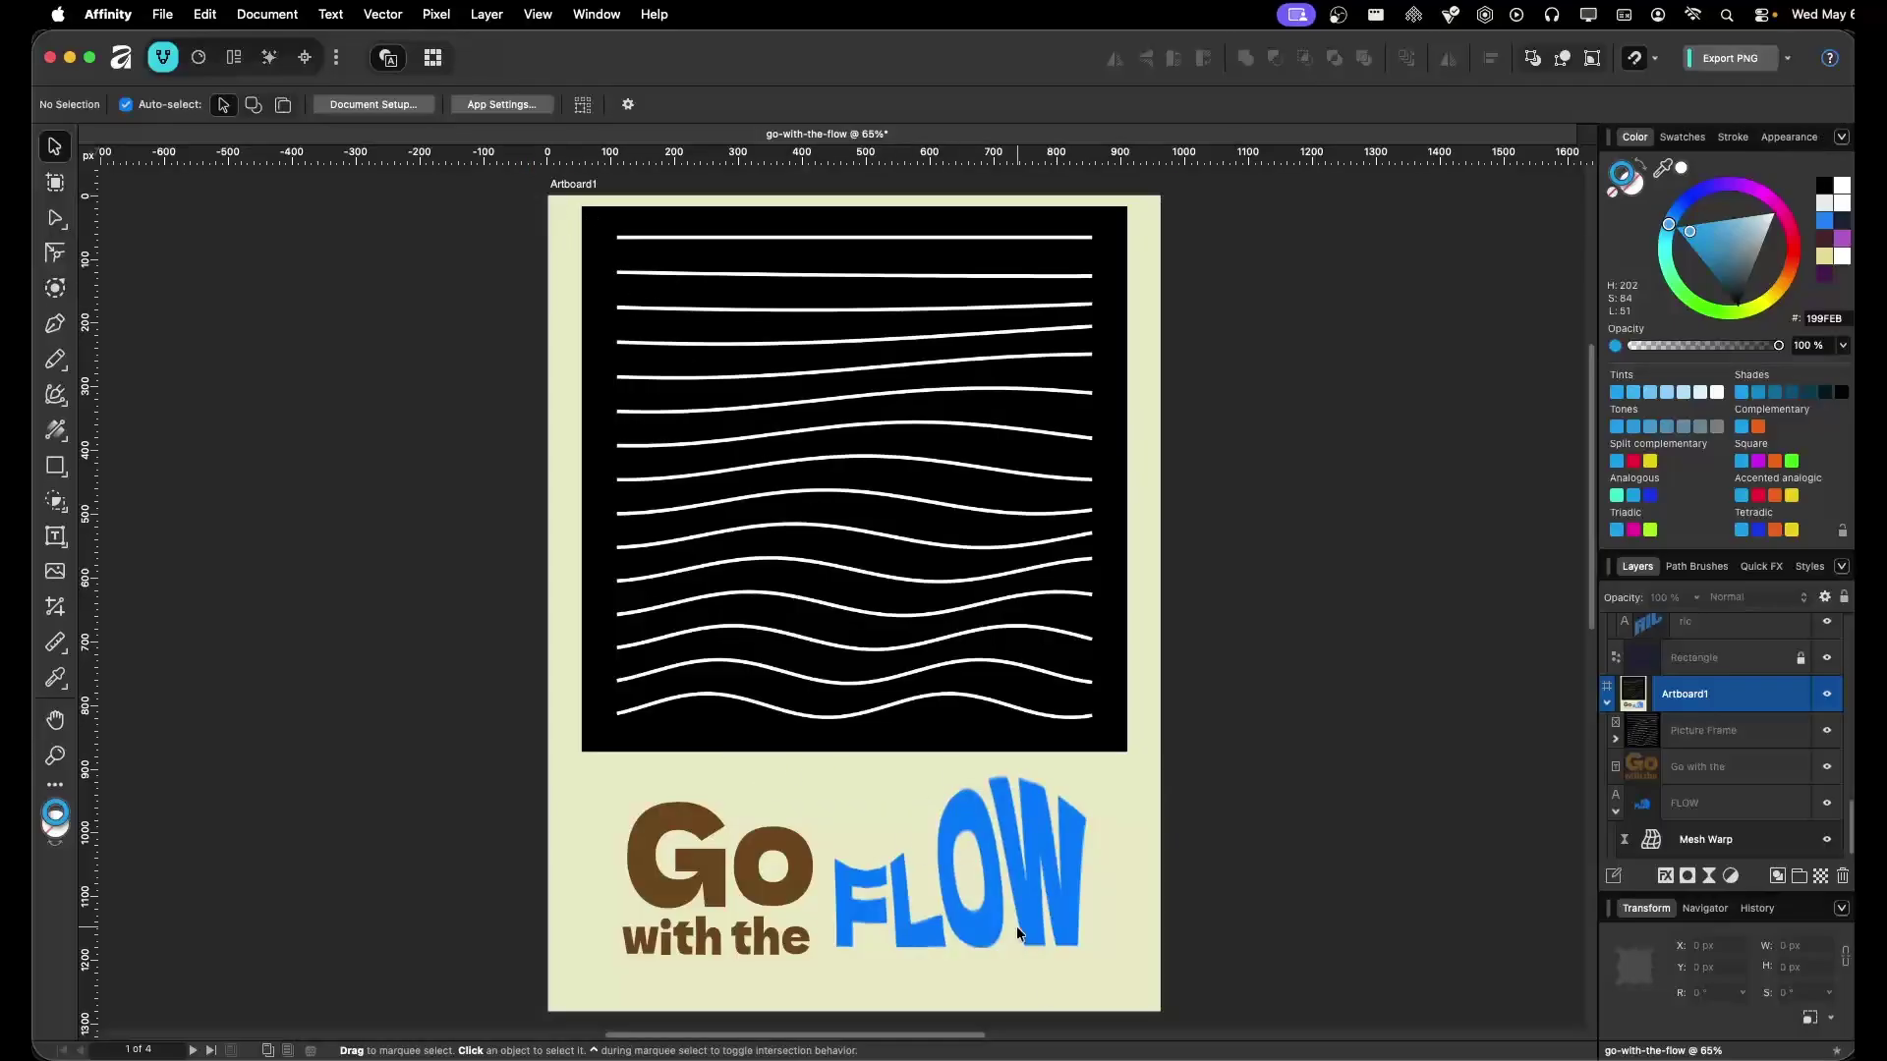
Copy Artboard1's fill colour EAE8C5 and set it as the Infrequency composition's background in Cavalry
left_click(578, 199)
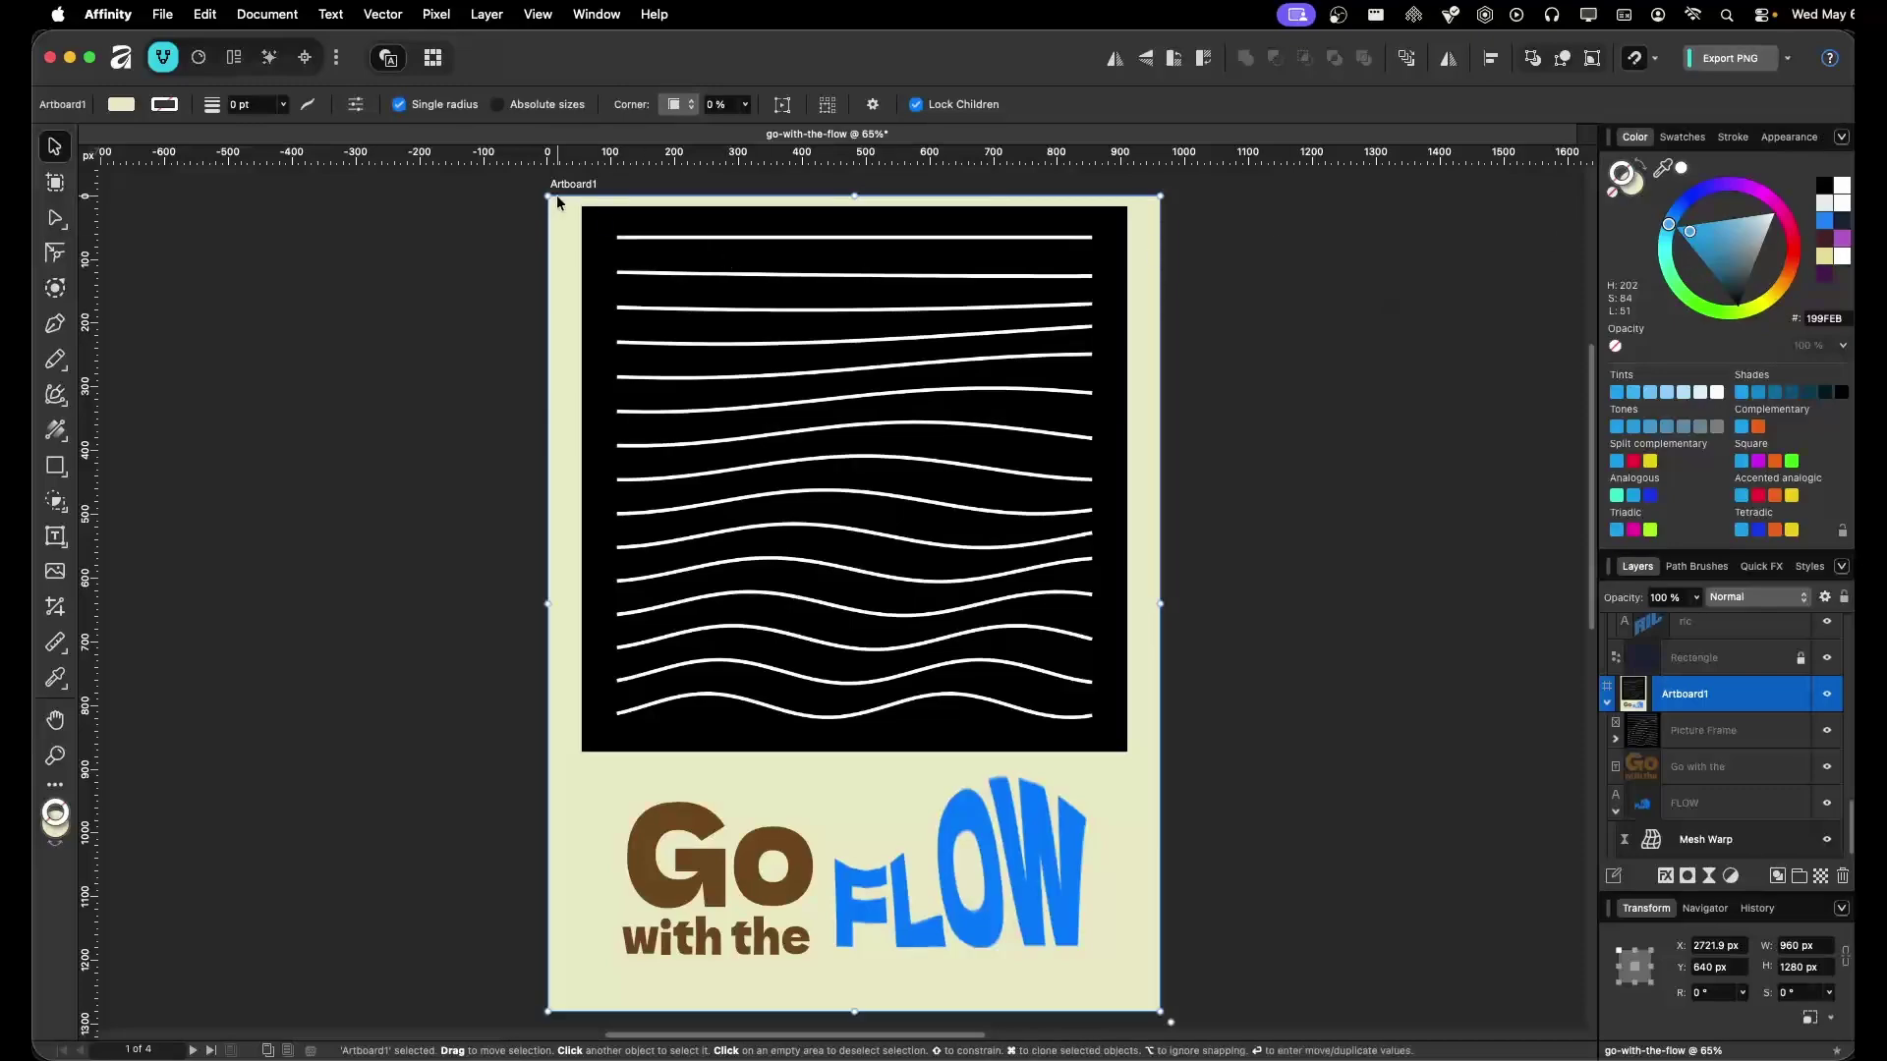
key("x")
left_click(1827, 318)
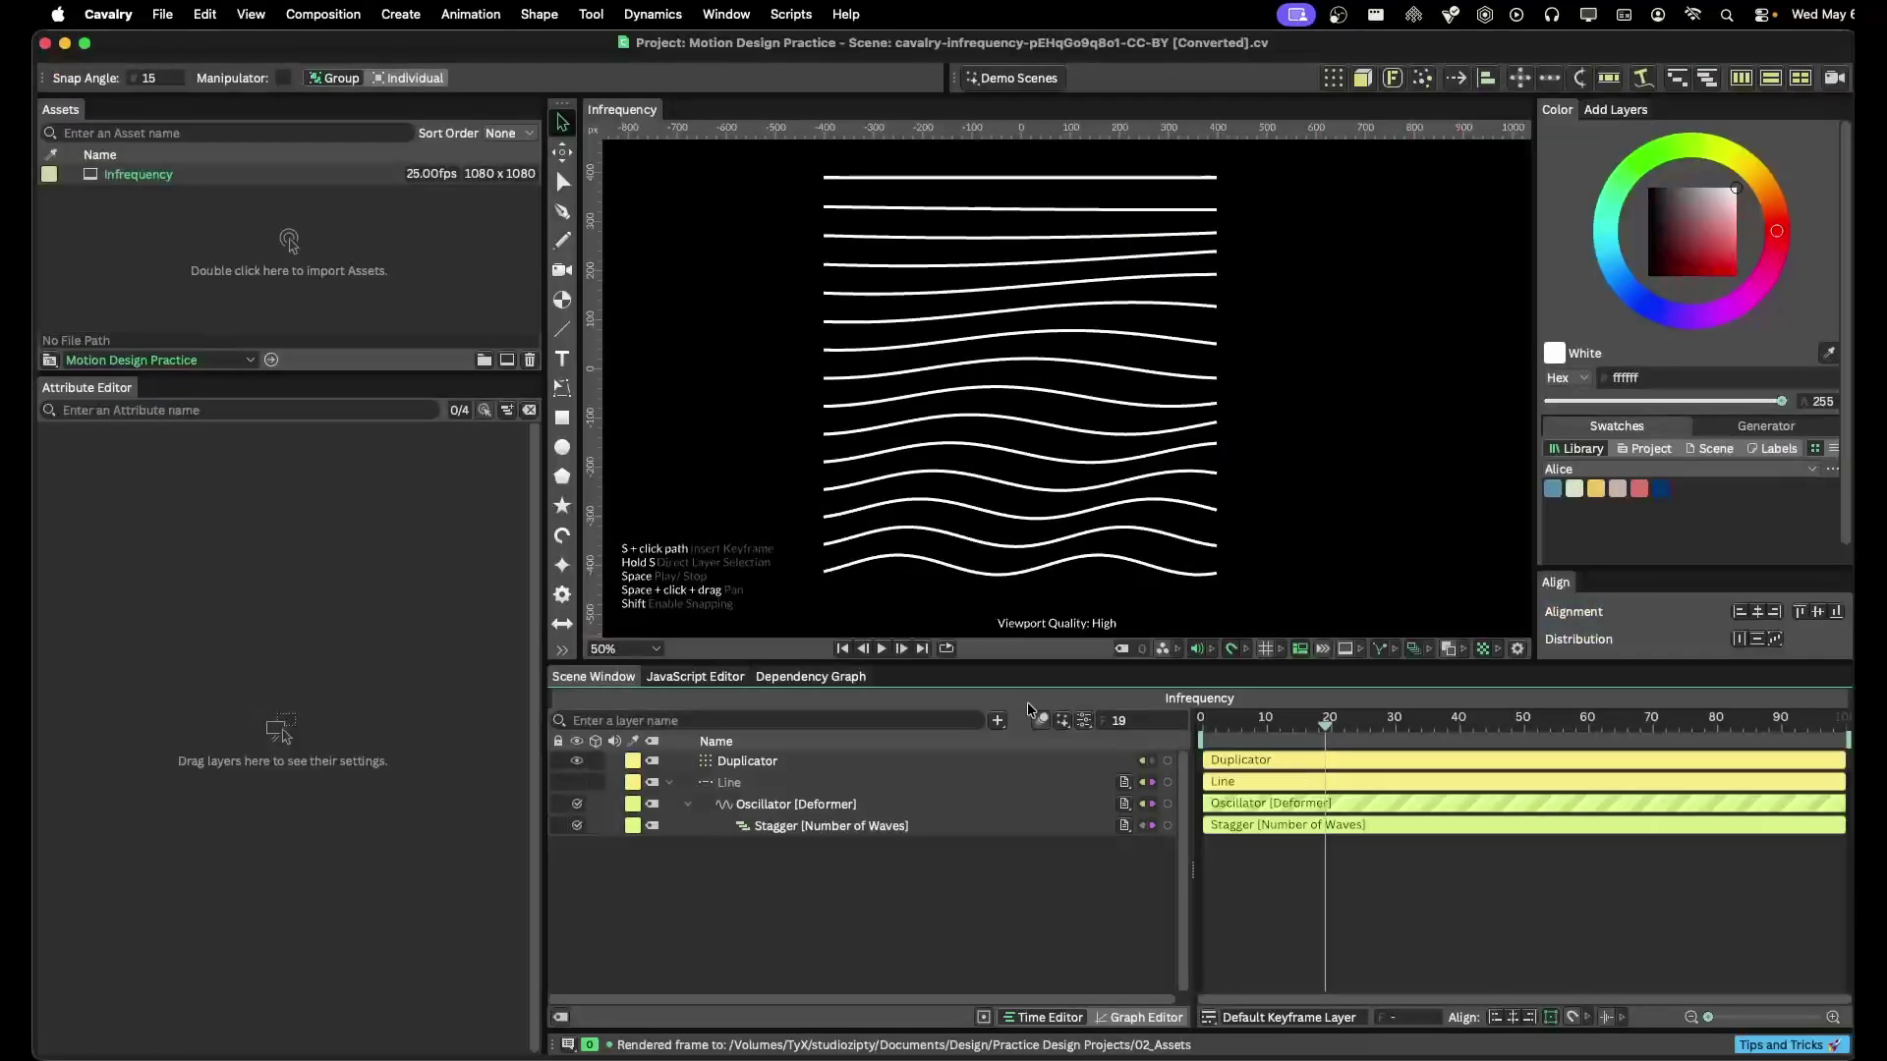
left_click(1084, 720)
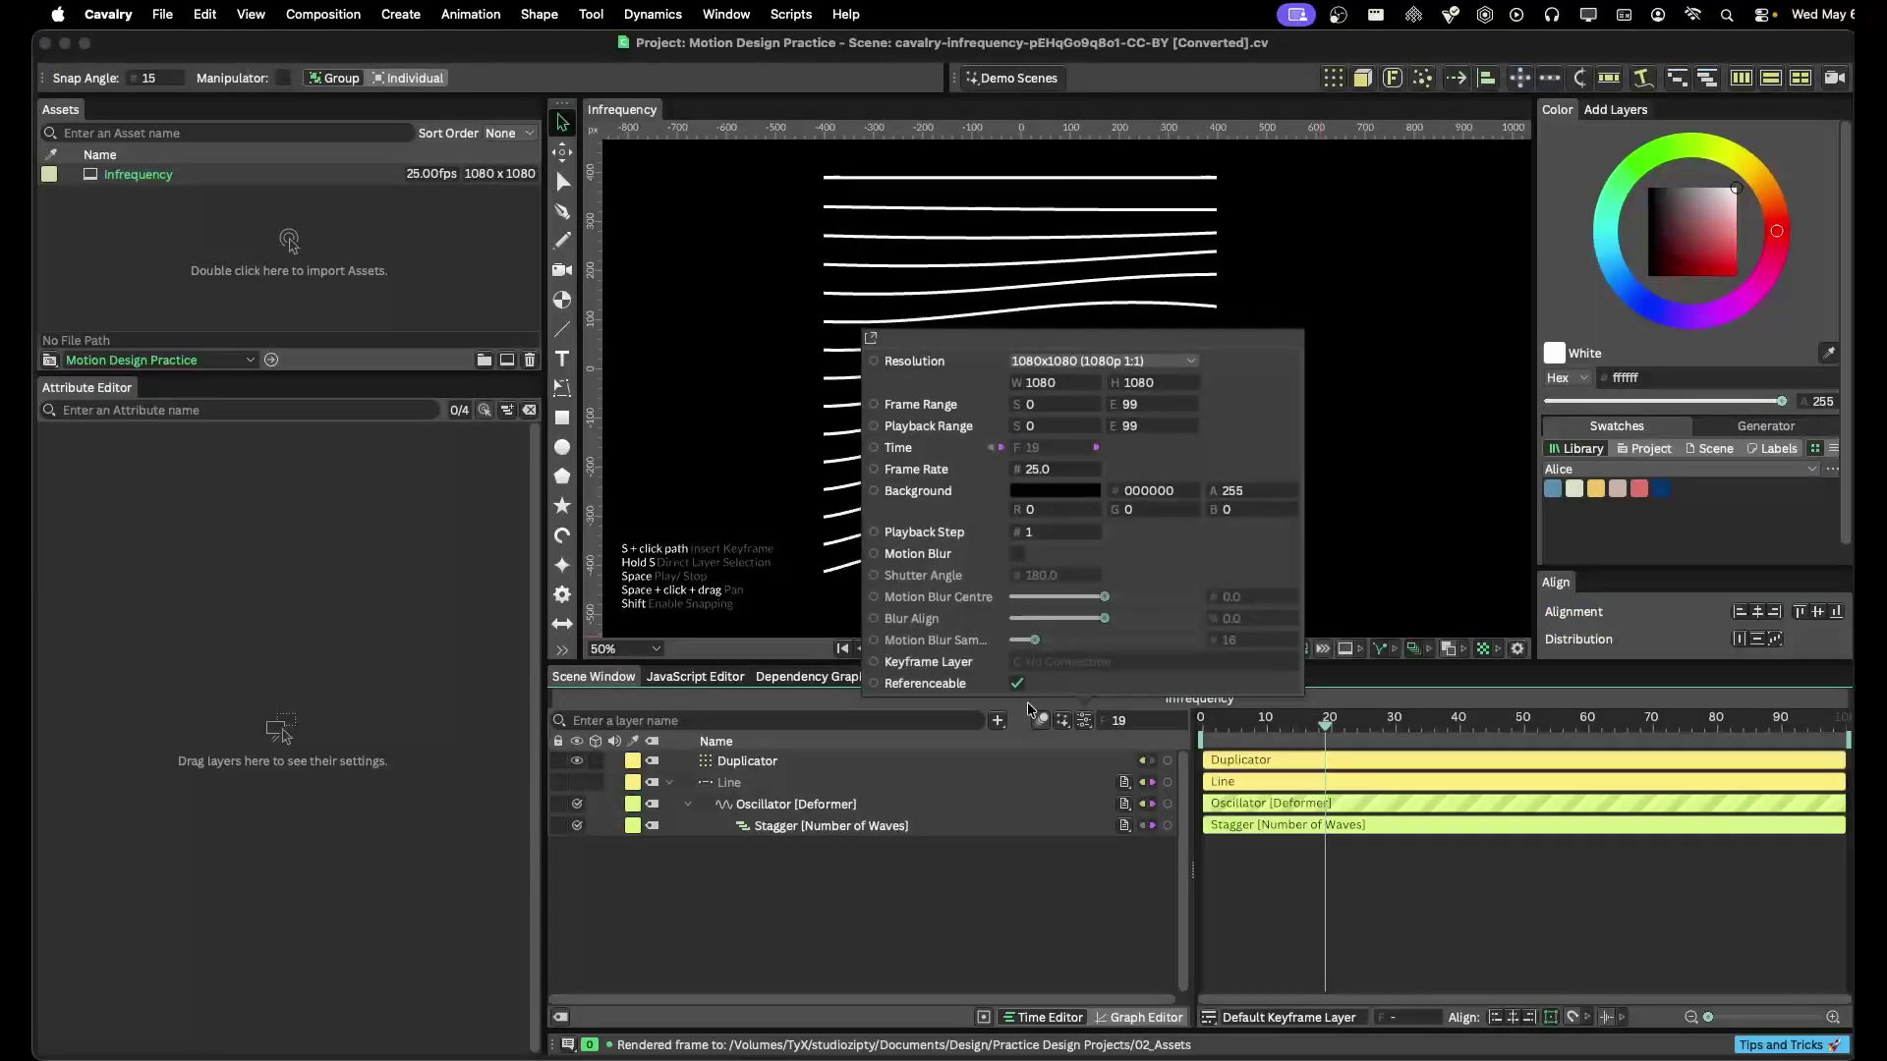
left_click(1127, 494)
type("eae8c5")
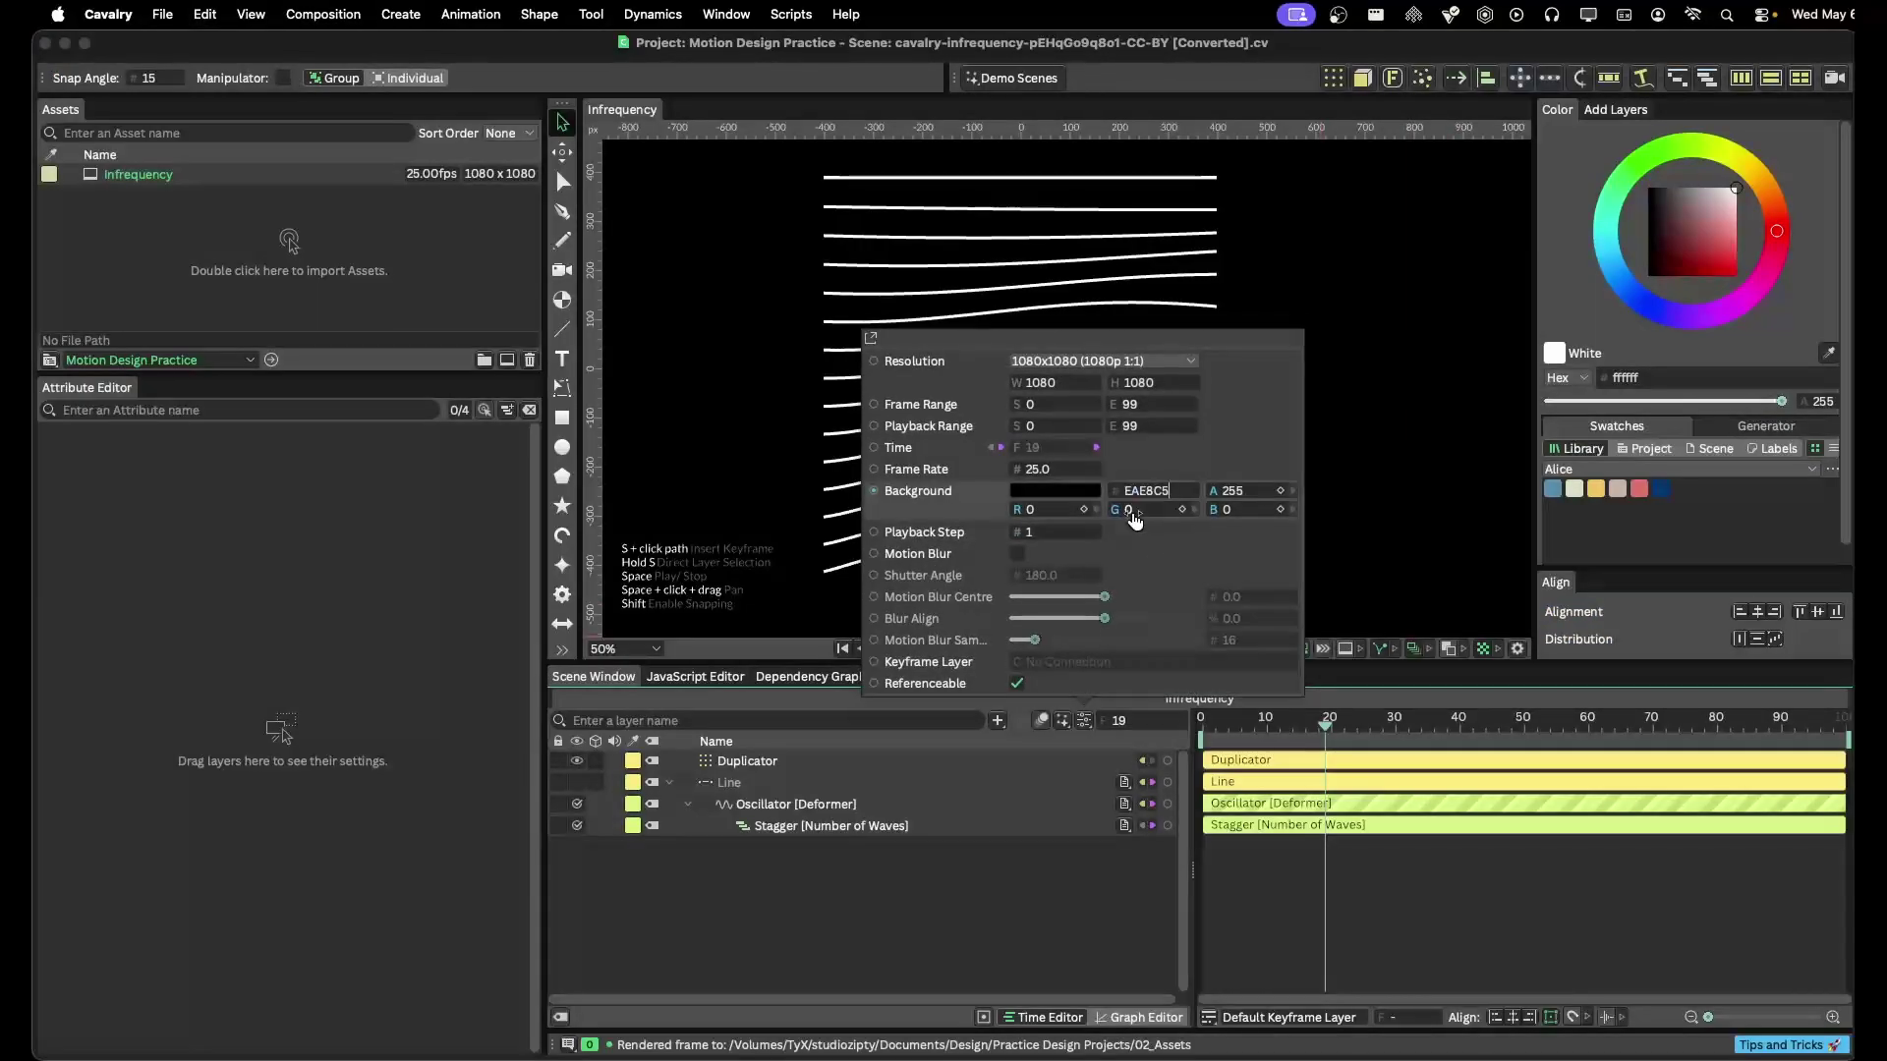
key("Return")
left_click(996, 318)
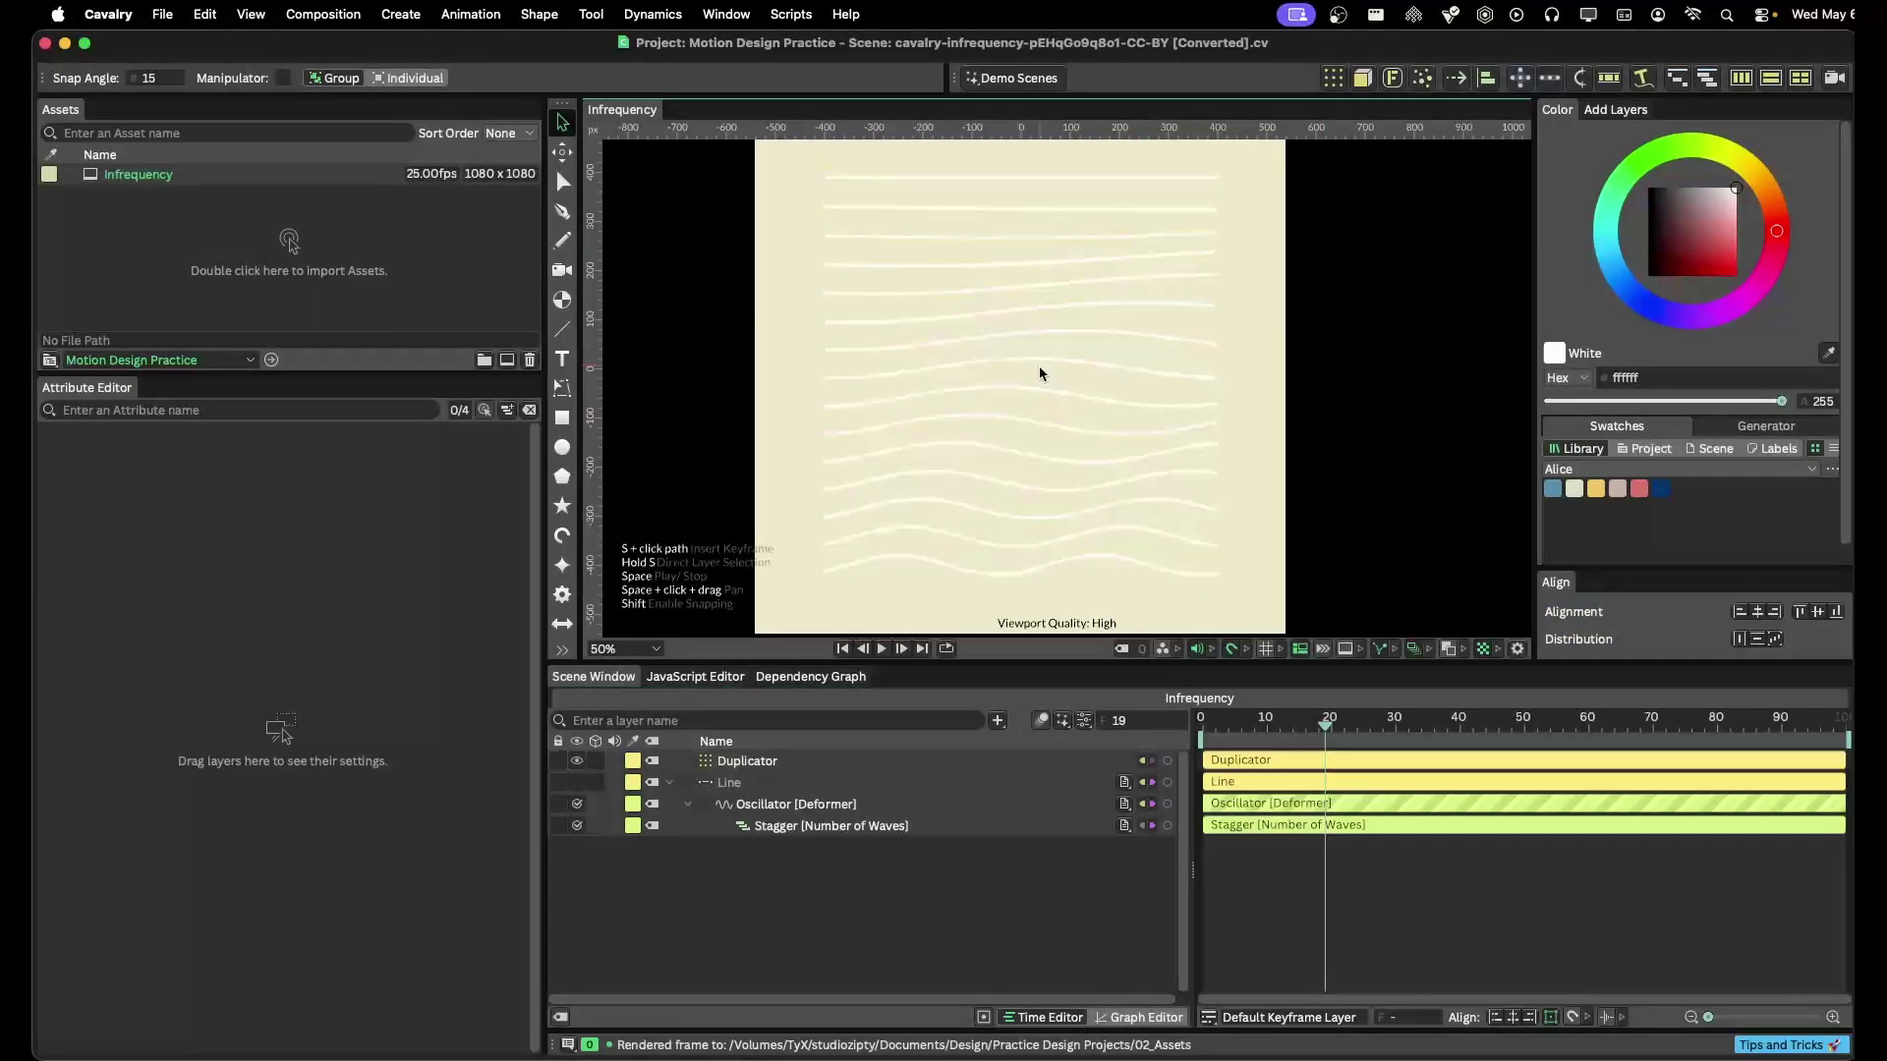
Copy the blue 0678F9 from the FLOW text in Affinity and apply it as the Line layer's stroke colour in Cavalry
key("super+Tab")
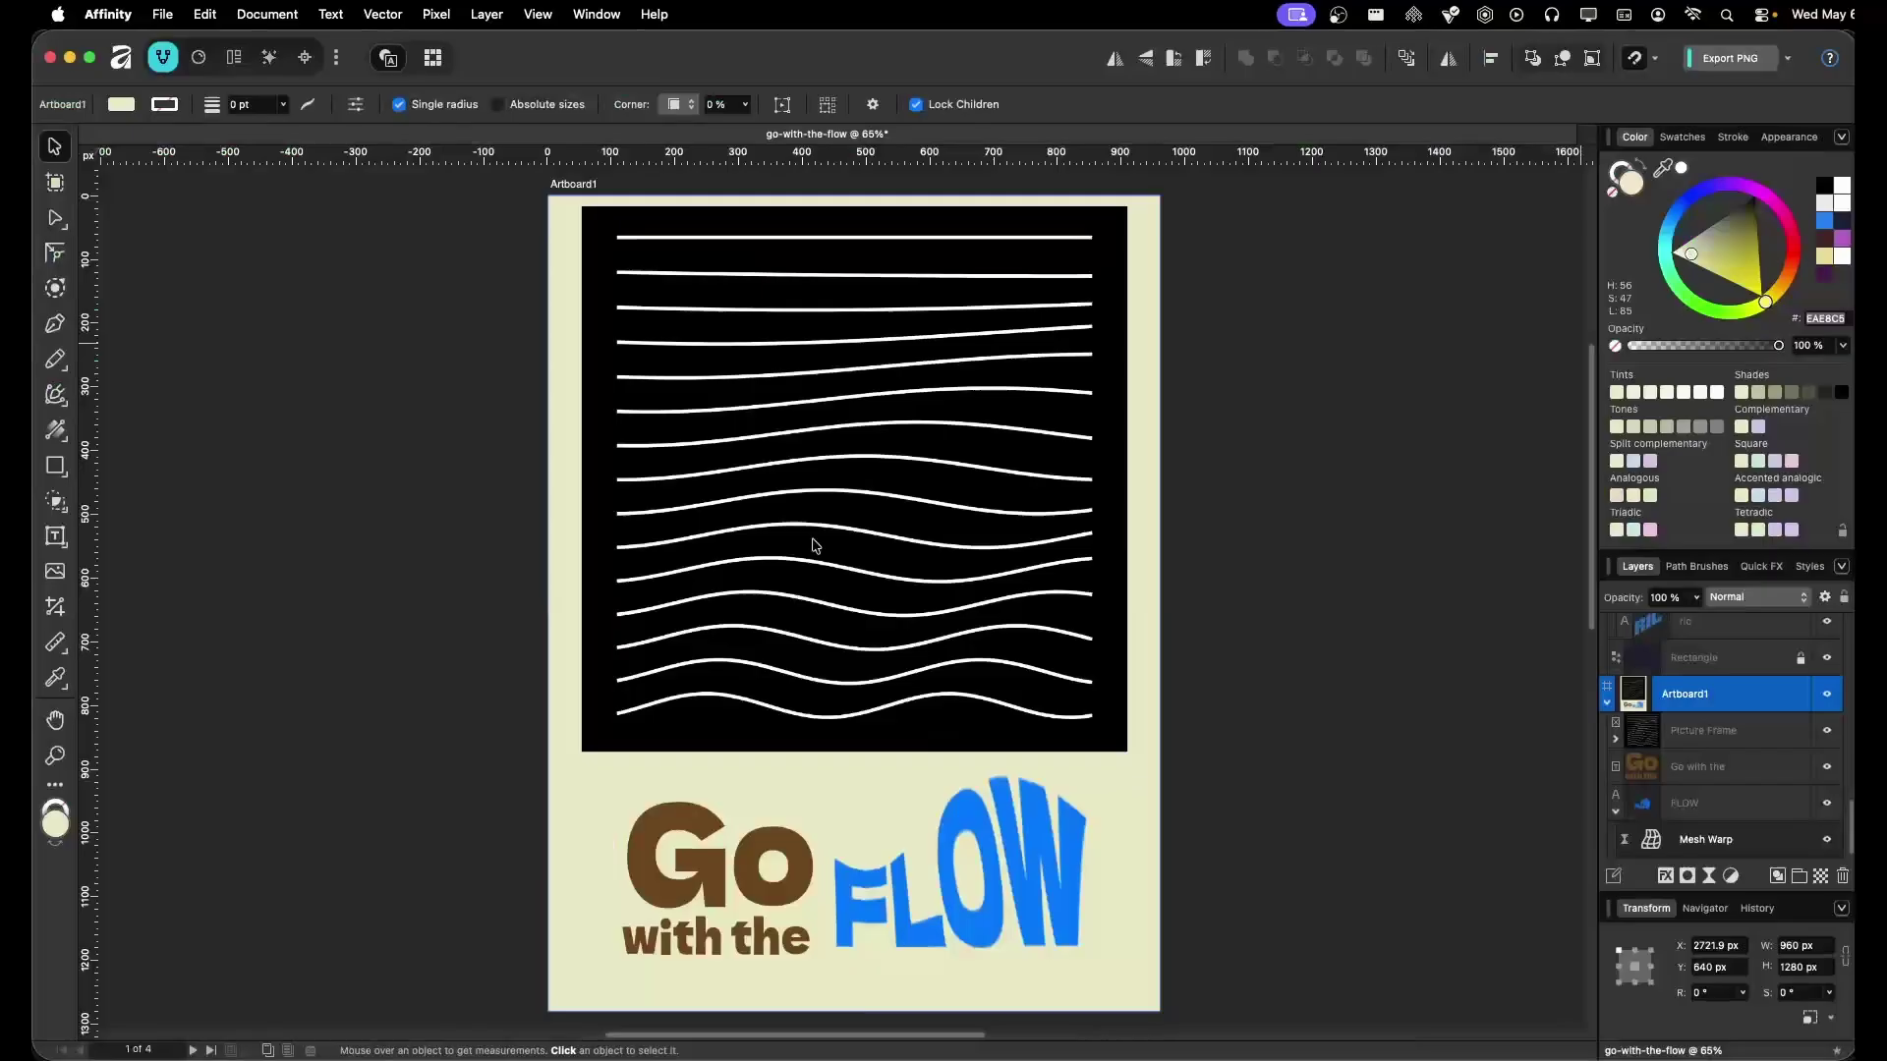
left_click(1024, 847)
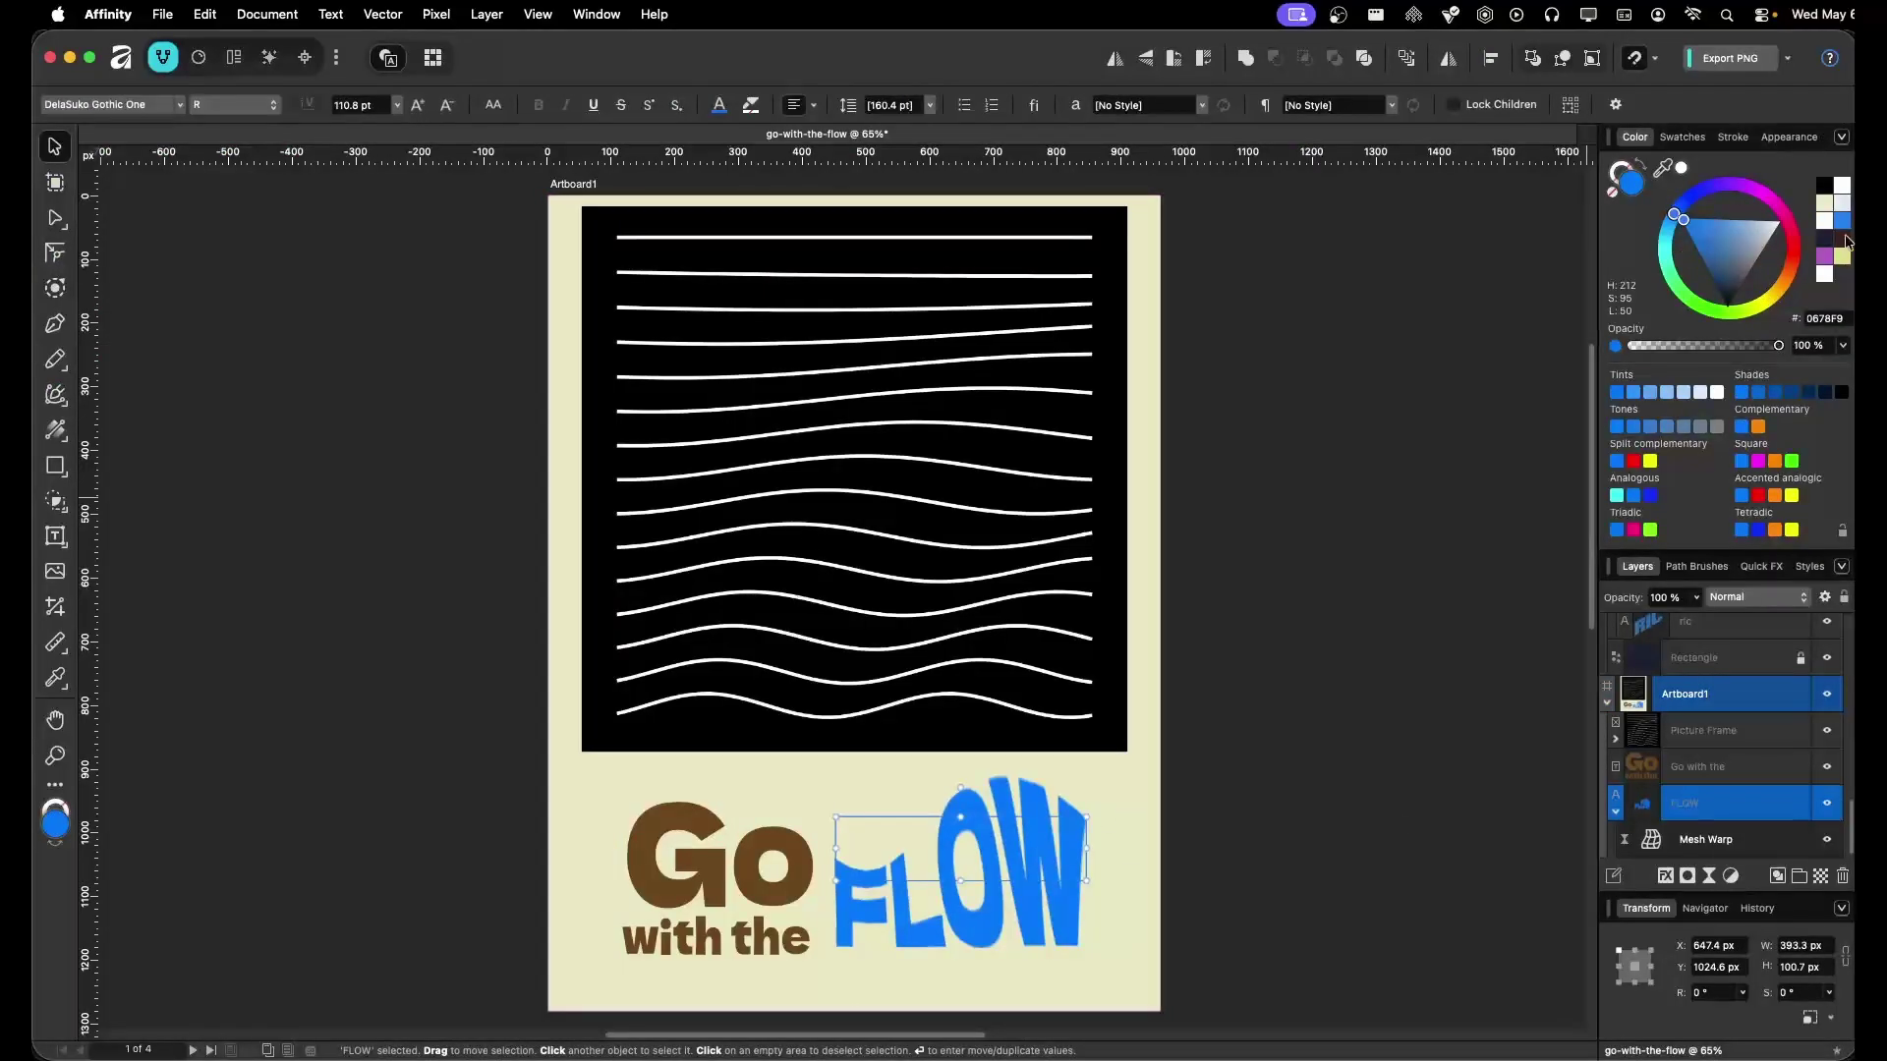
left_click(1825, 320)
key("super+c")
key("super+Tab")
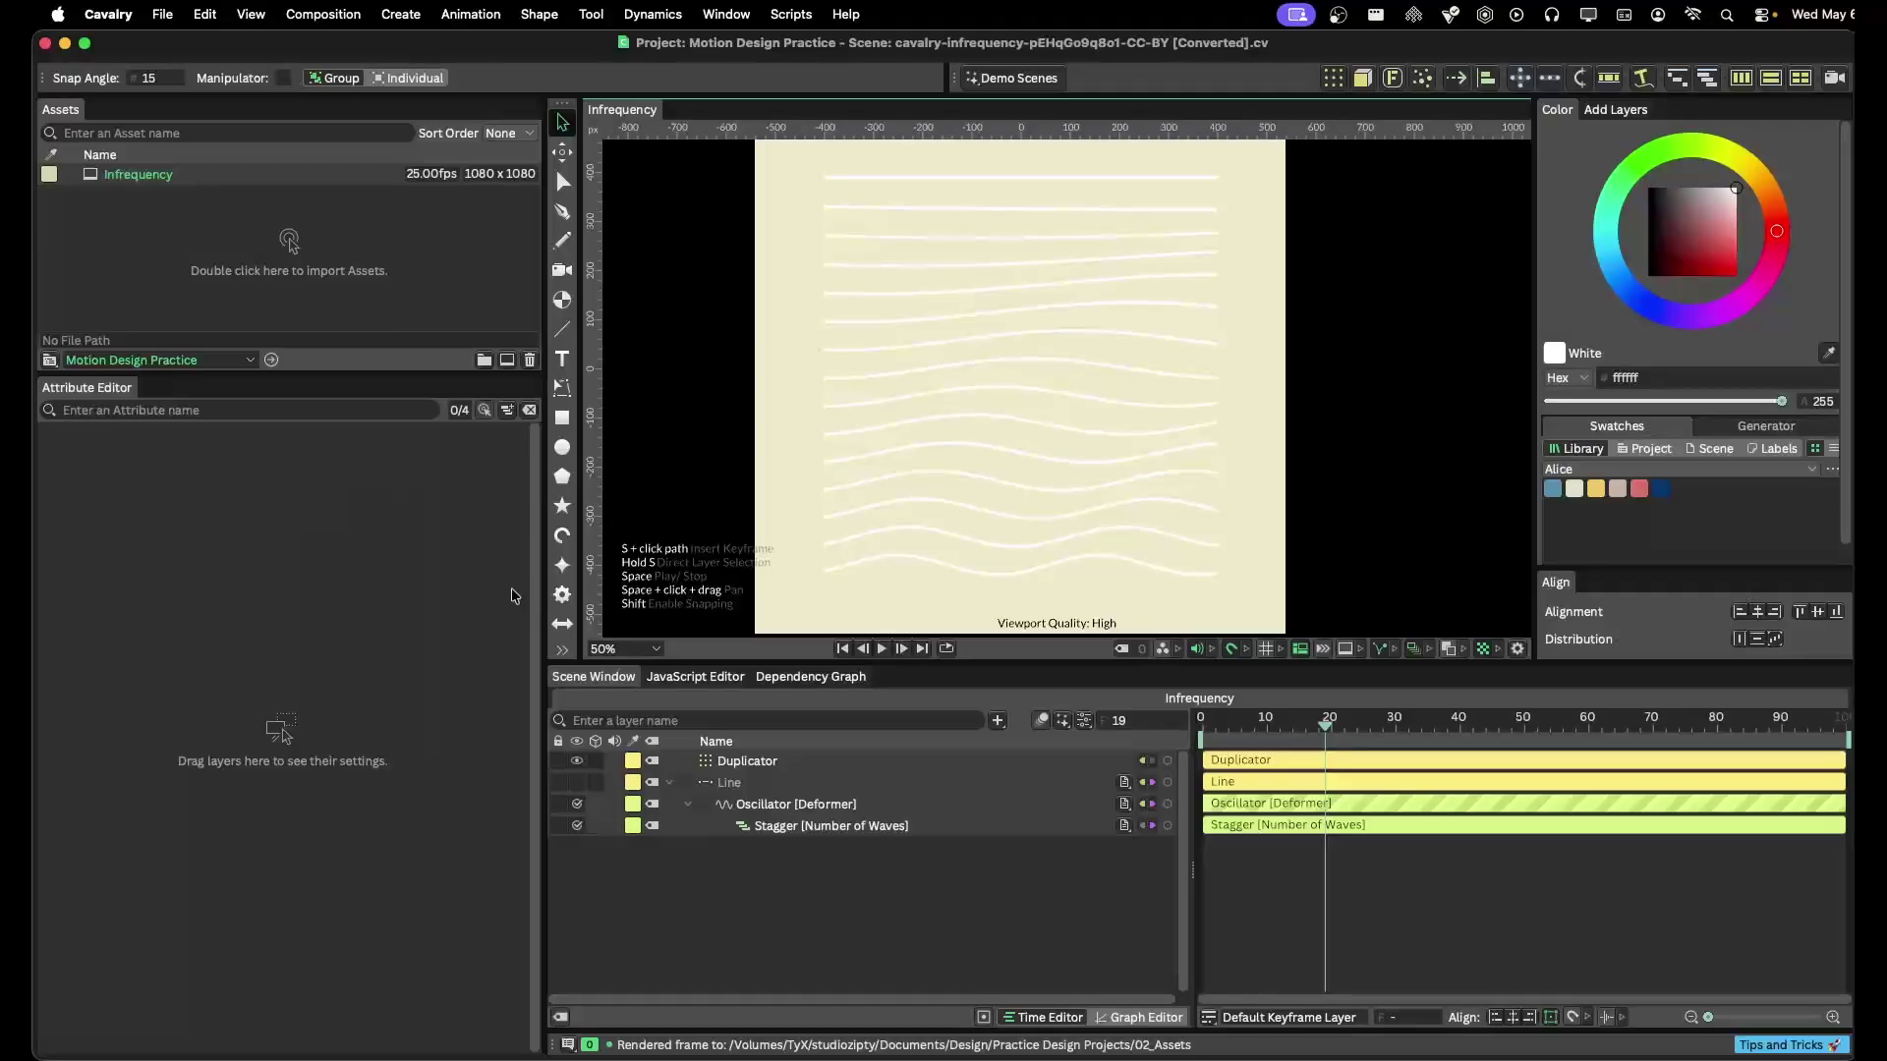
left_click(740, 783)
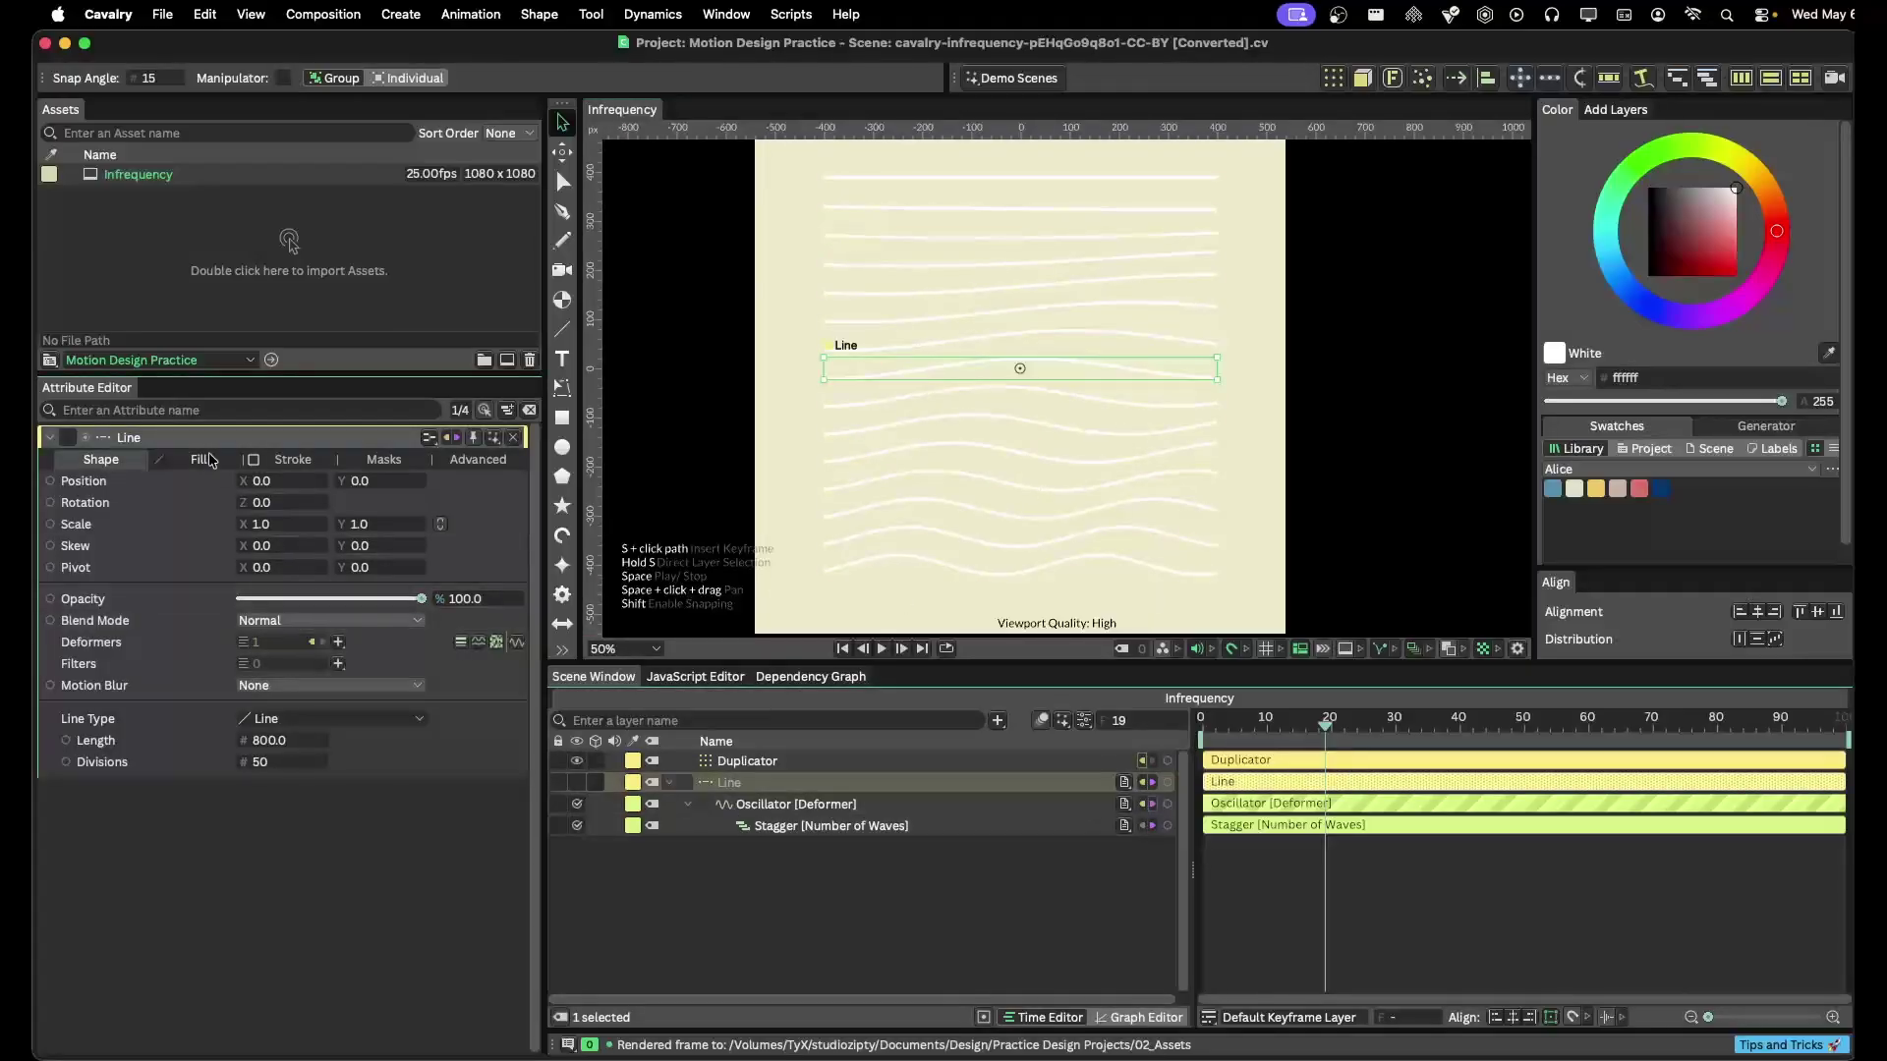
left_click(292, 459)
left_click(356, 524)
key("super+v")
key("Return")
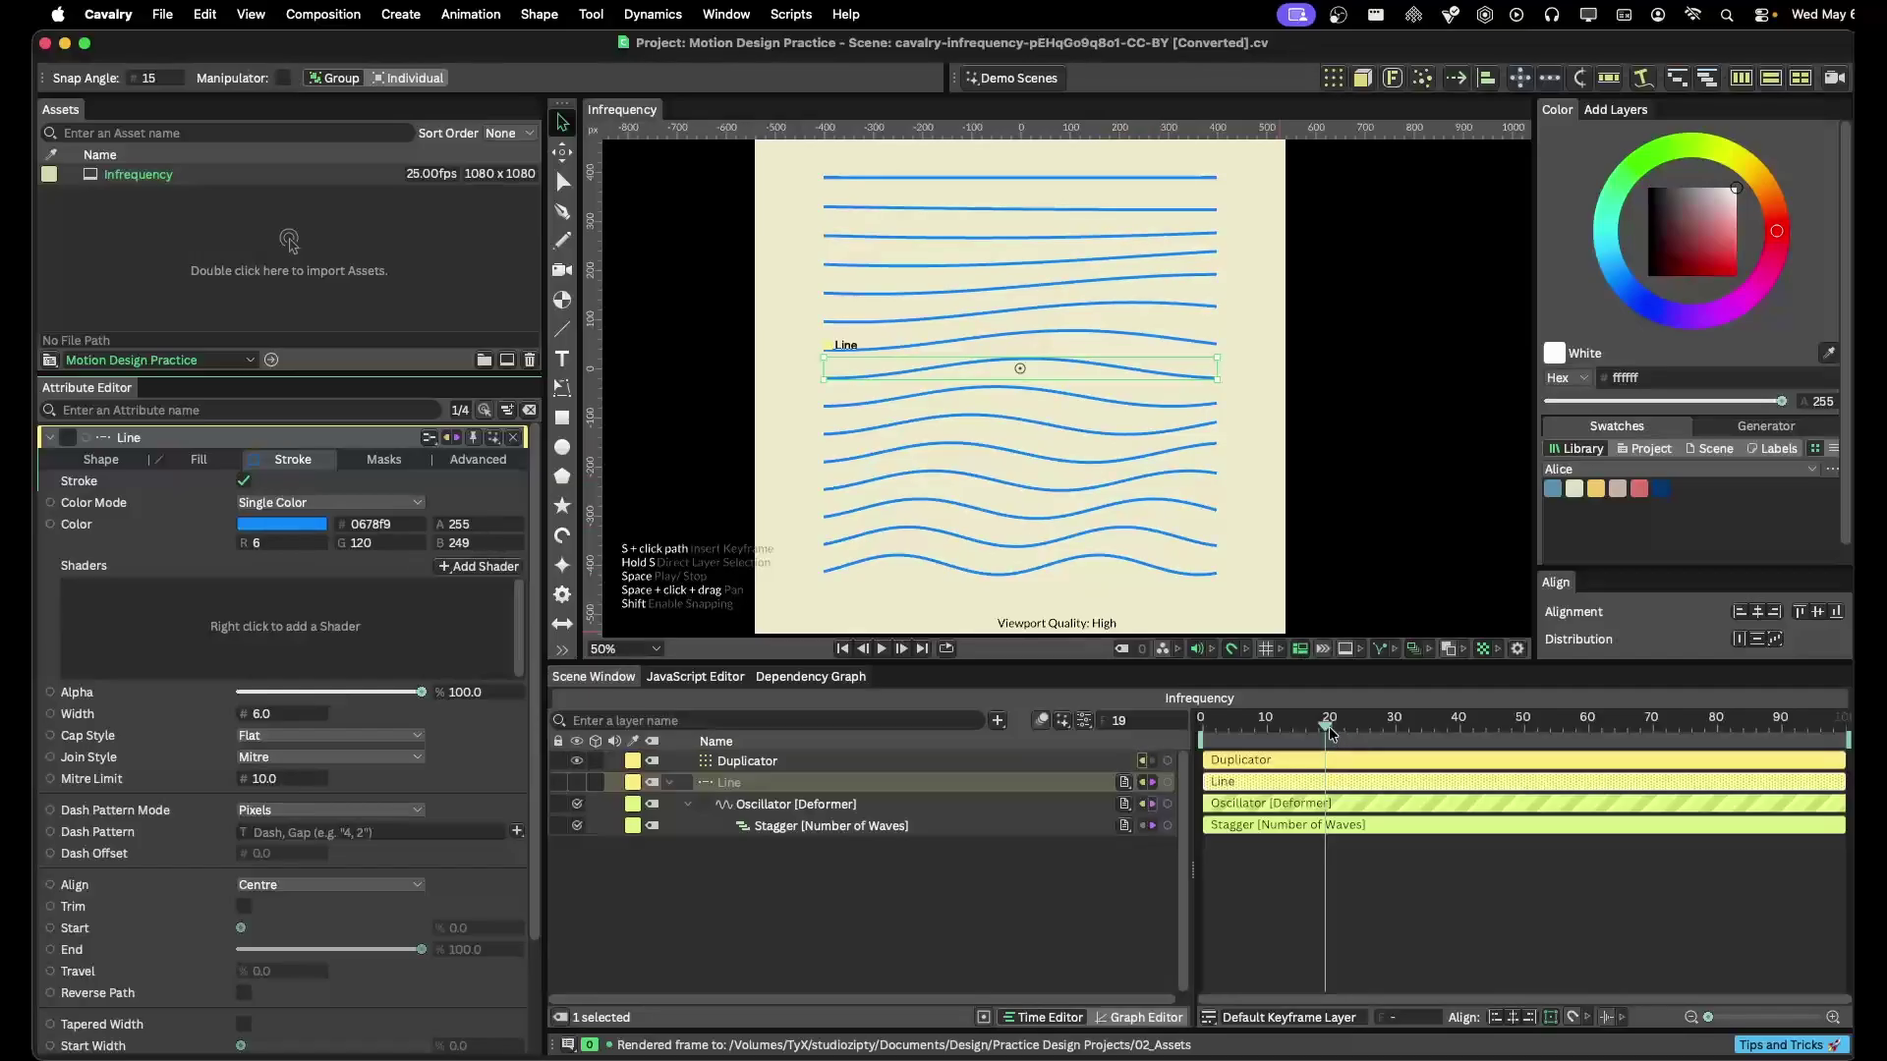
Move the playhead to frame 31 and set the Duplicator's count to 25
key("super+Tab")
key("super+Tab")
left_click_drag(1326, 724, 1403, 715)
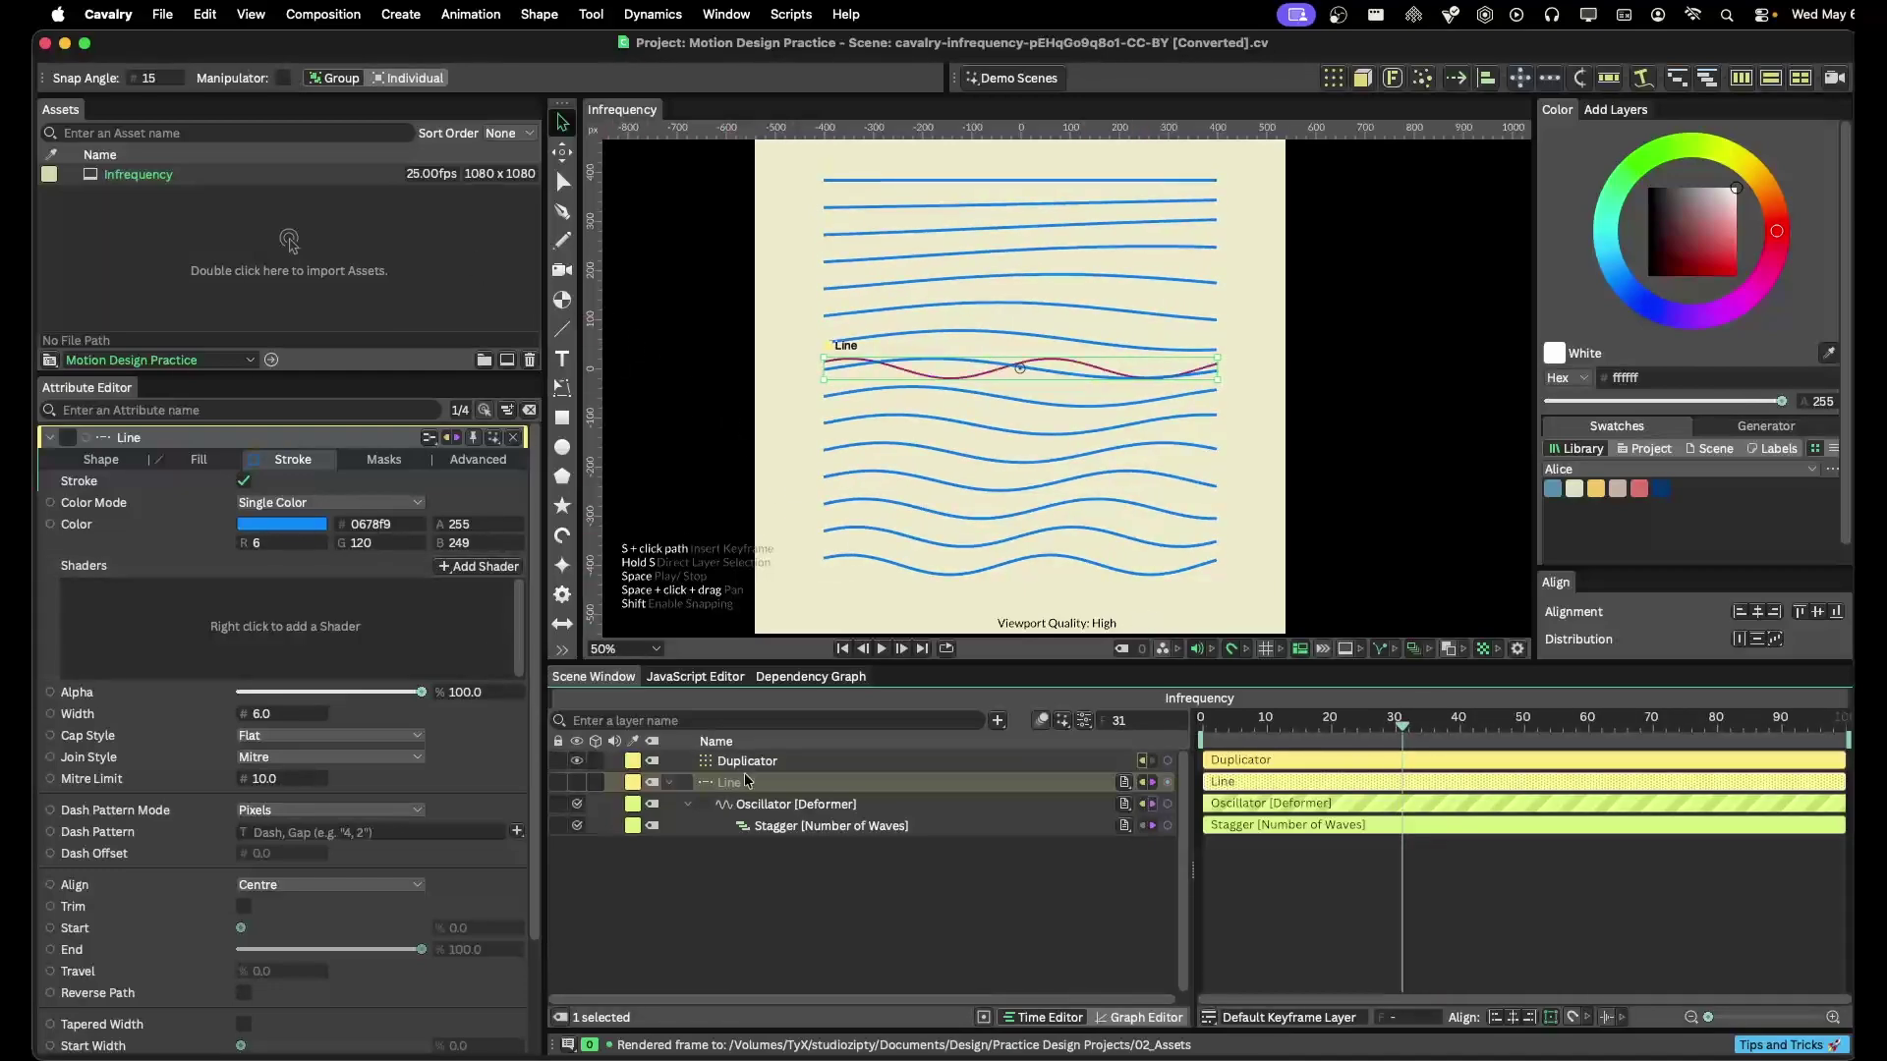
left_click(647, 760)
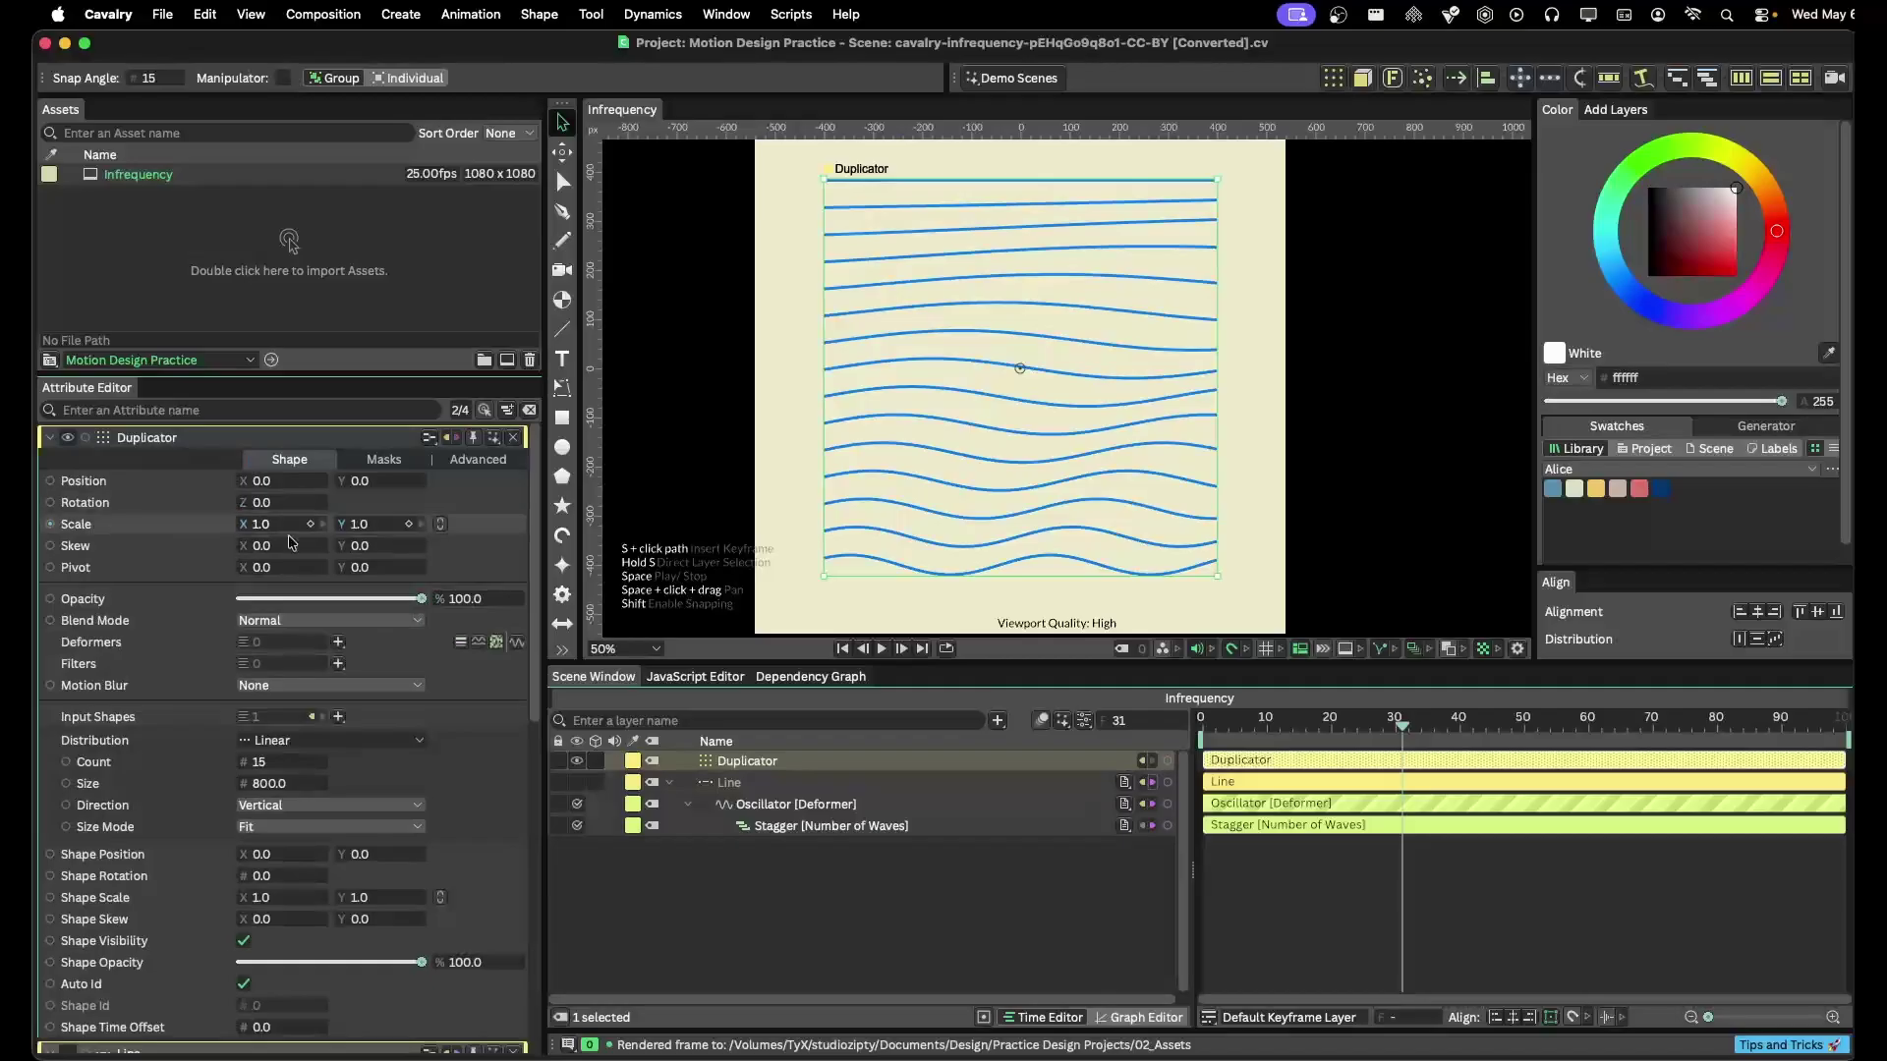
left_click(260, 765)
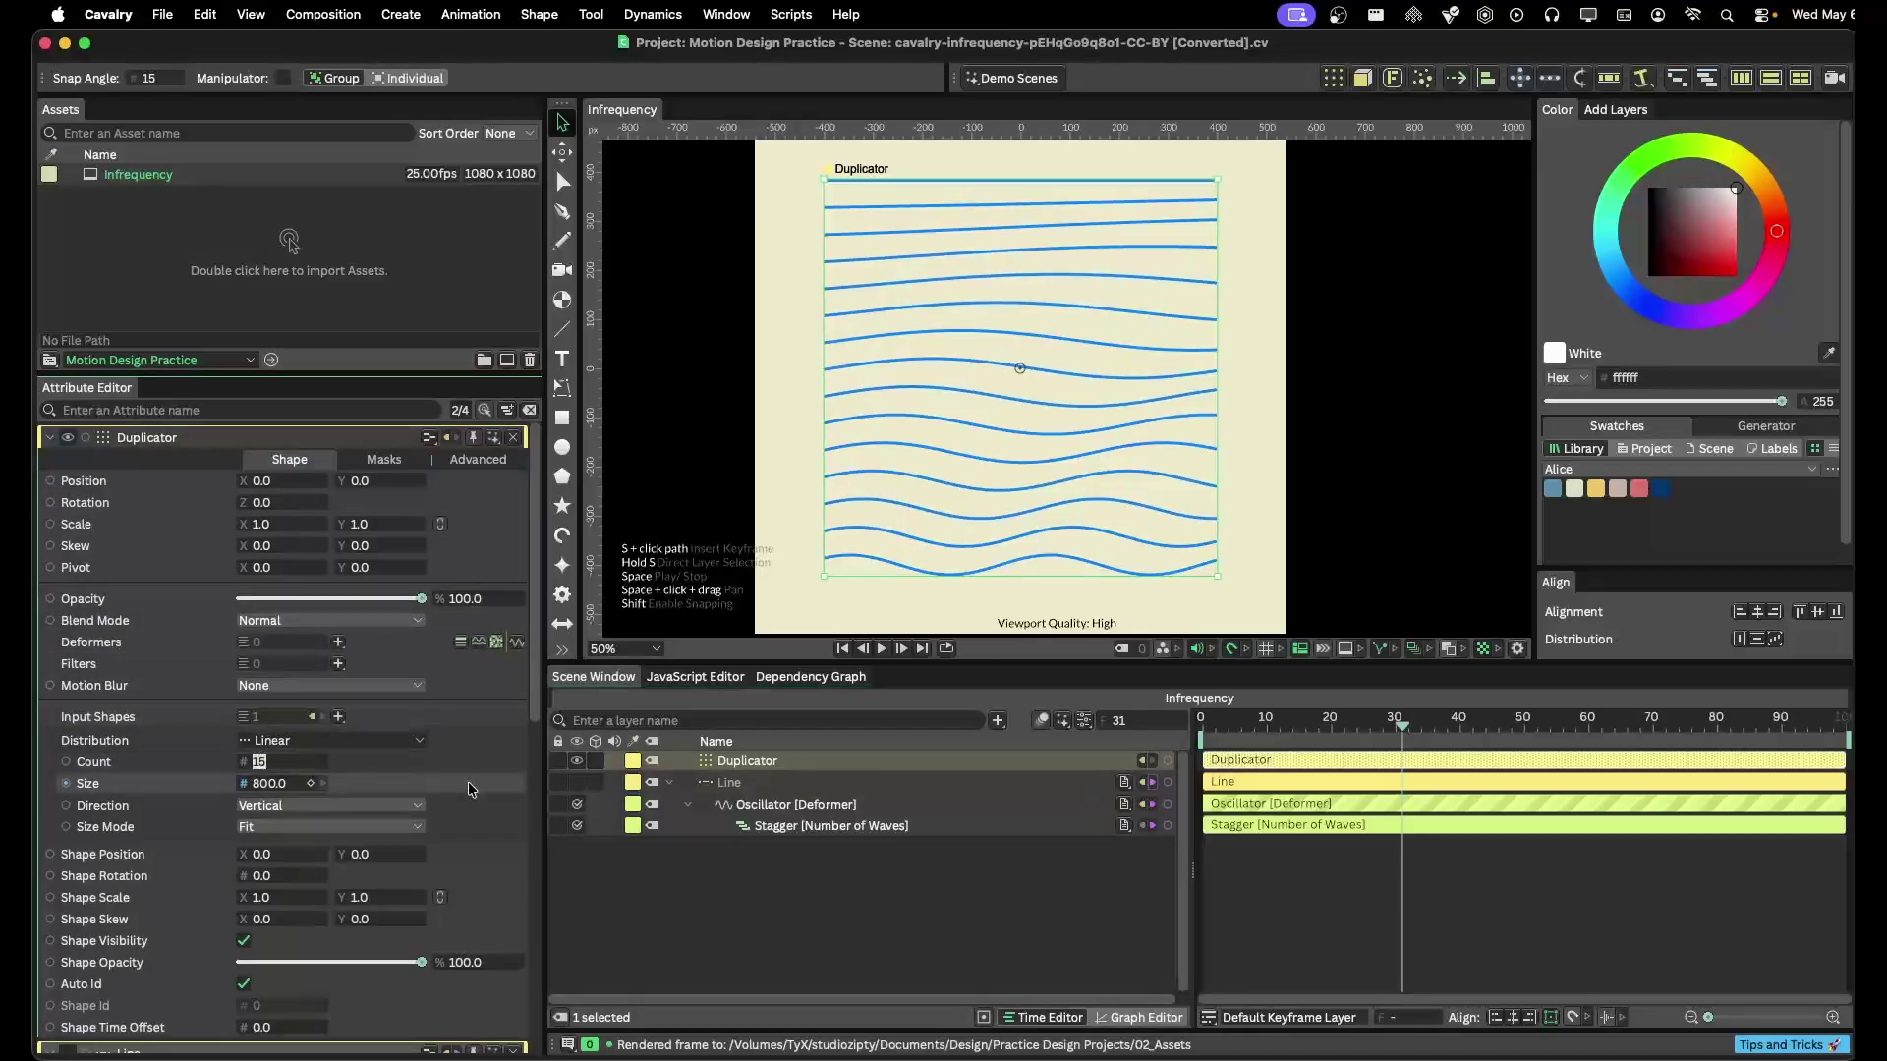
type("25")
key("Return")
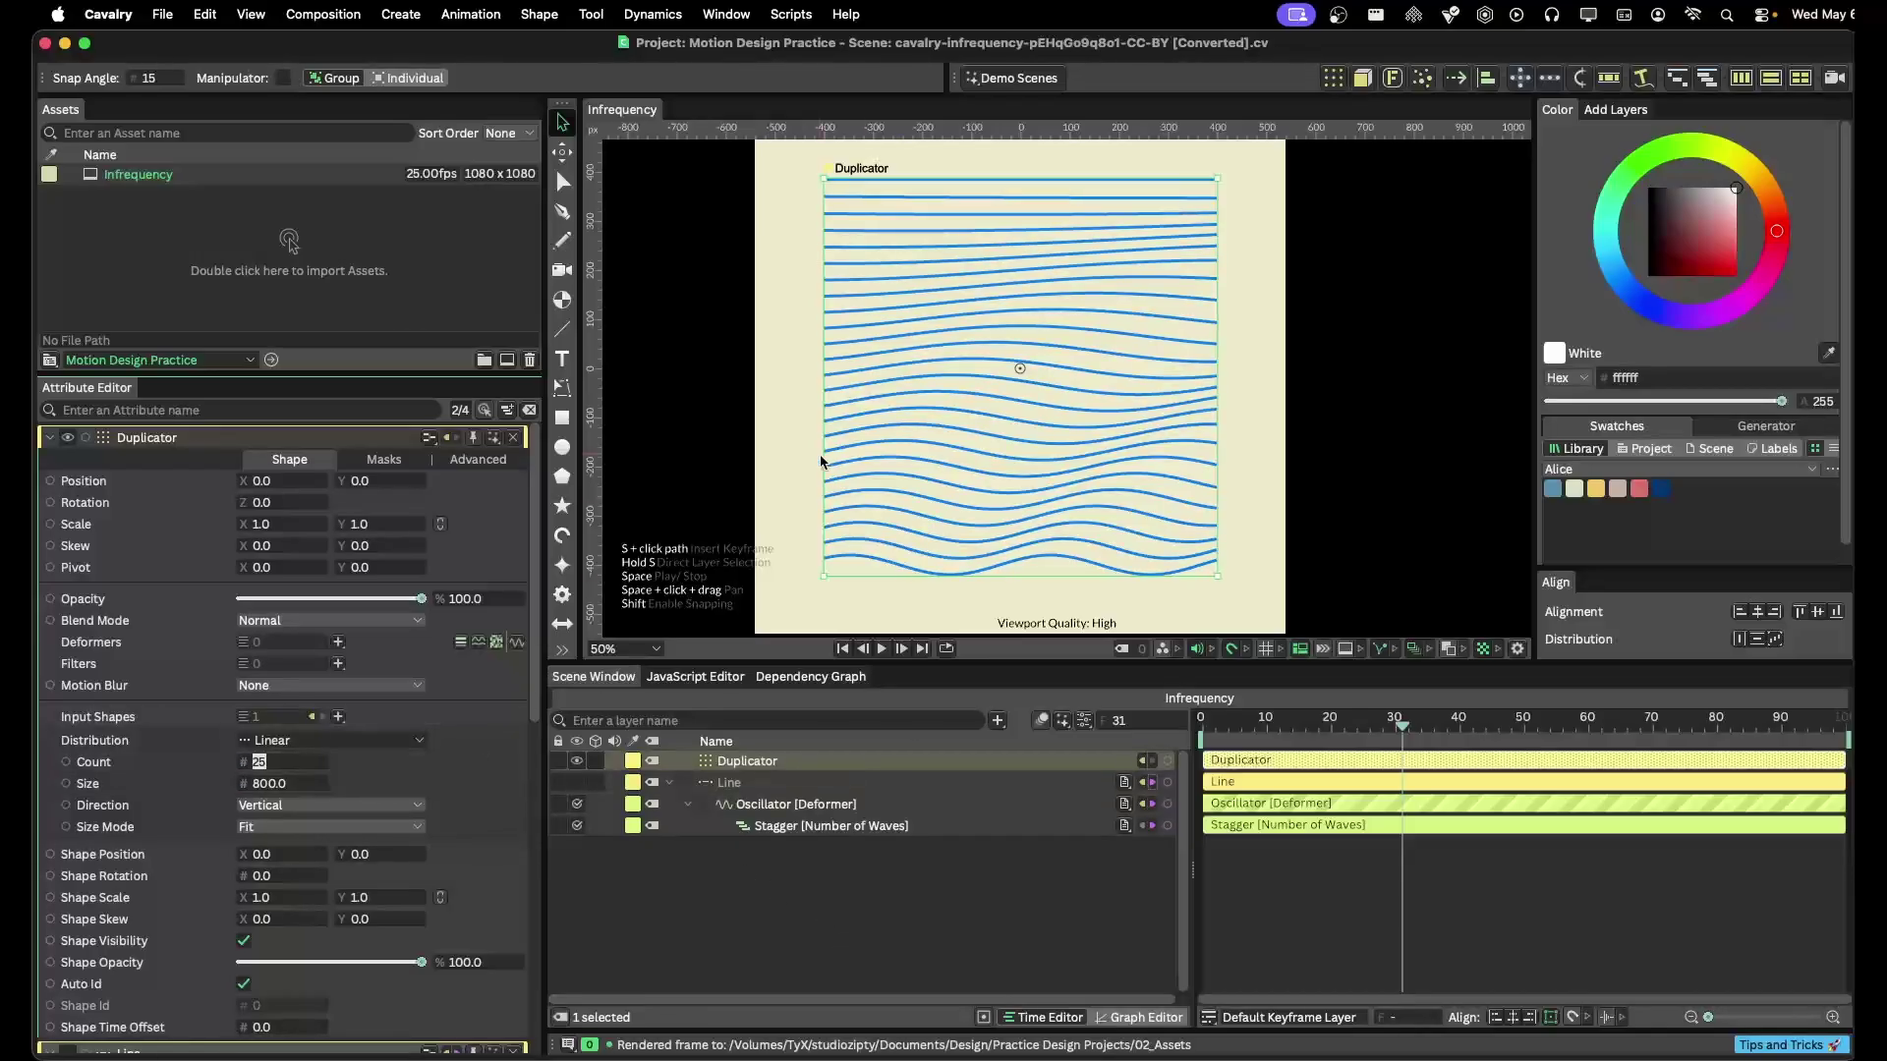
left_click(1269, 352)
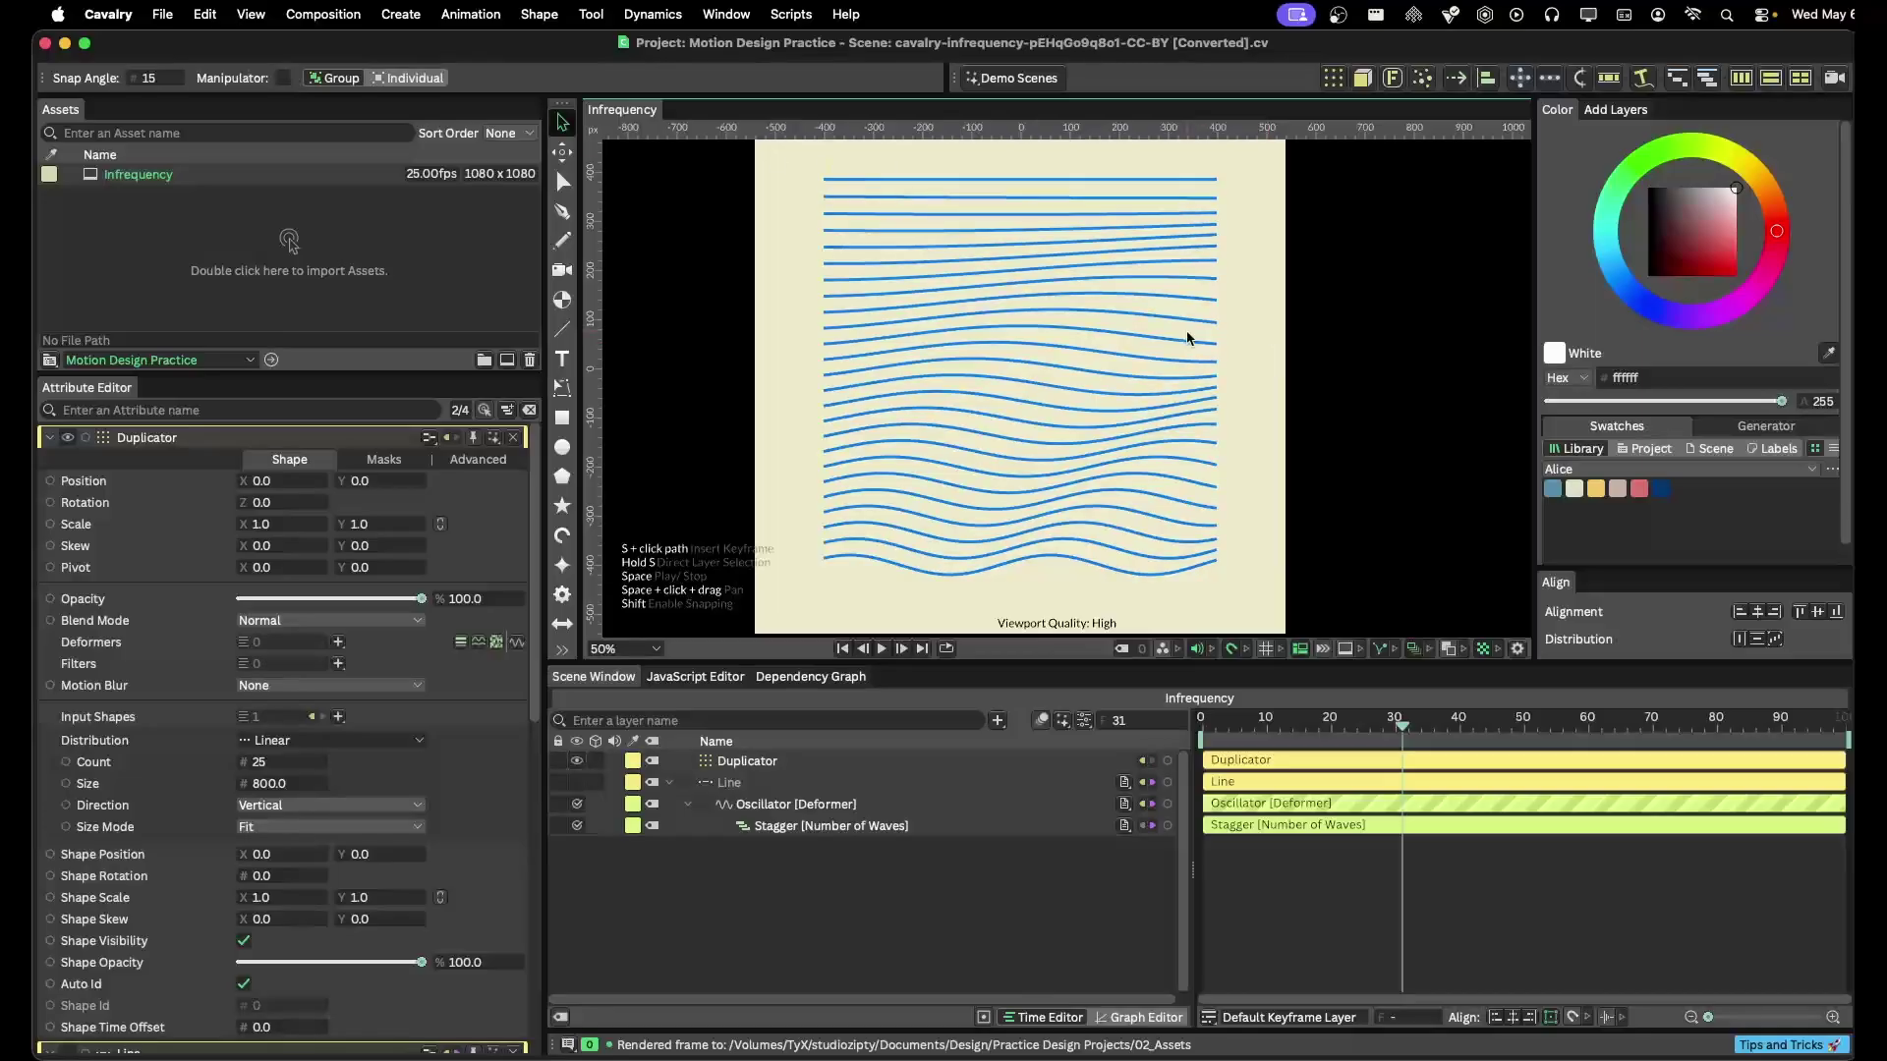
Render the current frame and replace the picture frame's image on Artboard1 in Affinity with it
left_click(163, 15)
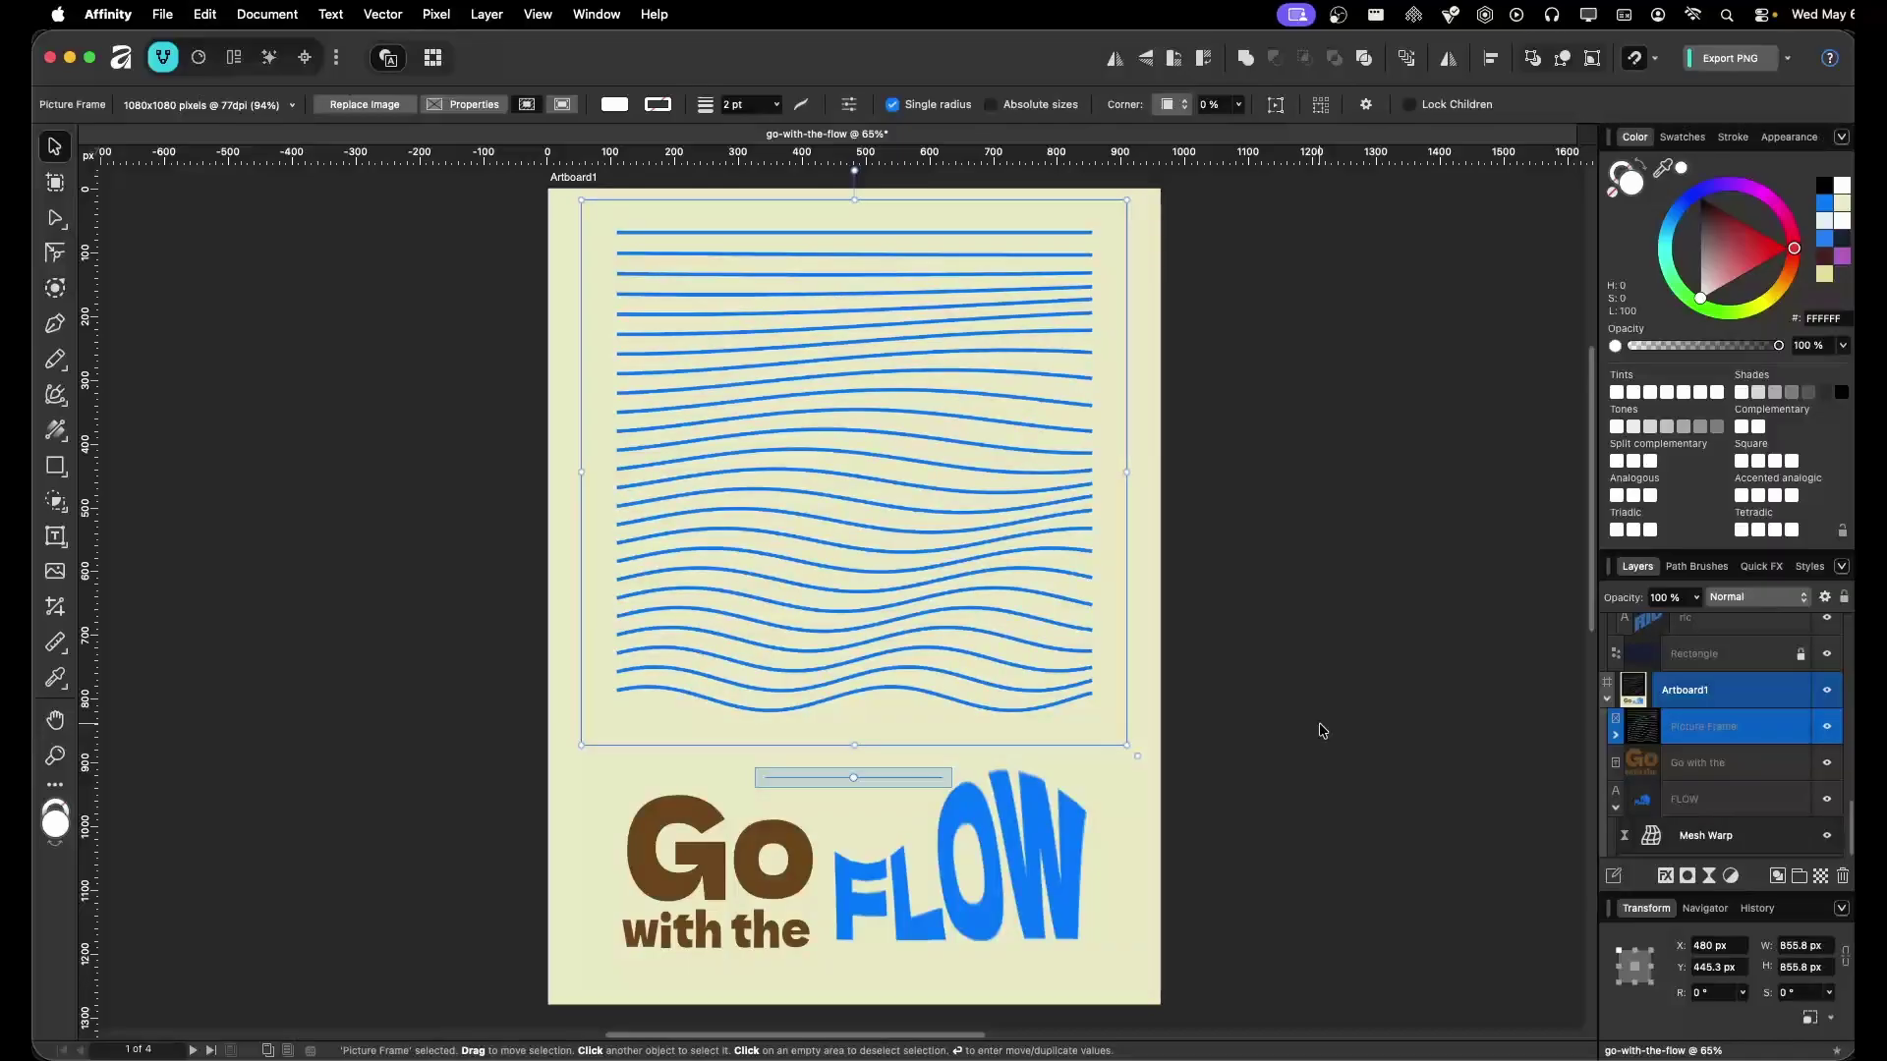
left_click(1323, 731)
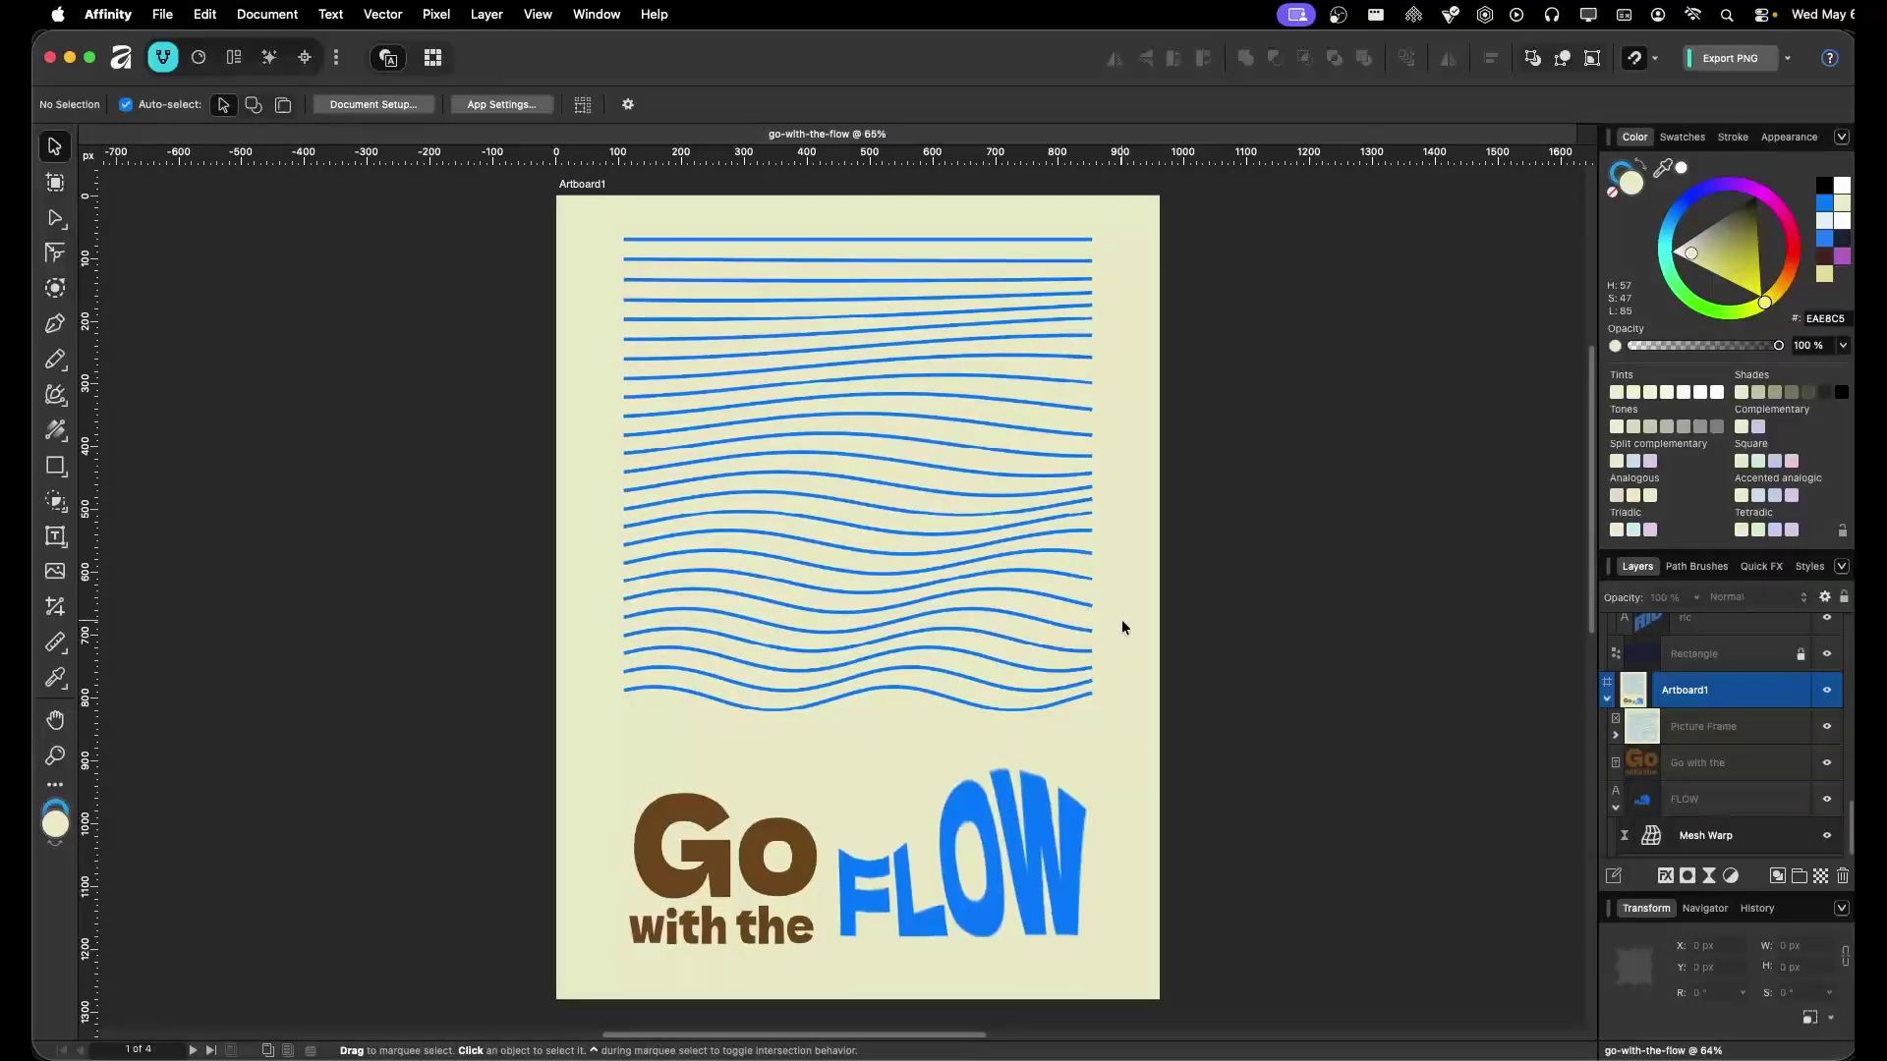
scroll(1123, 627, "down", 1)
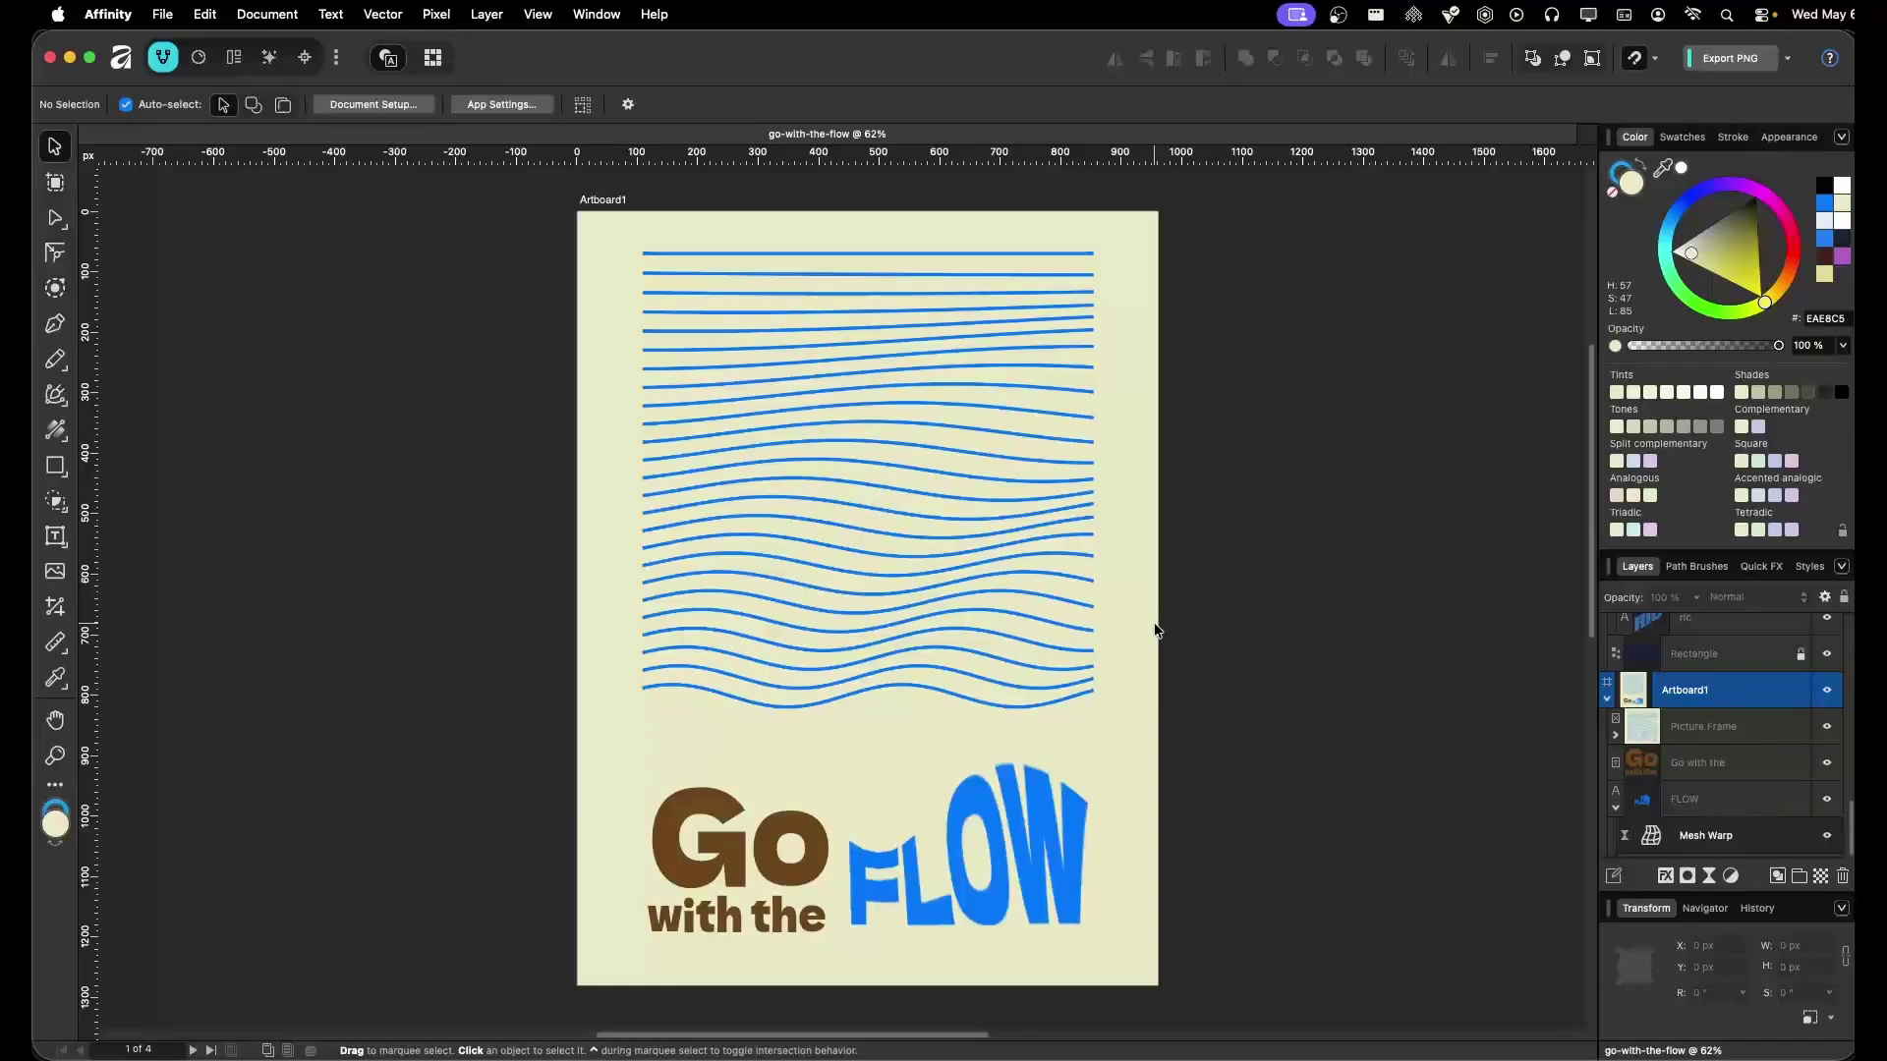
Undo and redo the image replacement to compare the black version with the recoloured version on the poster
key("super+z")
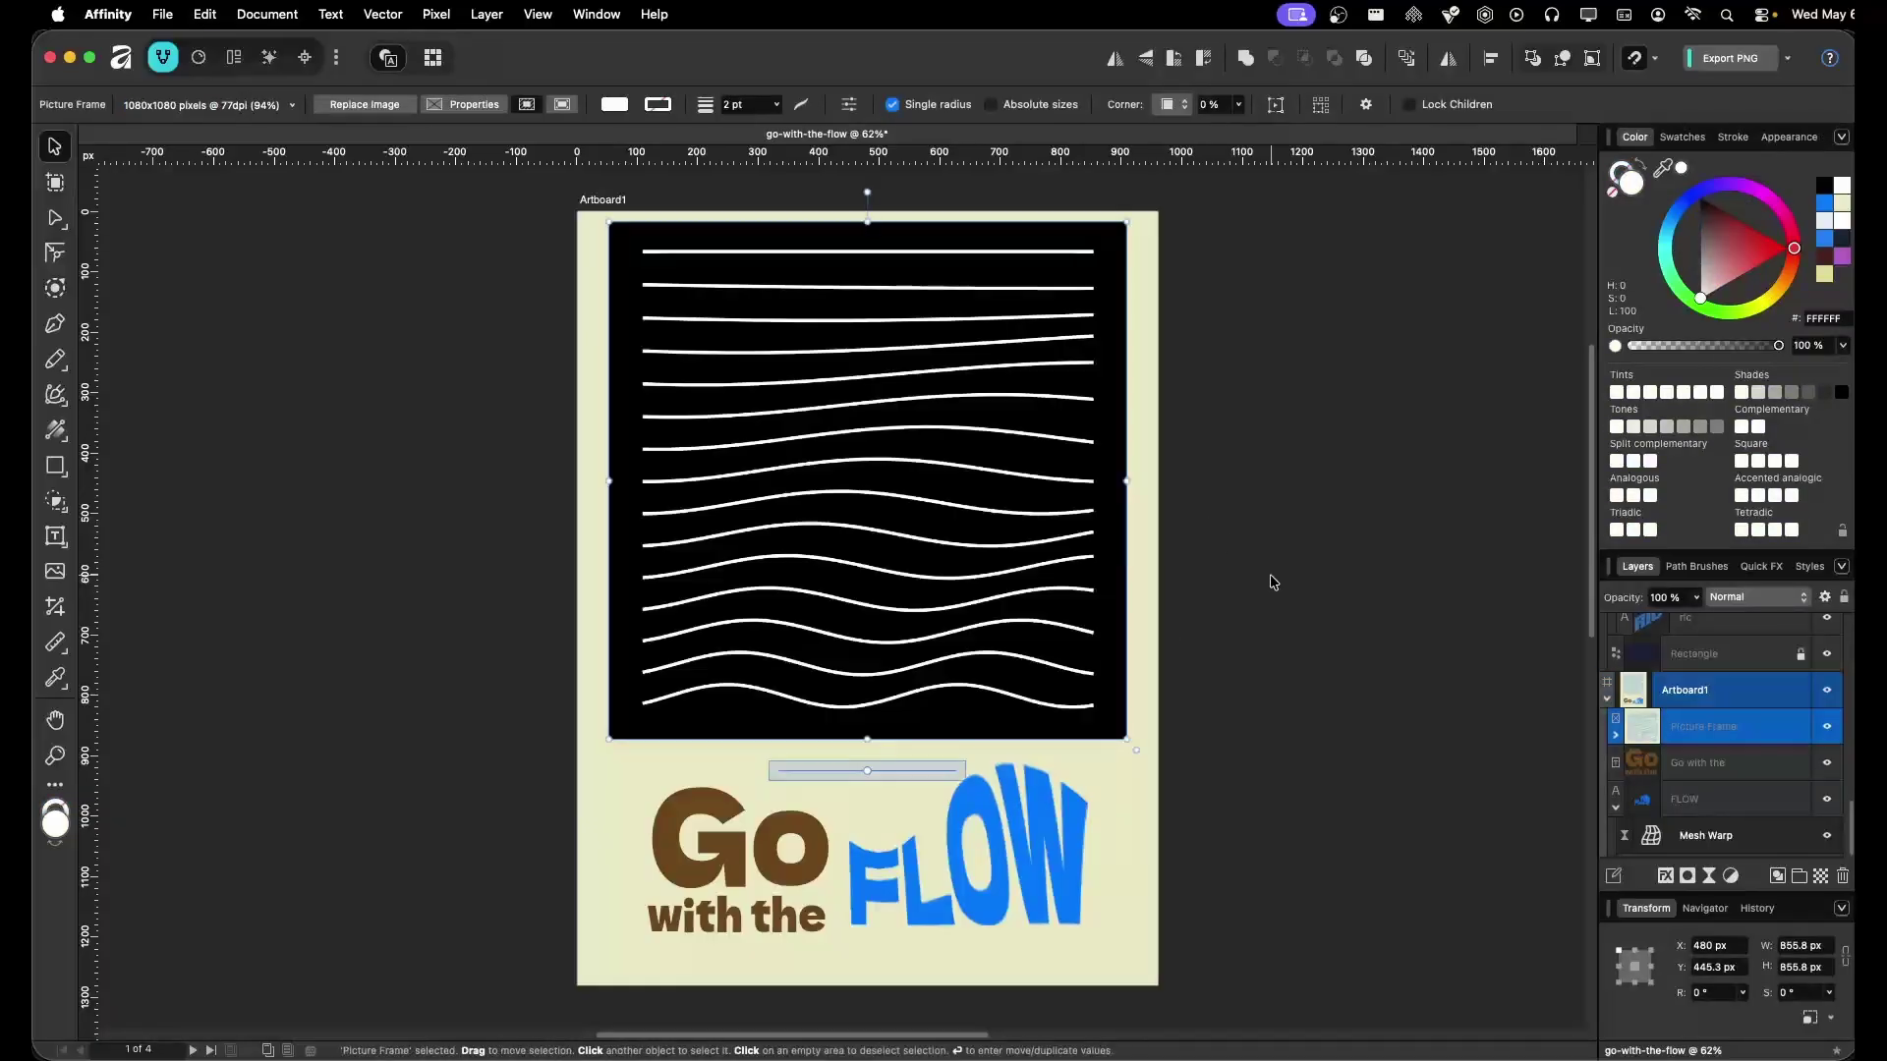
key("super+shift+z")
key("super+z")
key("super+shift+z")
left_click(1267, 567)
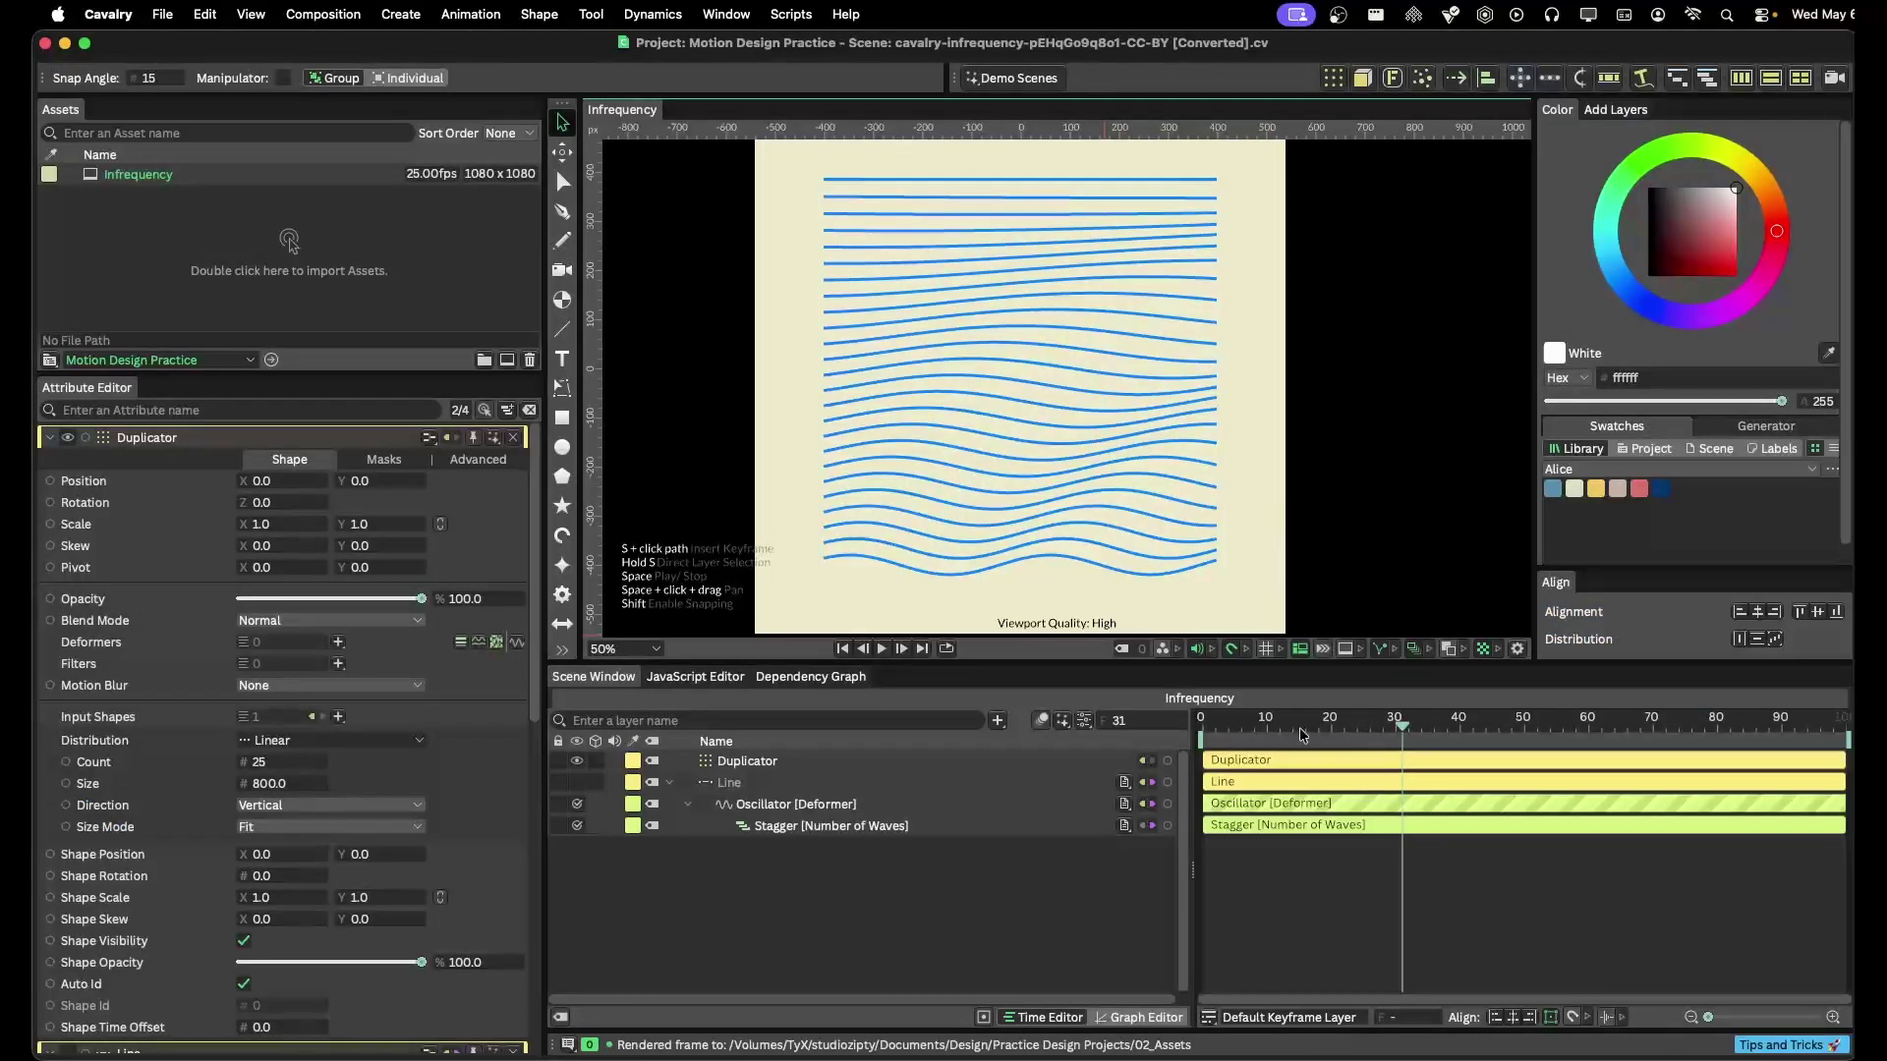
Switch to Cavalry, move the playhead to frame 61, and copy the Duplicator's wave lines as SVG
left_click_drag(1450, 727, 1594, 738)
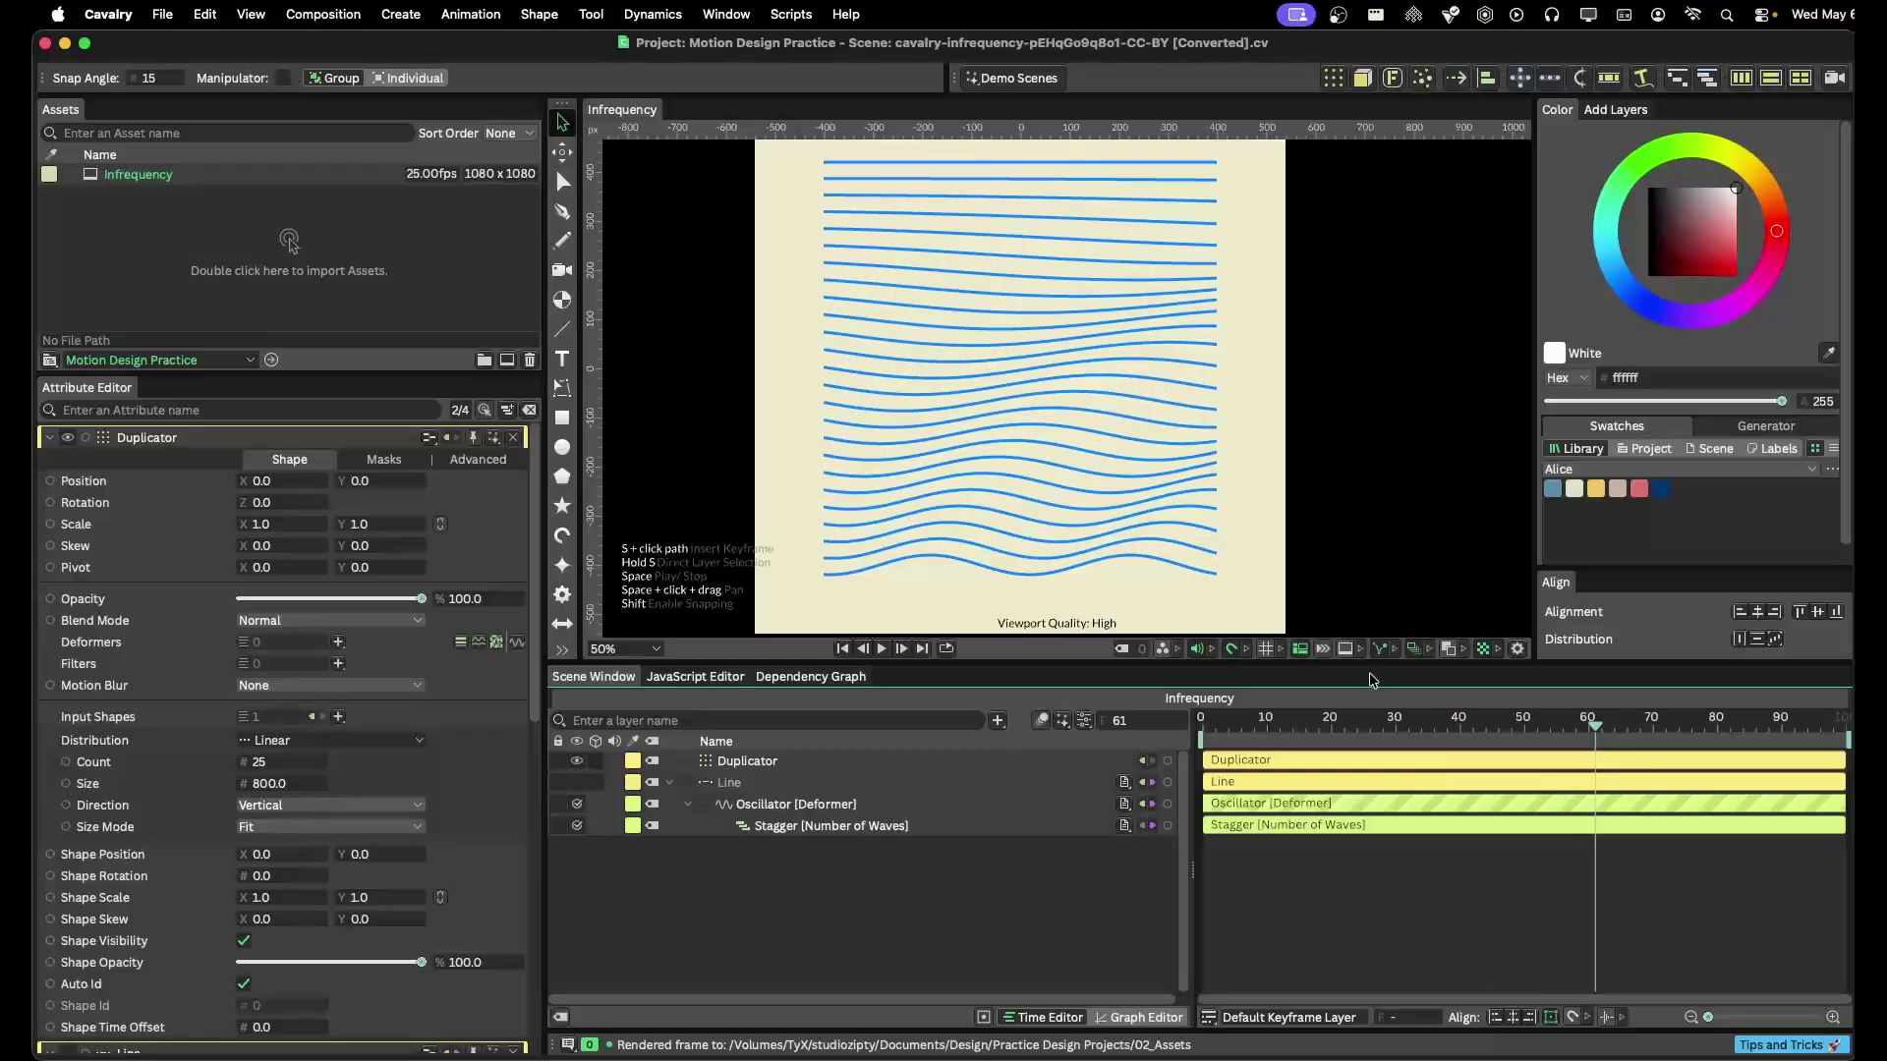
left_click(1188, 281)
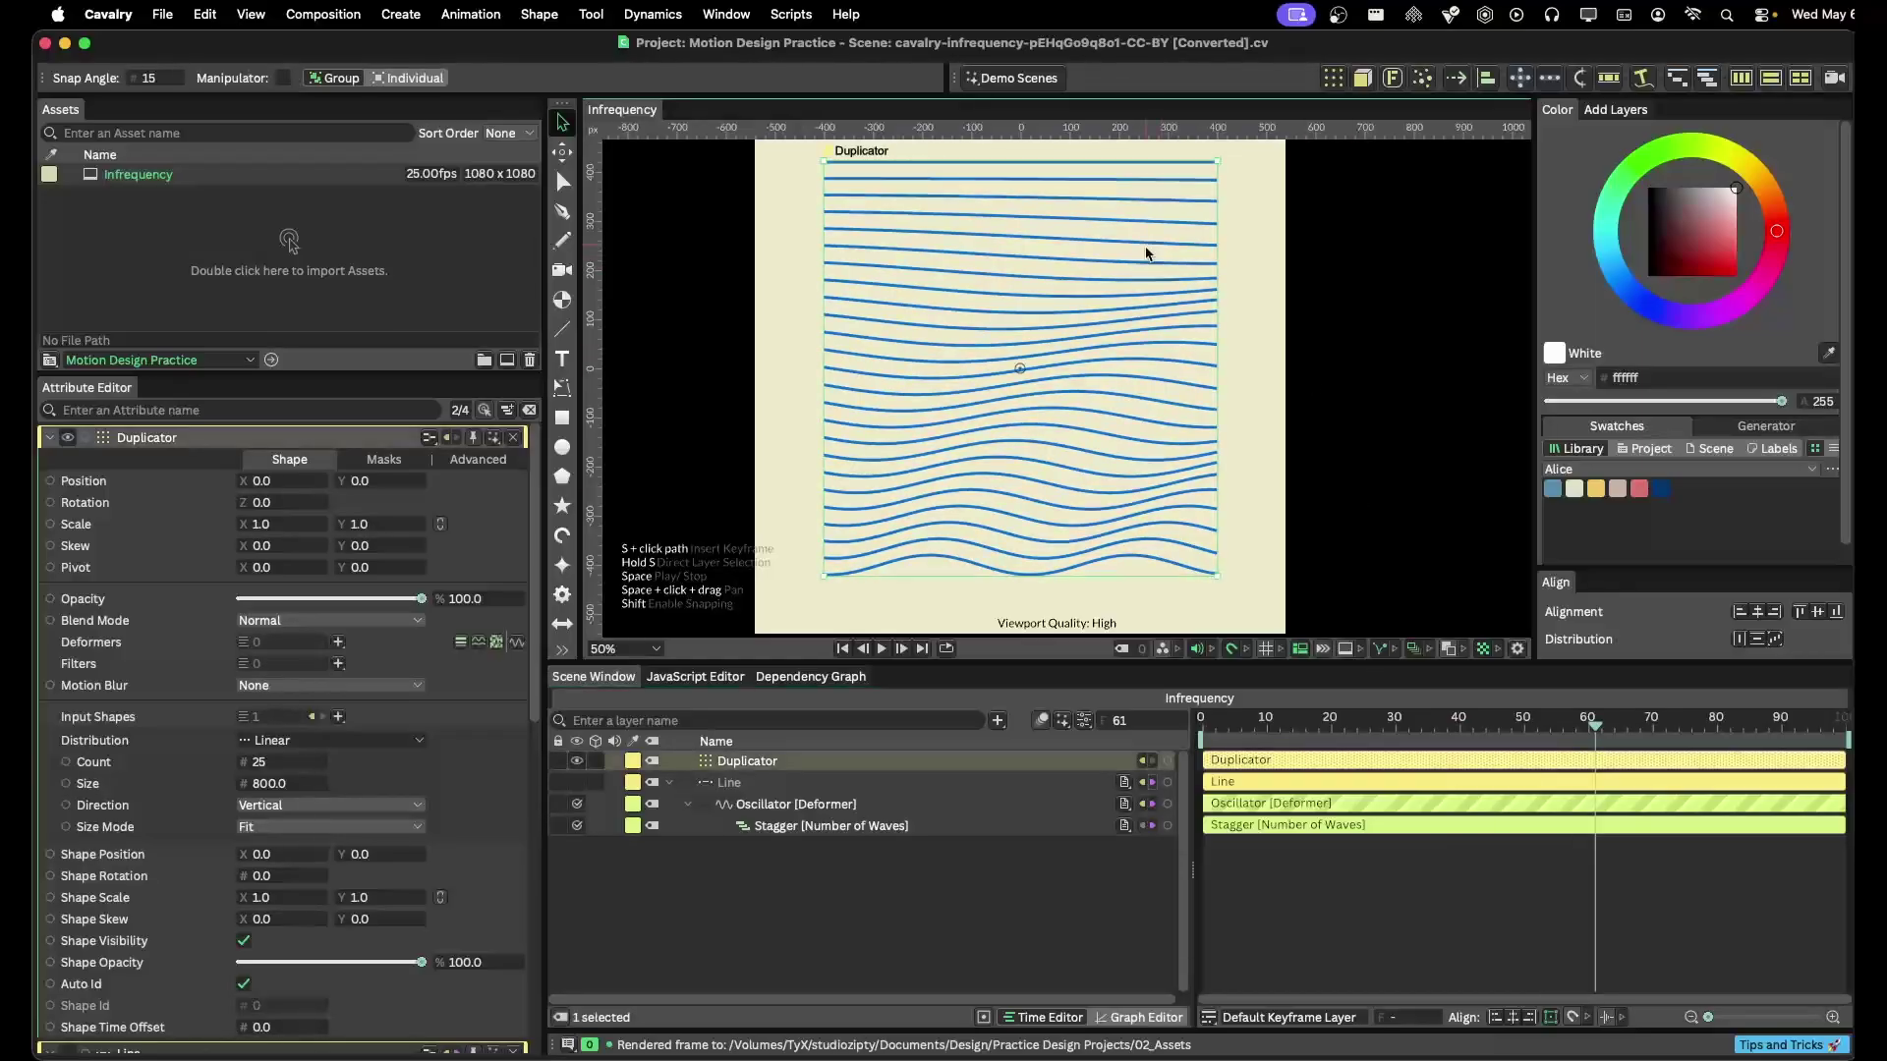
right_click(1112, 307)
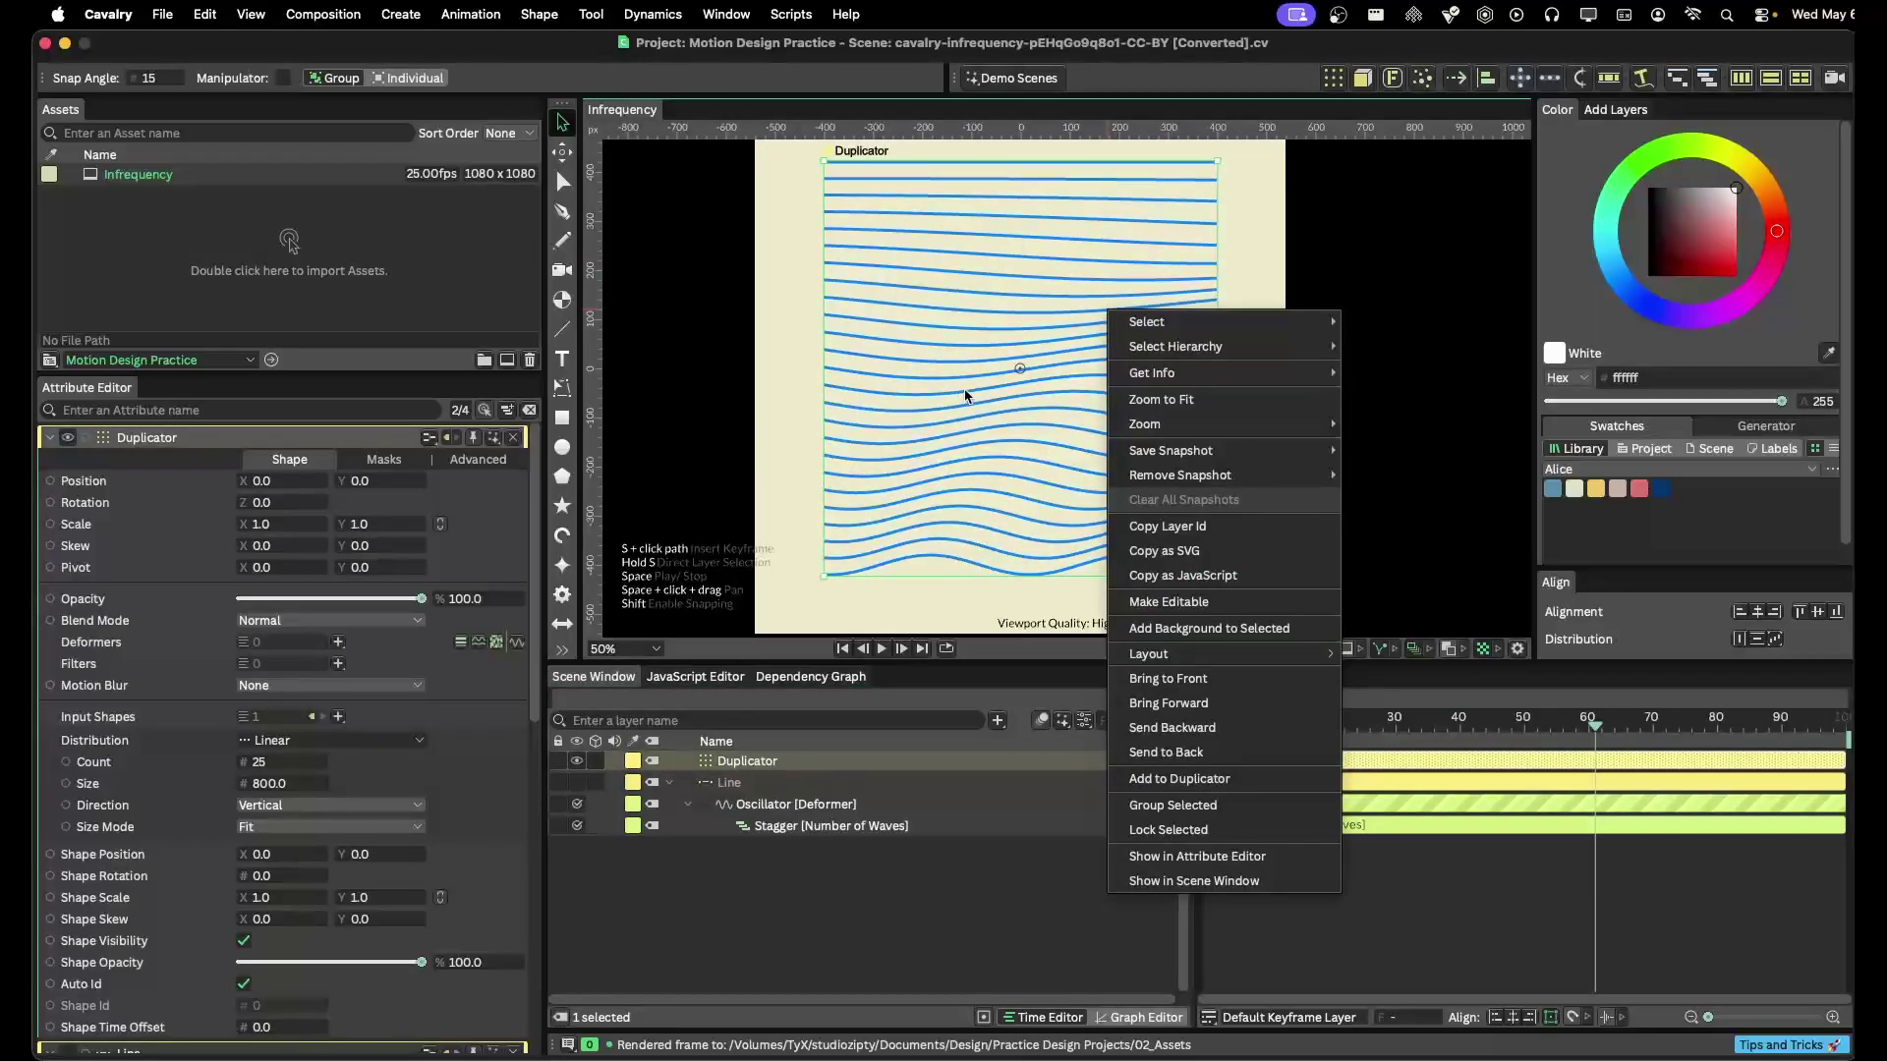
left_click(1142, 556)
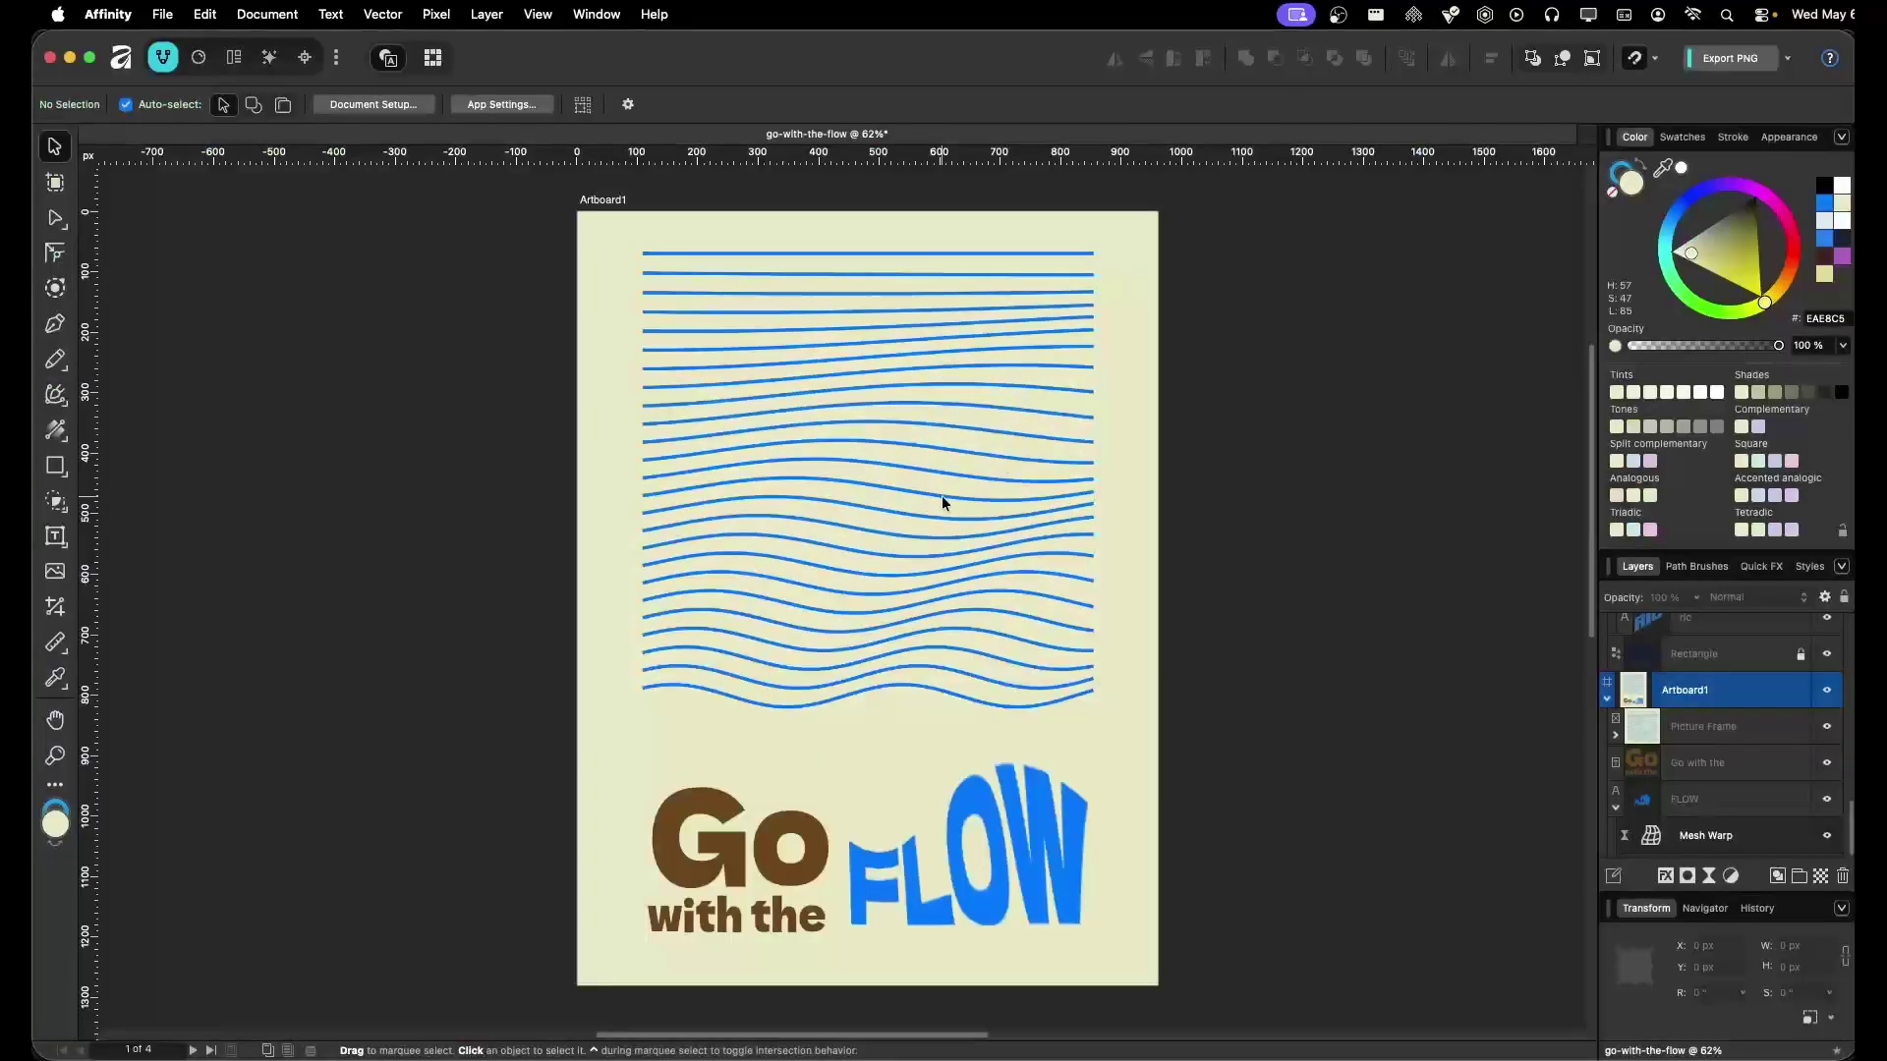
Paste the wave lines onto Artboard1, move them up over the existing lines centred on the page, and group them
key("cmd+v")
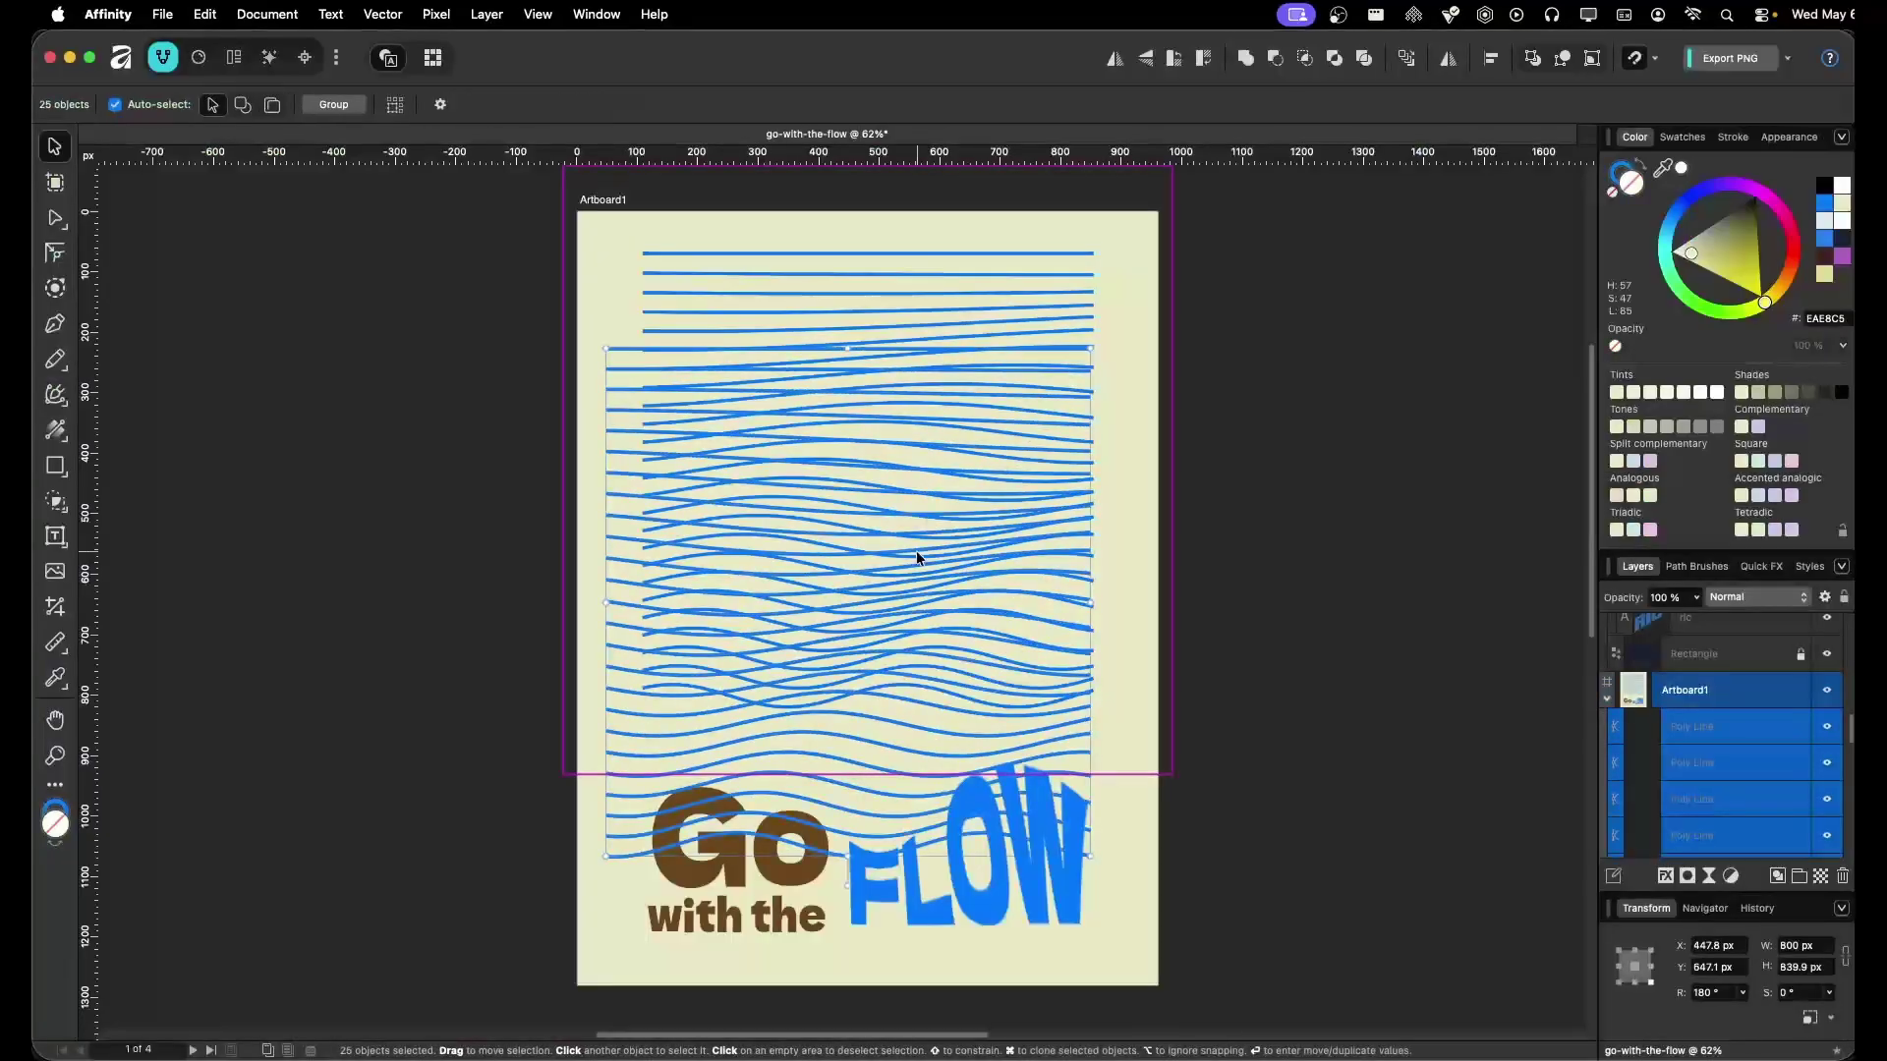
left_click_drag(942, 486, 941, 505)
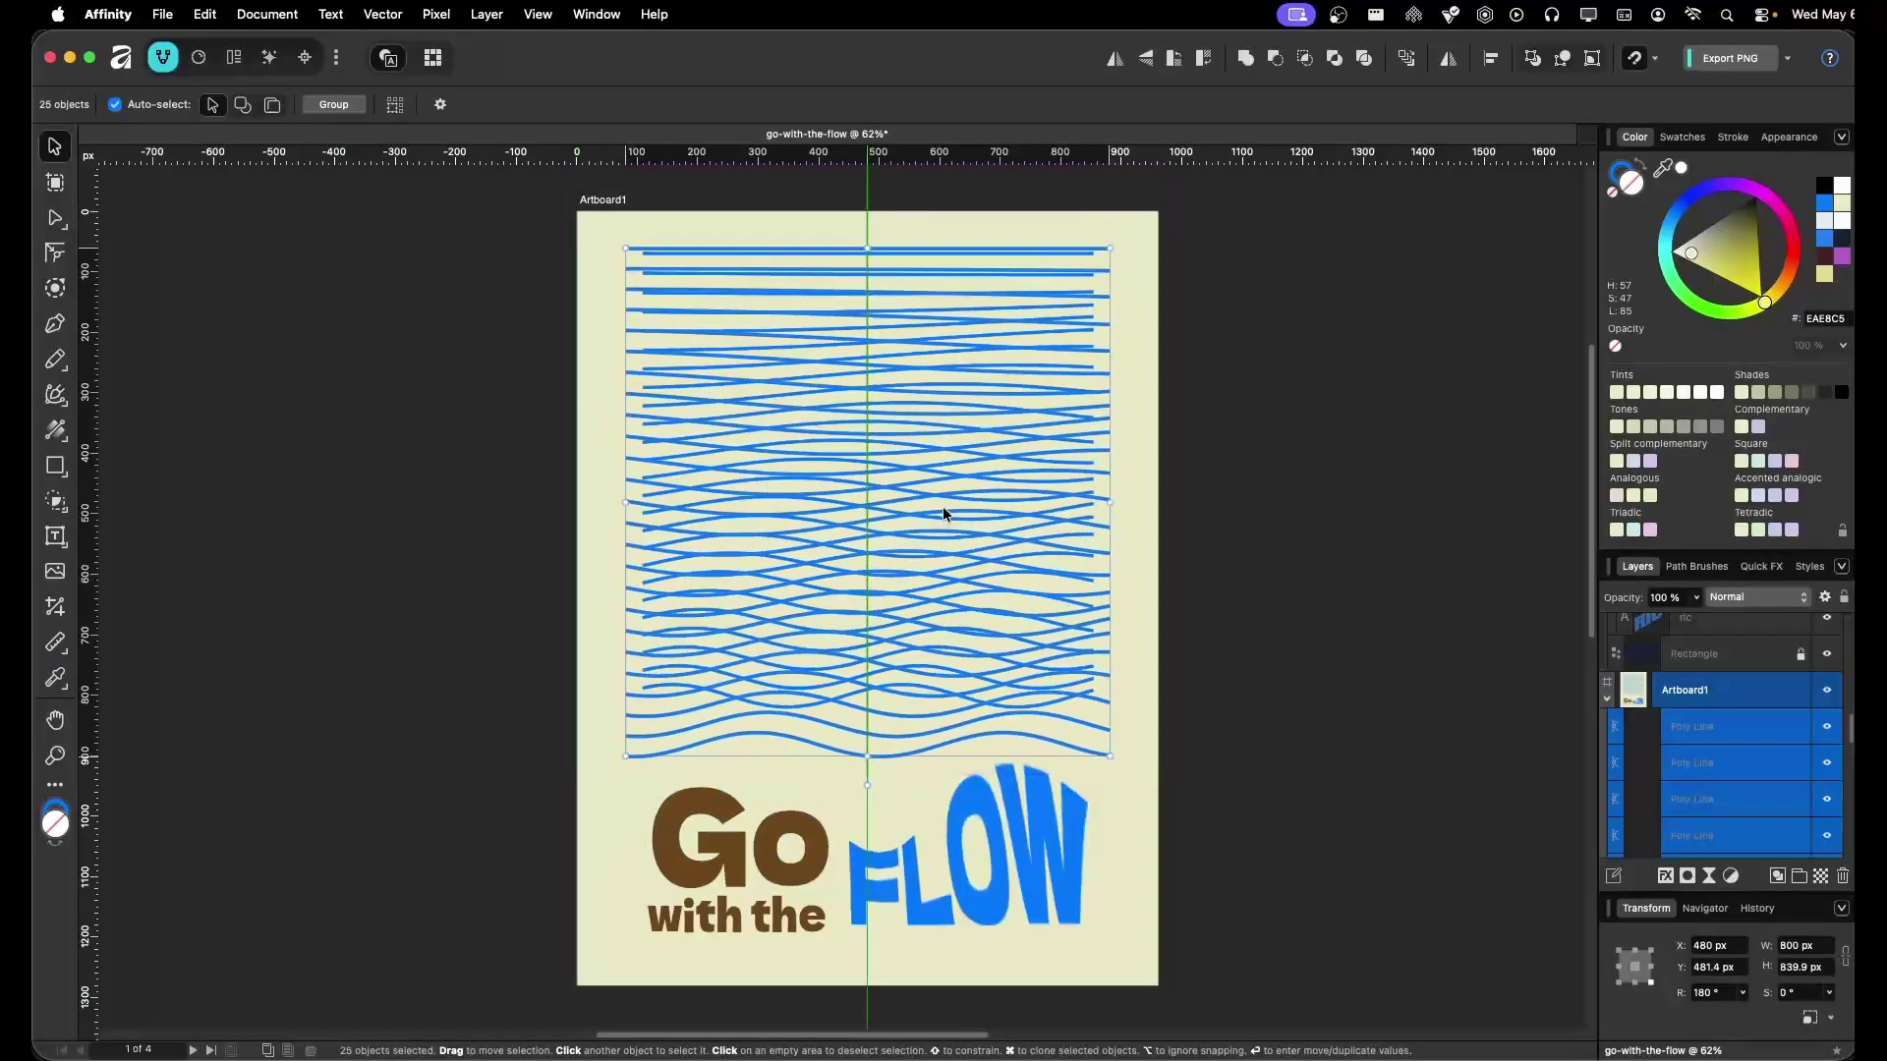
key("super+g")
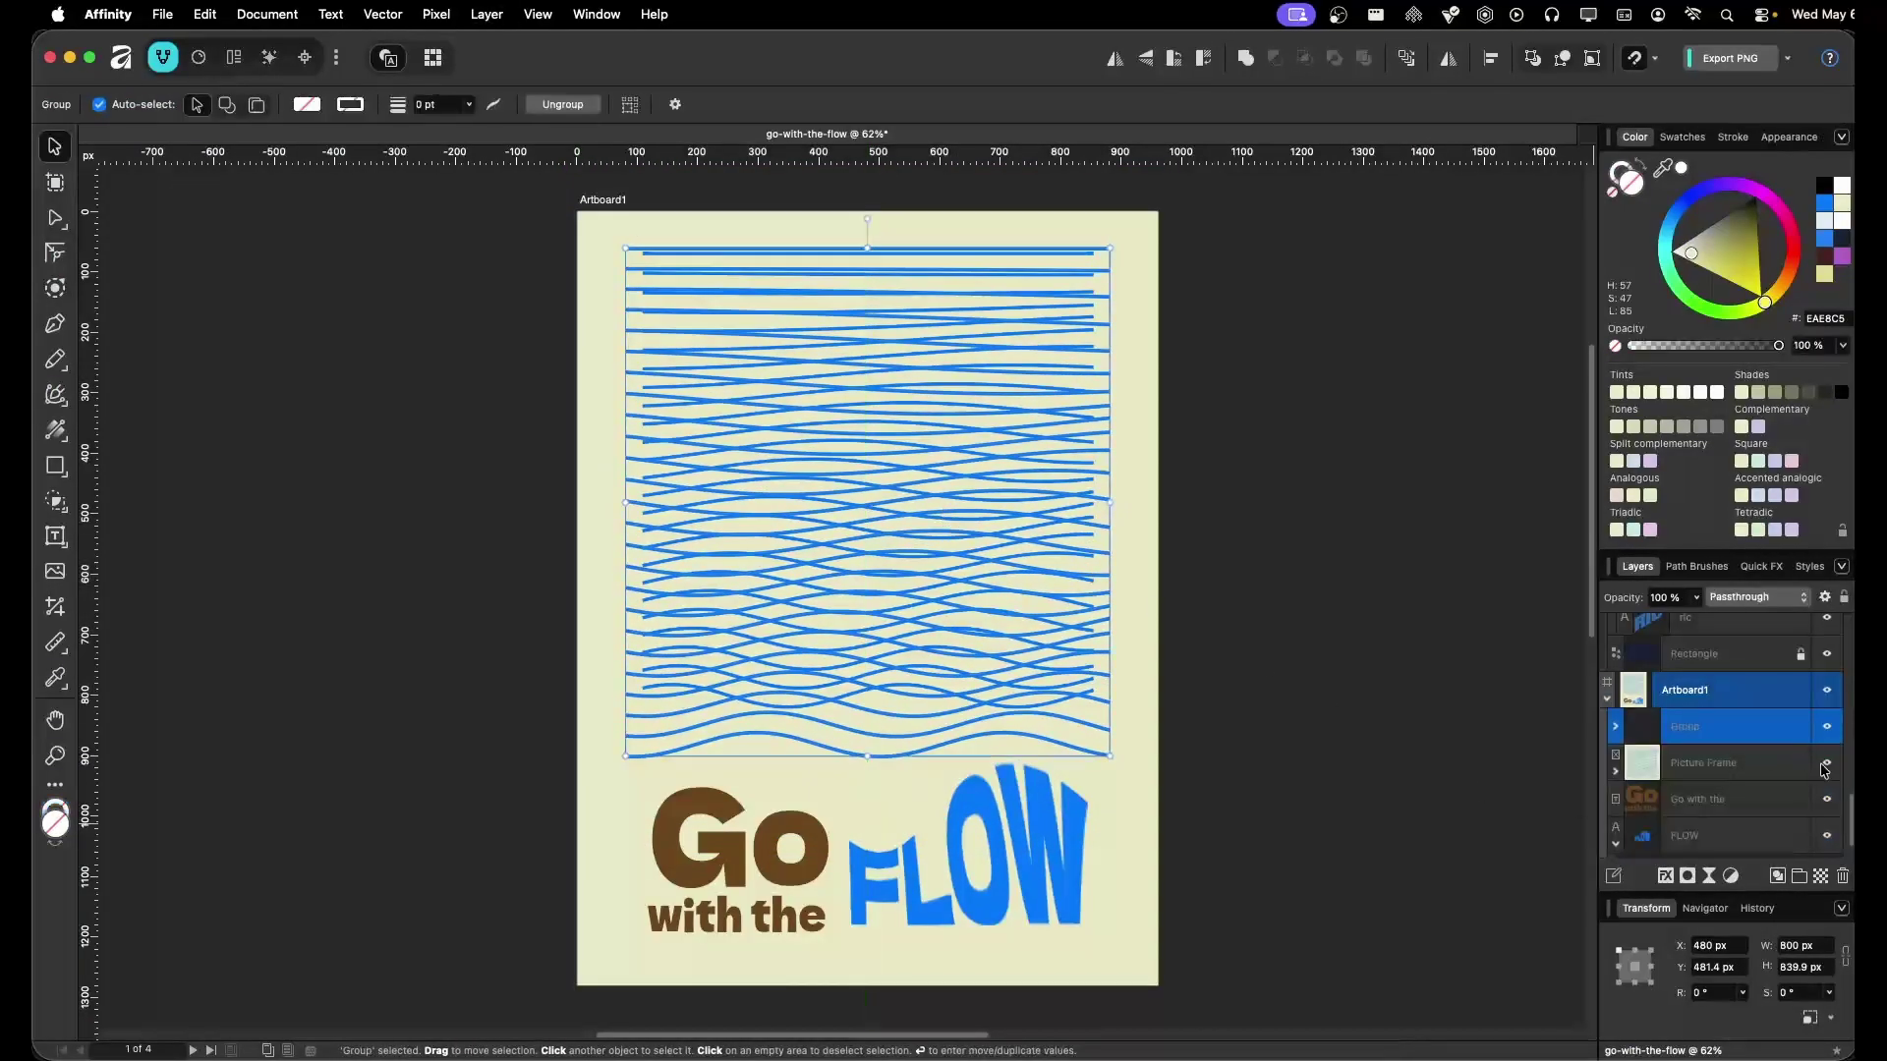
Hide the Picture Frame, scale the line group to about 718 px wide, and centre it horizontally on the artboard
mouse_move(1110, 756)
left_mouse_down()
mouse_move(1065, 688)
mouse_move(1096, 702)
mouse_move(1059, 680)
mouse_move(1111, 700)
mouse_move(1082, 666)
mouse_move(1085, 731)
left_mouse_up()
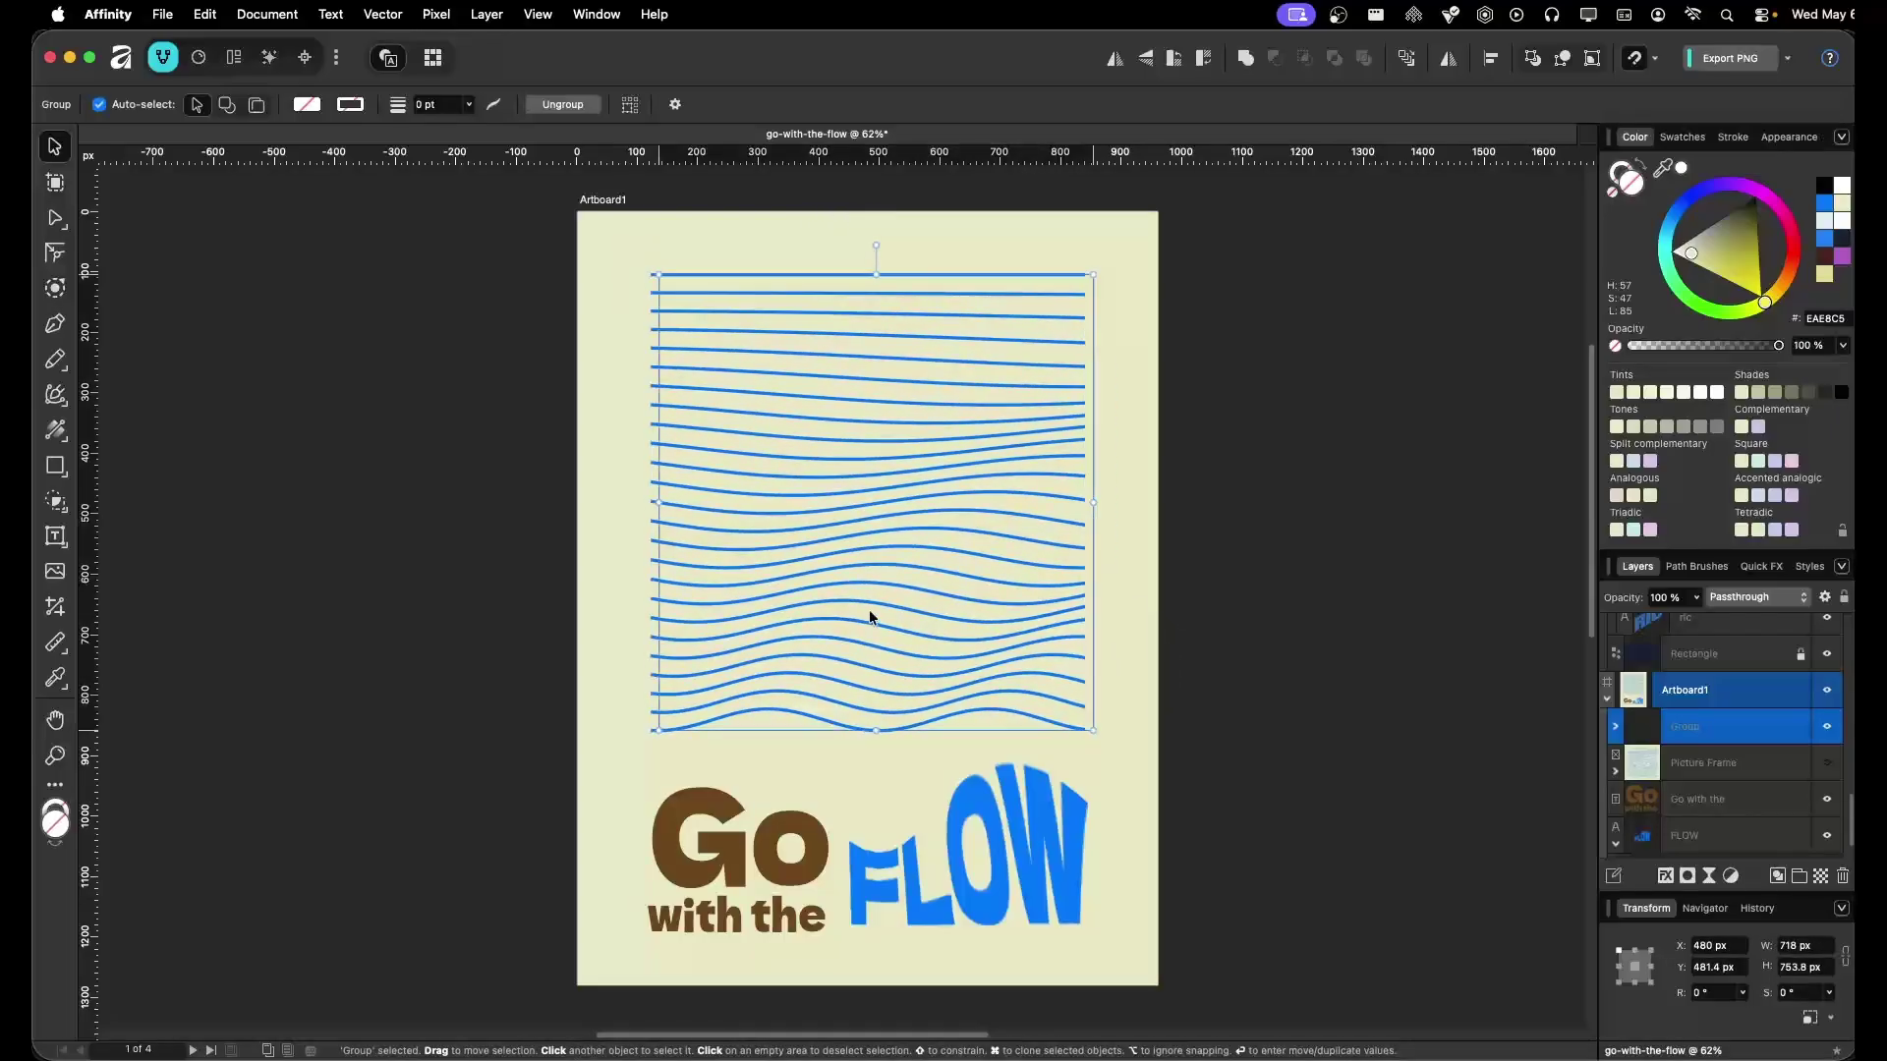
left_click_drag(863, 618, 886, 605)
left_click(1449, 57)
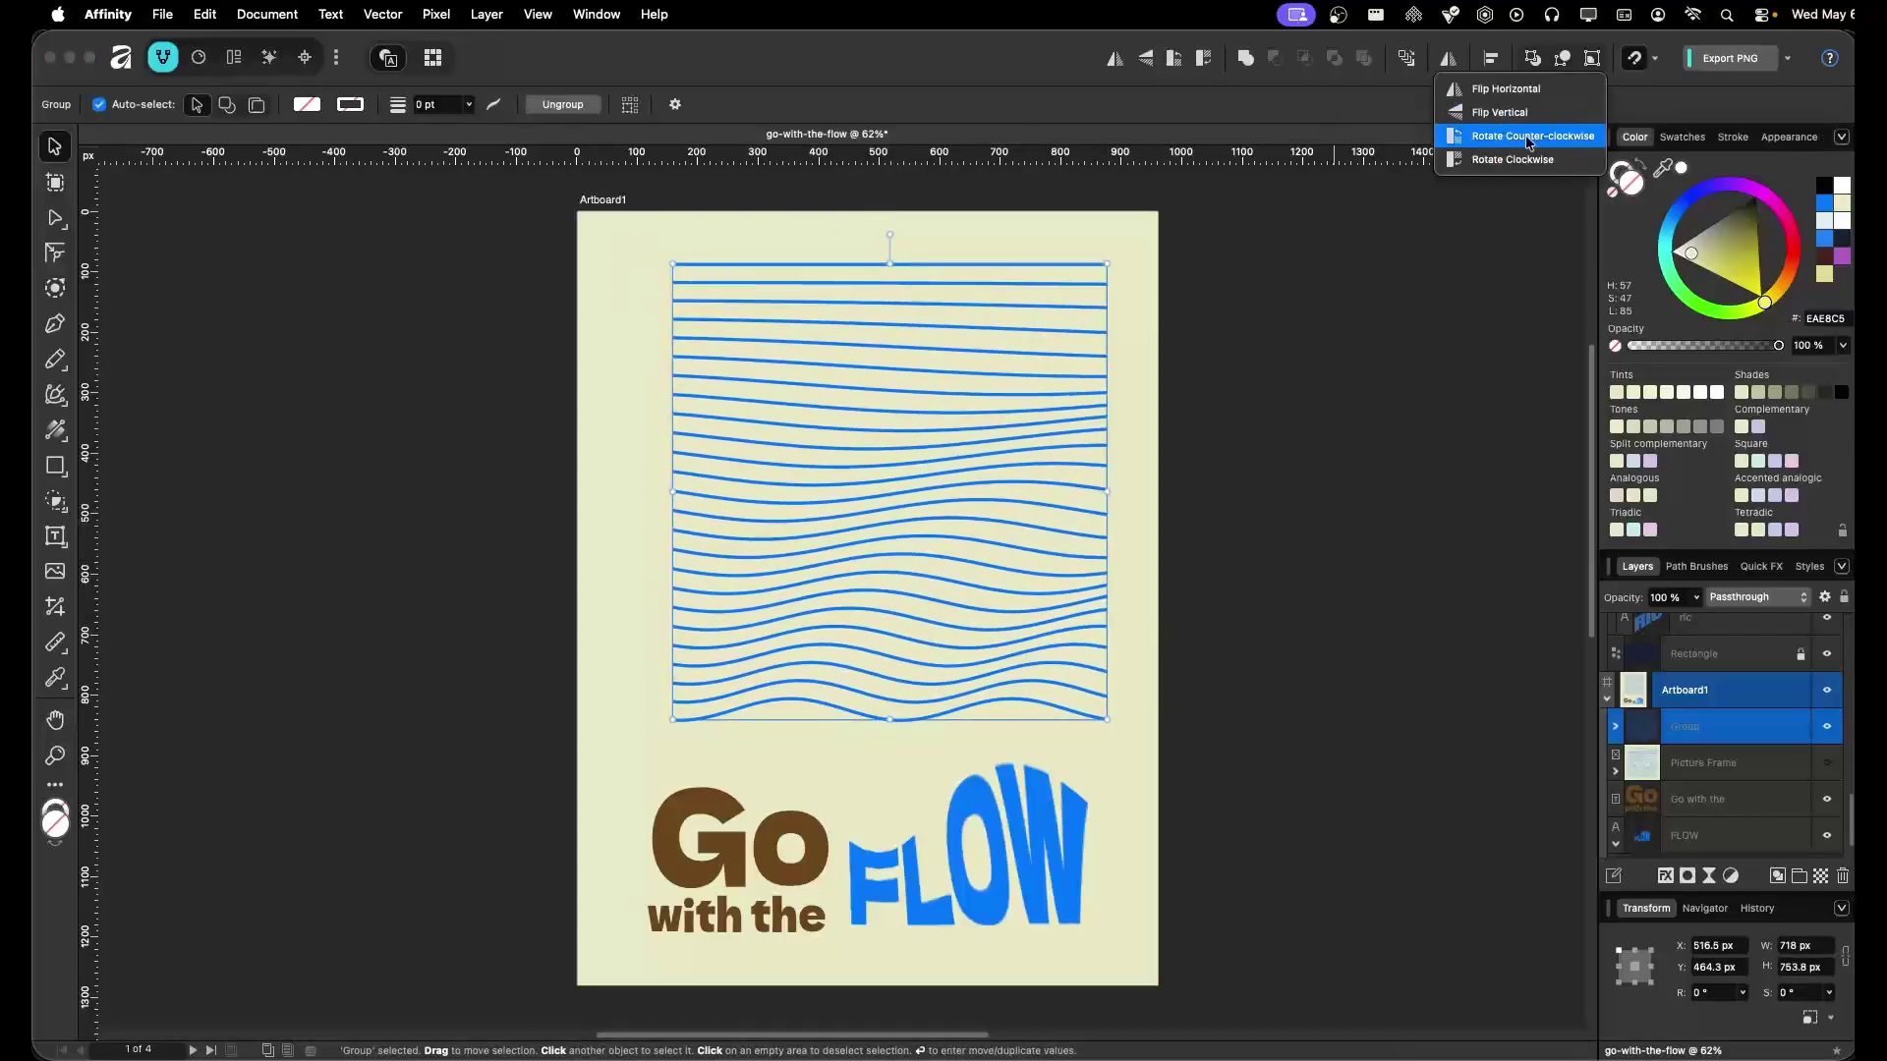
left_click(1491, 59)
left_click(1719, 120)
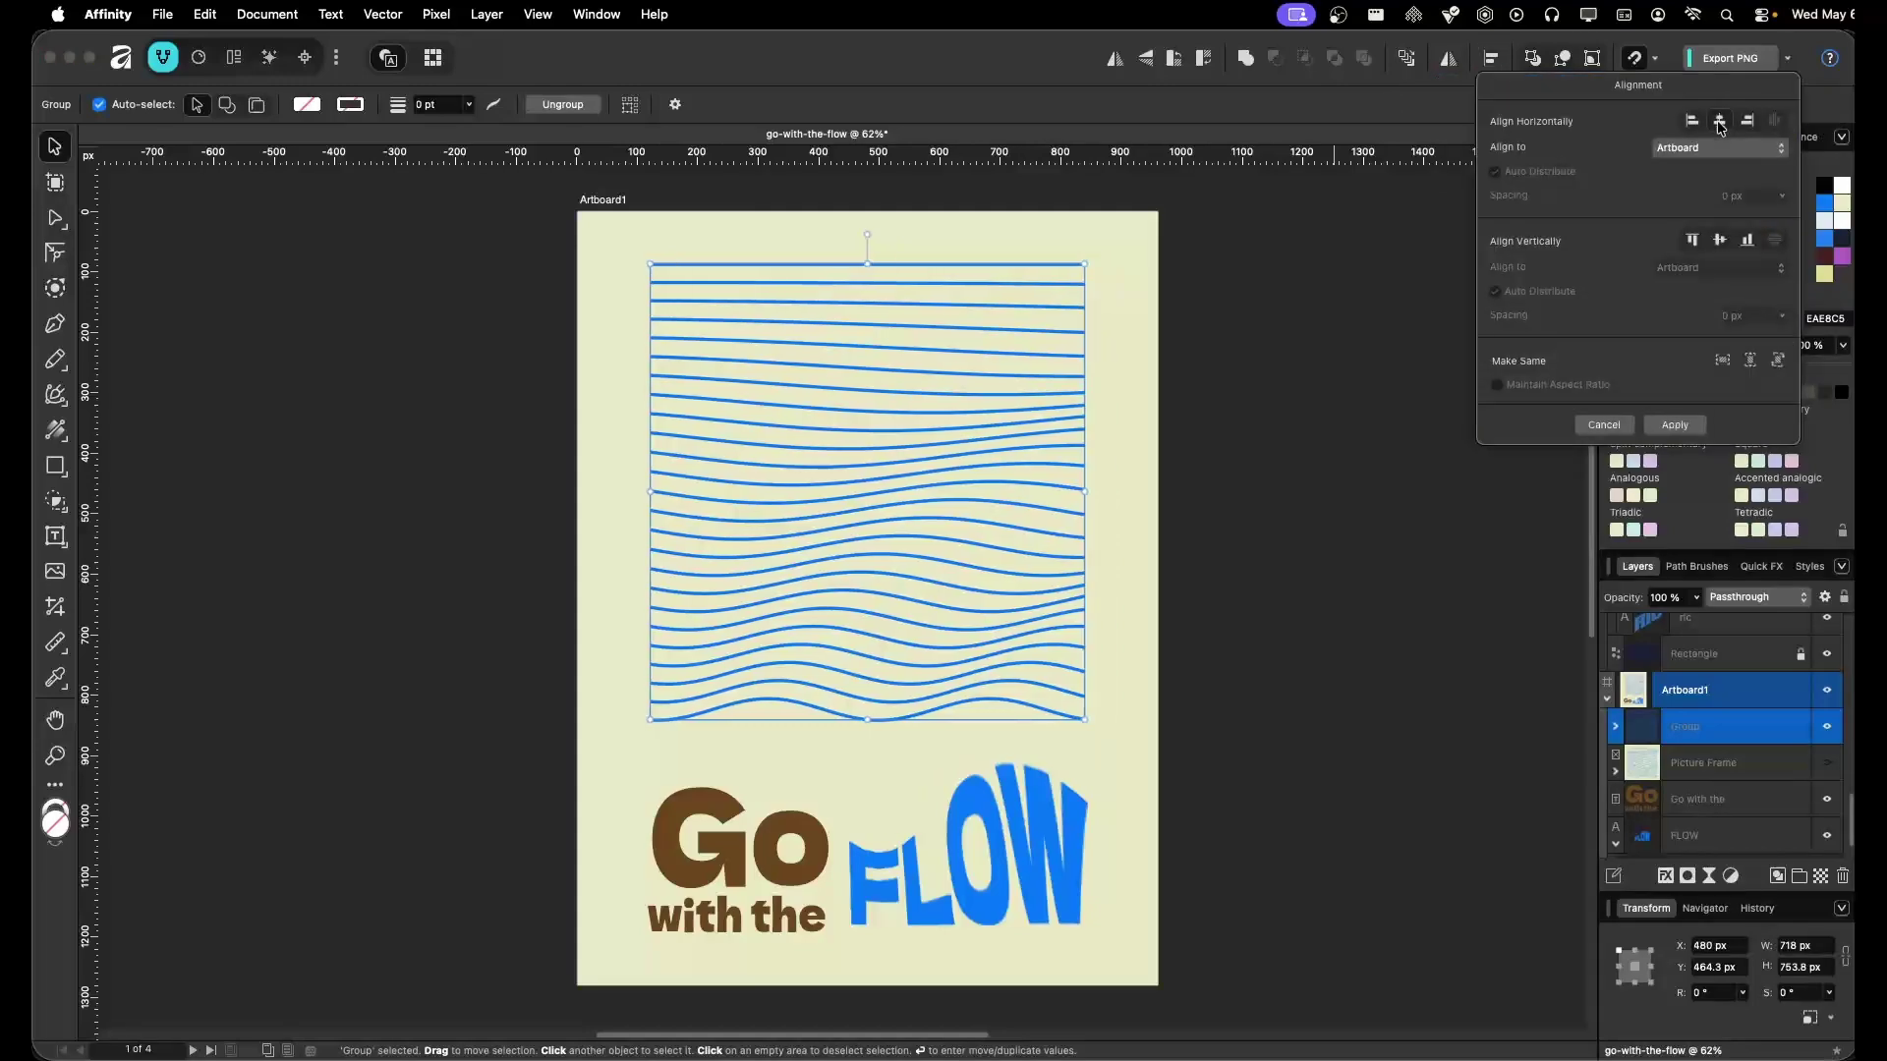
left_click(1675, 425)
Enlarge the line group to about 778 × 817 px around its centre and save the document
left_click_drag(866, 265, 867, 246)
left_click(1360, 438)
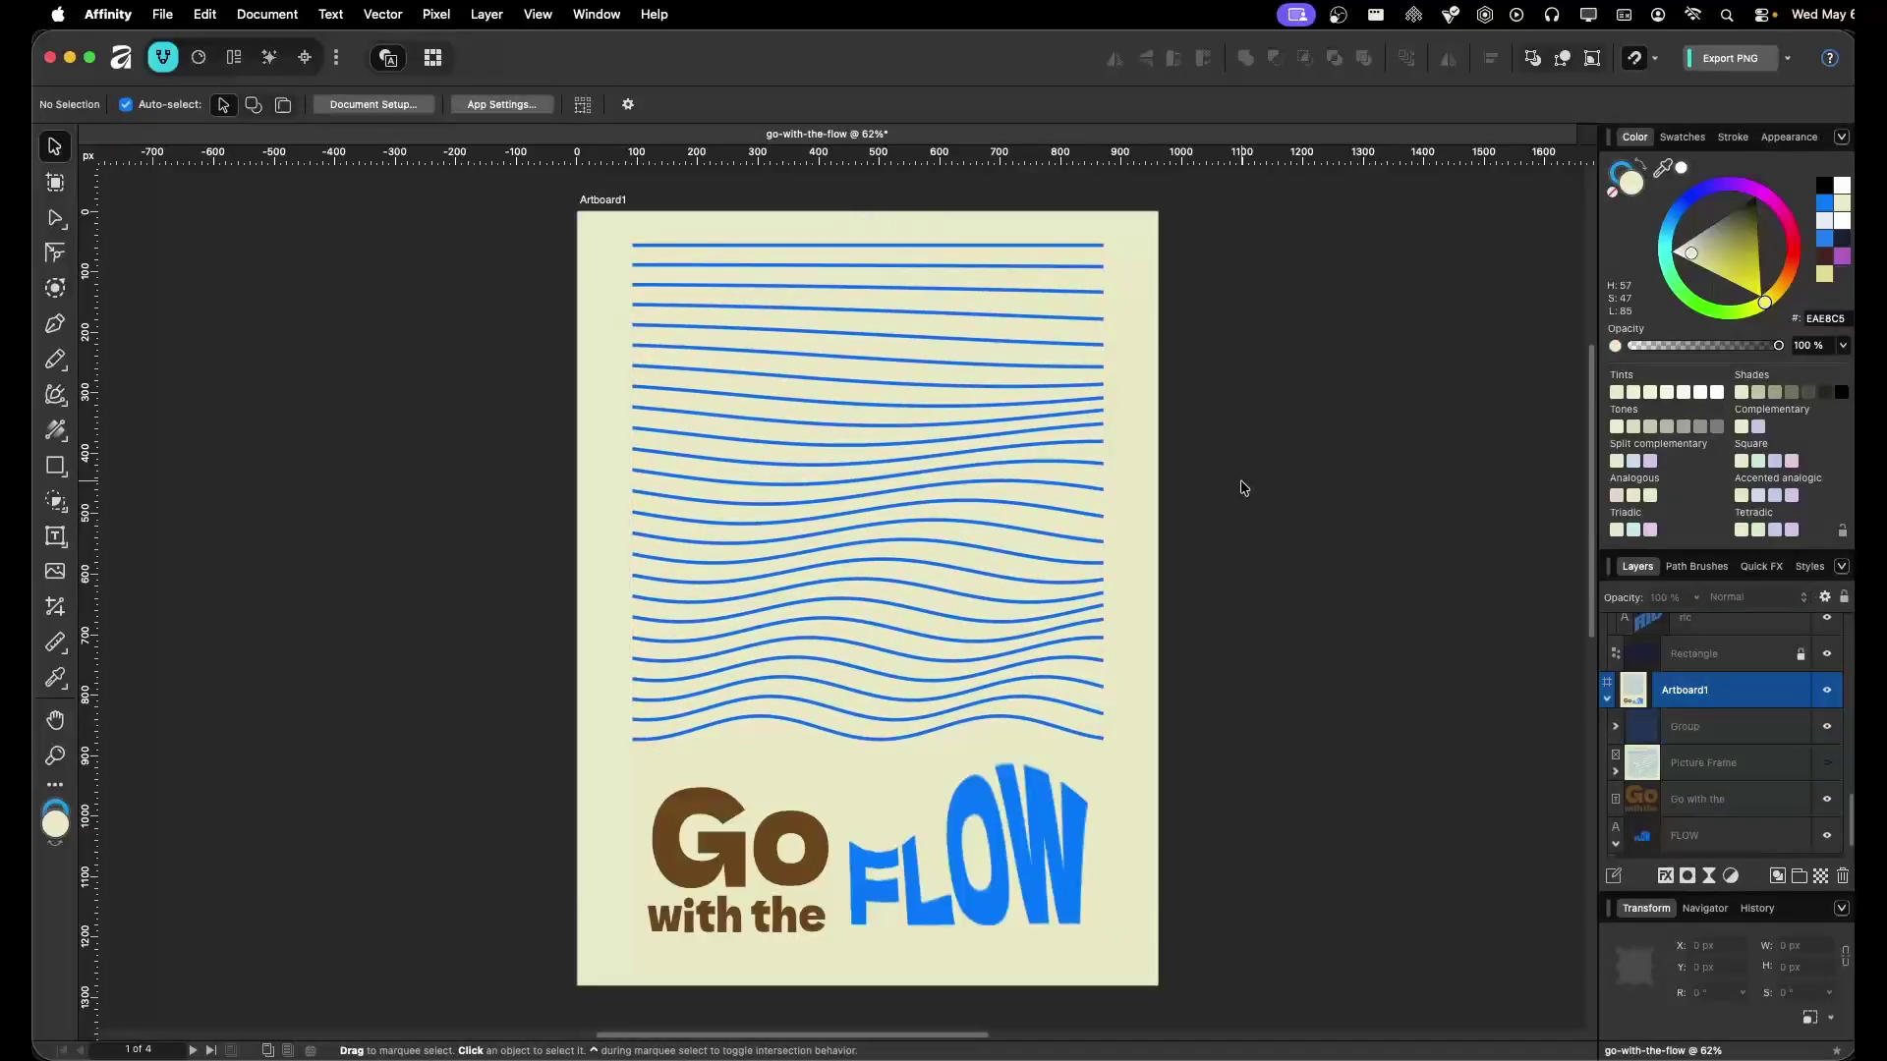
left_click(1046, 527)
key("super+s")
left_click(1381, 619)
key("super+minus")
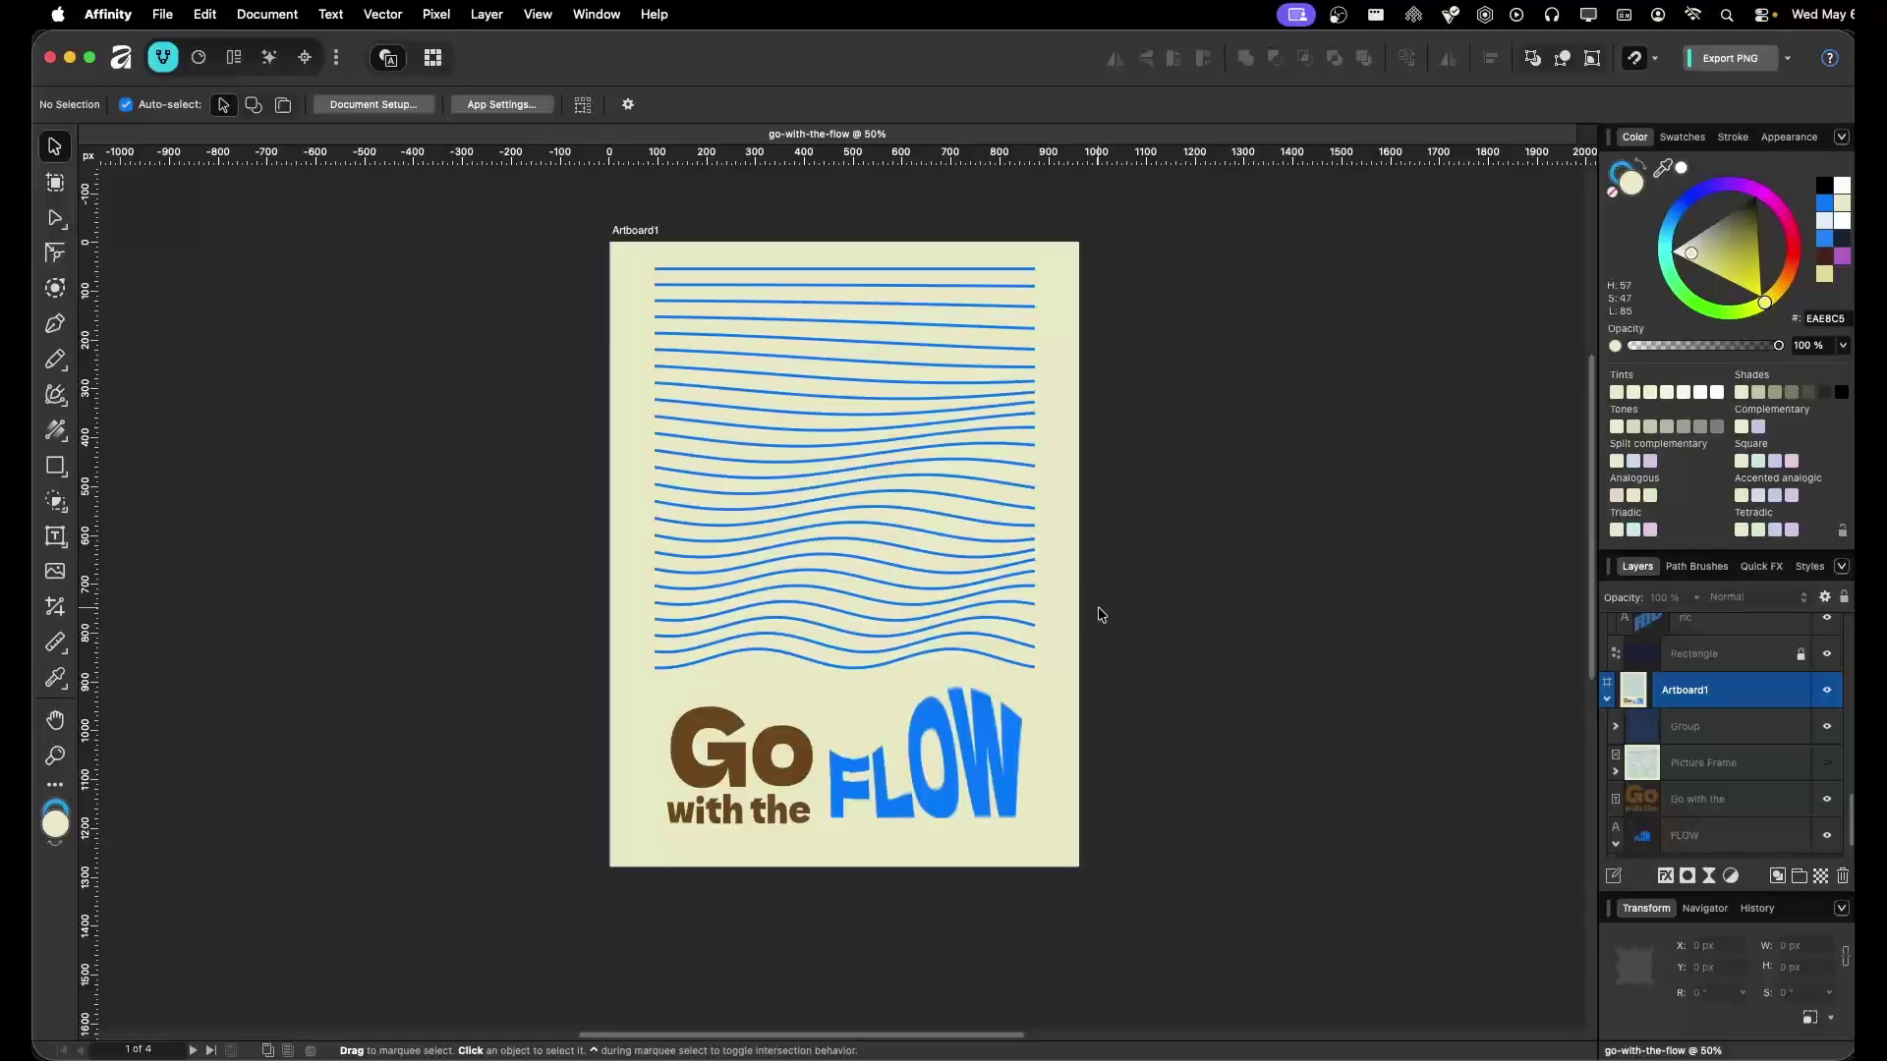
Review the finished poster and examine the branding-banner artboard with its purple ribbons, model photo and headline
left_click(952, 768)
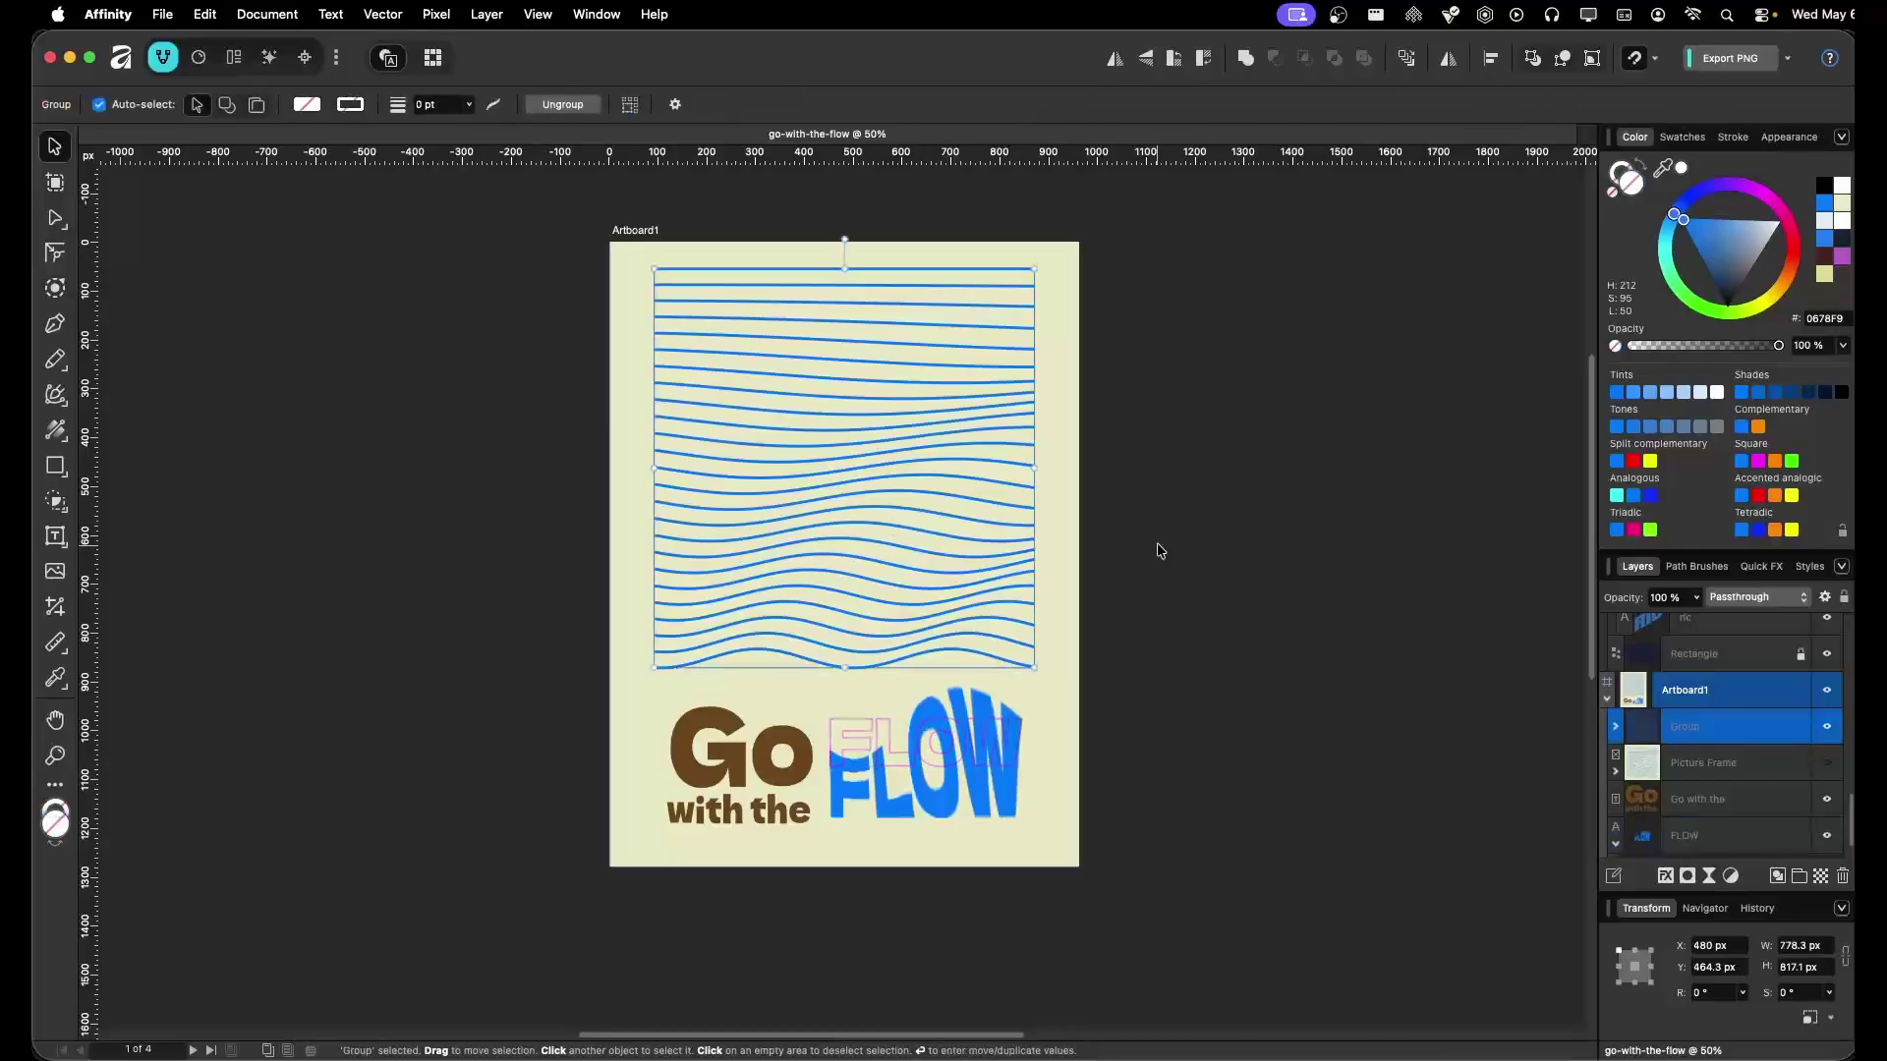
left_click(1138, 574)
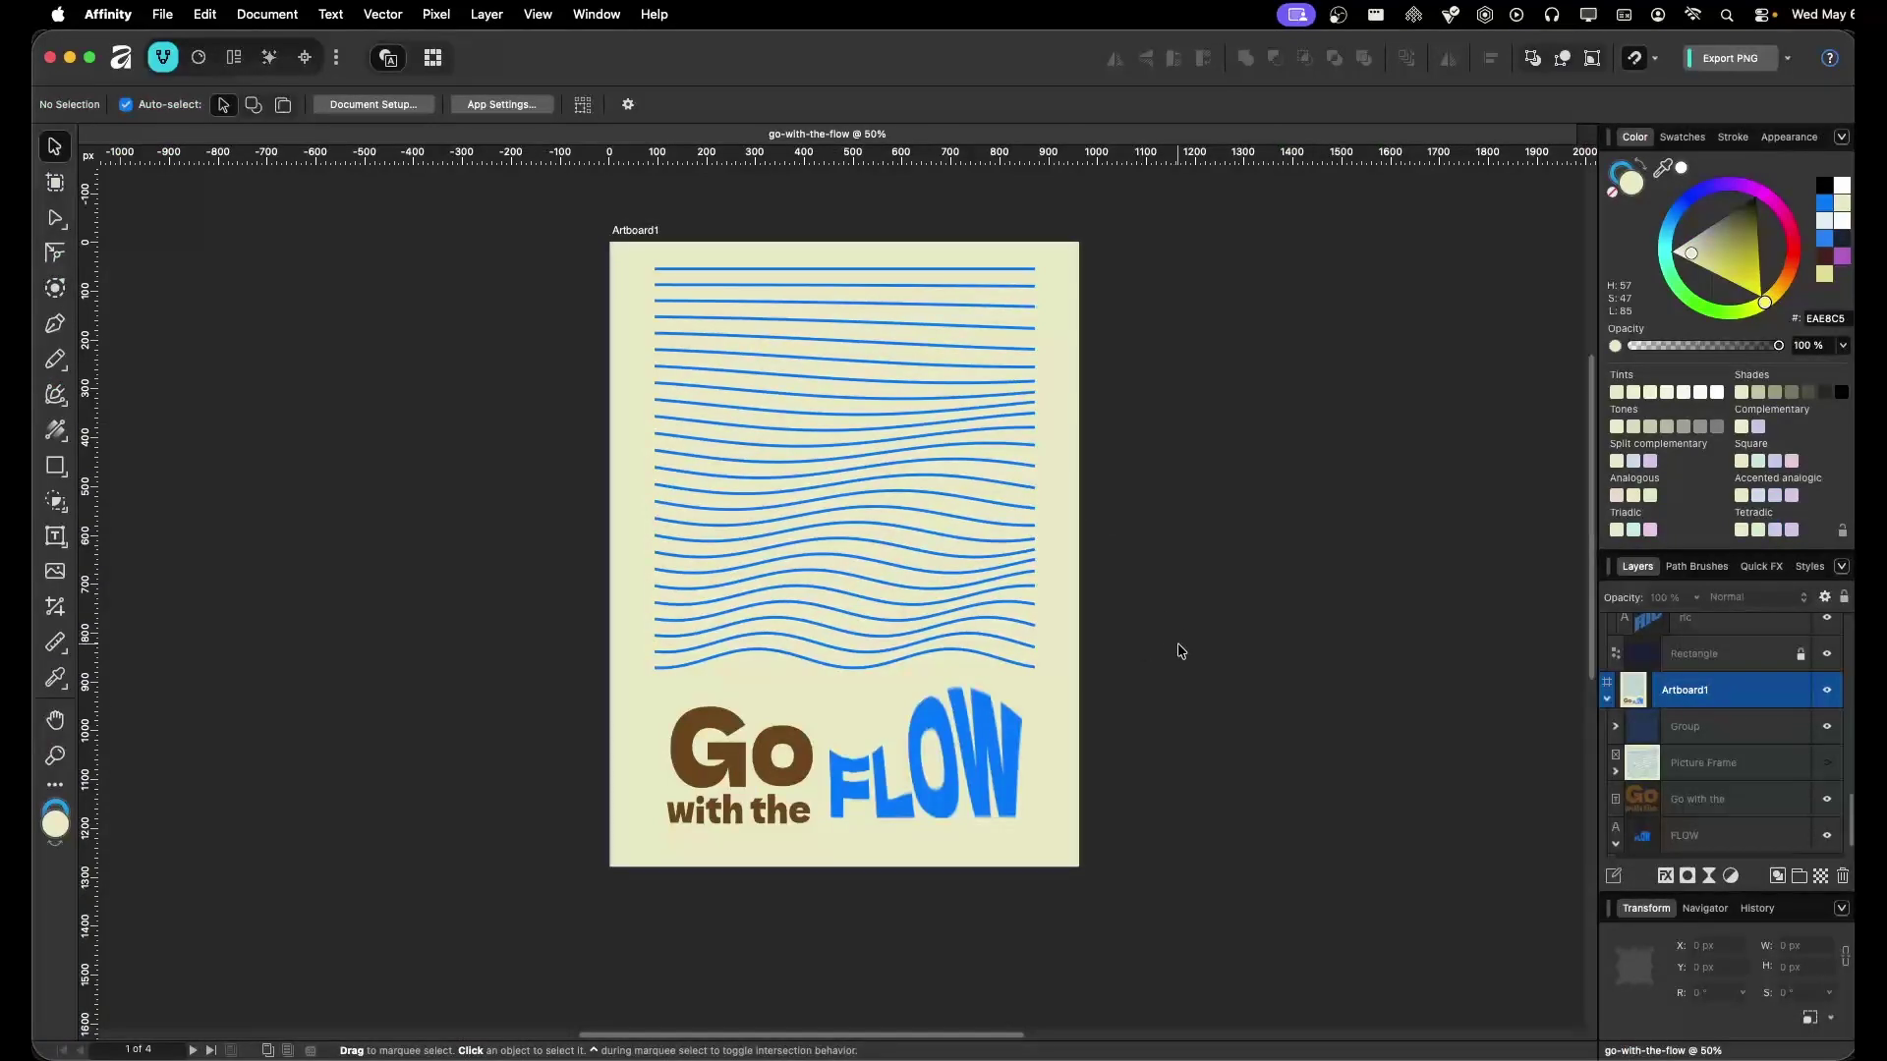
scroll(1205, 630, "right", 15)
scroll(1205, 630, "down", 8)
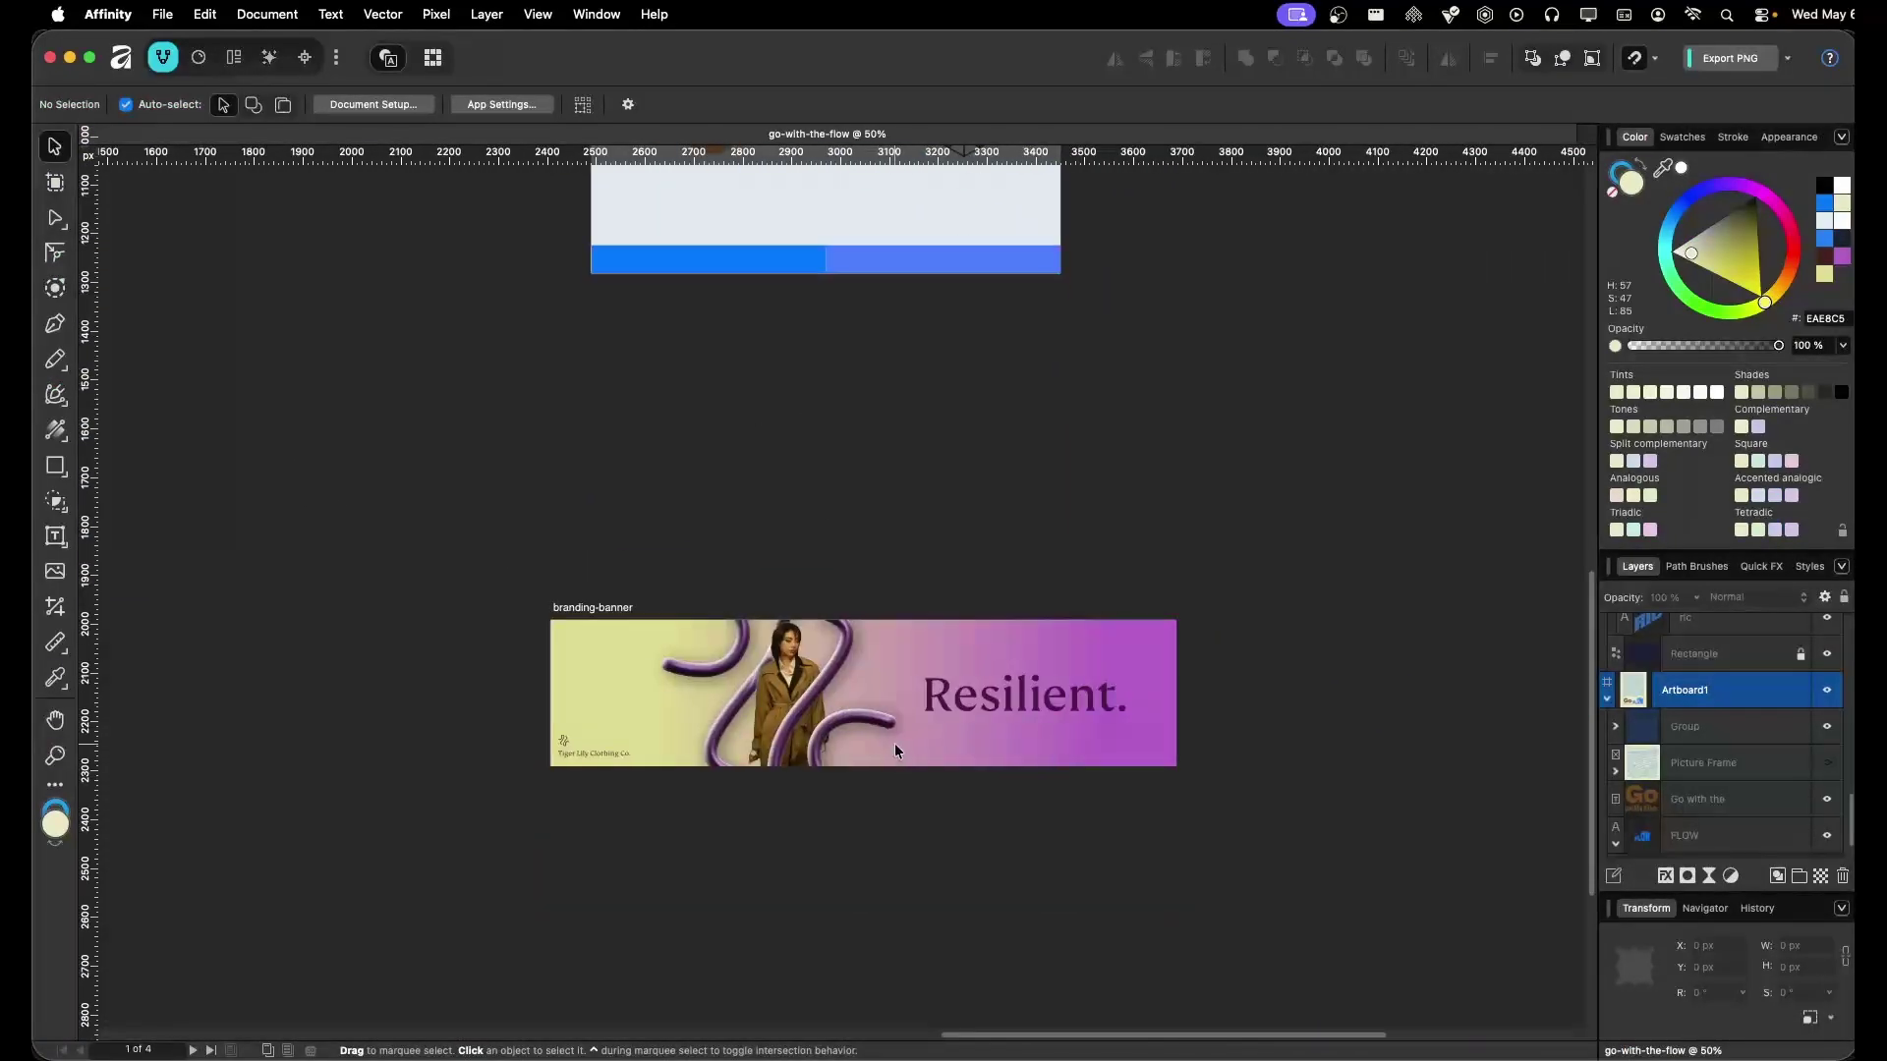
scroll(894, 748, "up", 3)
scroll(890, 737, "up", 2)
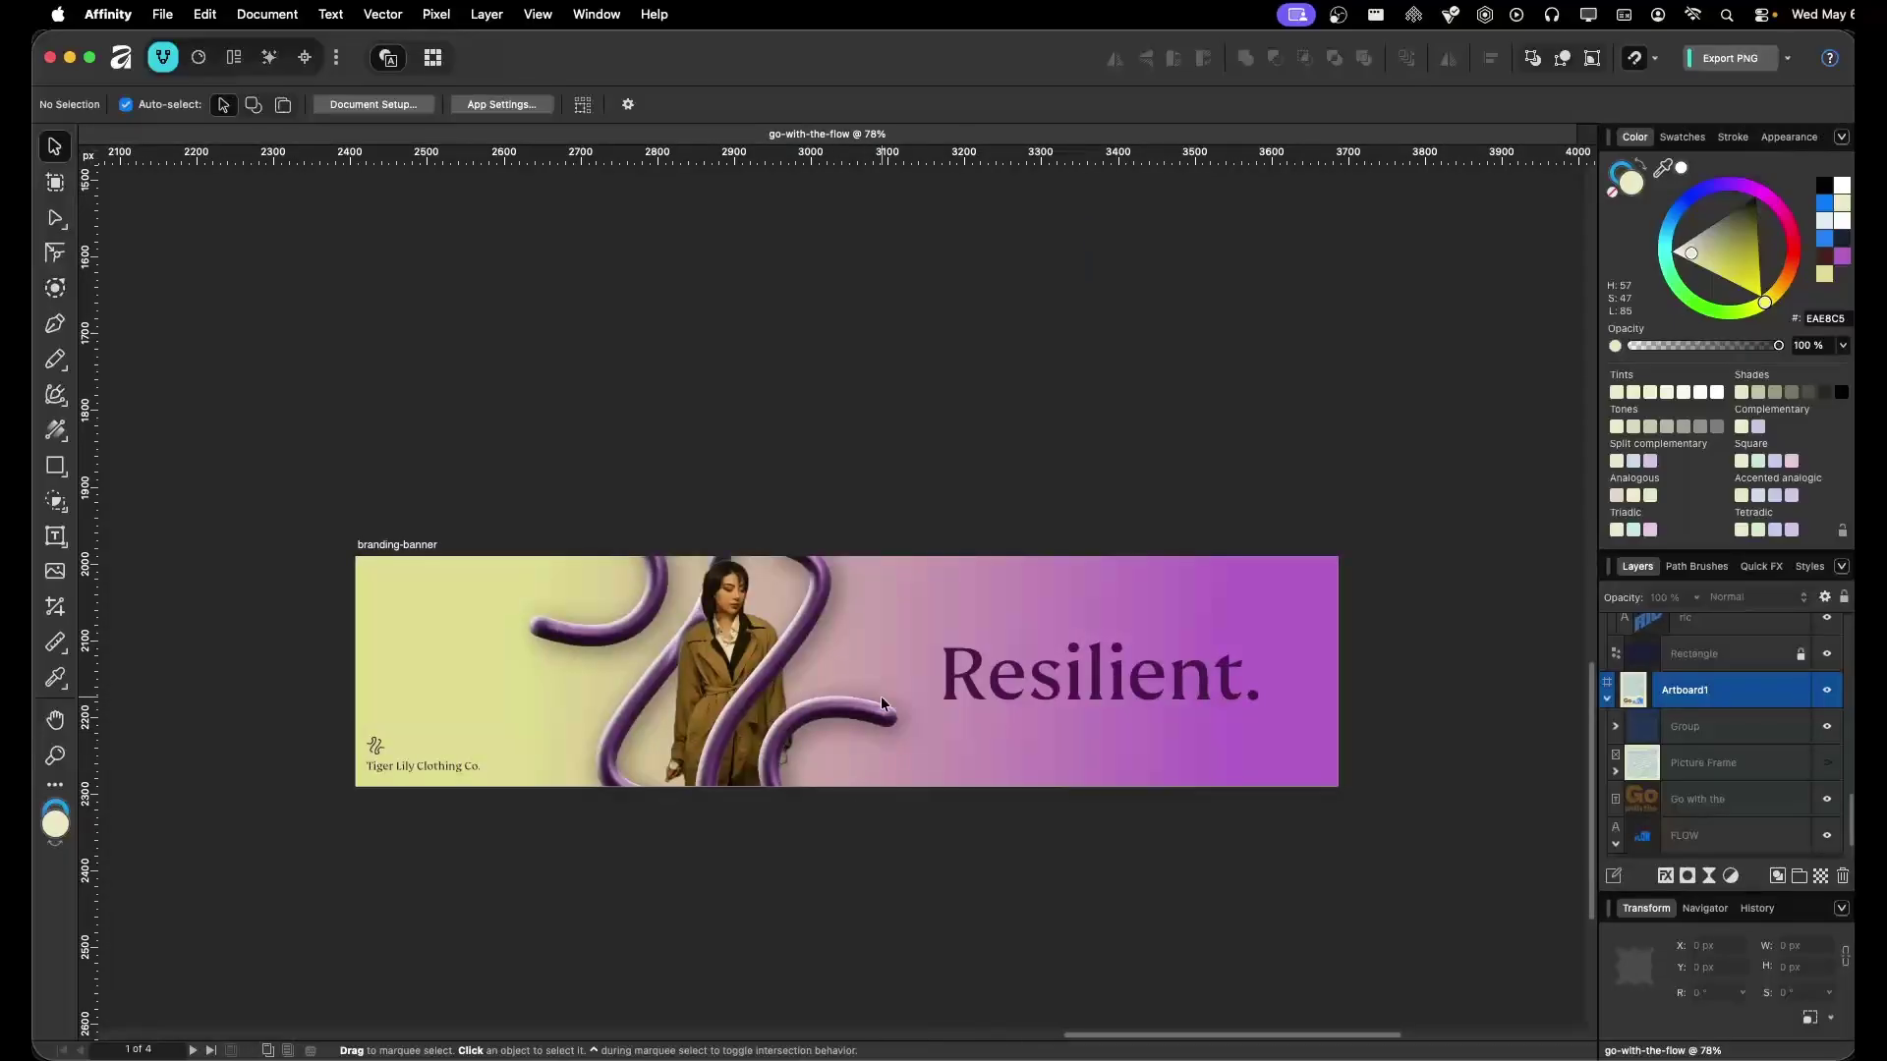
scroll(863, 749, "up", 1)
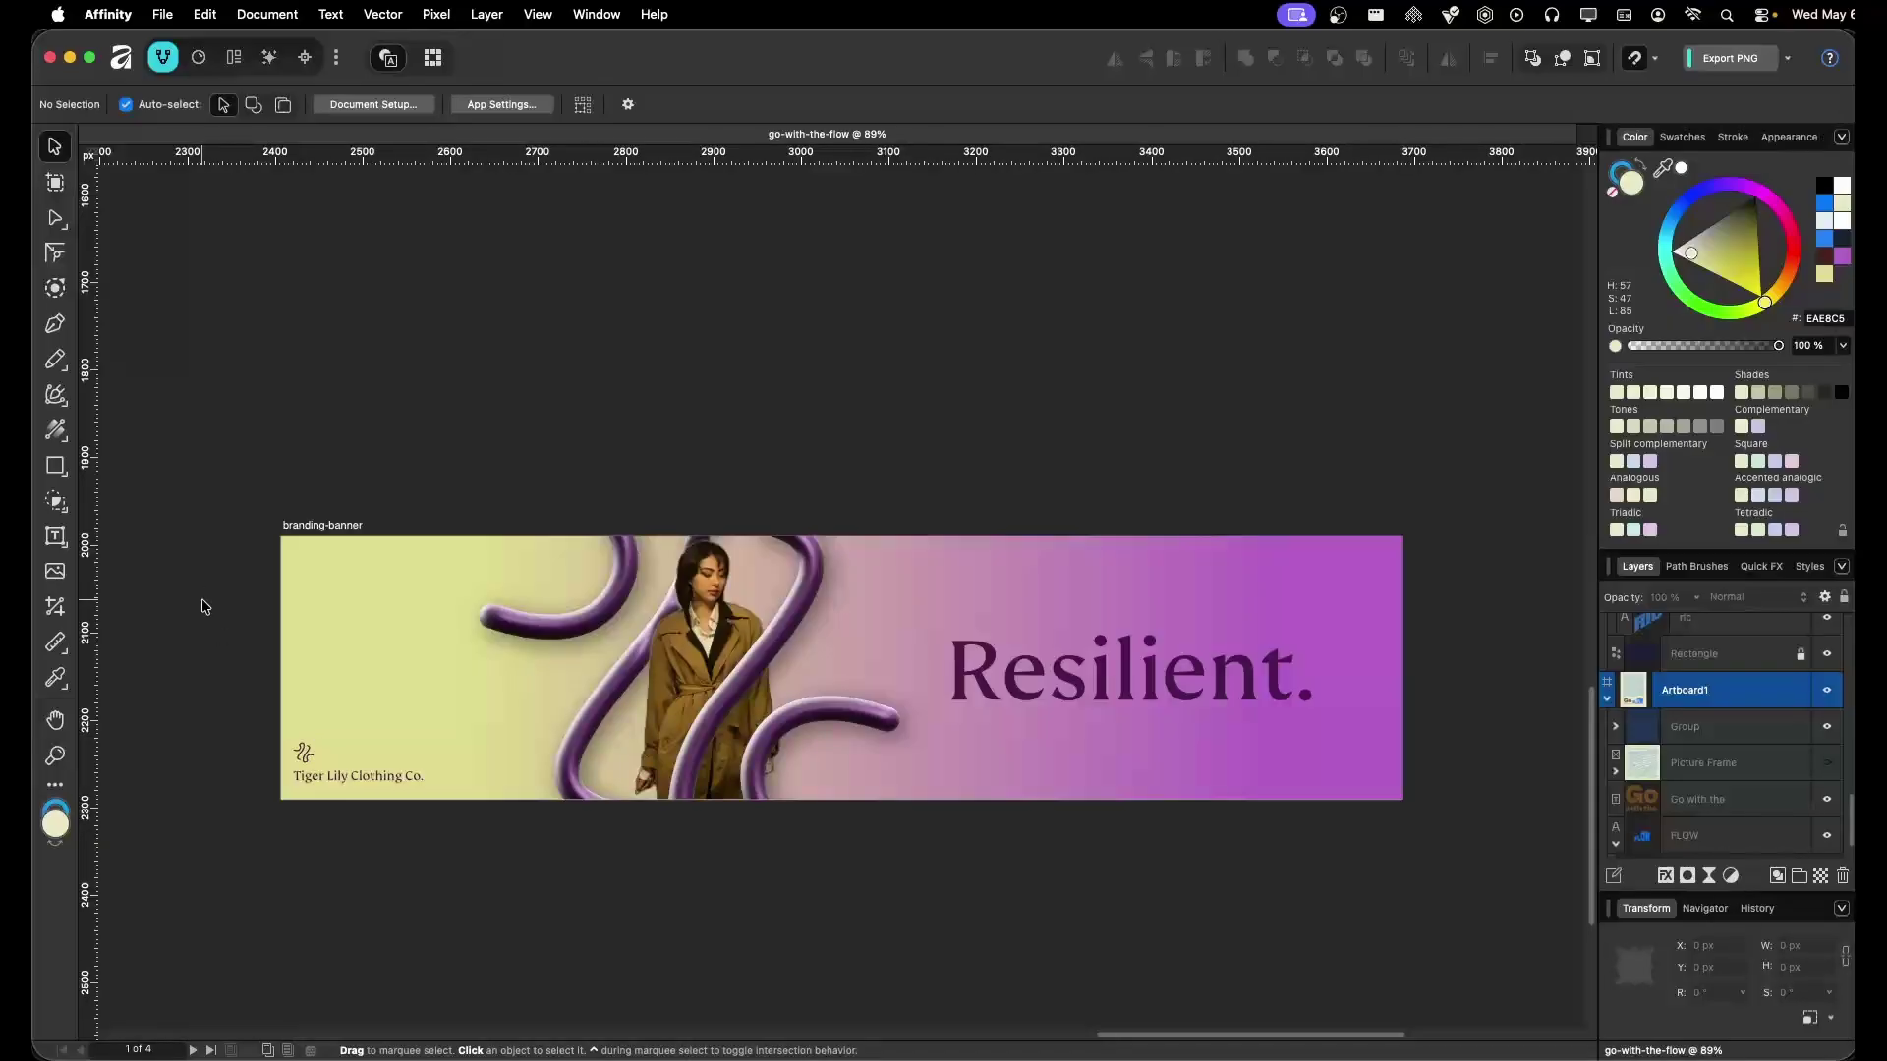
scroll(267, 610, "up", 1)
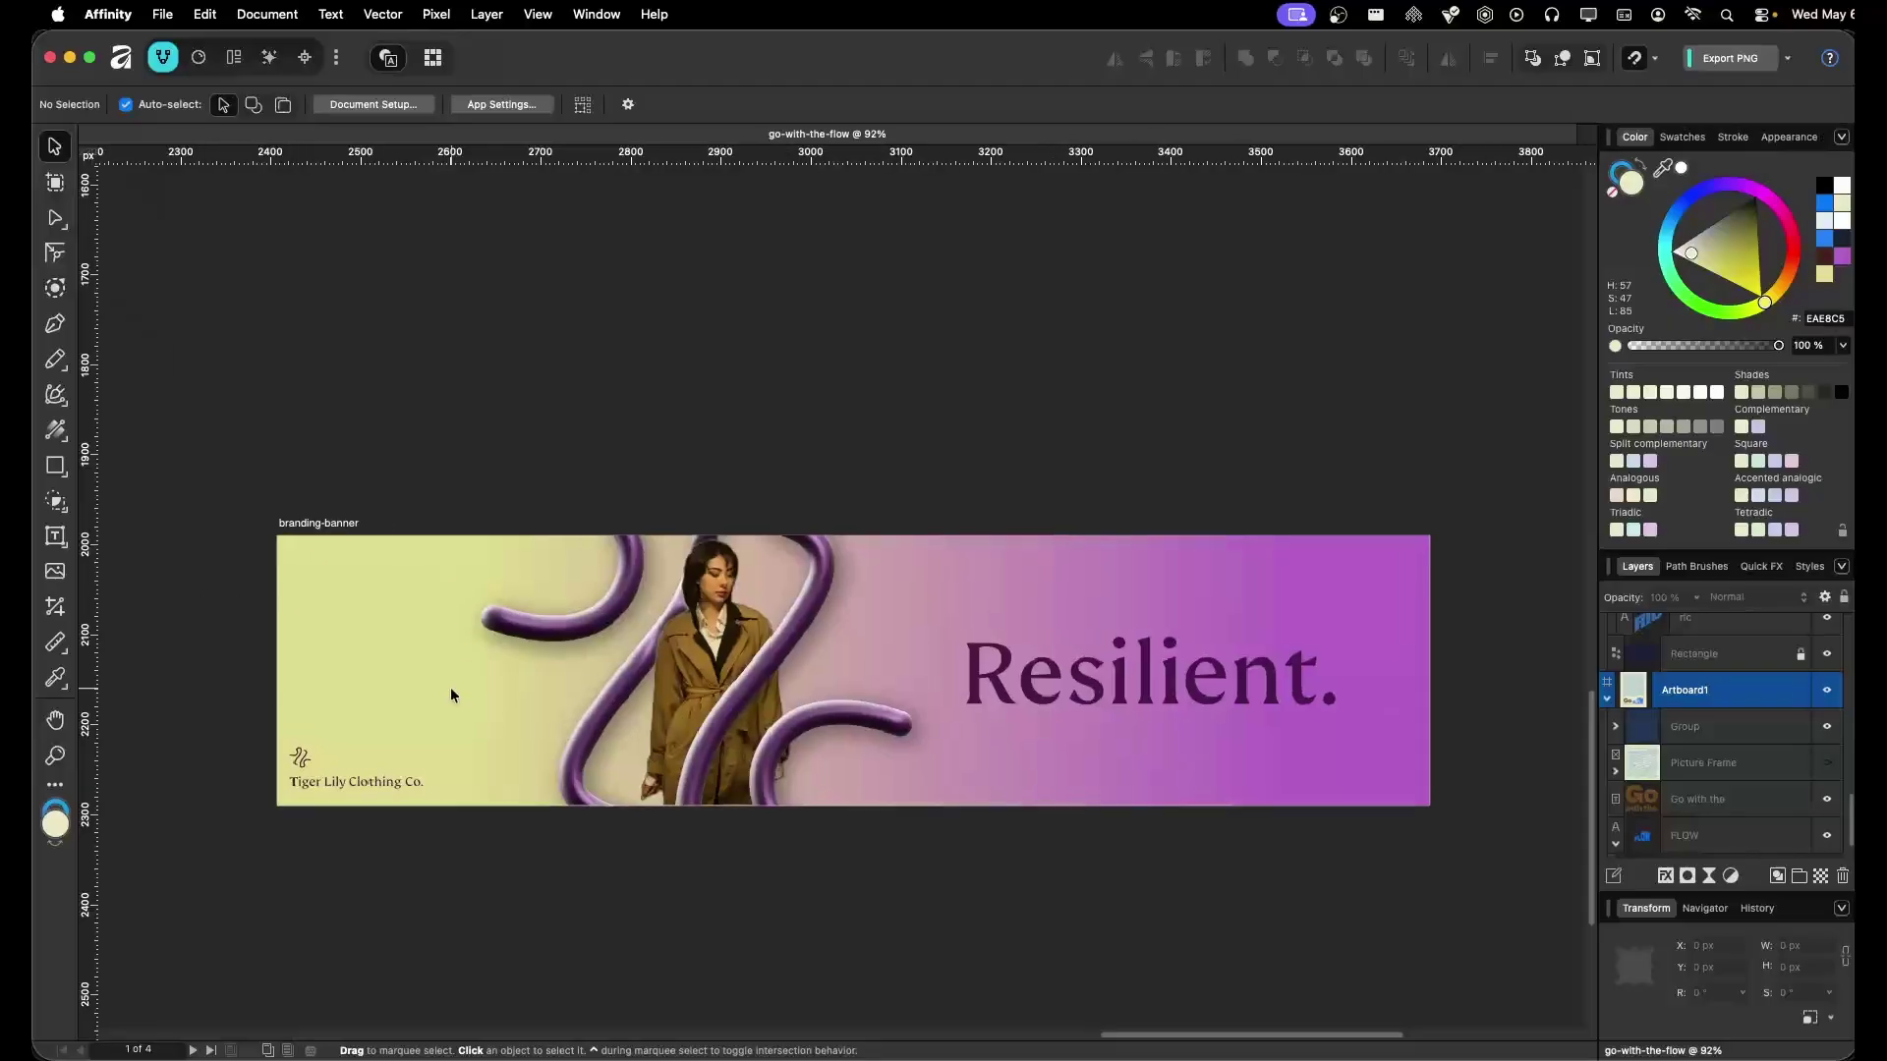
scroll(637, 918, "right", 1)
scroll(637, 918, "down", 1)
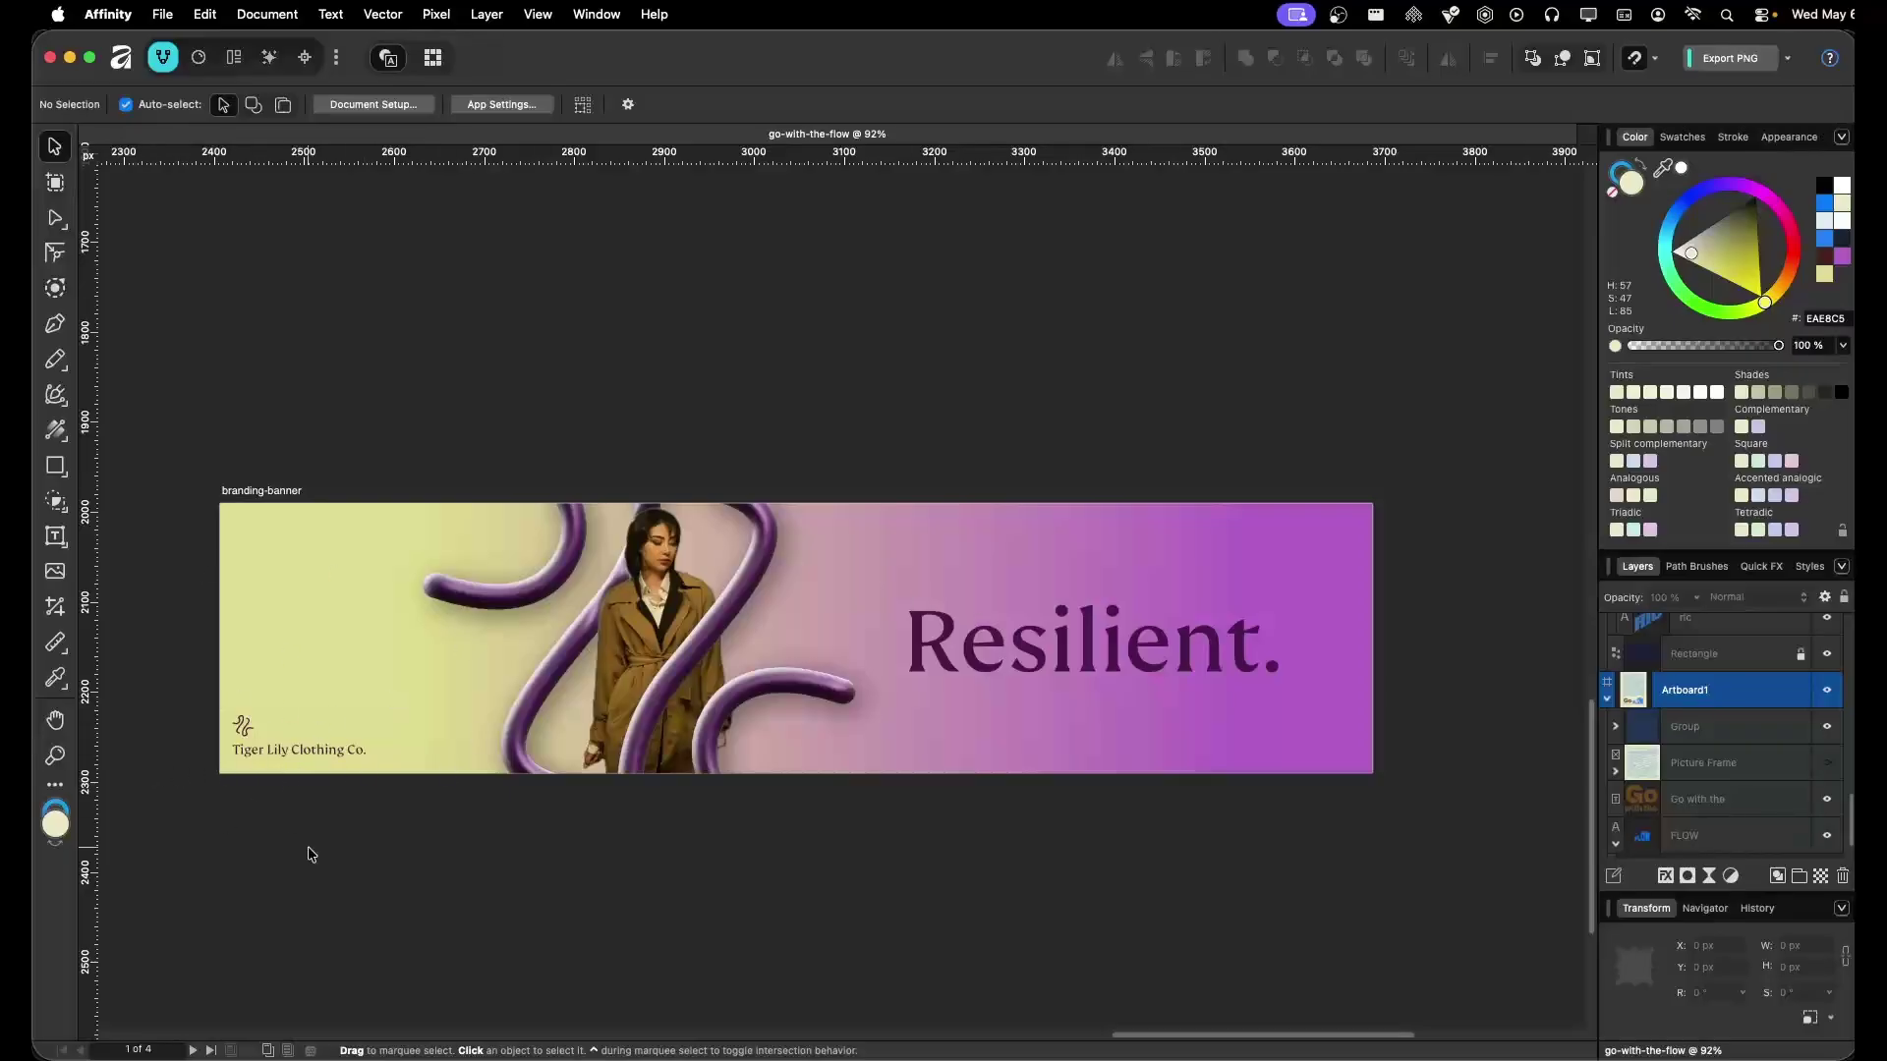
scroll(698, 616, "up", 3)
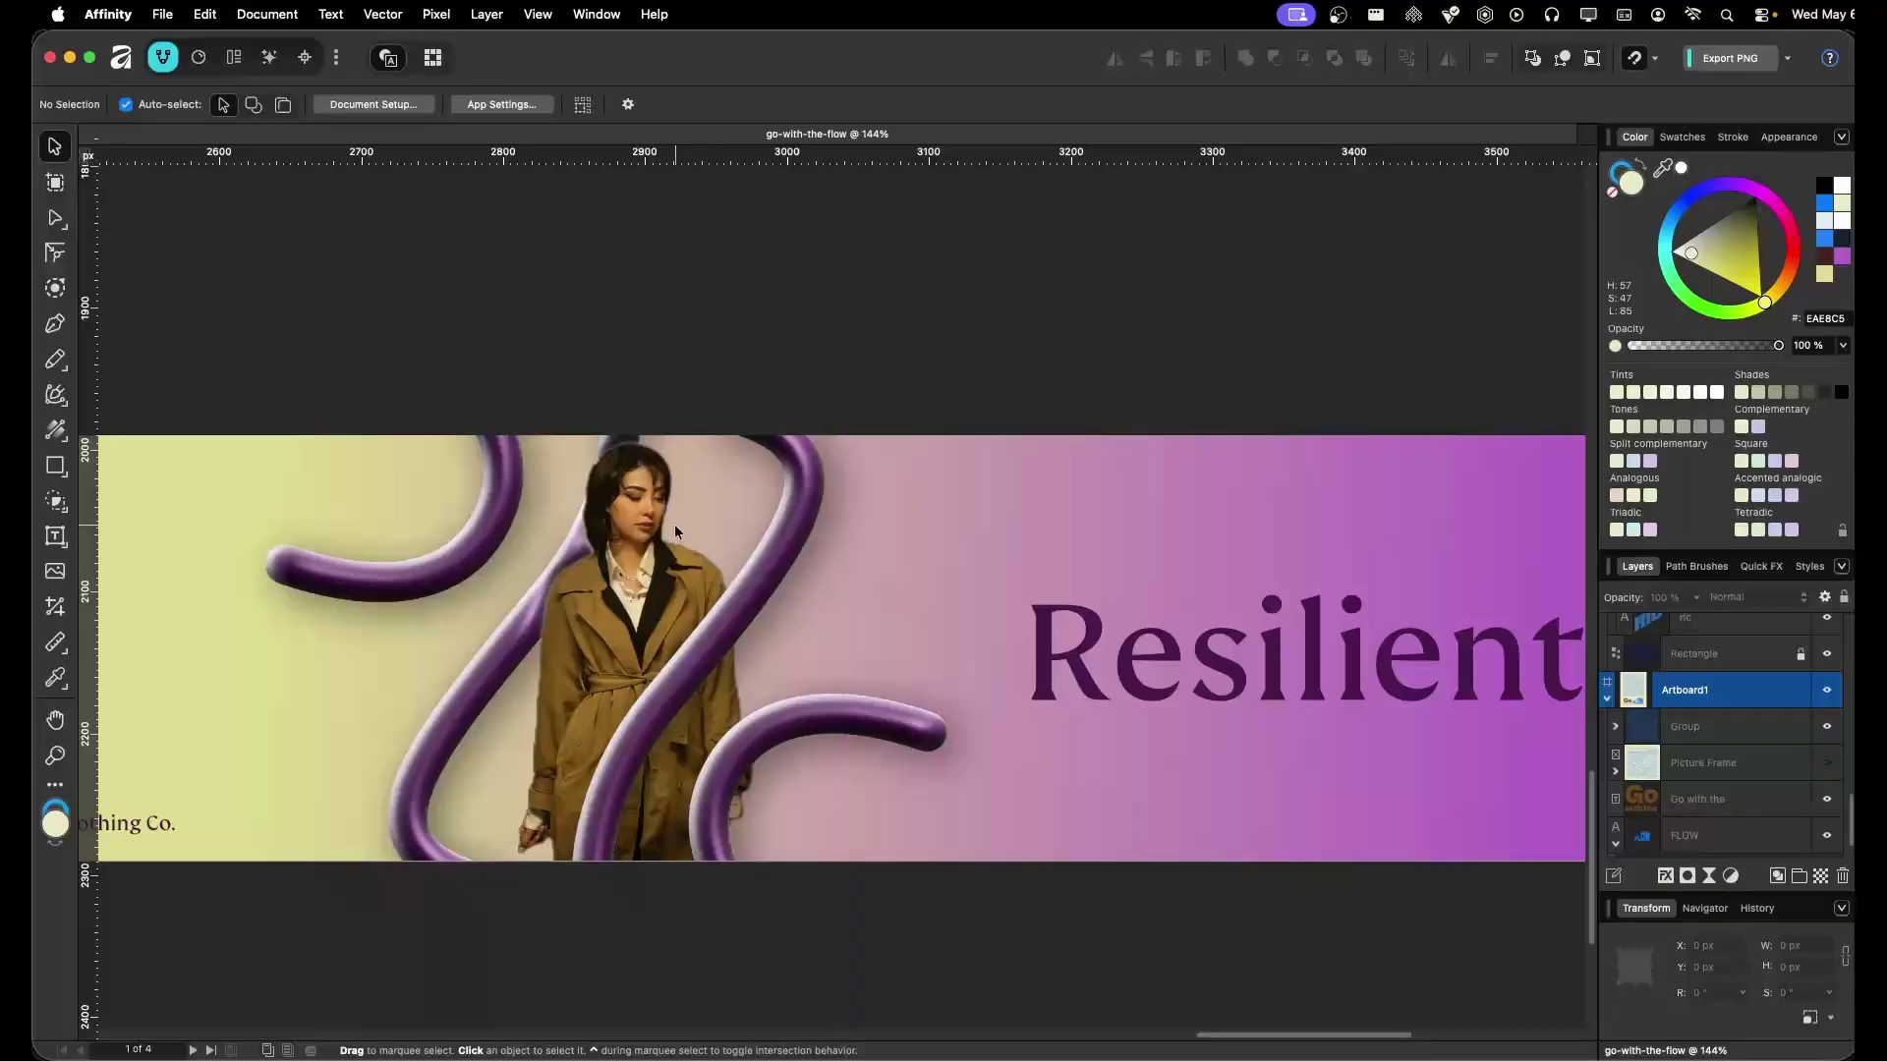
Turn off the ribbon group's Bevel / Emboss, 3D, Inner Shadow, Inner Glow and Outer Shadow effects to inspect the flat artwork
left_click(774, 601)
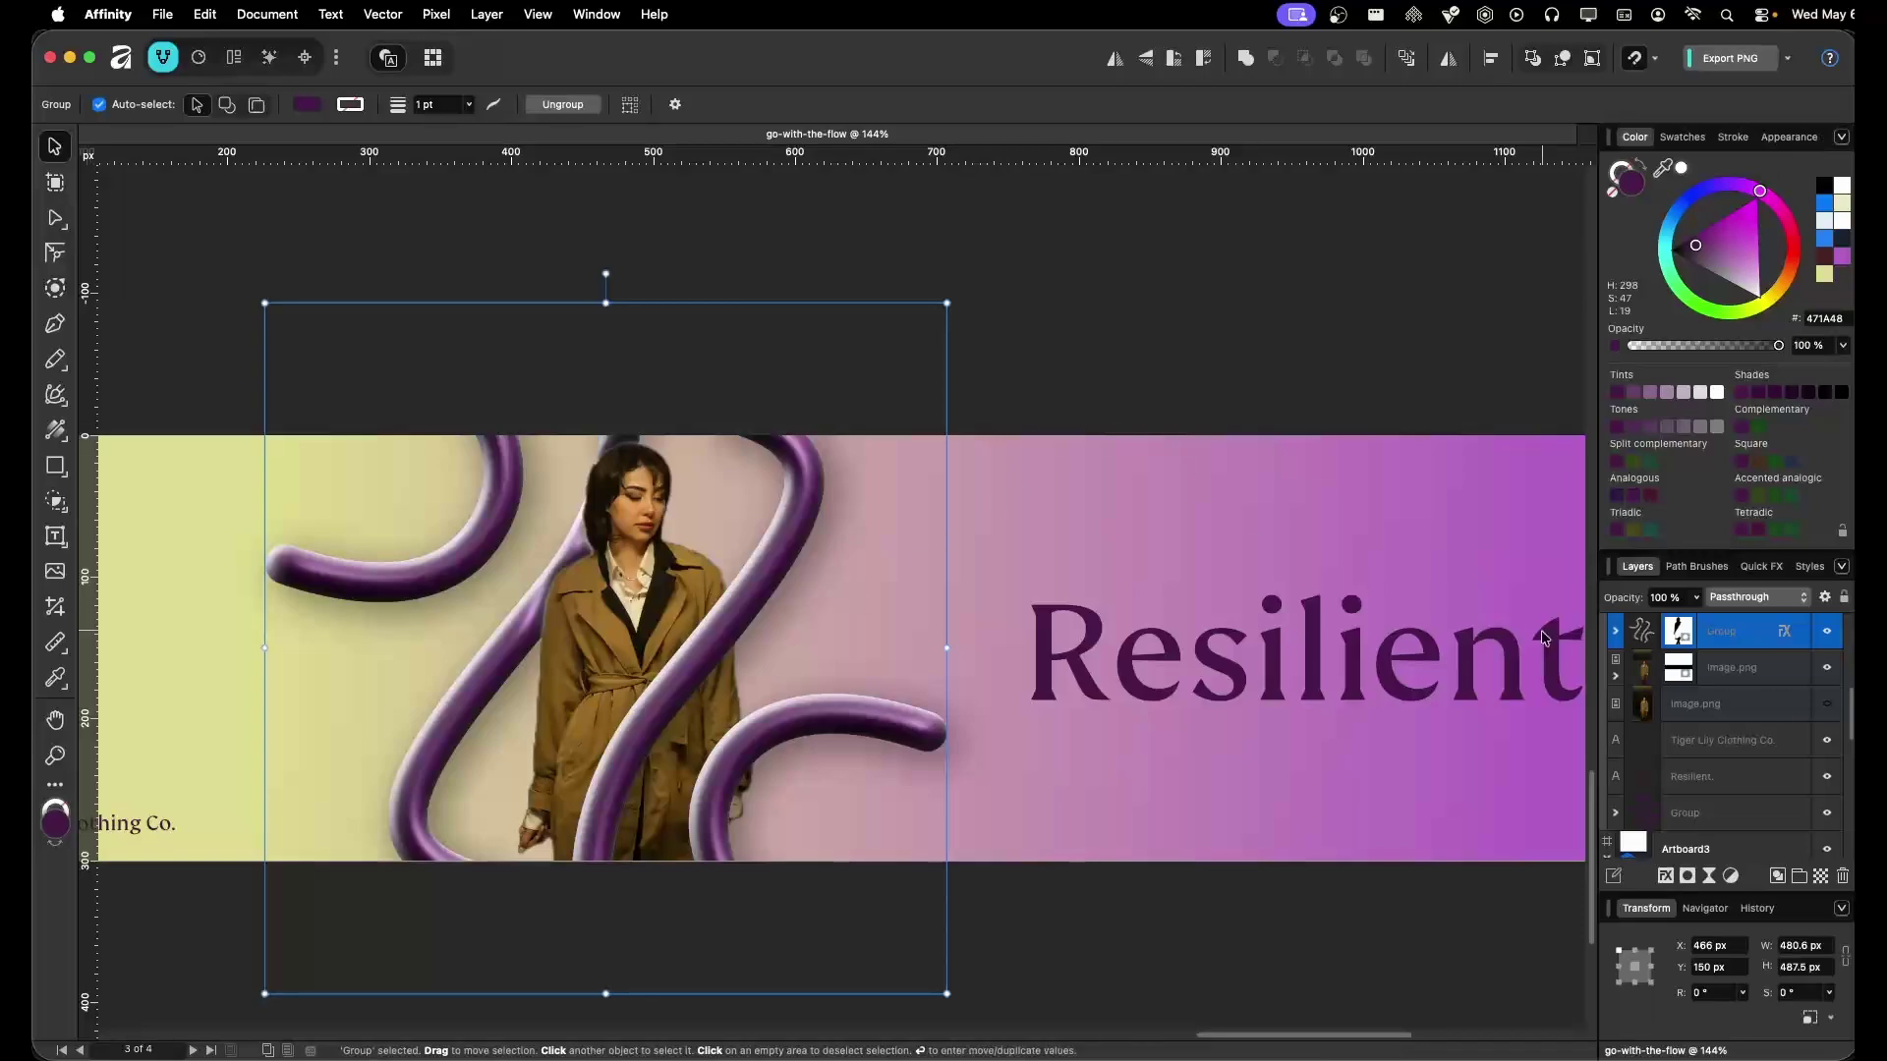
left_click(1785, 632)
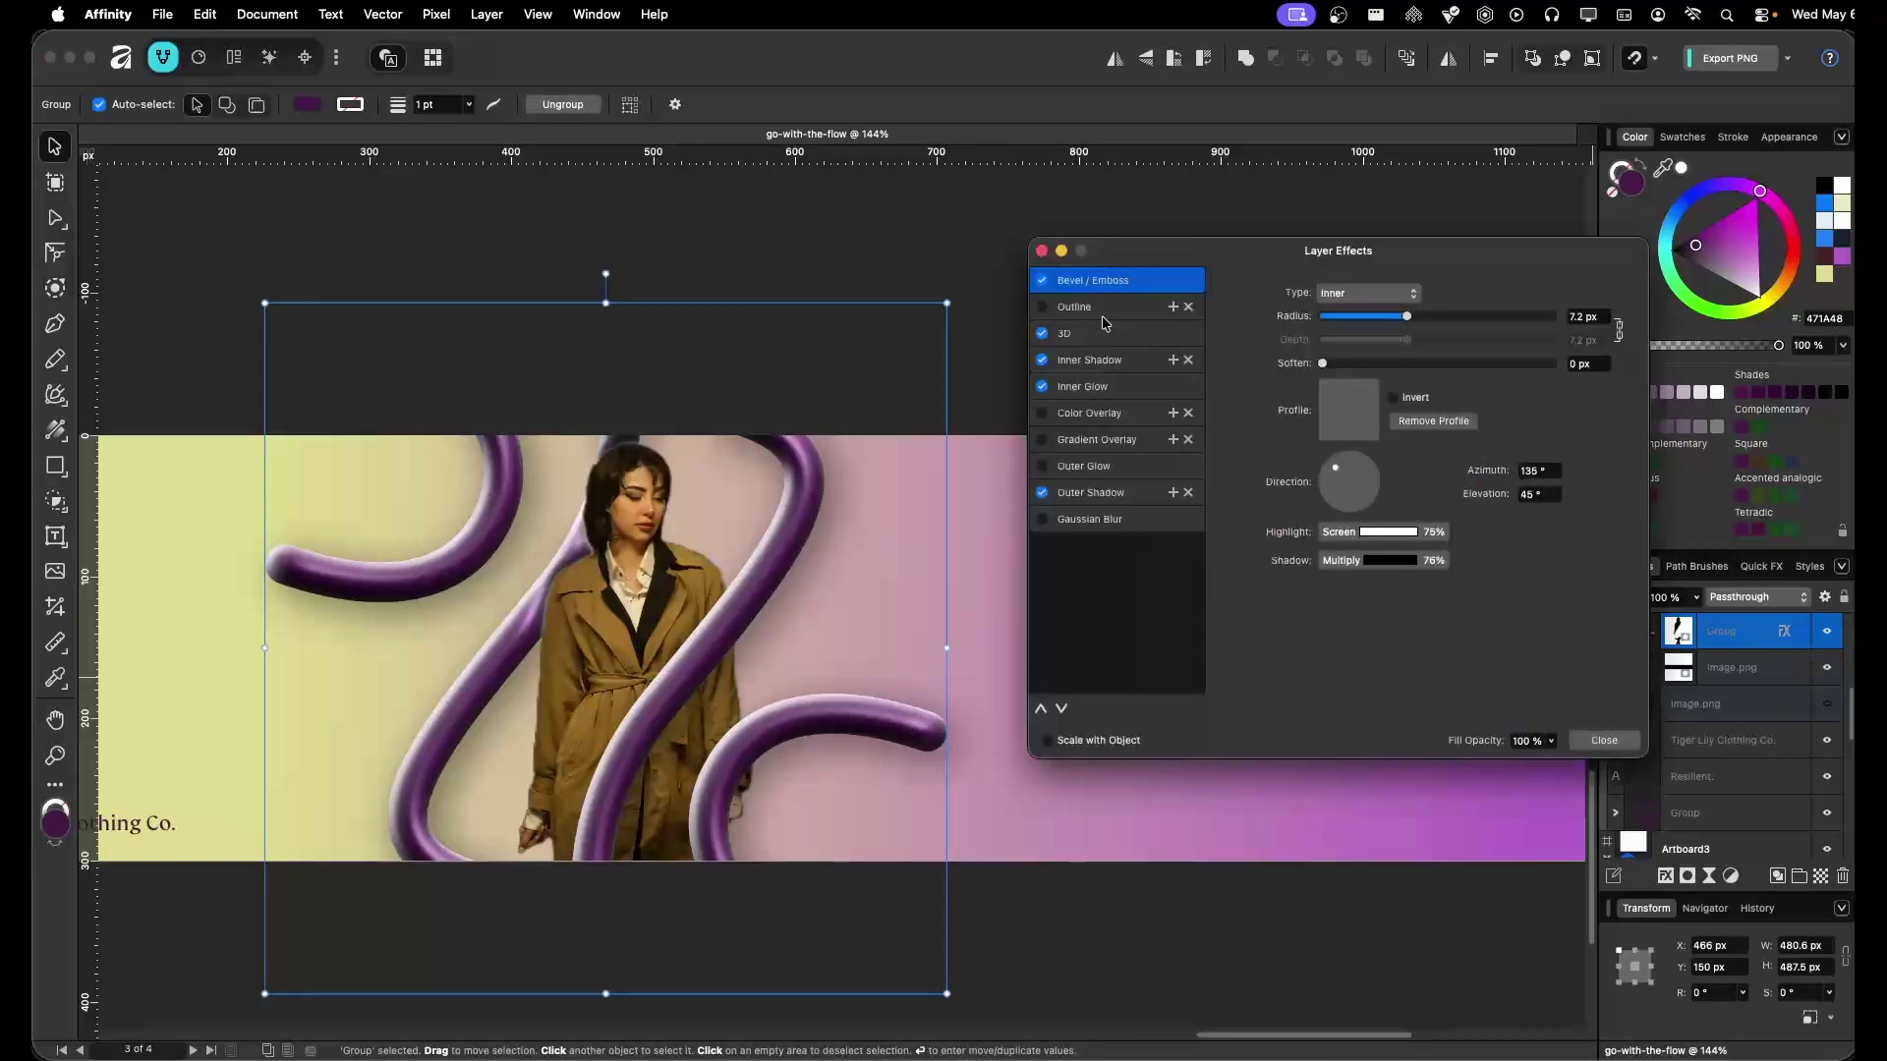
left_click(1041, 280)
left_click(1041, 333)
left_click(1042, 360)
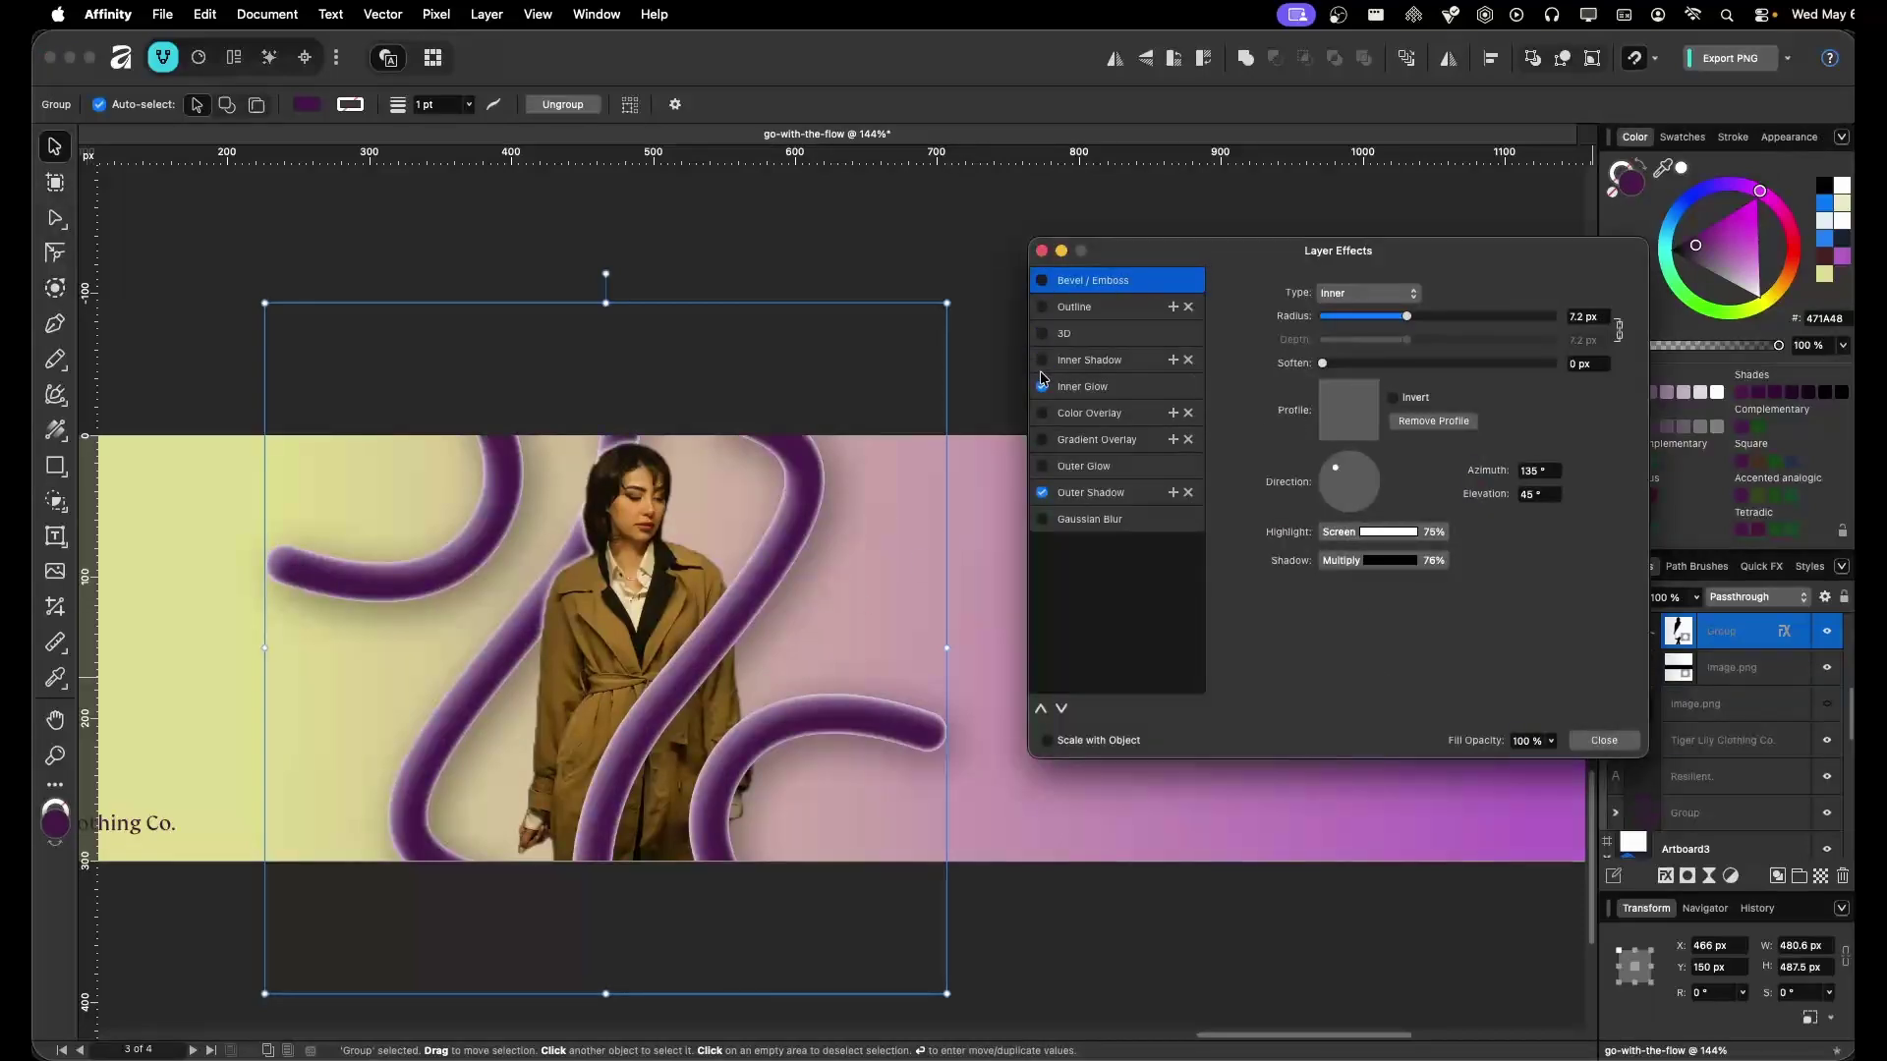
left_click(1042, 386)
left_click(1042, 492)
scroll(941, 590, "down", 5)
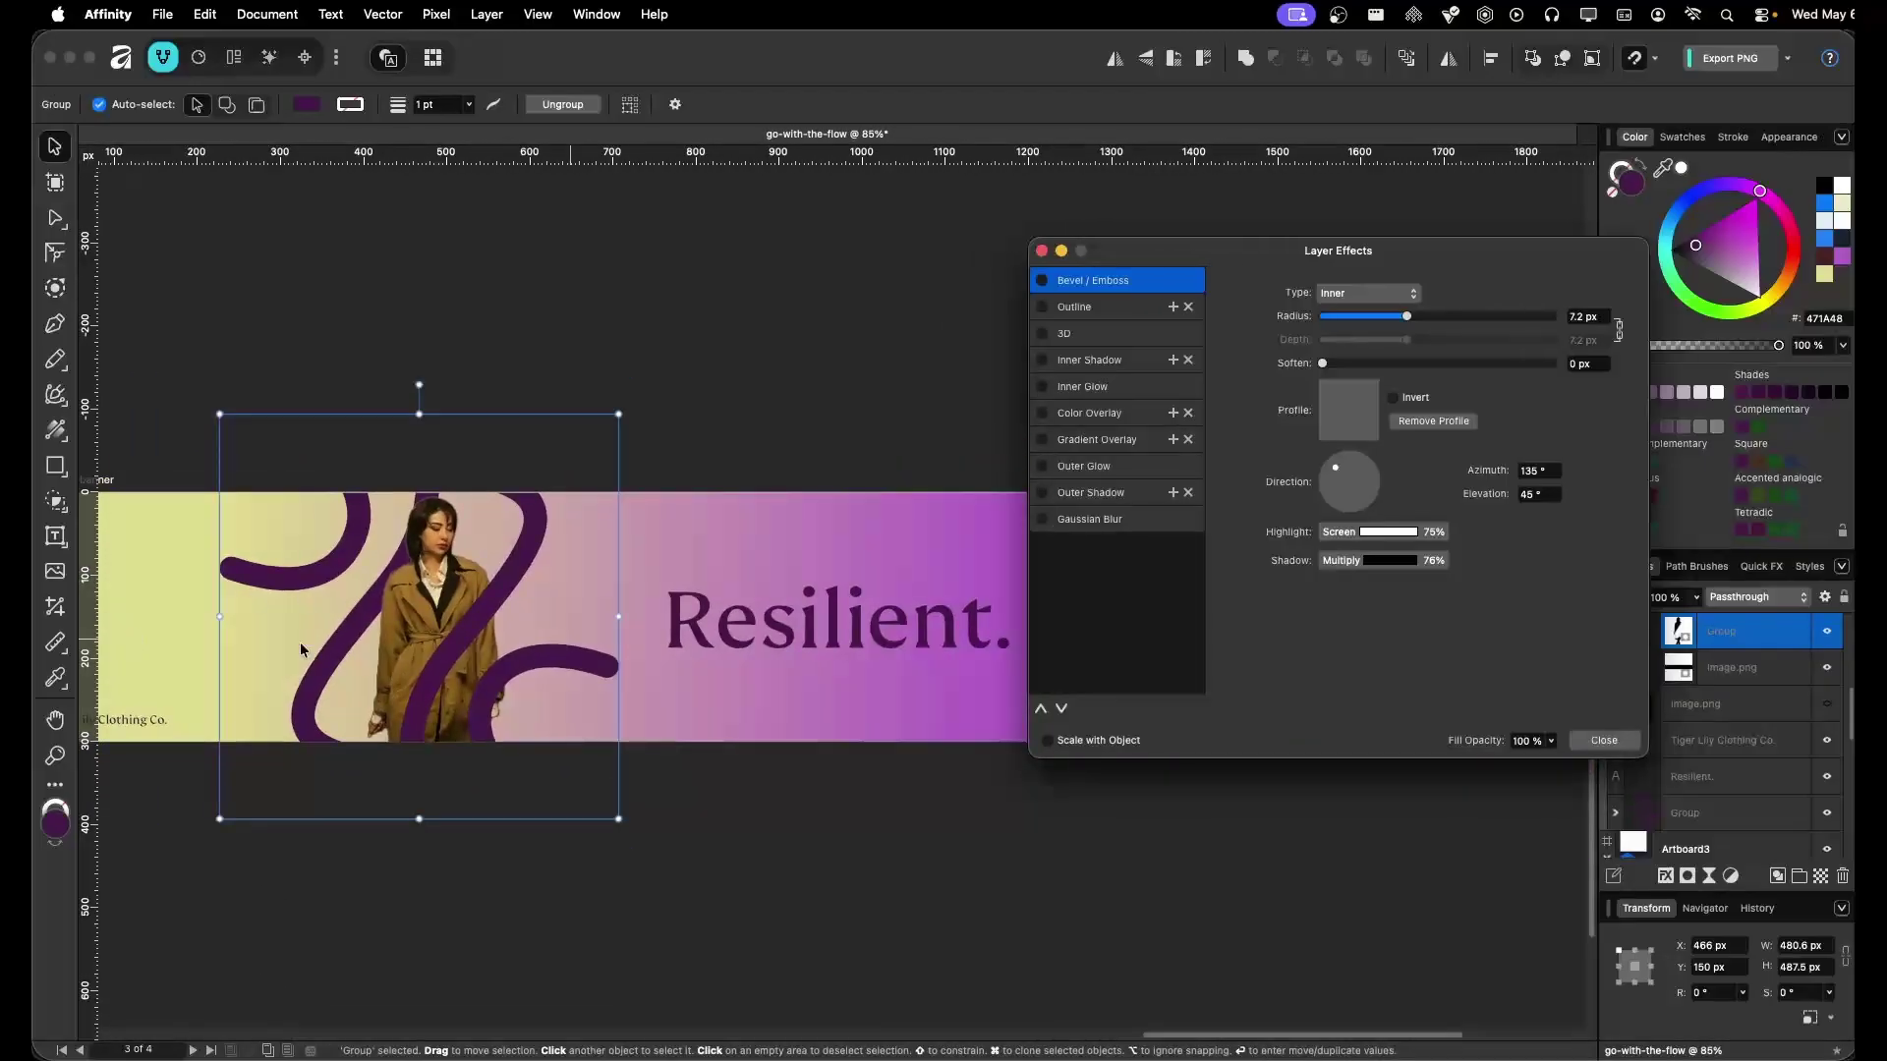
scroll(544, 570, "up", 2)
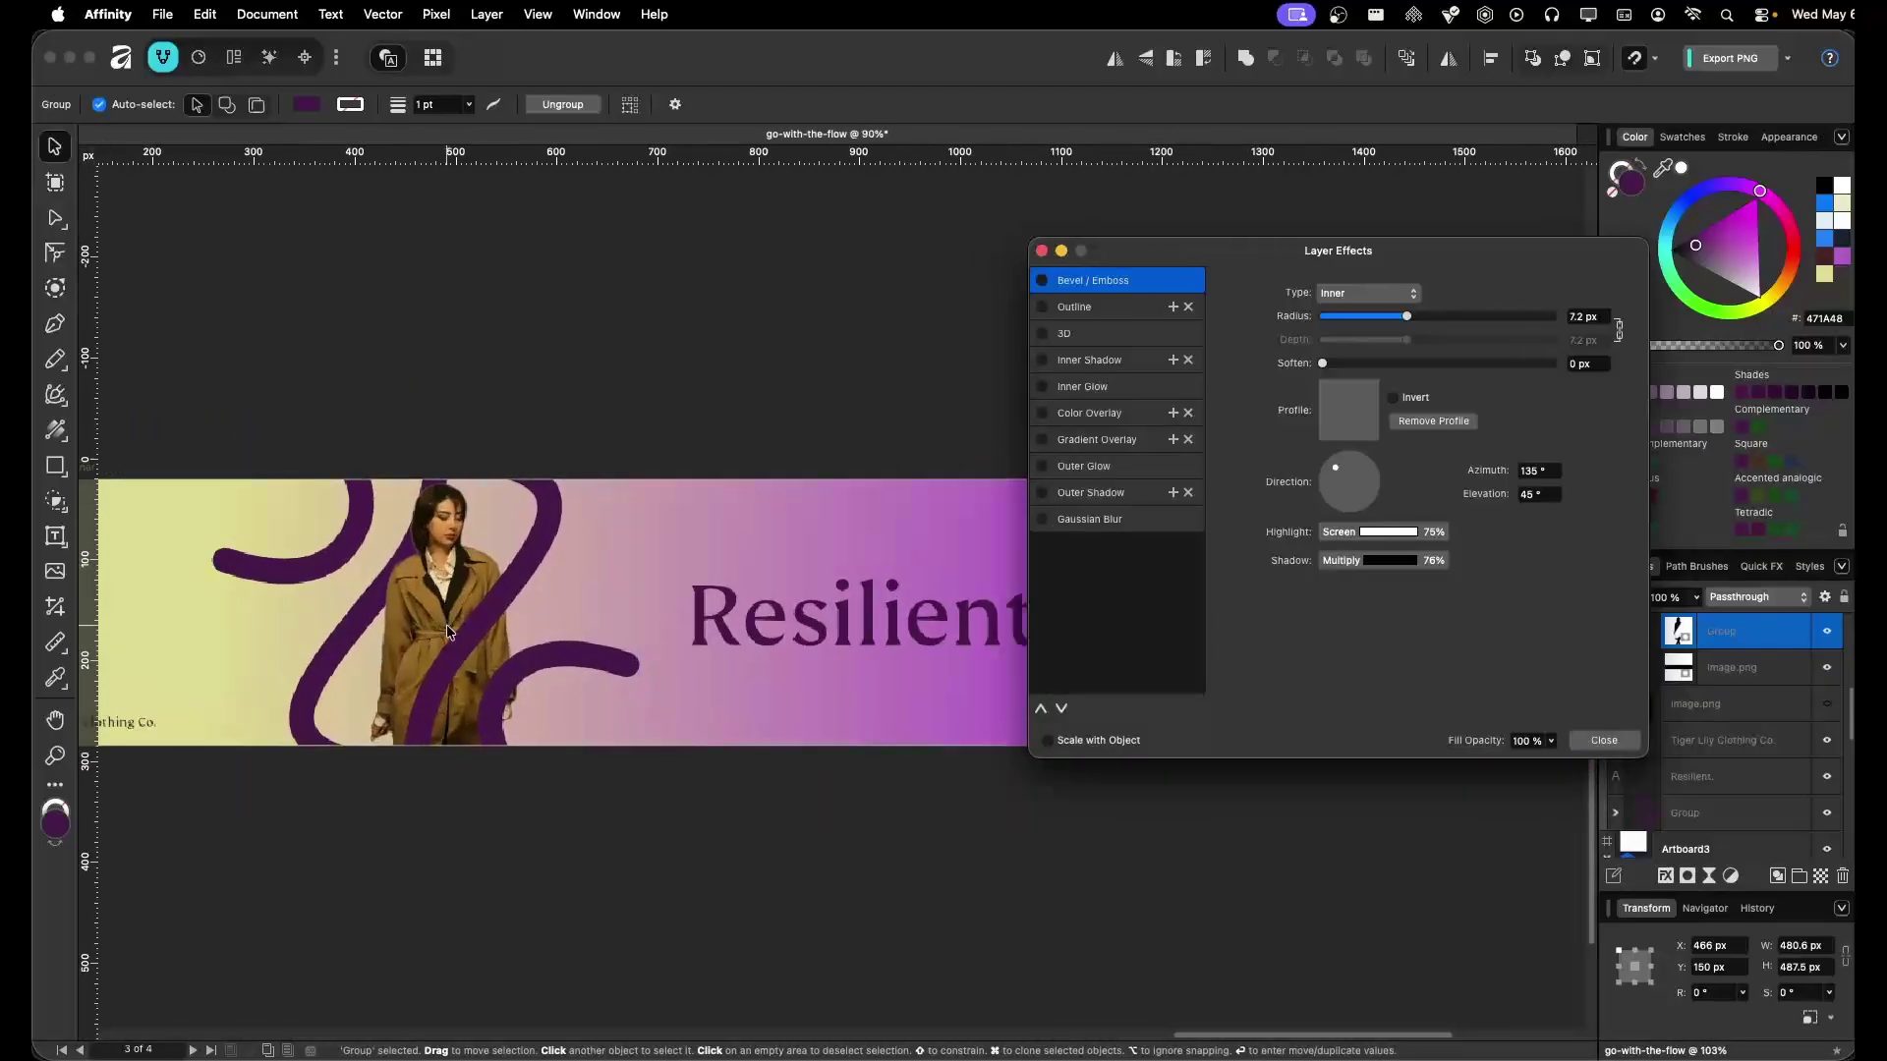
scroll(533, 609, "down", 2)
scroll(603, 371, "up", 10)
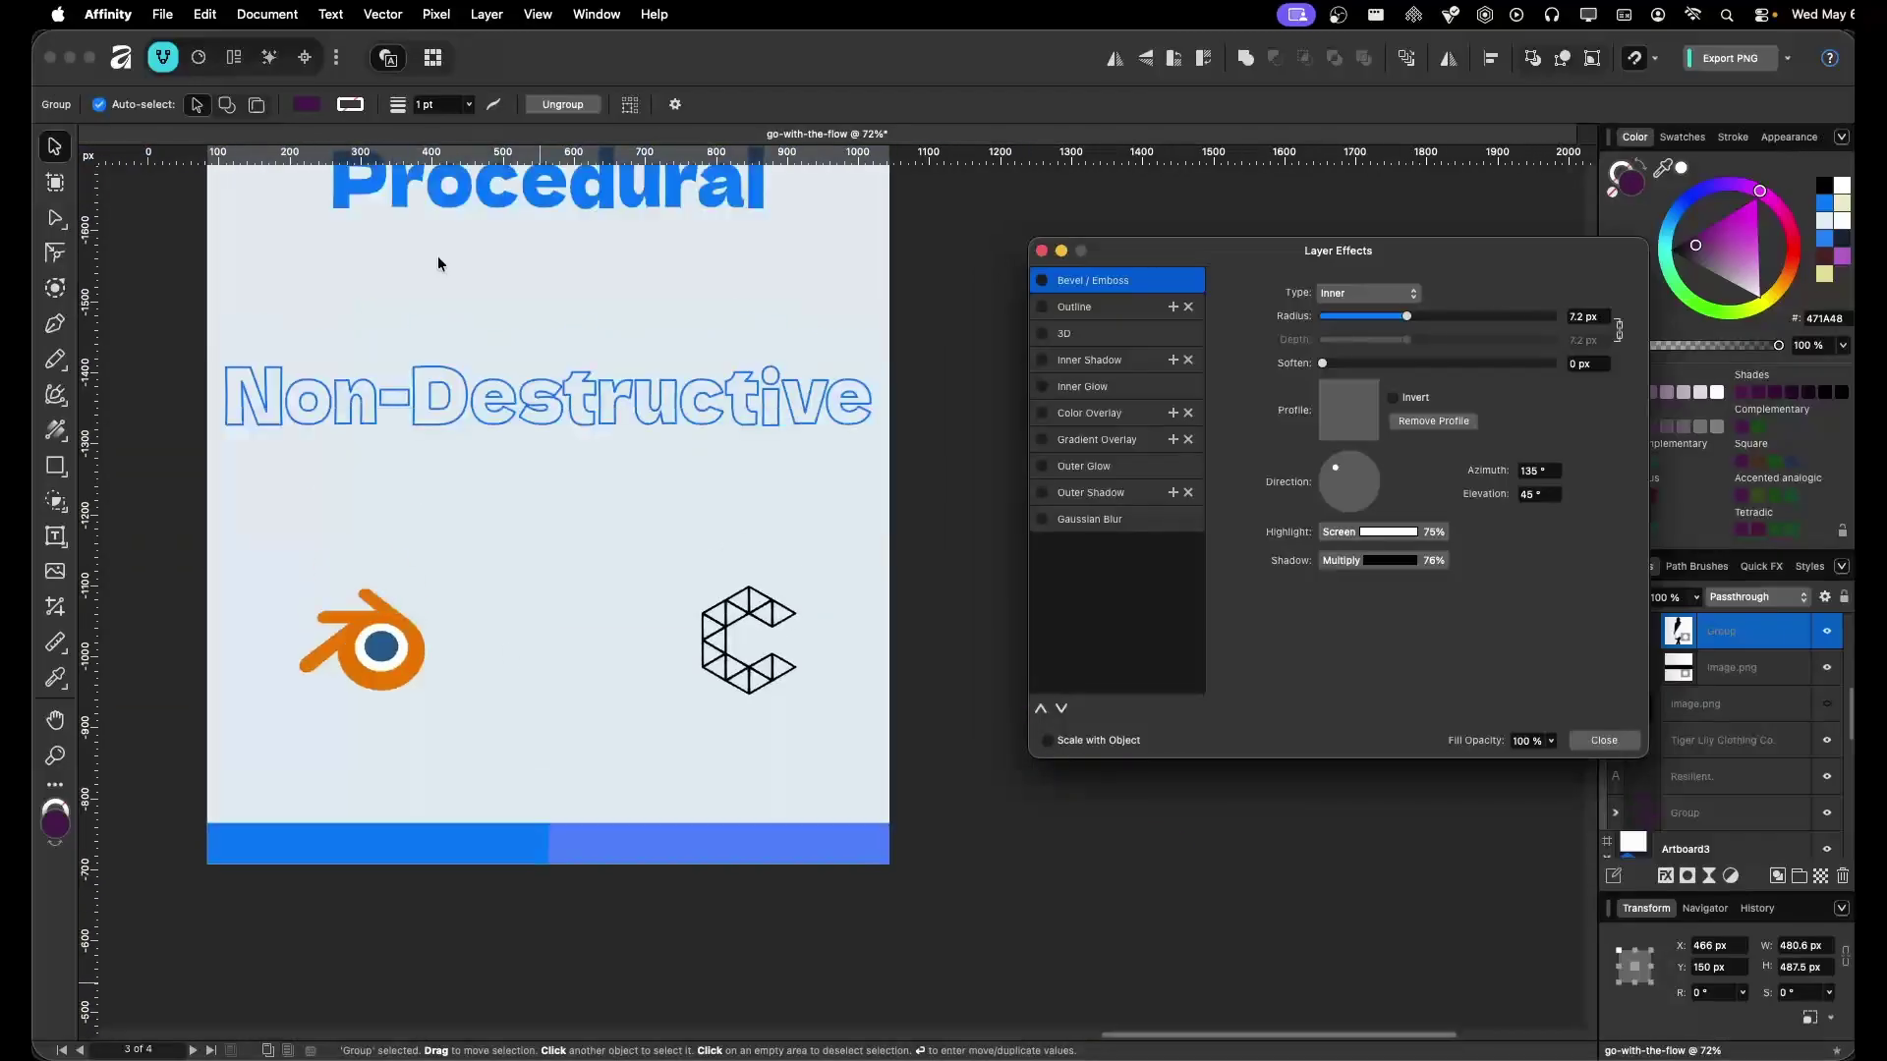
scroll(623, 657, "down", 10)
scroll(607, 673, "up", 1)
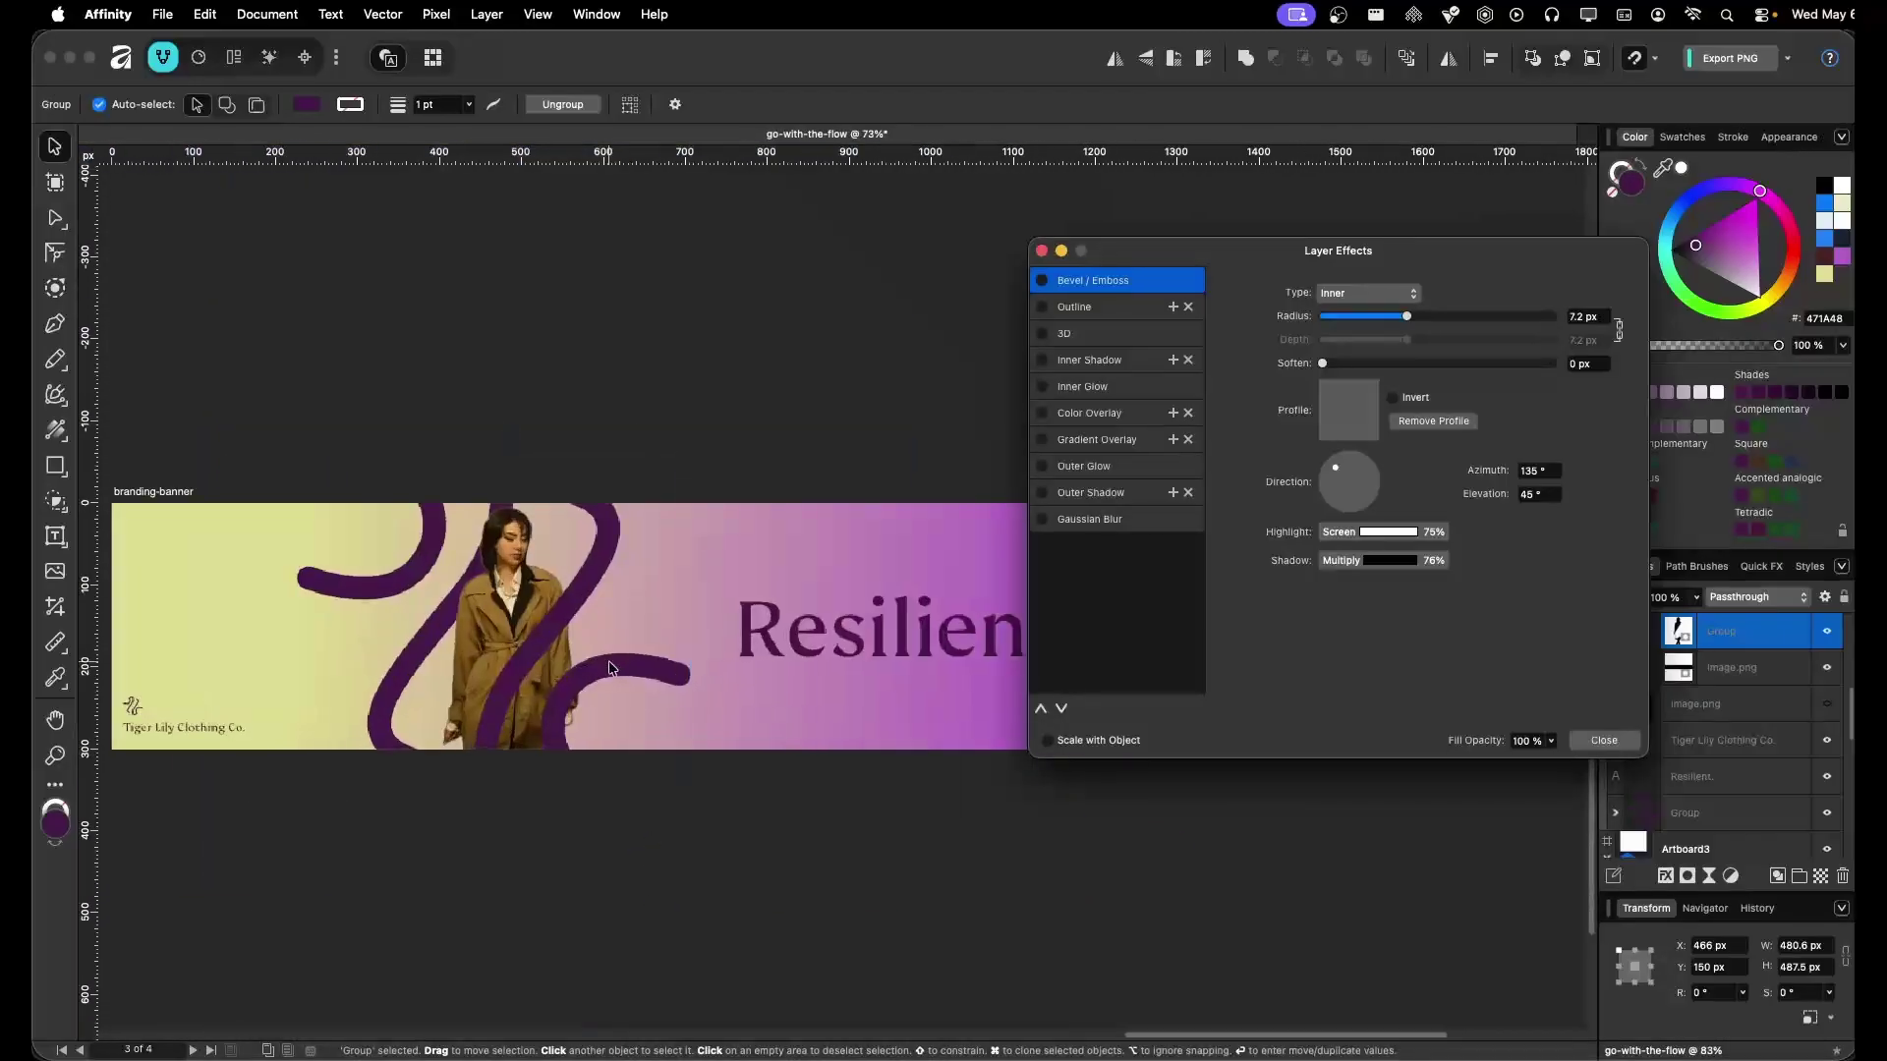
Turn the ribbon group's Bevel / Emboss, 3D, Inner Shadow, Inner Glow and Outer Shadow effects back on and close the effects dialog
left_click(1042, 283)
left_click(1044, 307)
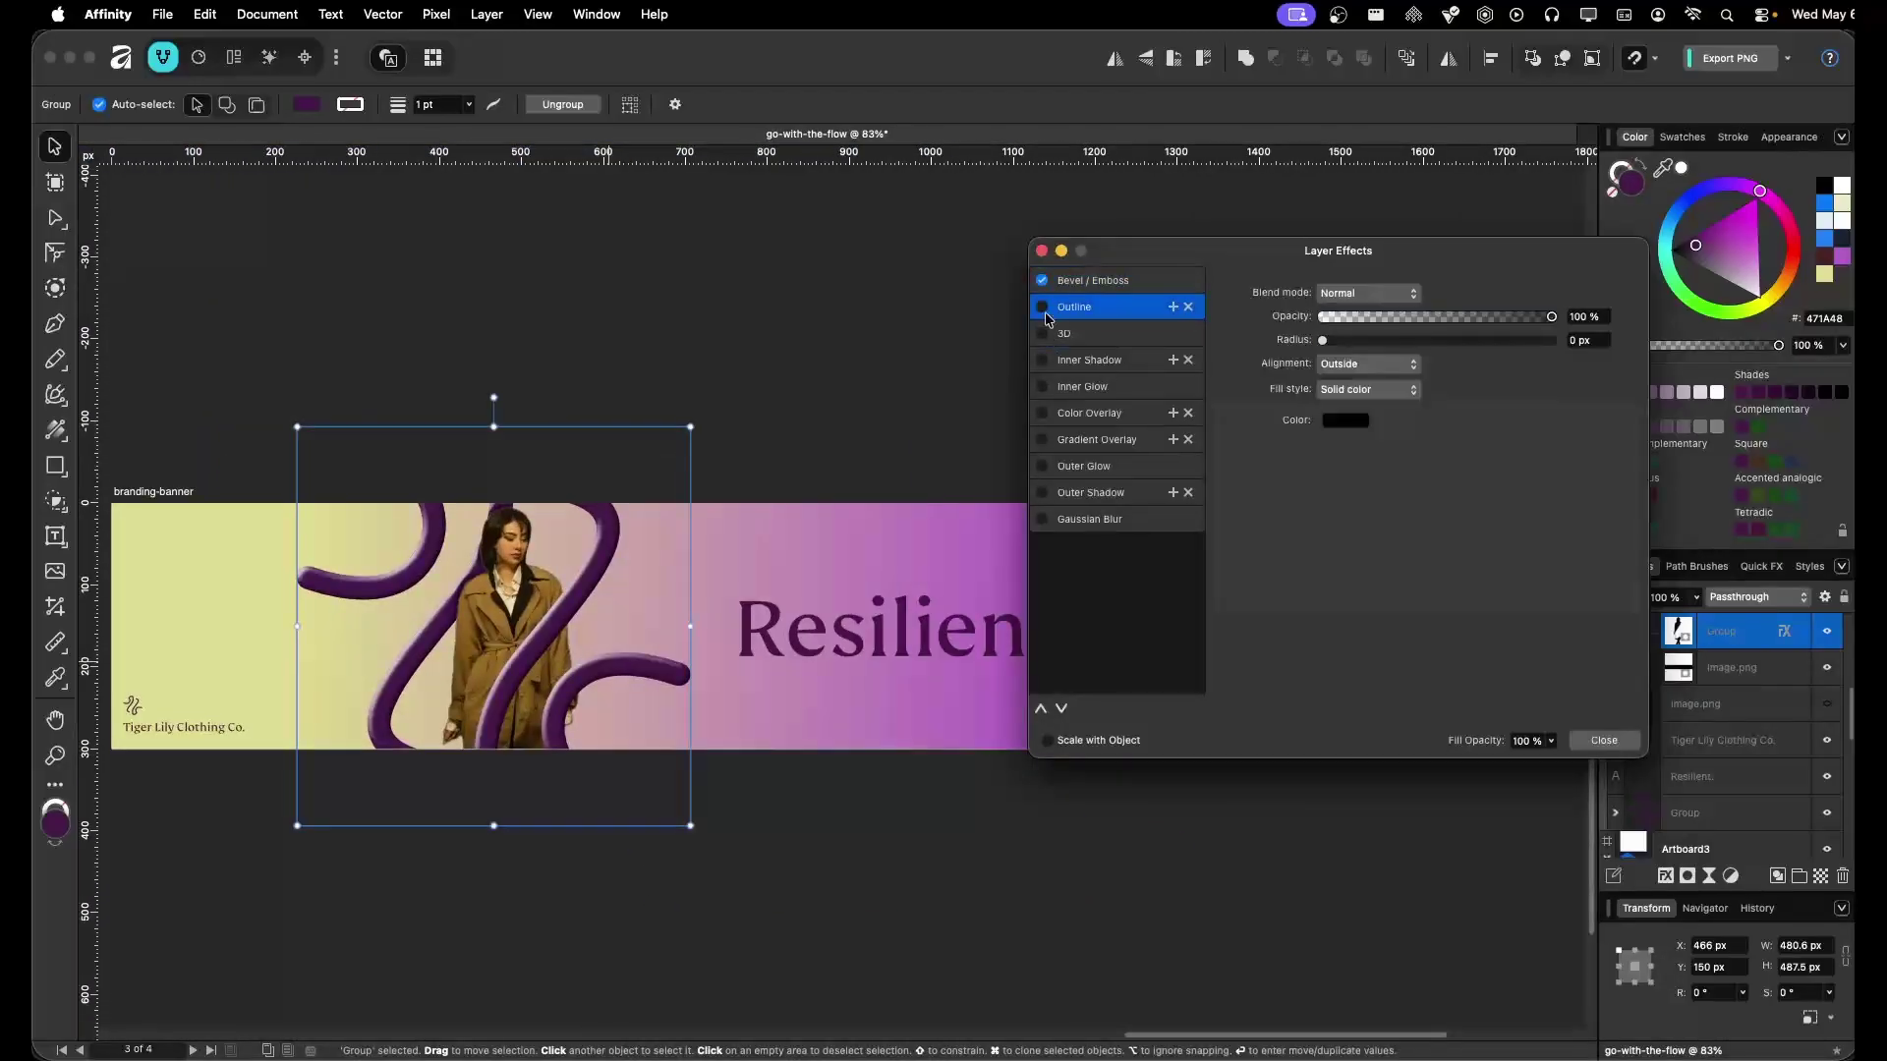
left_click(1043, 333)
left_click(1043, 360)
left_click(1042, 387)
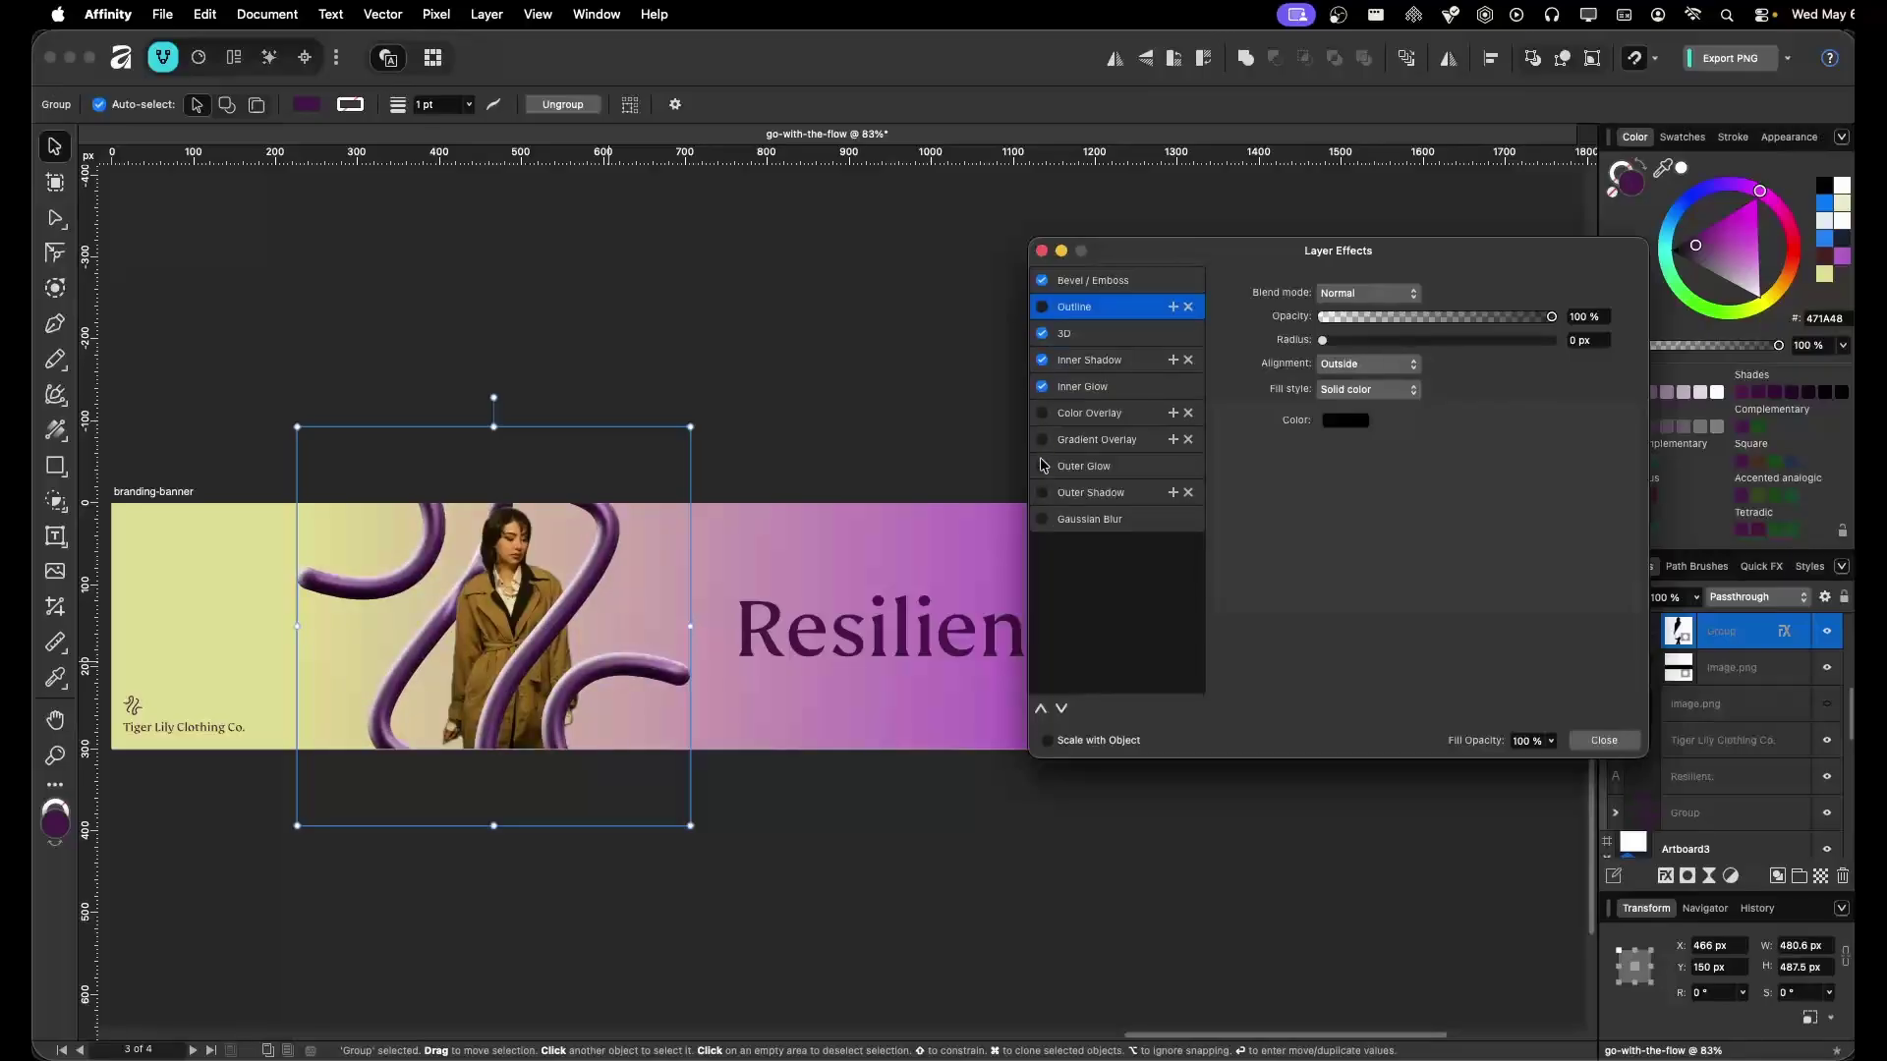
left_click(1043, 493)
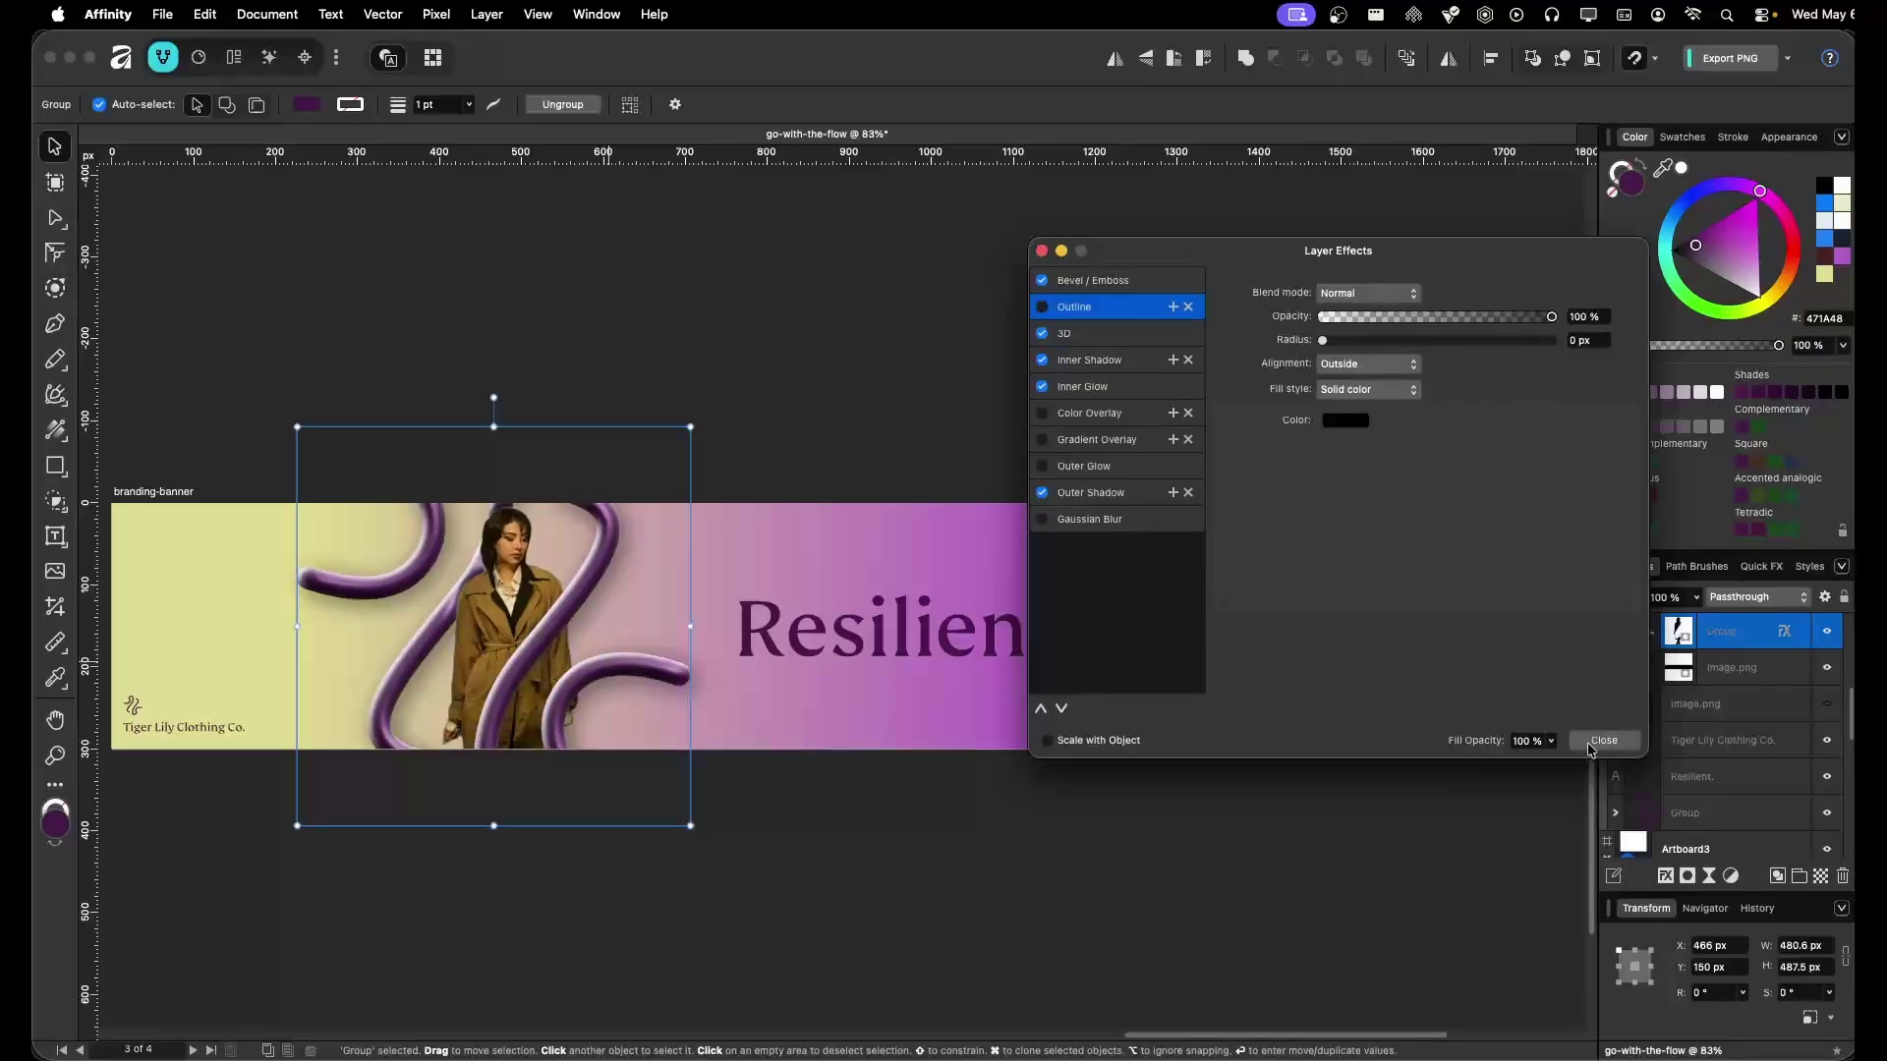
left_click(1594, 744)
left_click(763, 861)
scroll(600, 586, "up", 3)
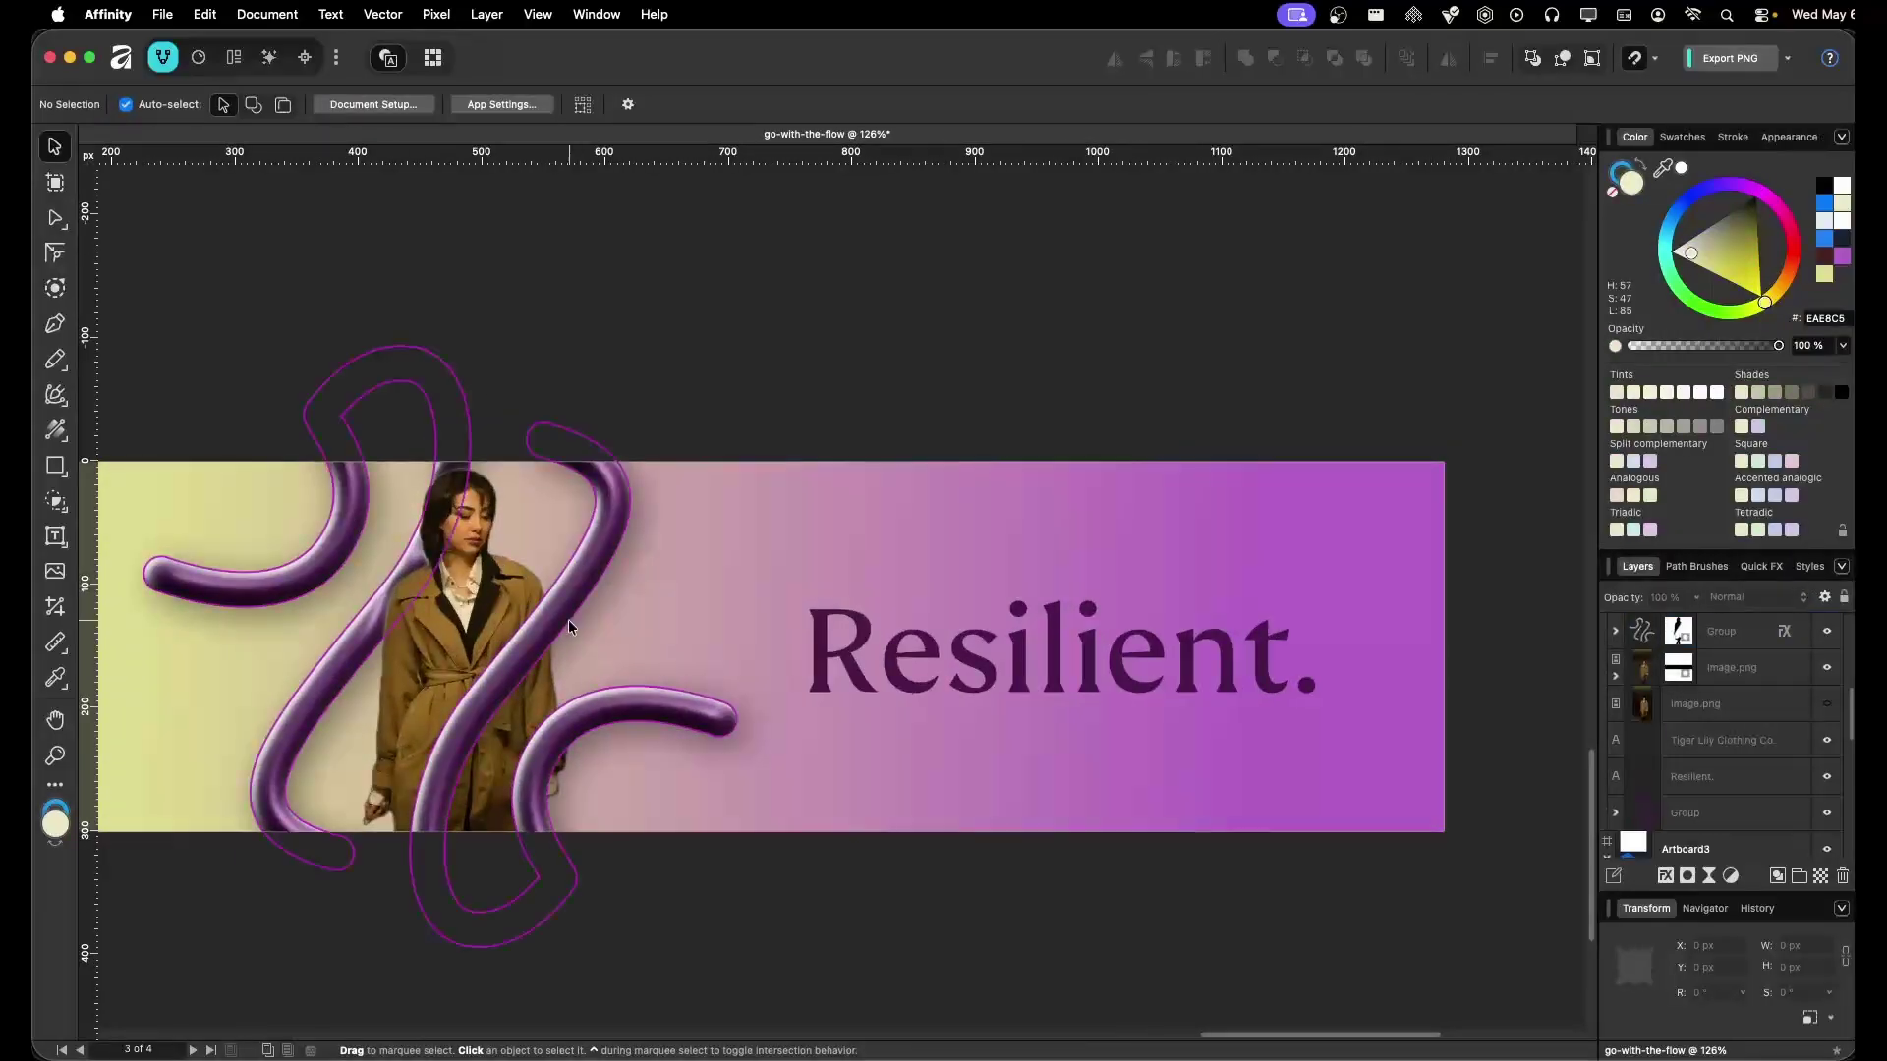
Adjust the ribbon group's Outer Shadow to 59% opacity, 8.3 px offset and 0% intensity
left_click(1781, 637)
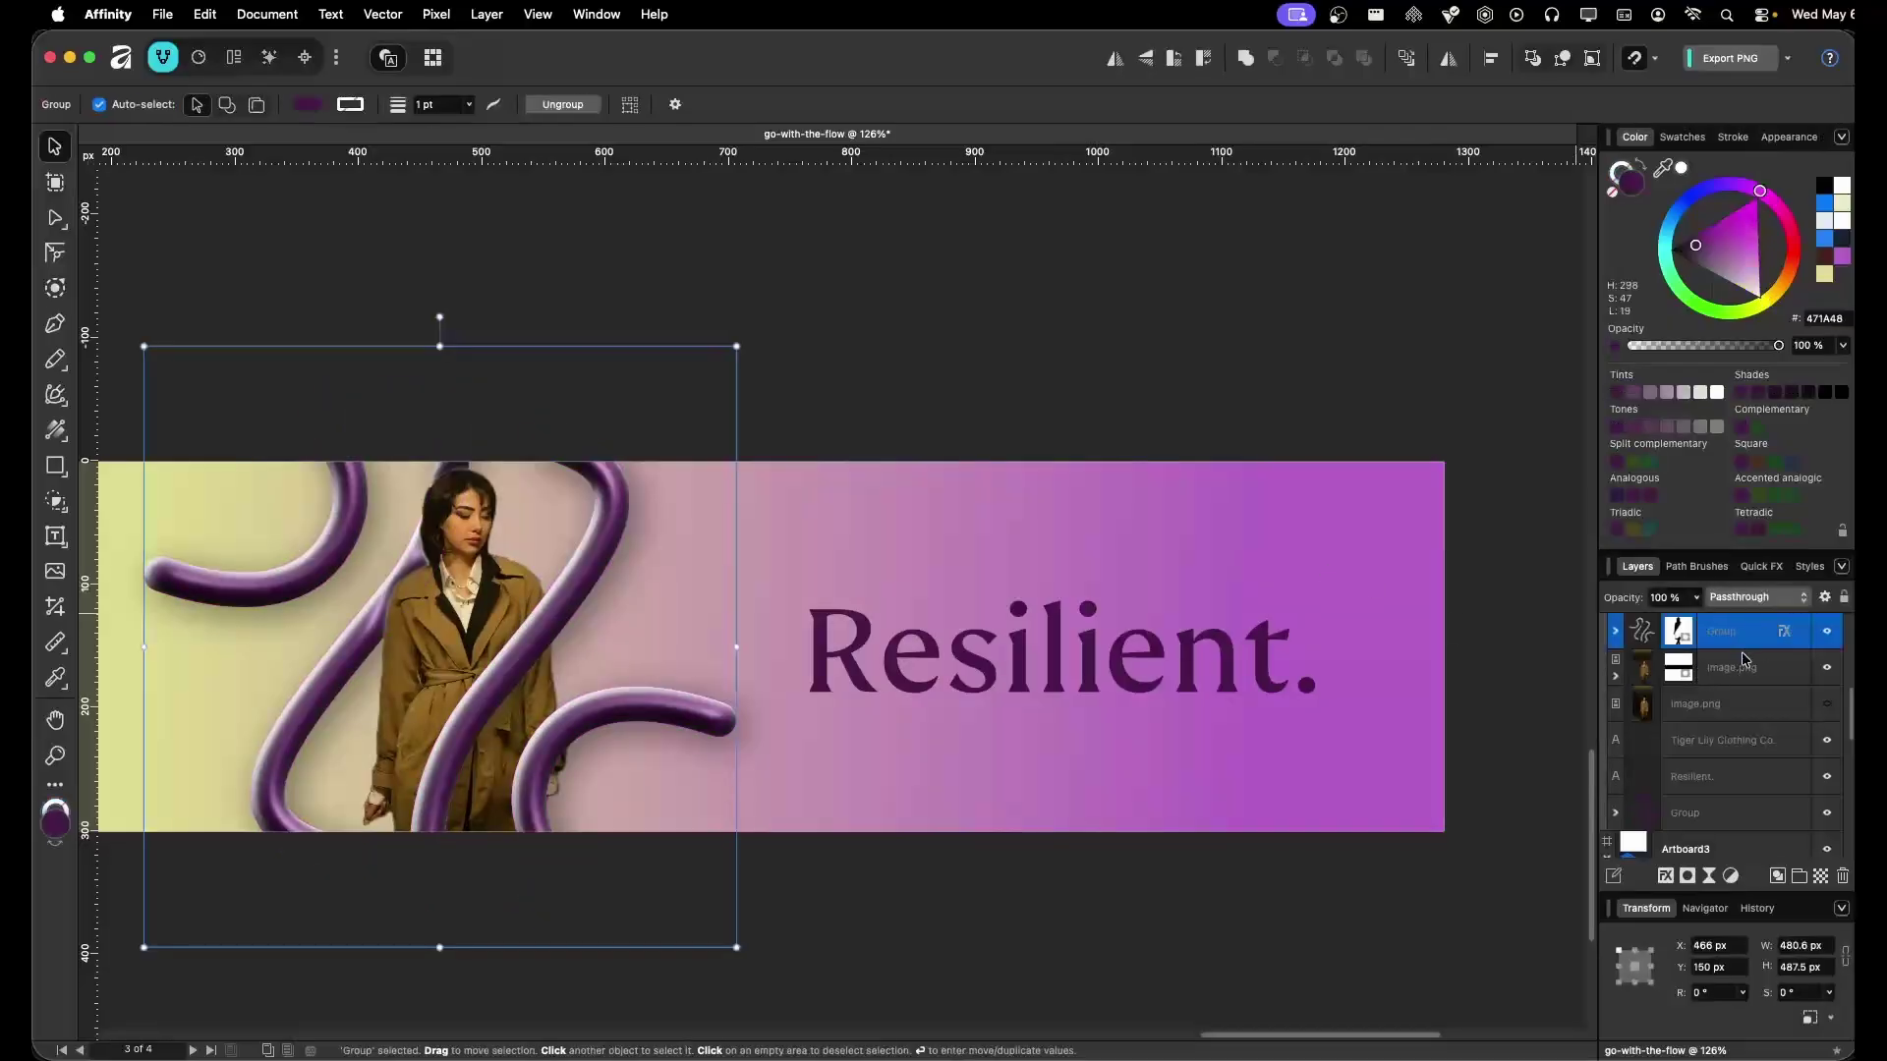
left_click(1783, 633)
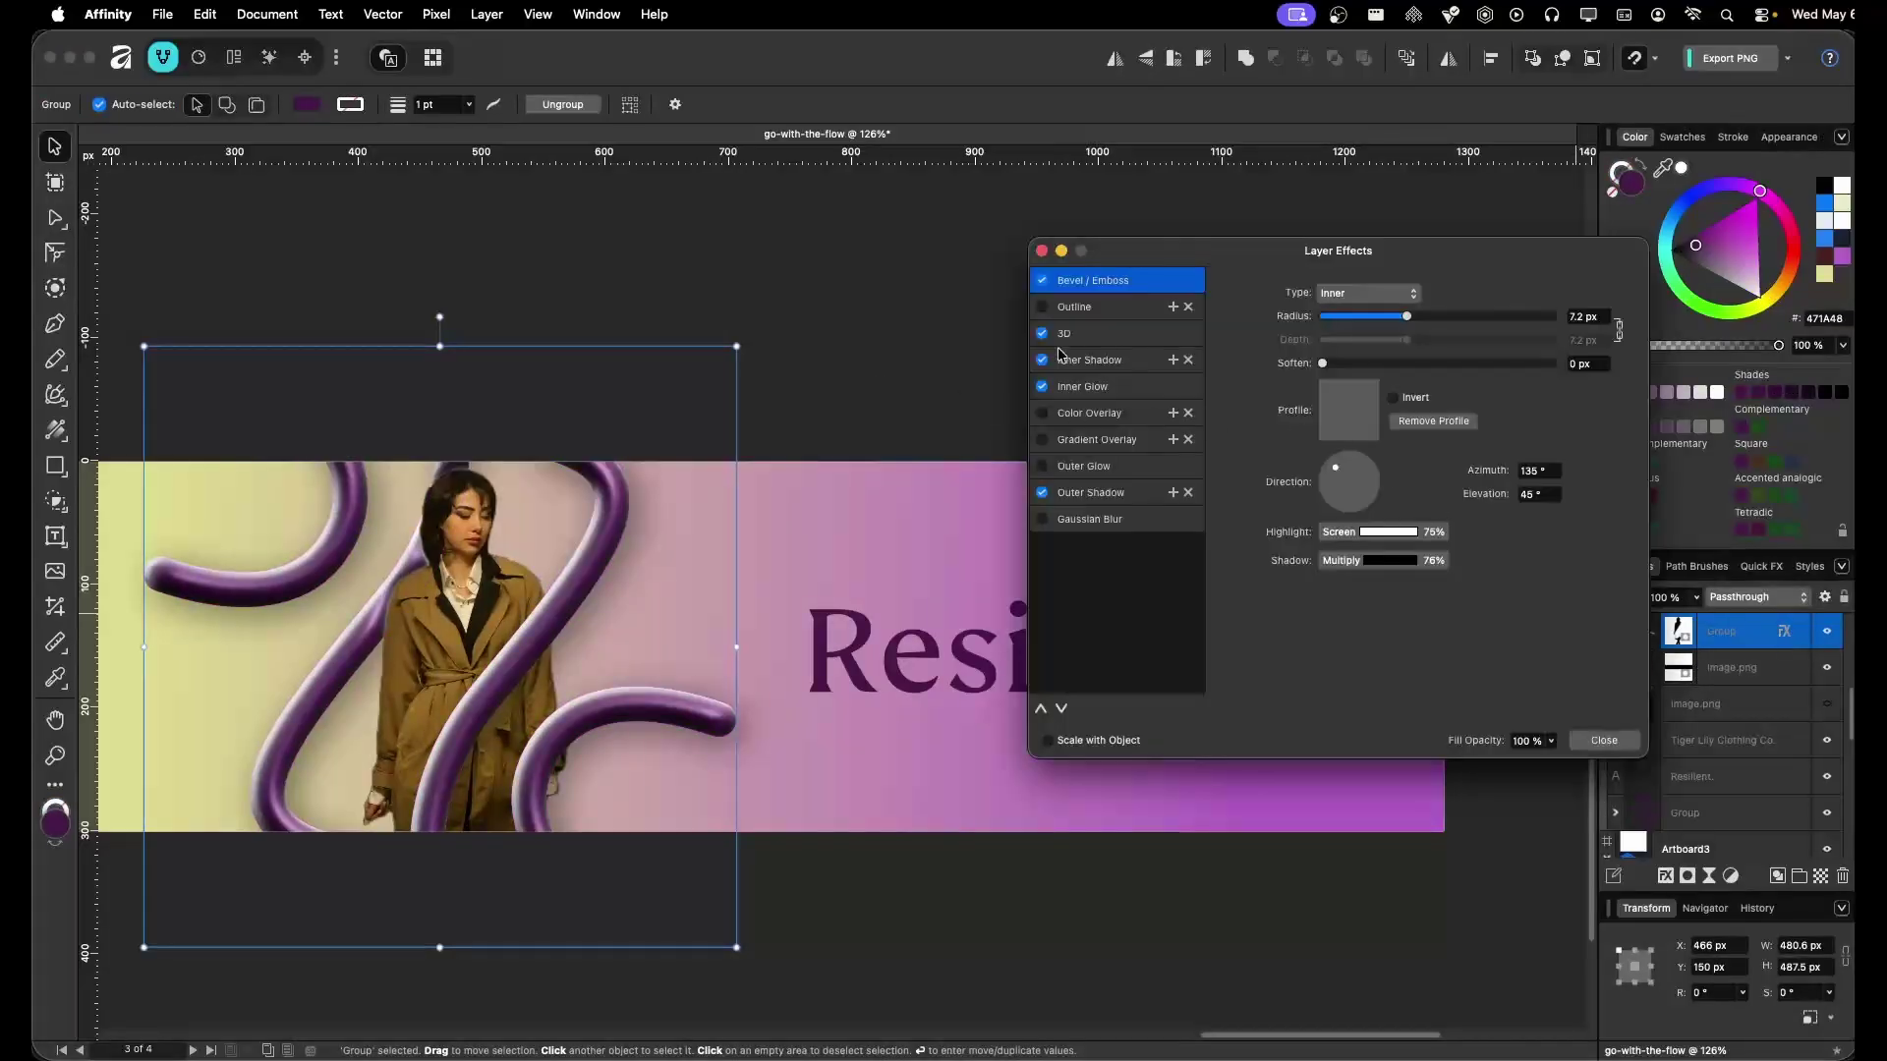
scroll(664, 575, "up", 1)
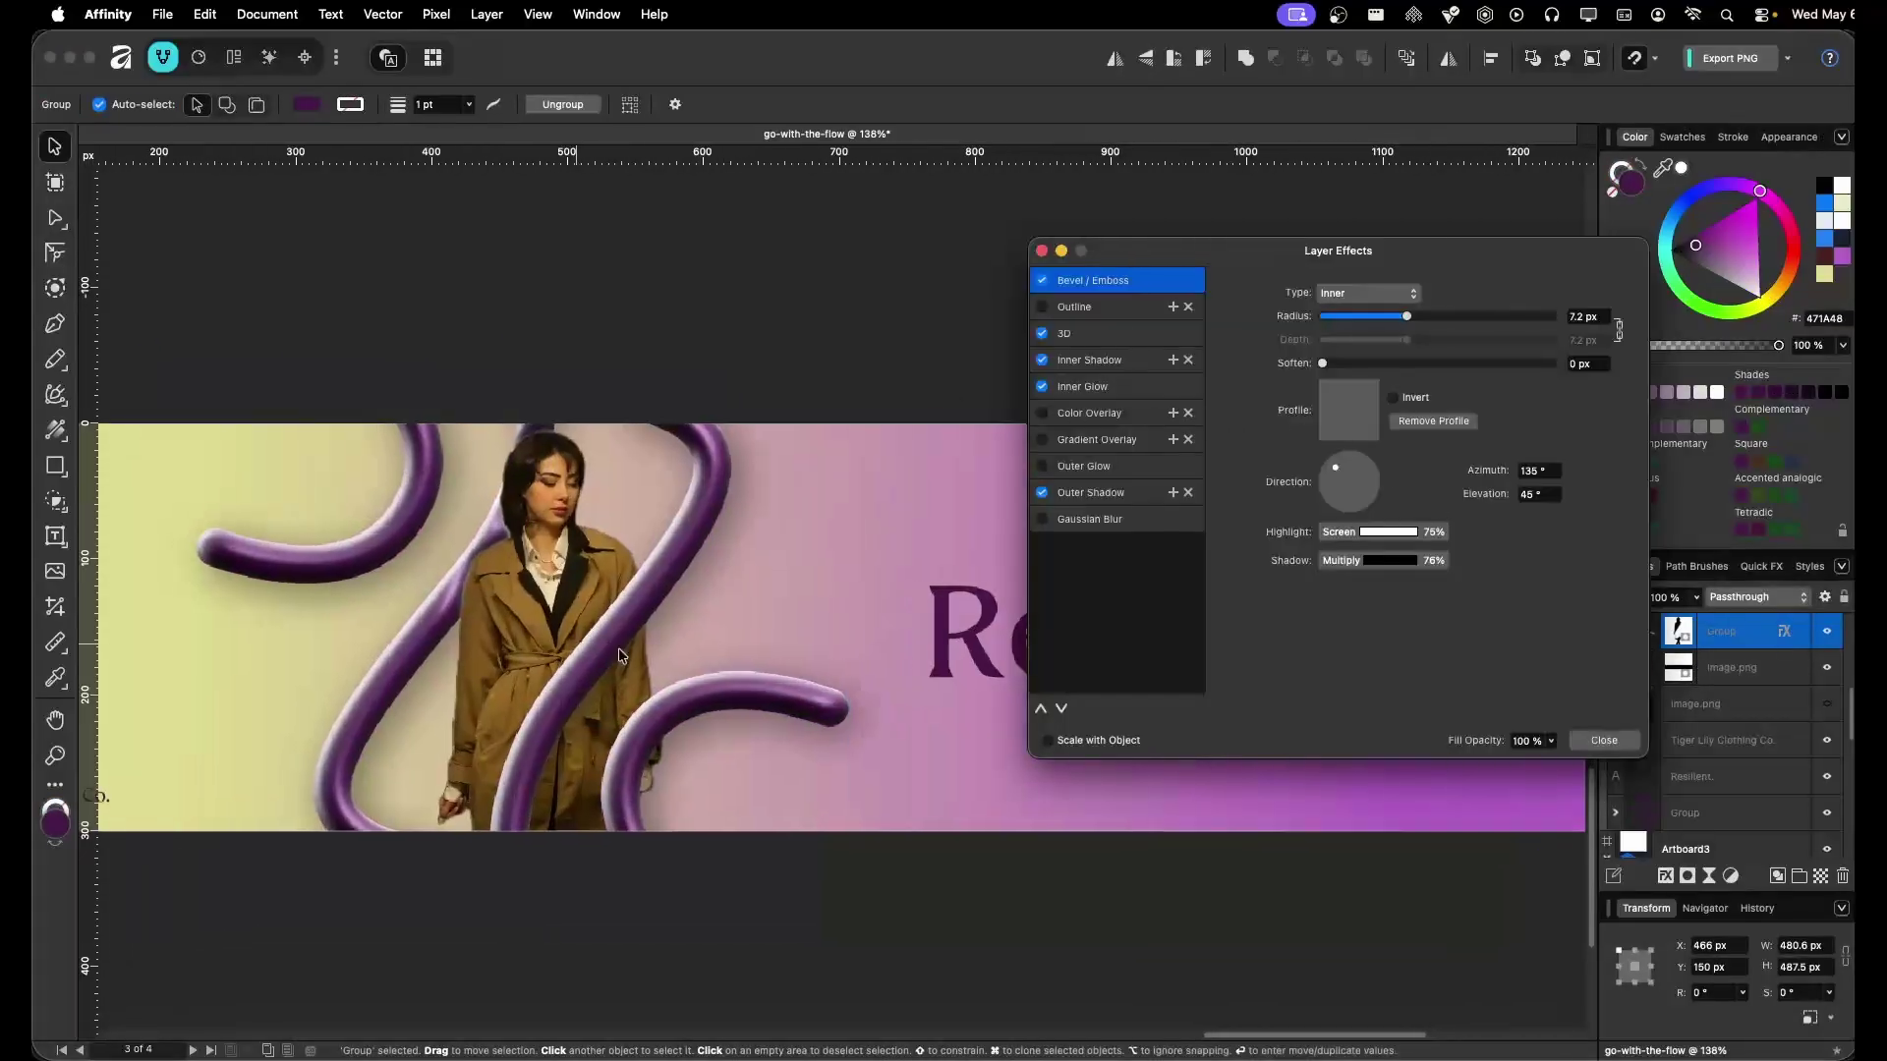
left_click(1091, 492)
scroll(662, 615, "down", 1)
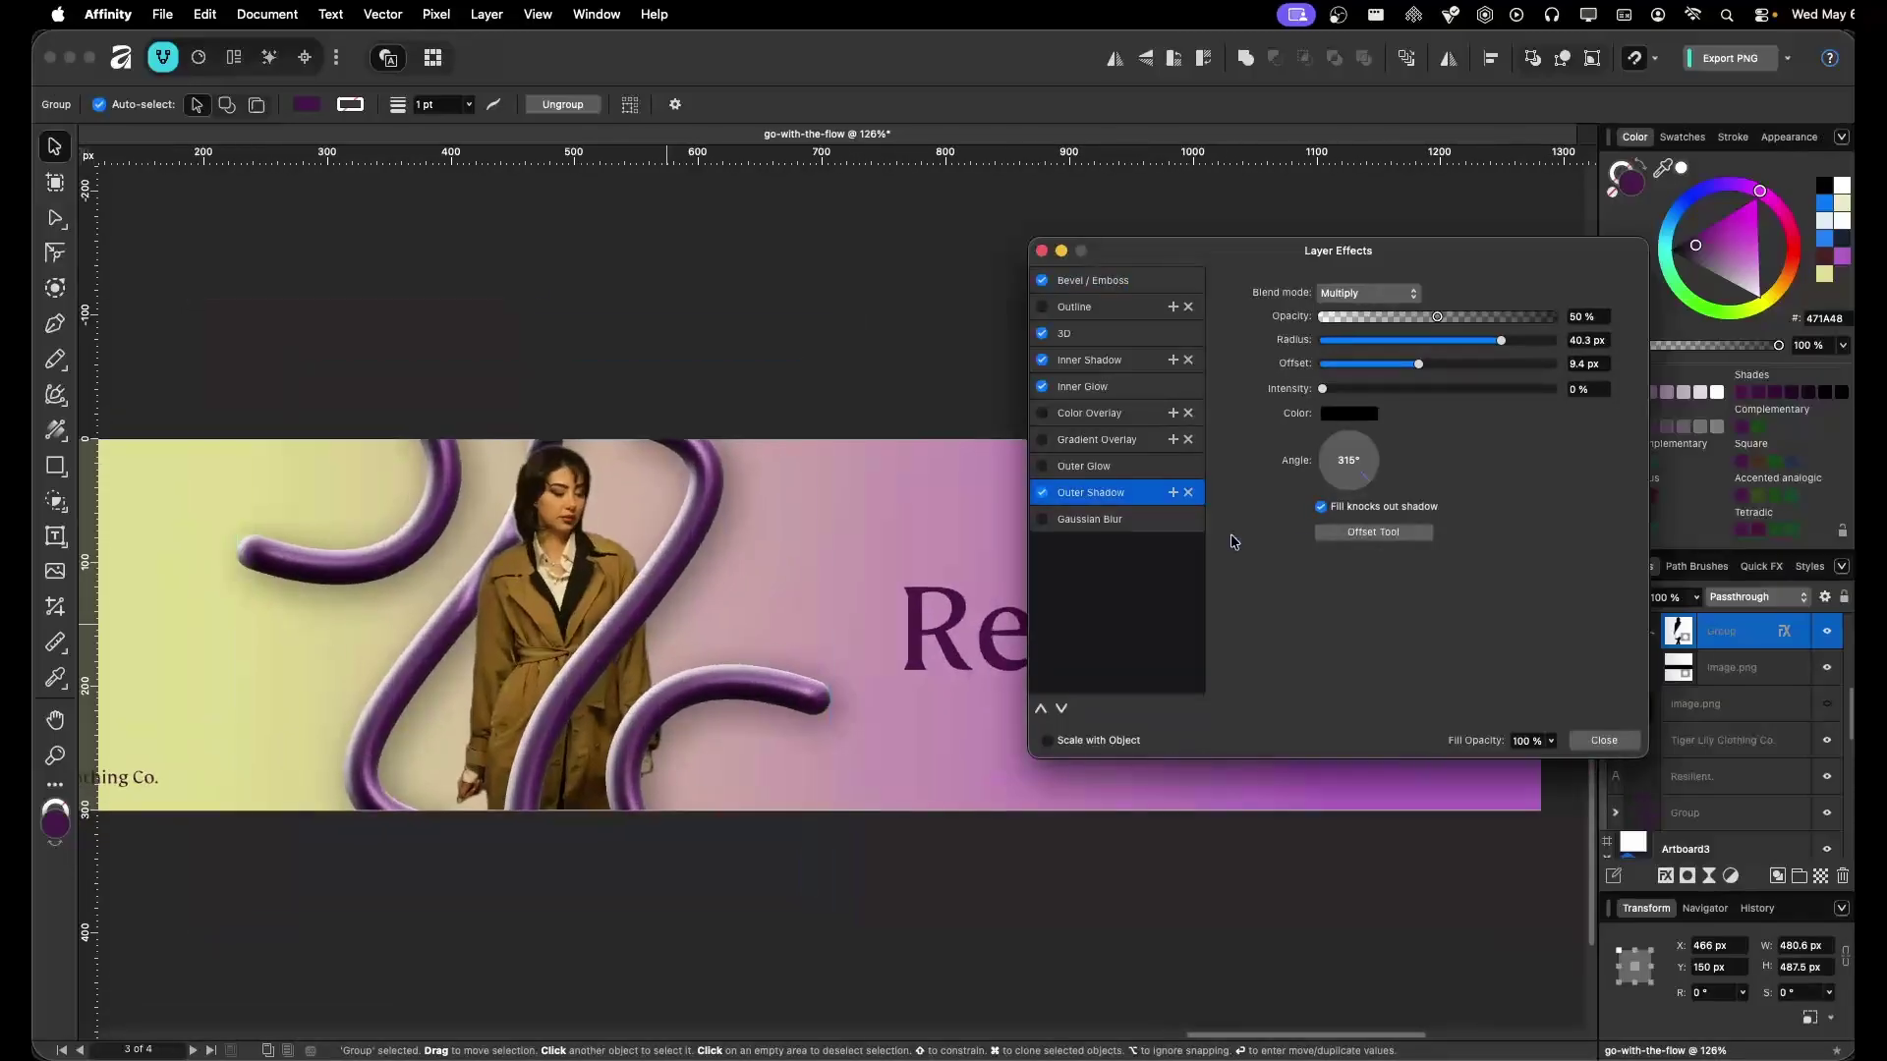
mouse_move(1324, 390)
left_mouse_down()
mouse_move(1504, 390)
mouse_move(1319, 390)
left_mouse_up()
left_click_drag(1453, 320, 1563, 319)
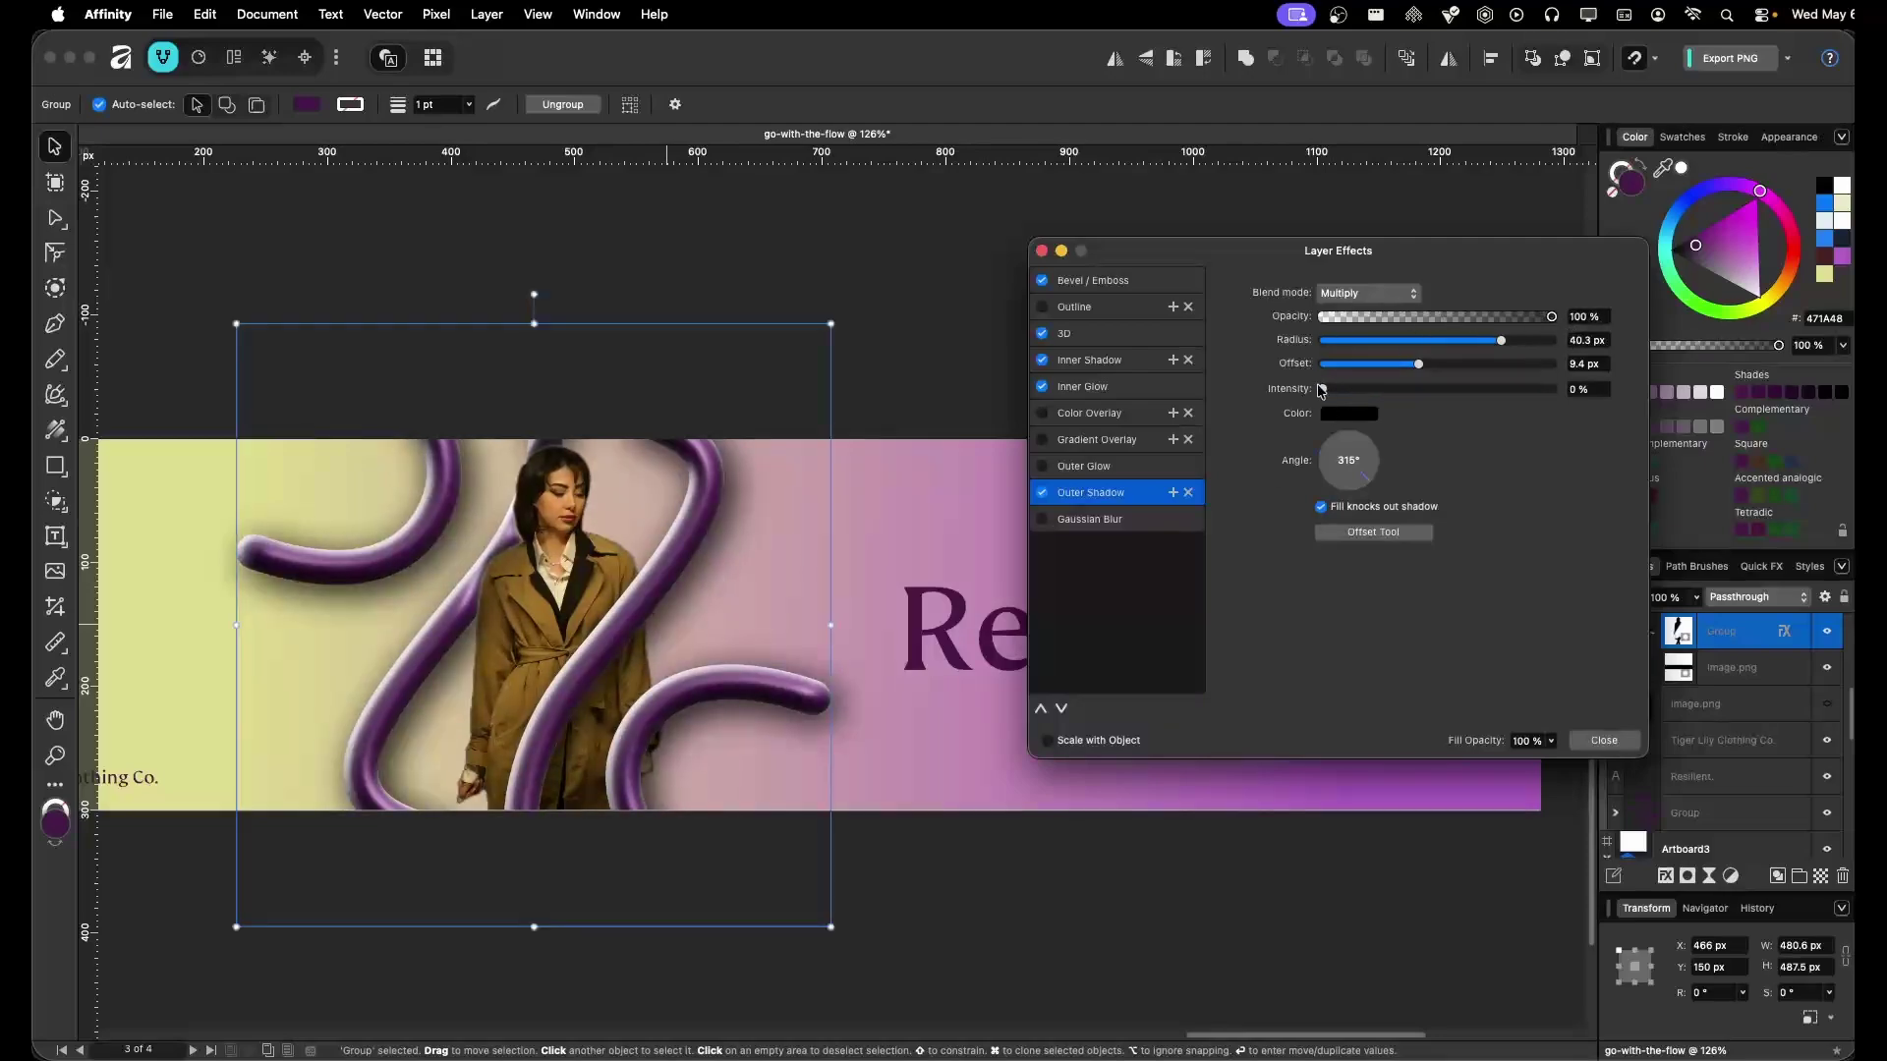
mouse_move(1324, 389)
left_mouse_down()
mouse_move(1450, 390)
mouse_move(1332, 395)
left_mouse_up()
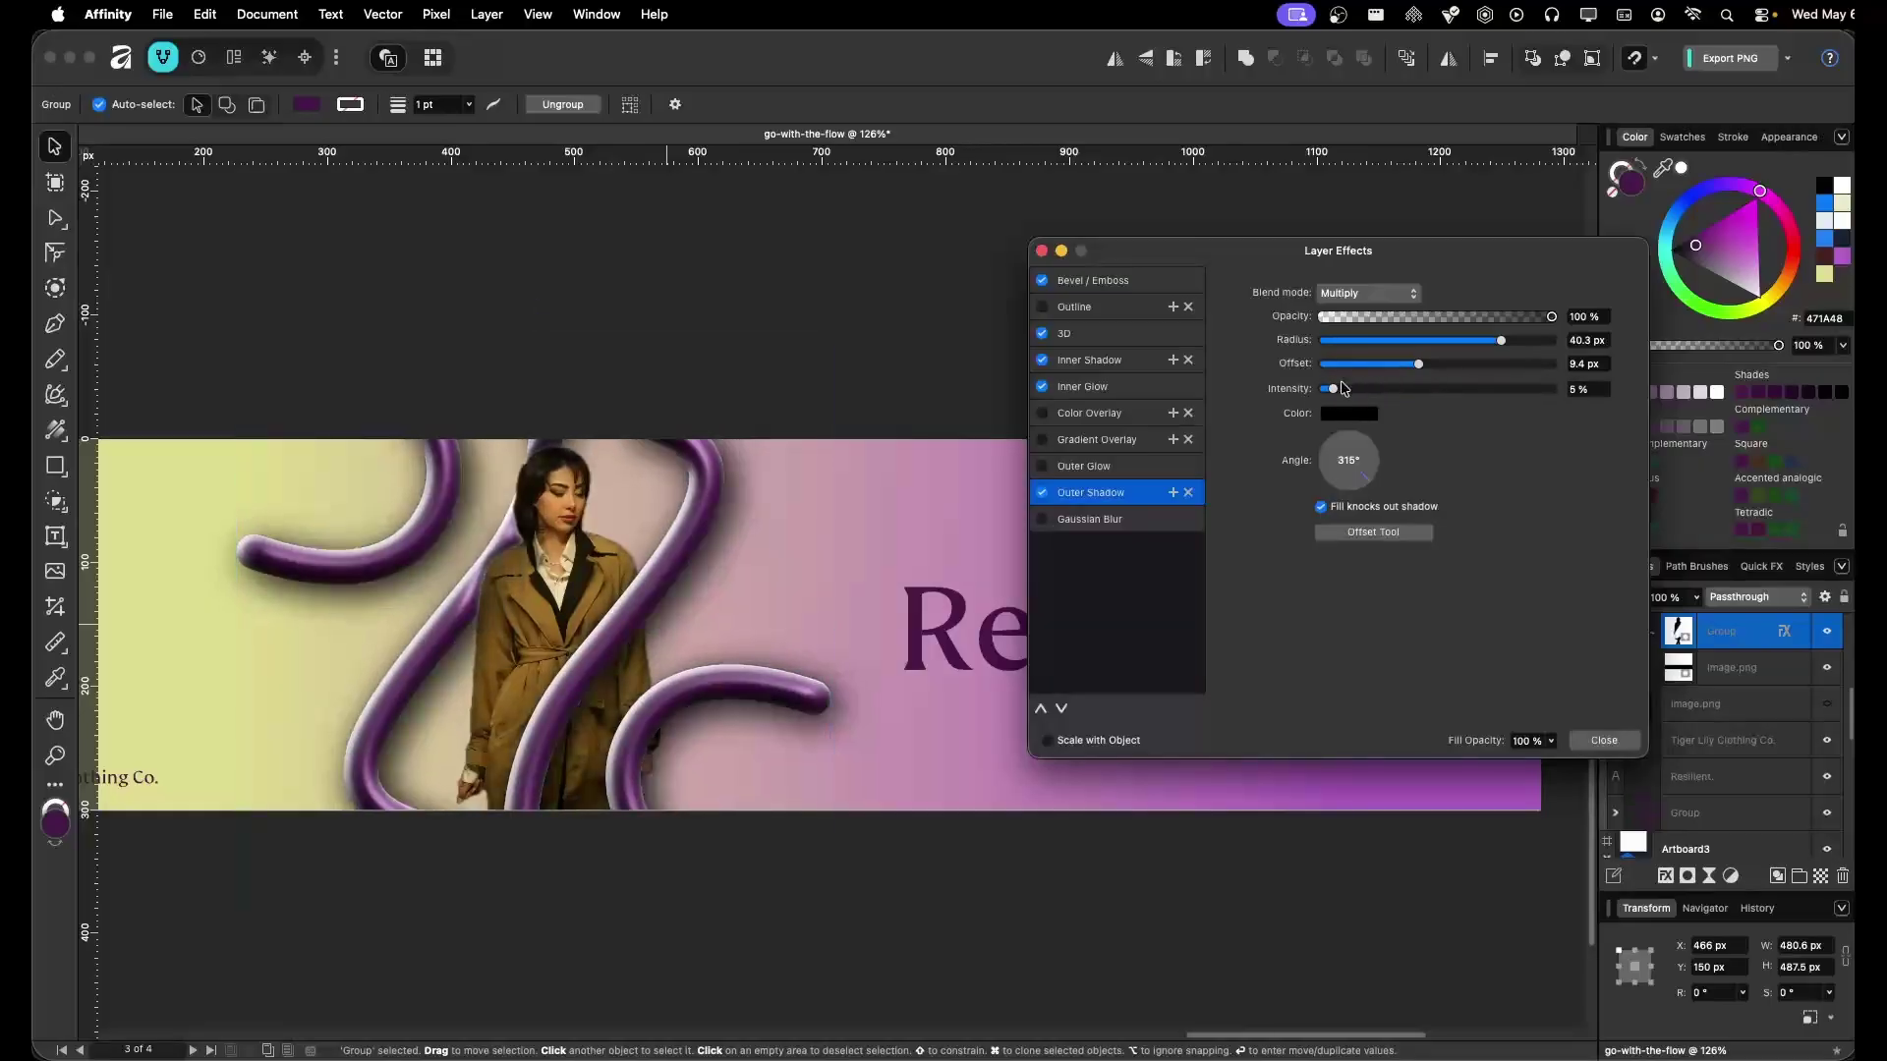
left_click_drag(1551, 316, 1459, 319)
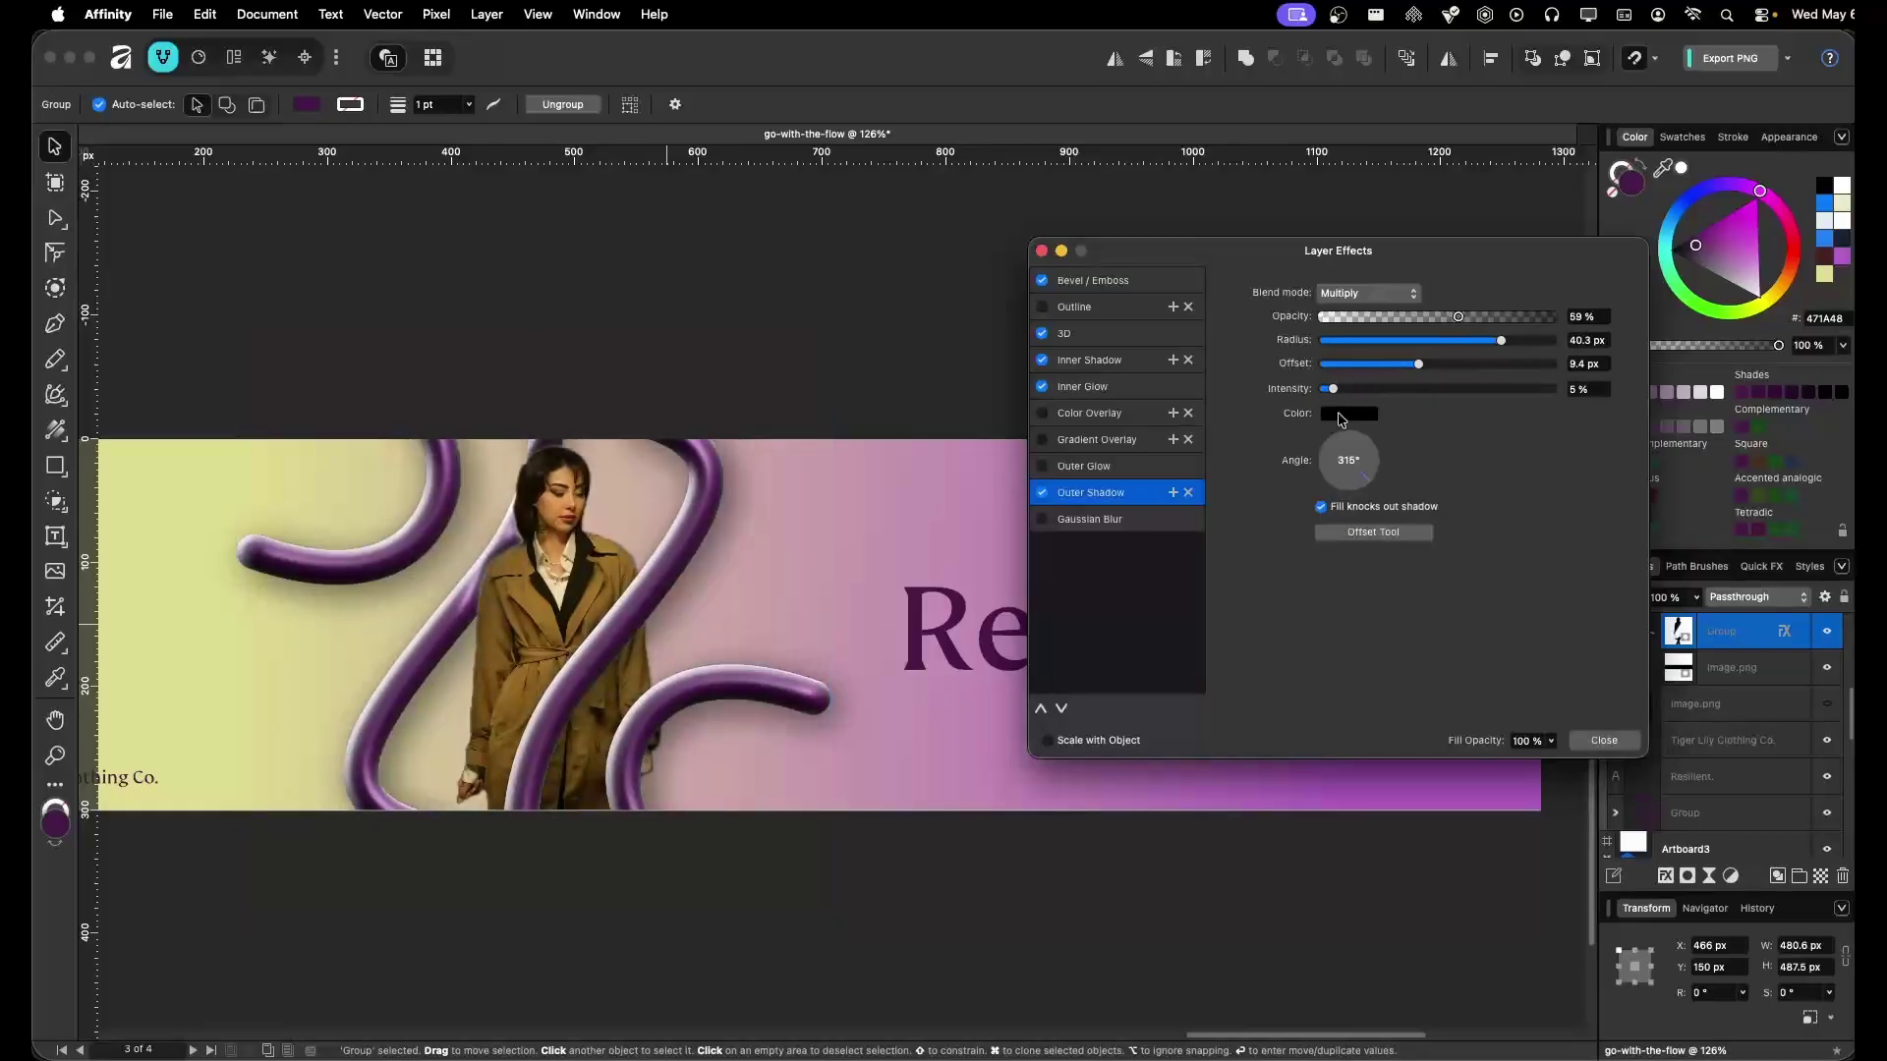
left_click_drag(1332, 390, 1412, 366)
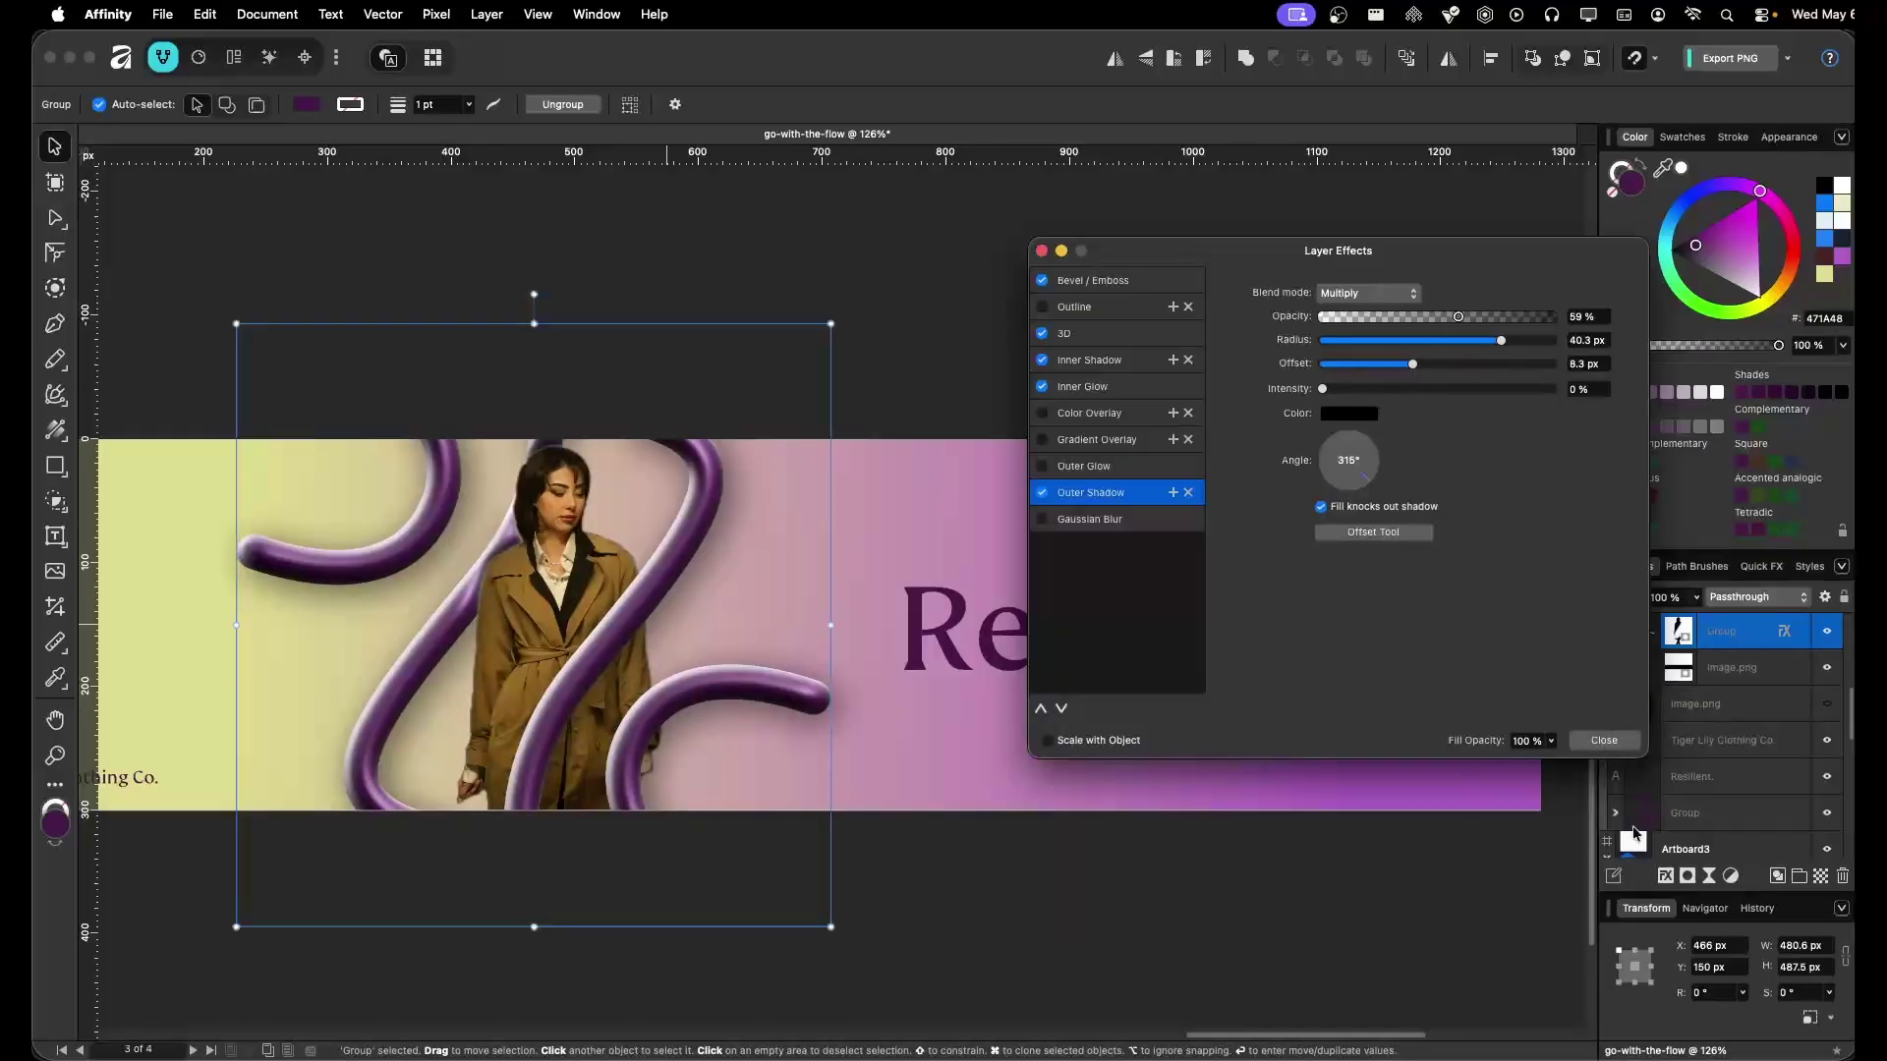
Close the layer effects dialog, deselect the ribbon group and review the branding banner
left_click(1604, 740)
left_click(983, 912)
scroll(994, 778, "down", 1)
scroll(994, 779, "left", 5)
scroll(995, 779, "down", 2)
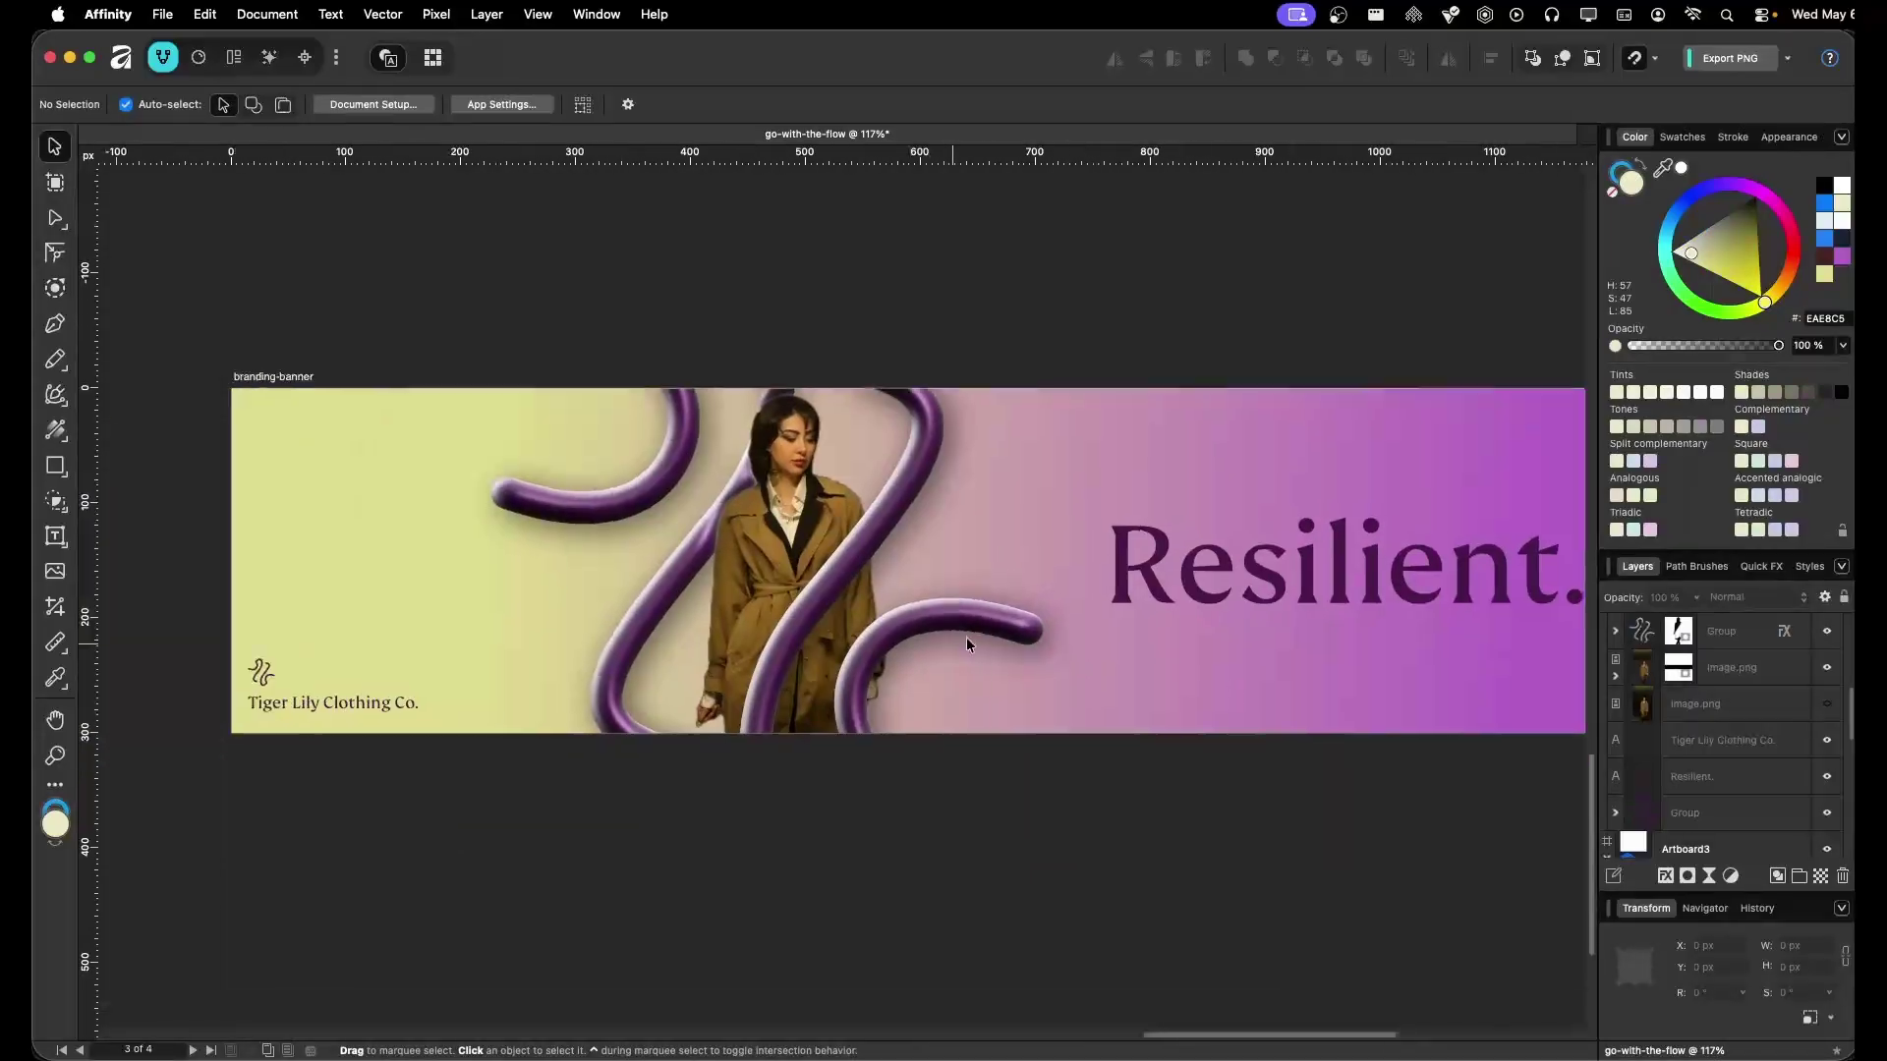
scroll(1112, 634, "right", 3)
scroll(1112, 634, "up", 1)
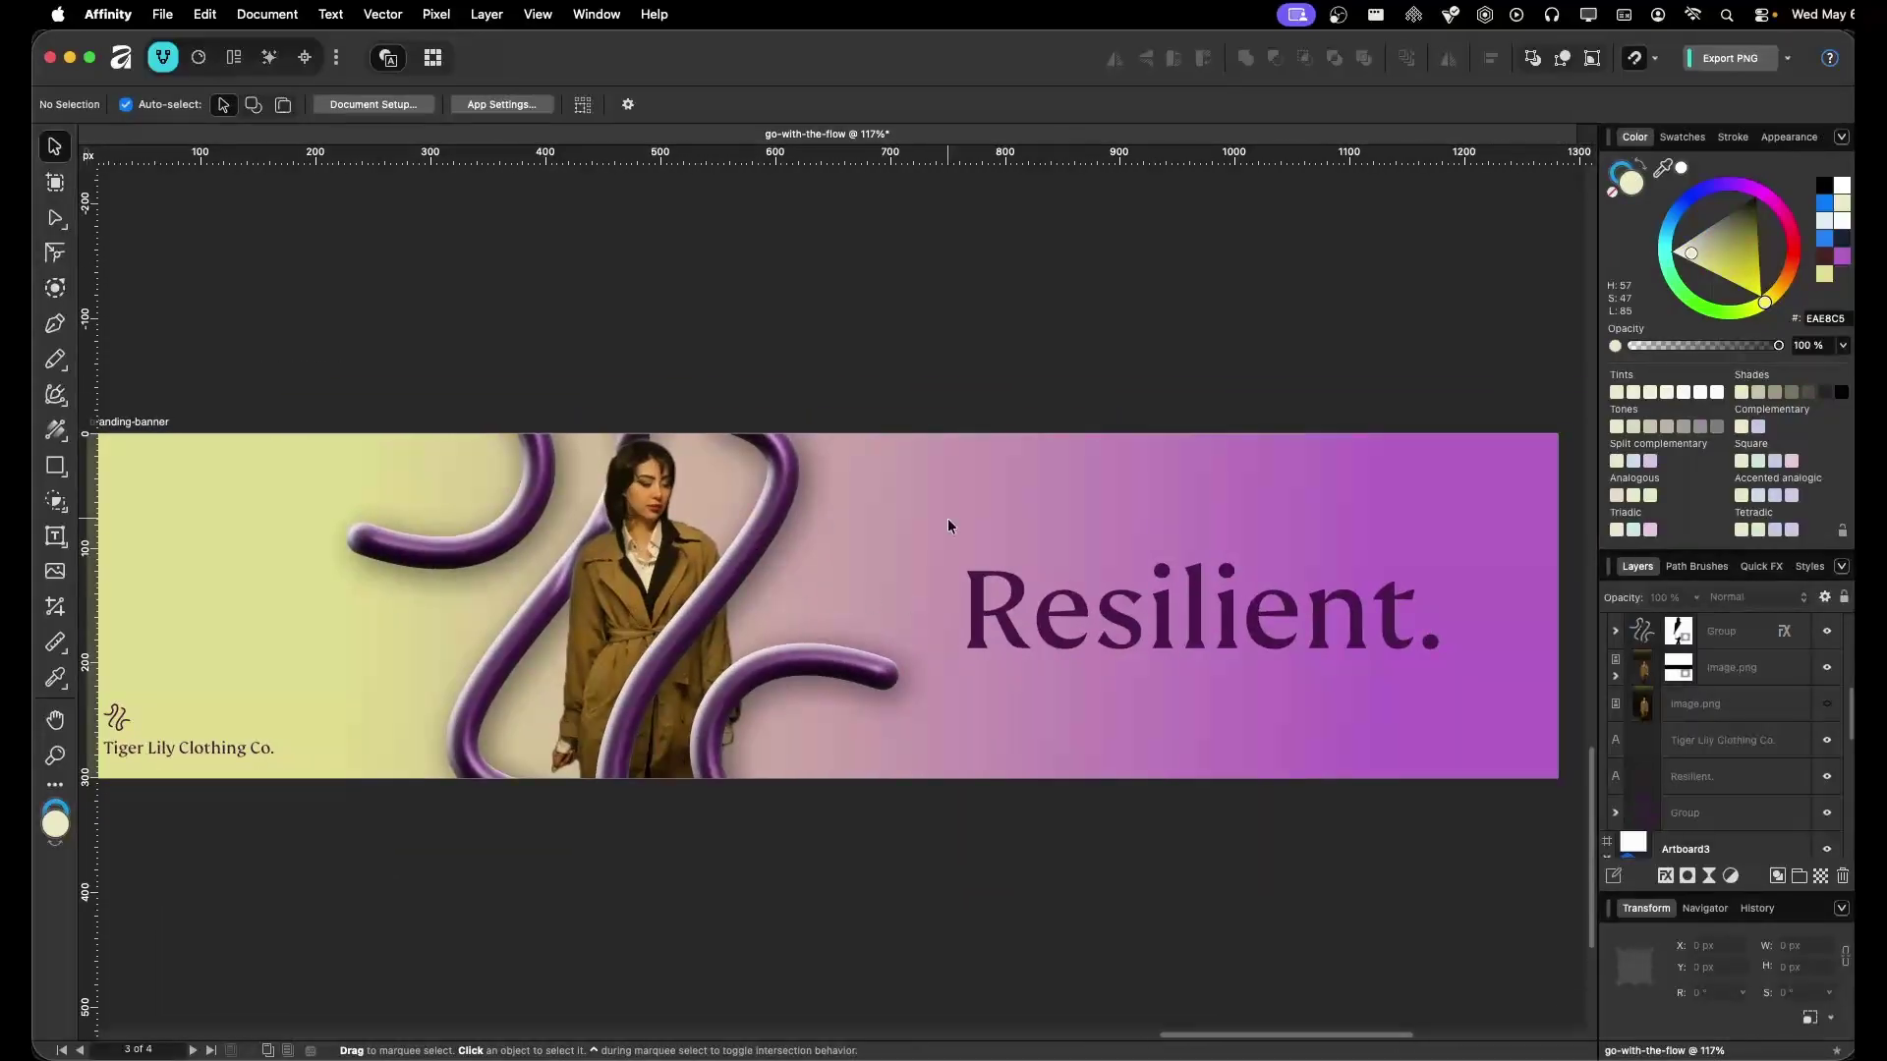
Copy the ribbon group's layer effects onto the "Resilient." headline
left_click(723, 582)
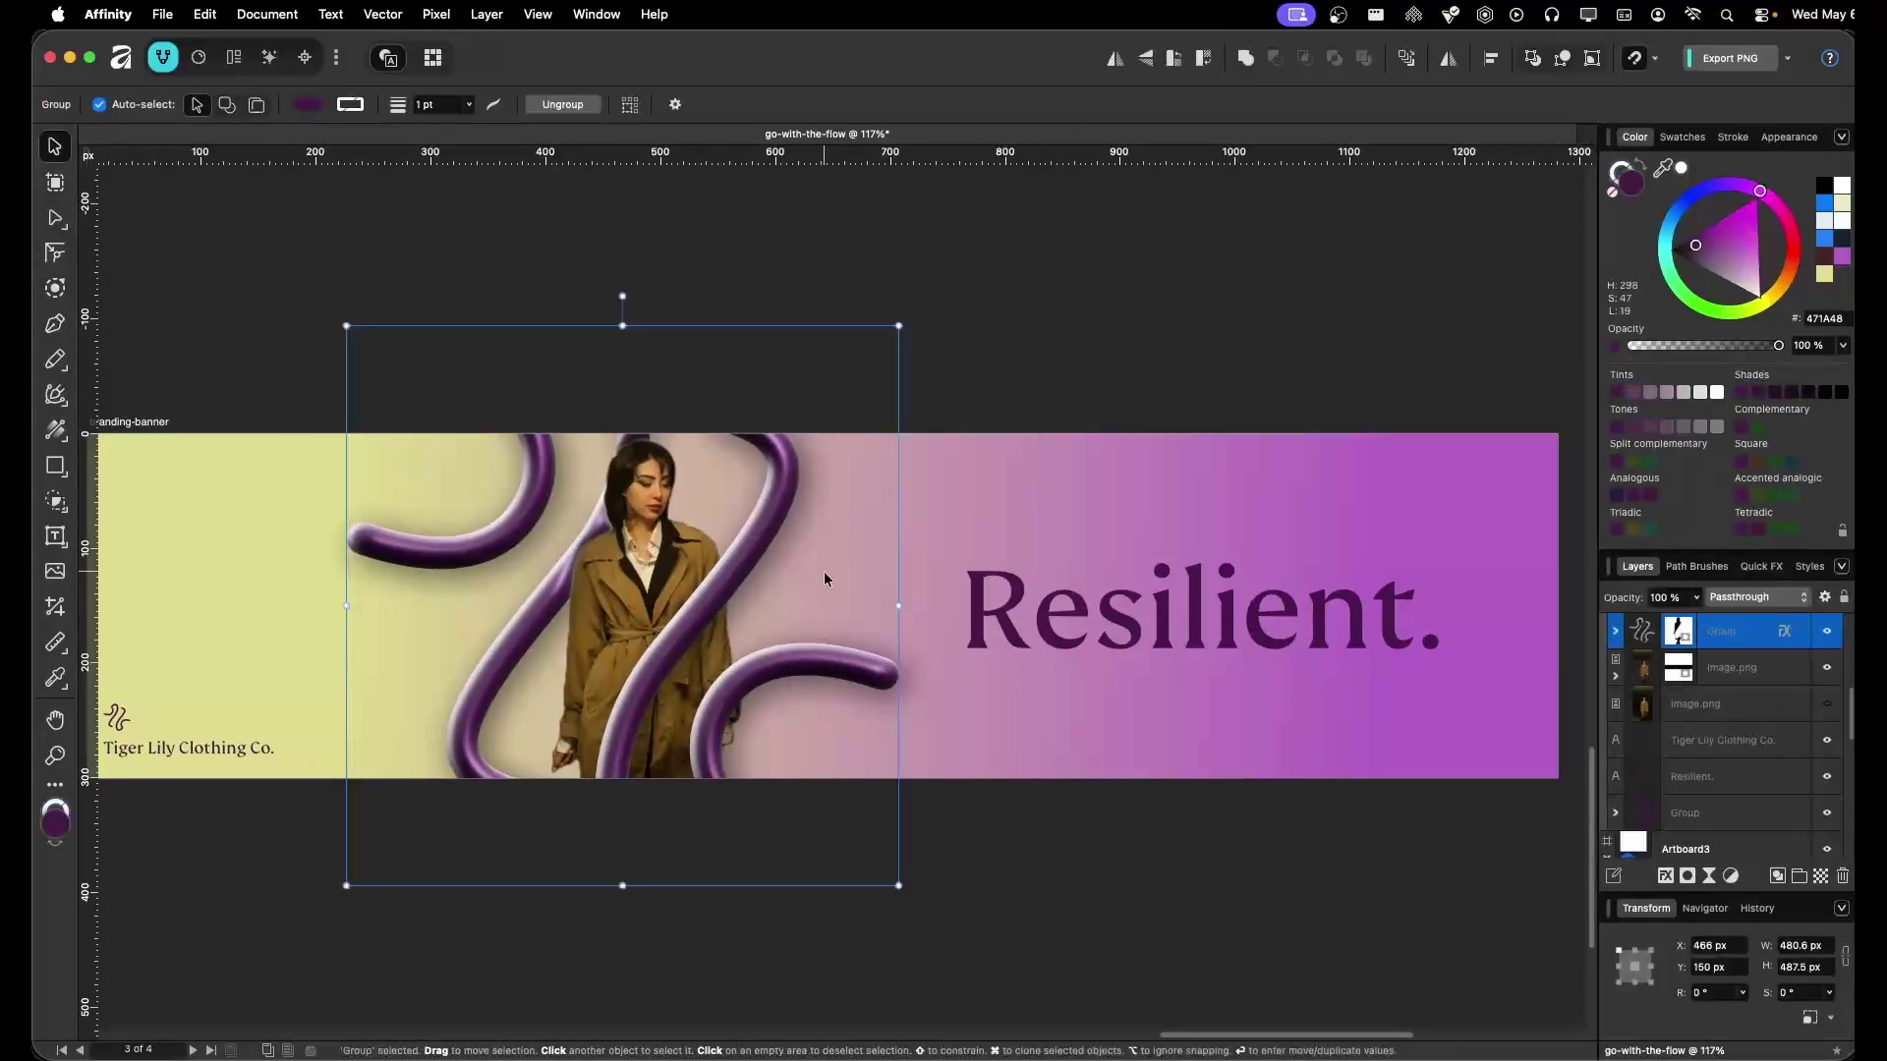
left_click(1192, 624)
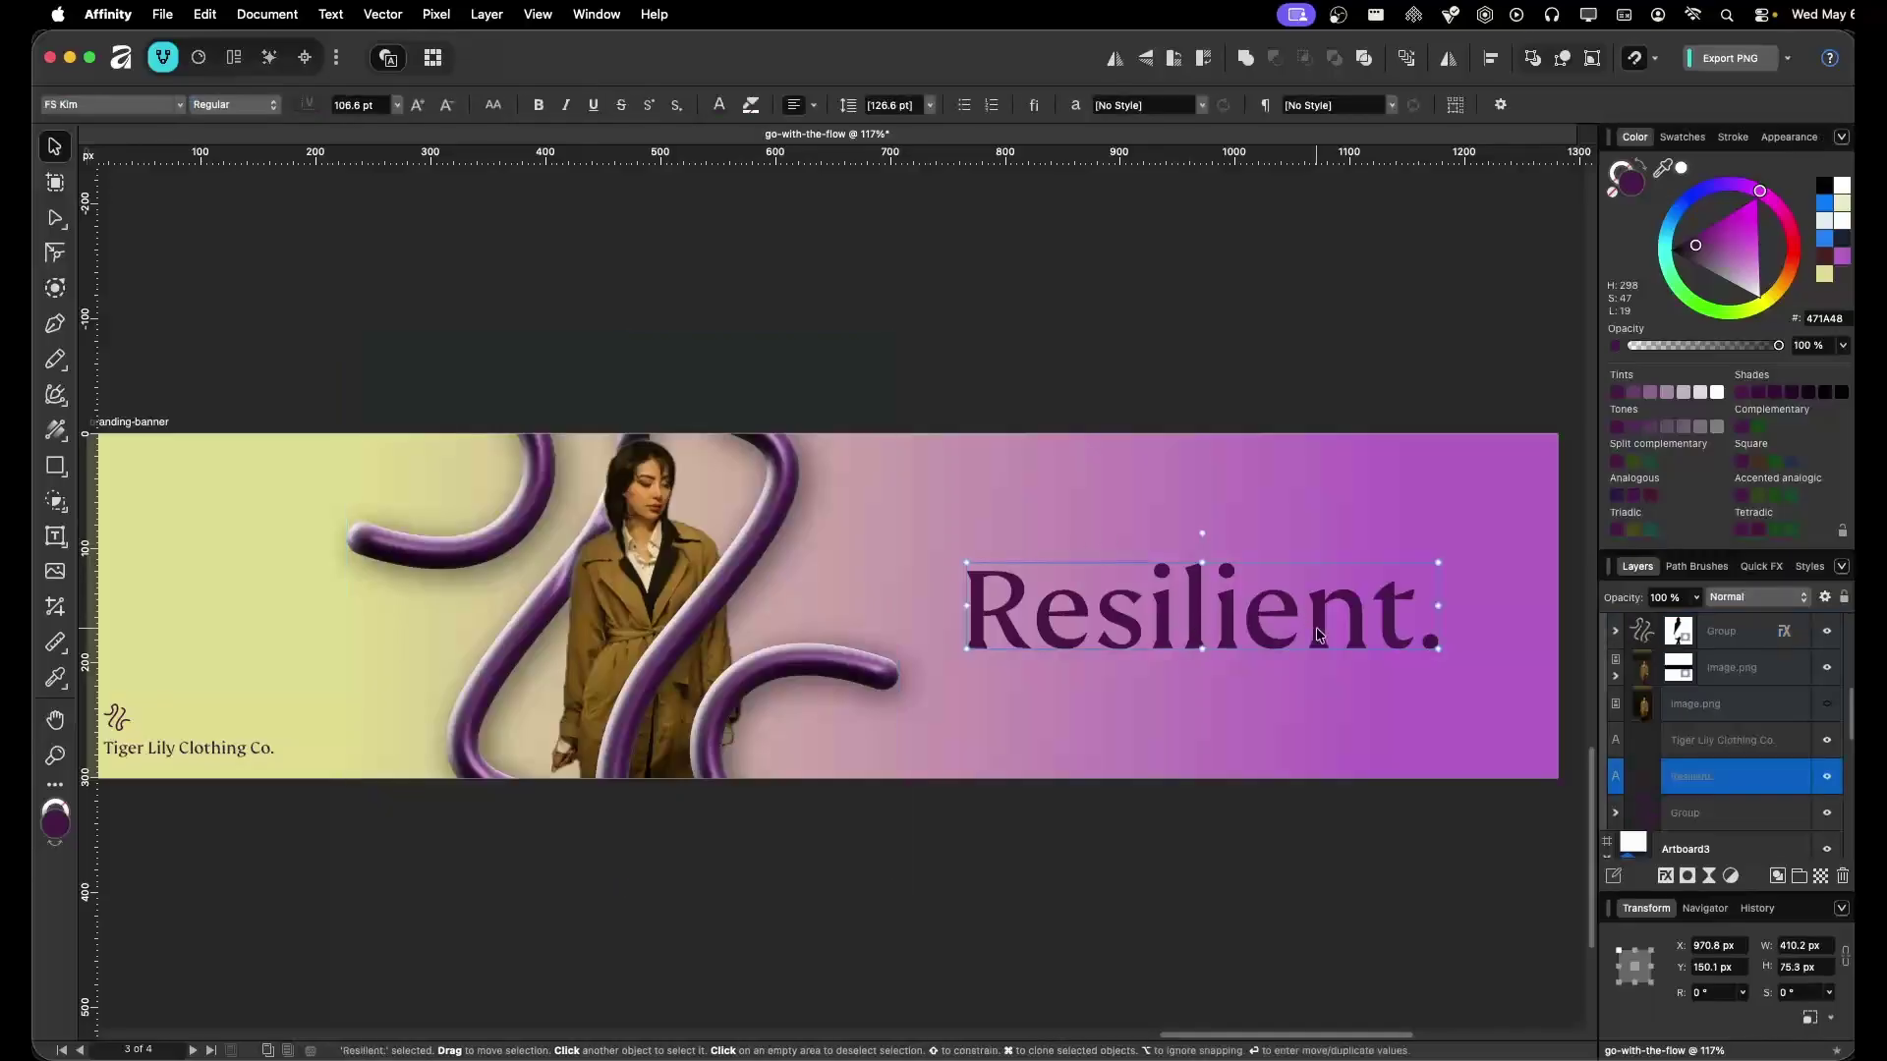
left_click_drag(1782, 634, 1785, 775)
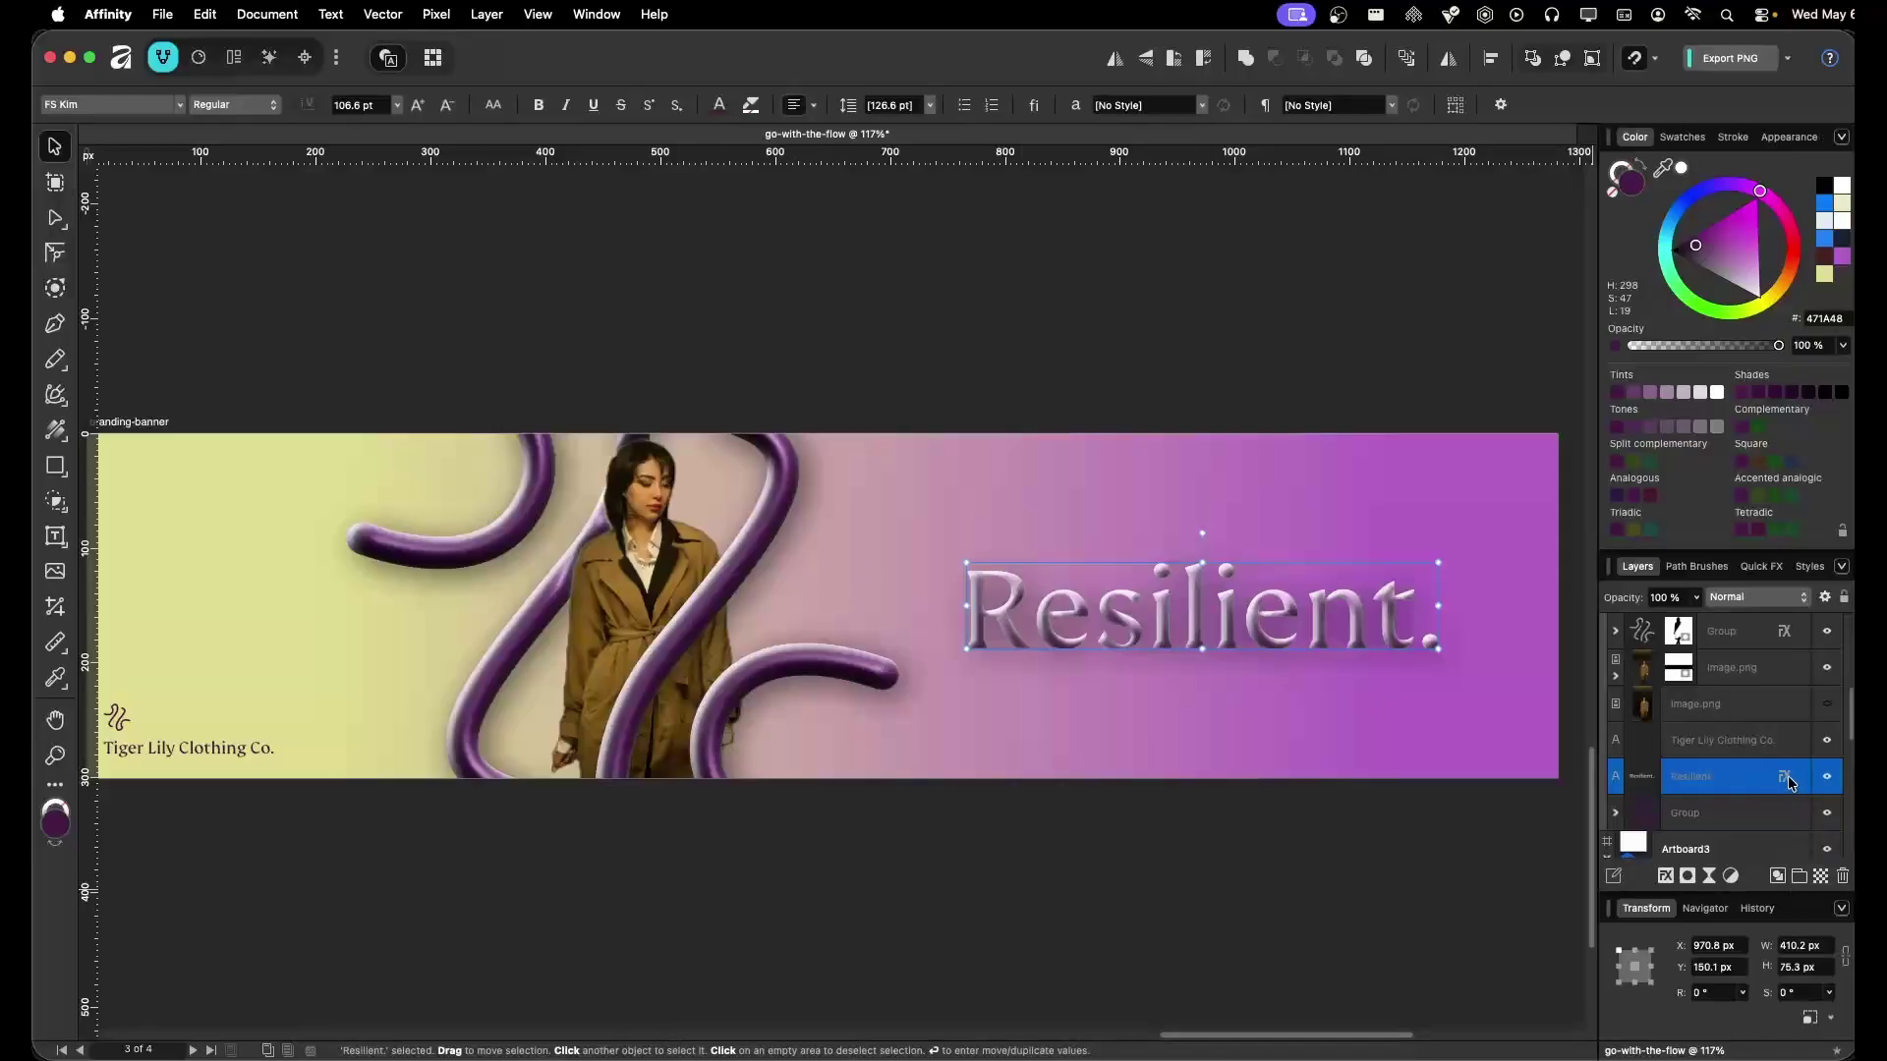
Set the radius of the headline's 3D effect to 9.2 px and close the effects dialog
left_click(1790, 783)
left_click(1066, 334)
left_click_drag(1458, 304, 1378, 301)
scroll(758, 623, "right", 5)
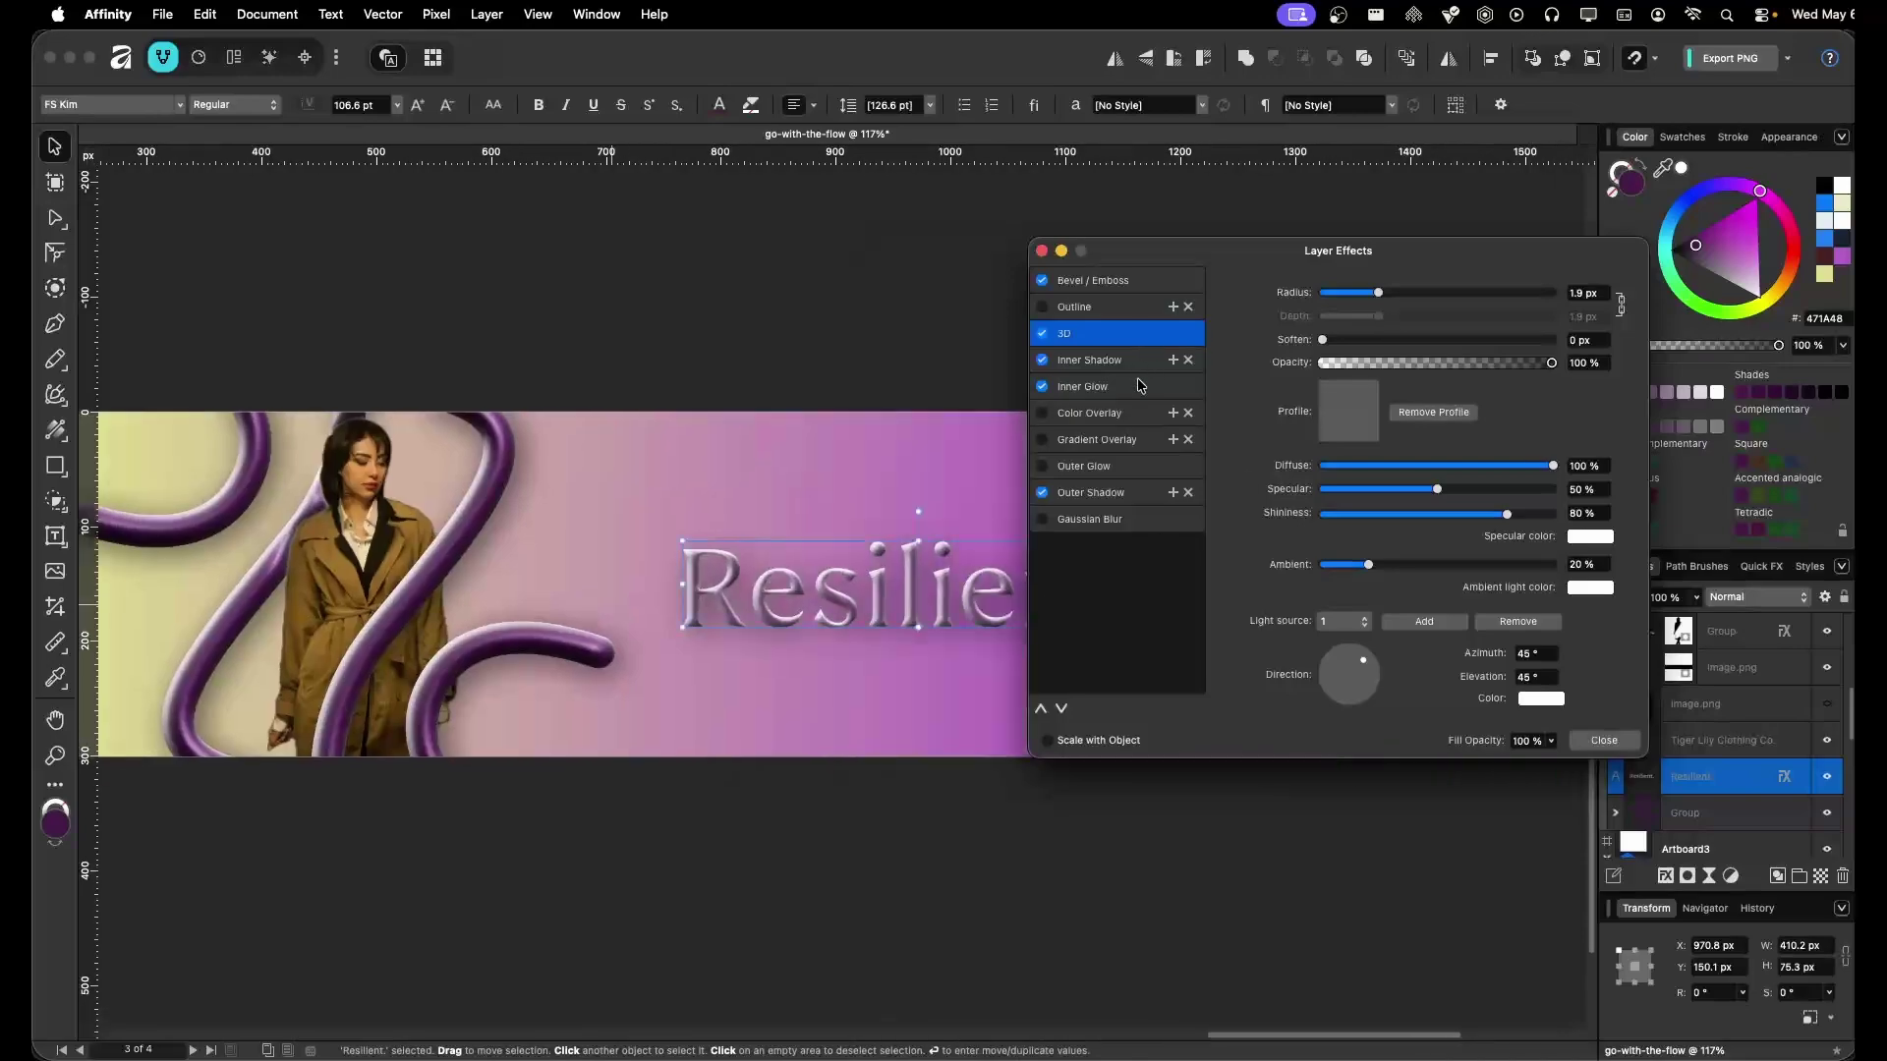
left_click(1100, 359)
left_click_drag(1381, 364, 1416, 294)
left_click(1136, 291)
left_click(1089, 339)
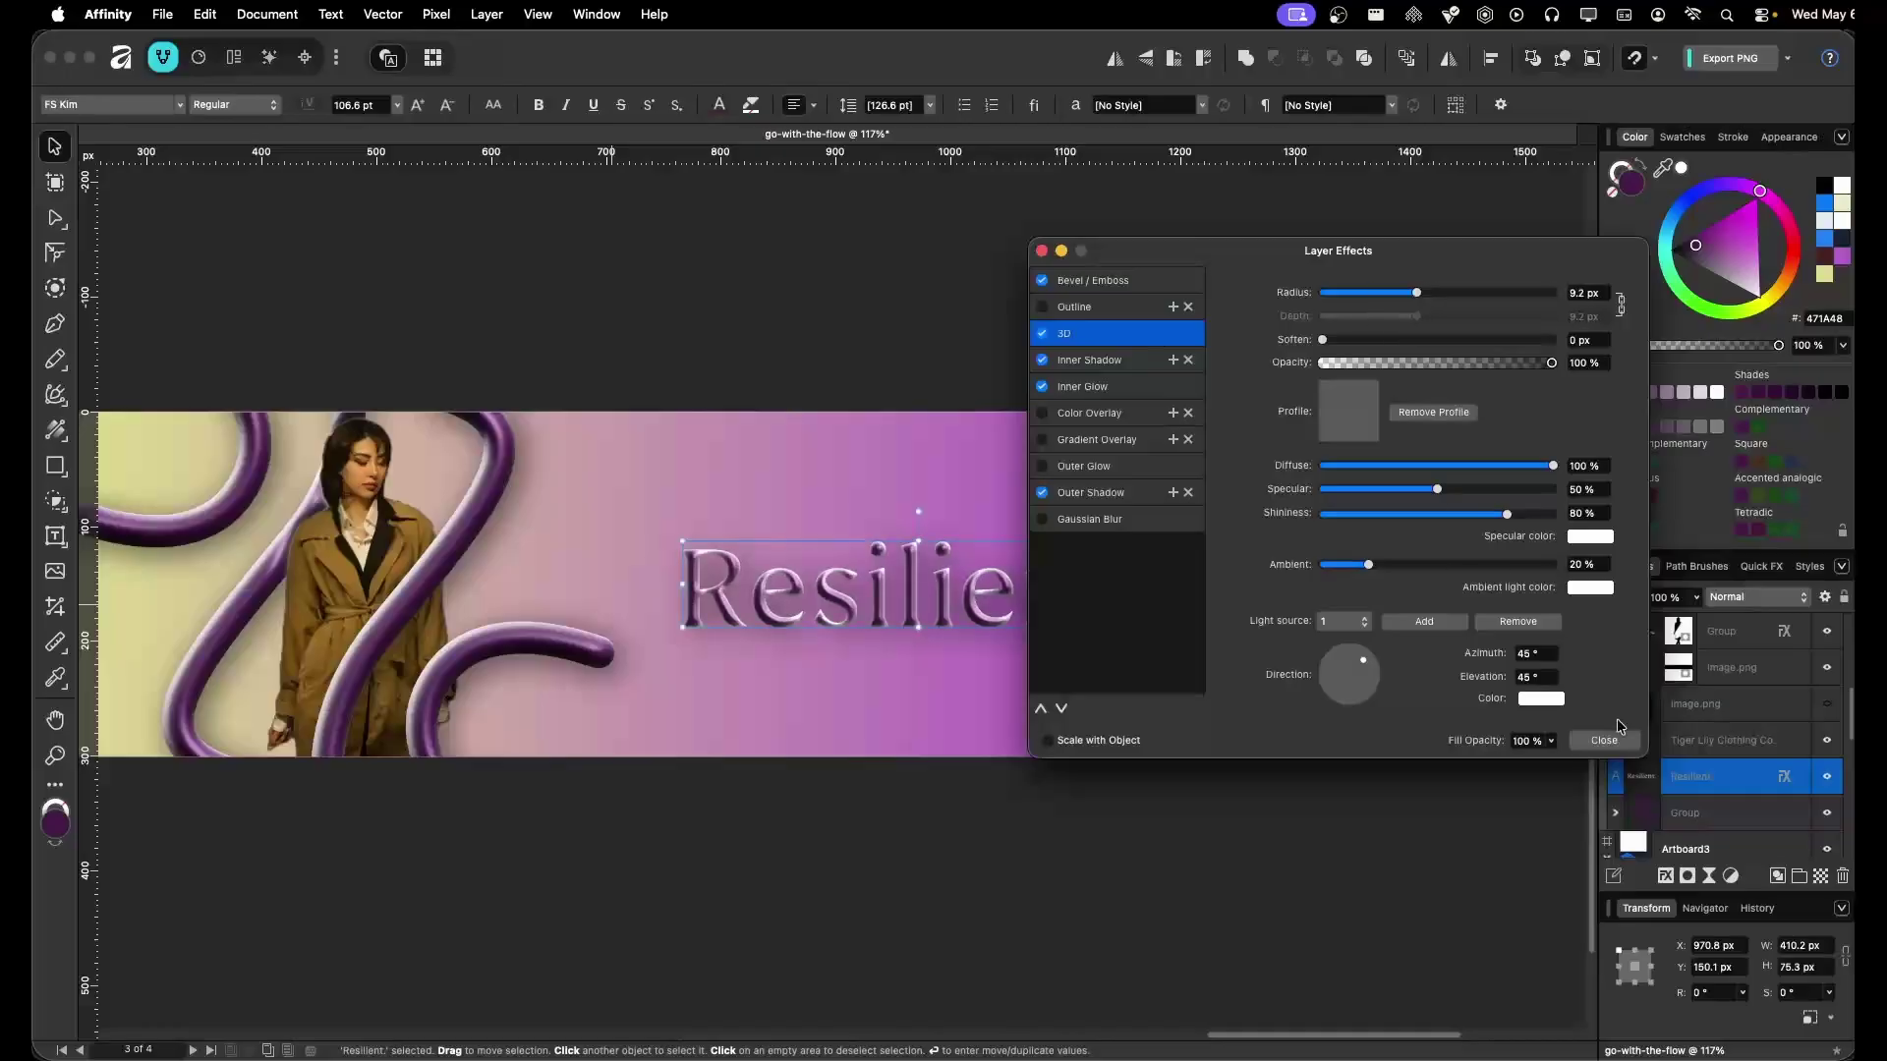
left_click(1621, 745)
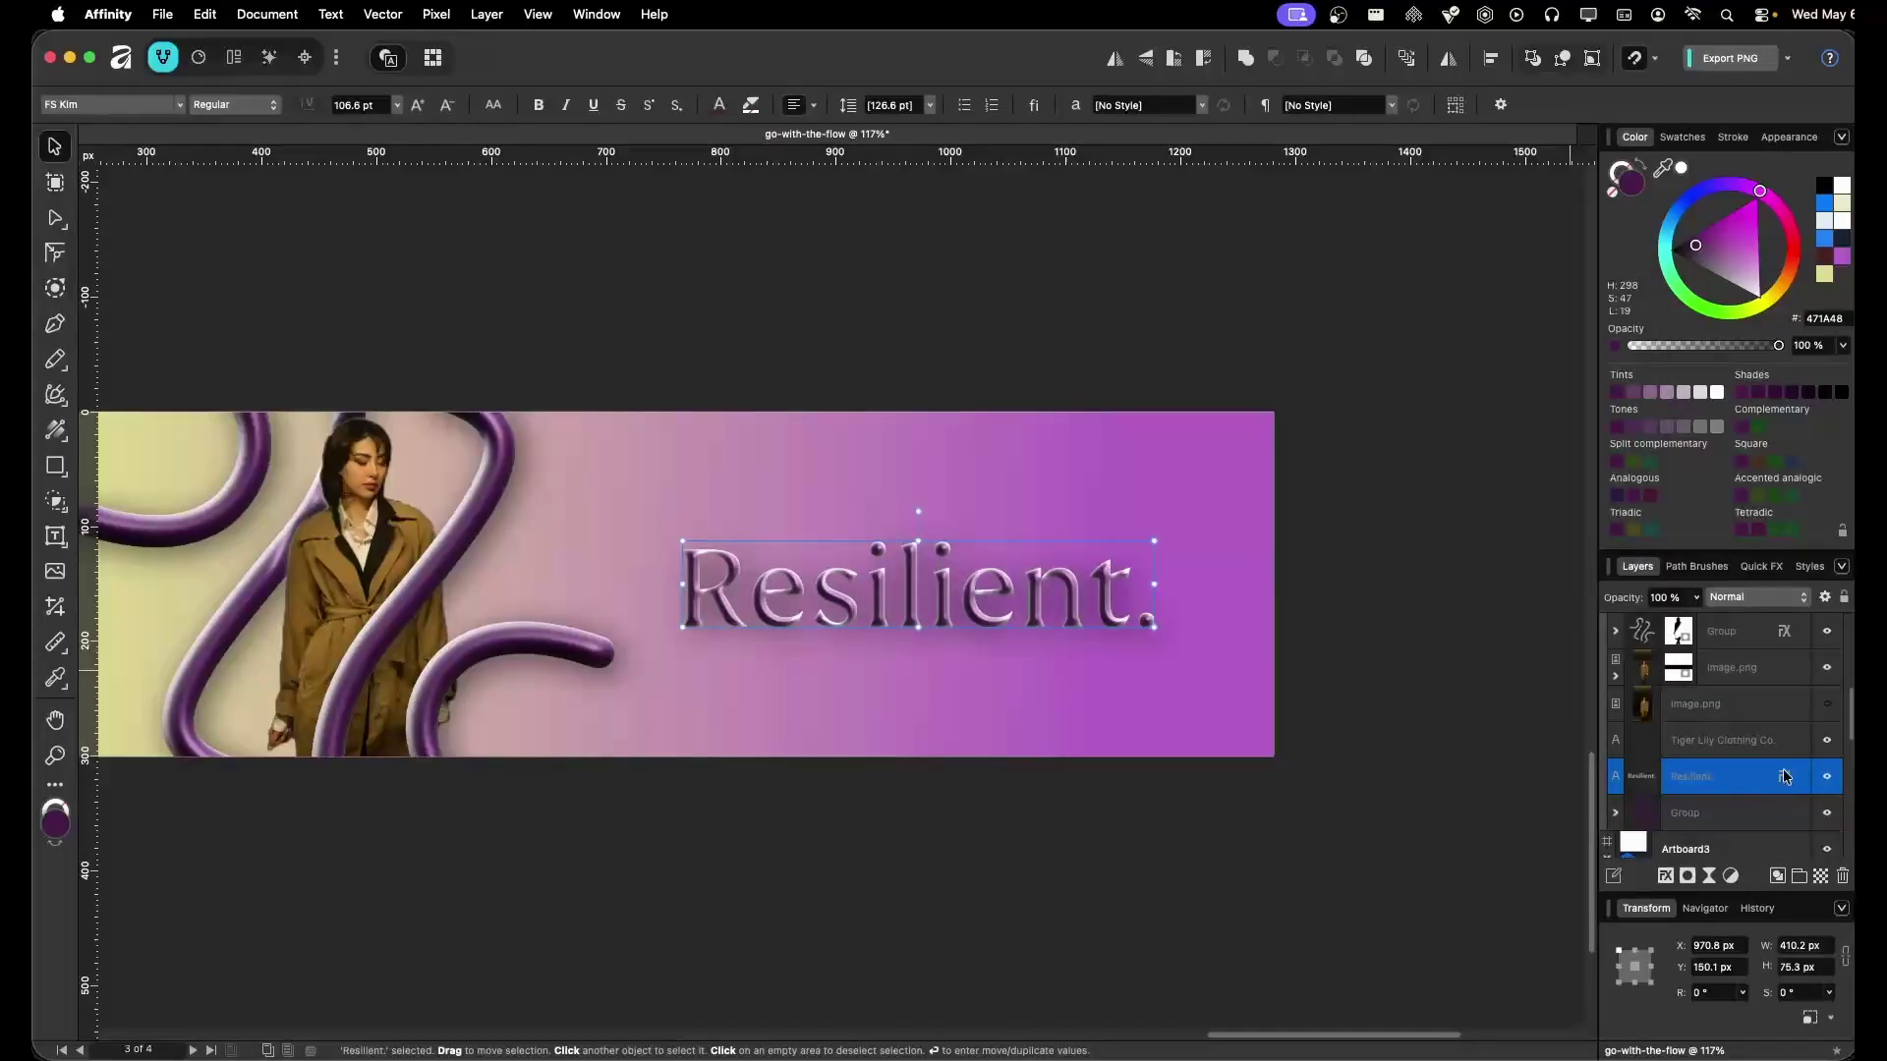
Turn off the headline's Bevel / Emboss, 3D, Inner Shadow, Inner Glow and Outer Shadow effects, close the dialog and deselect
left_click(1785, 777)
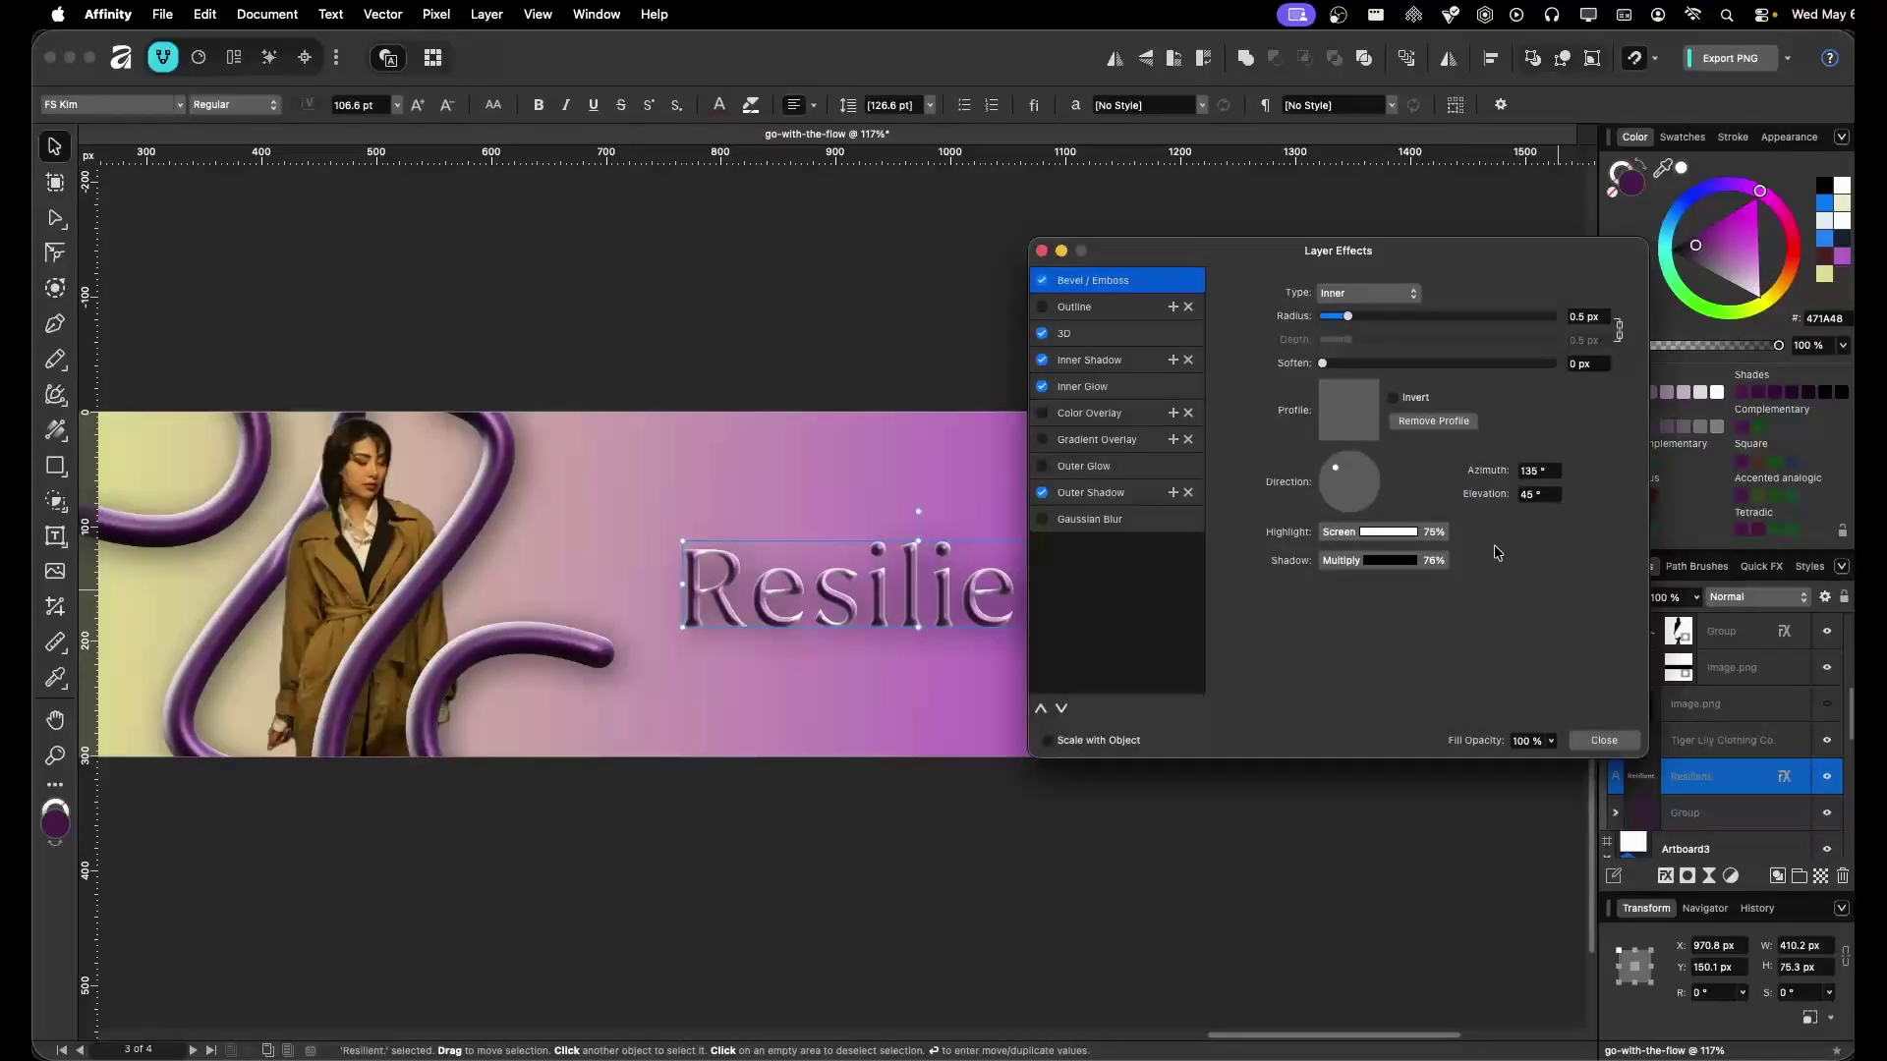
left_click(1042, 281)
left_click(1042, 334)
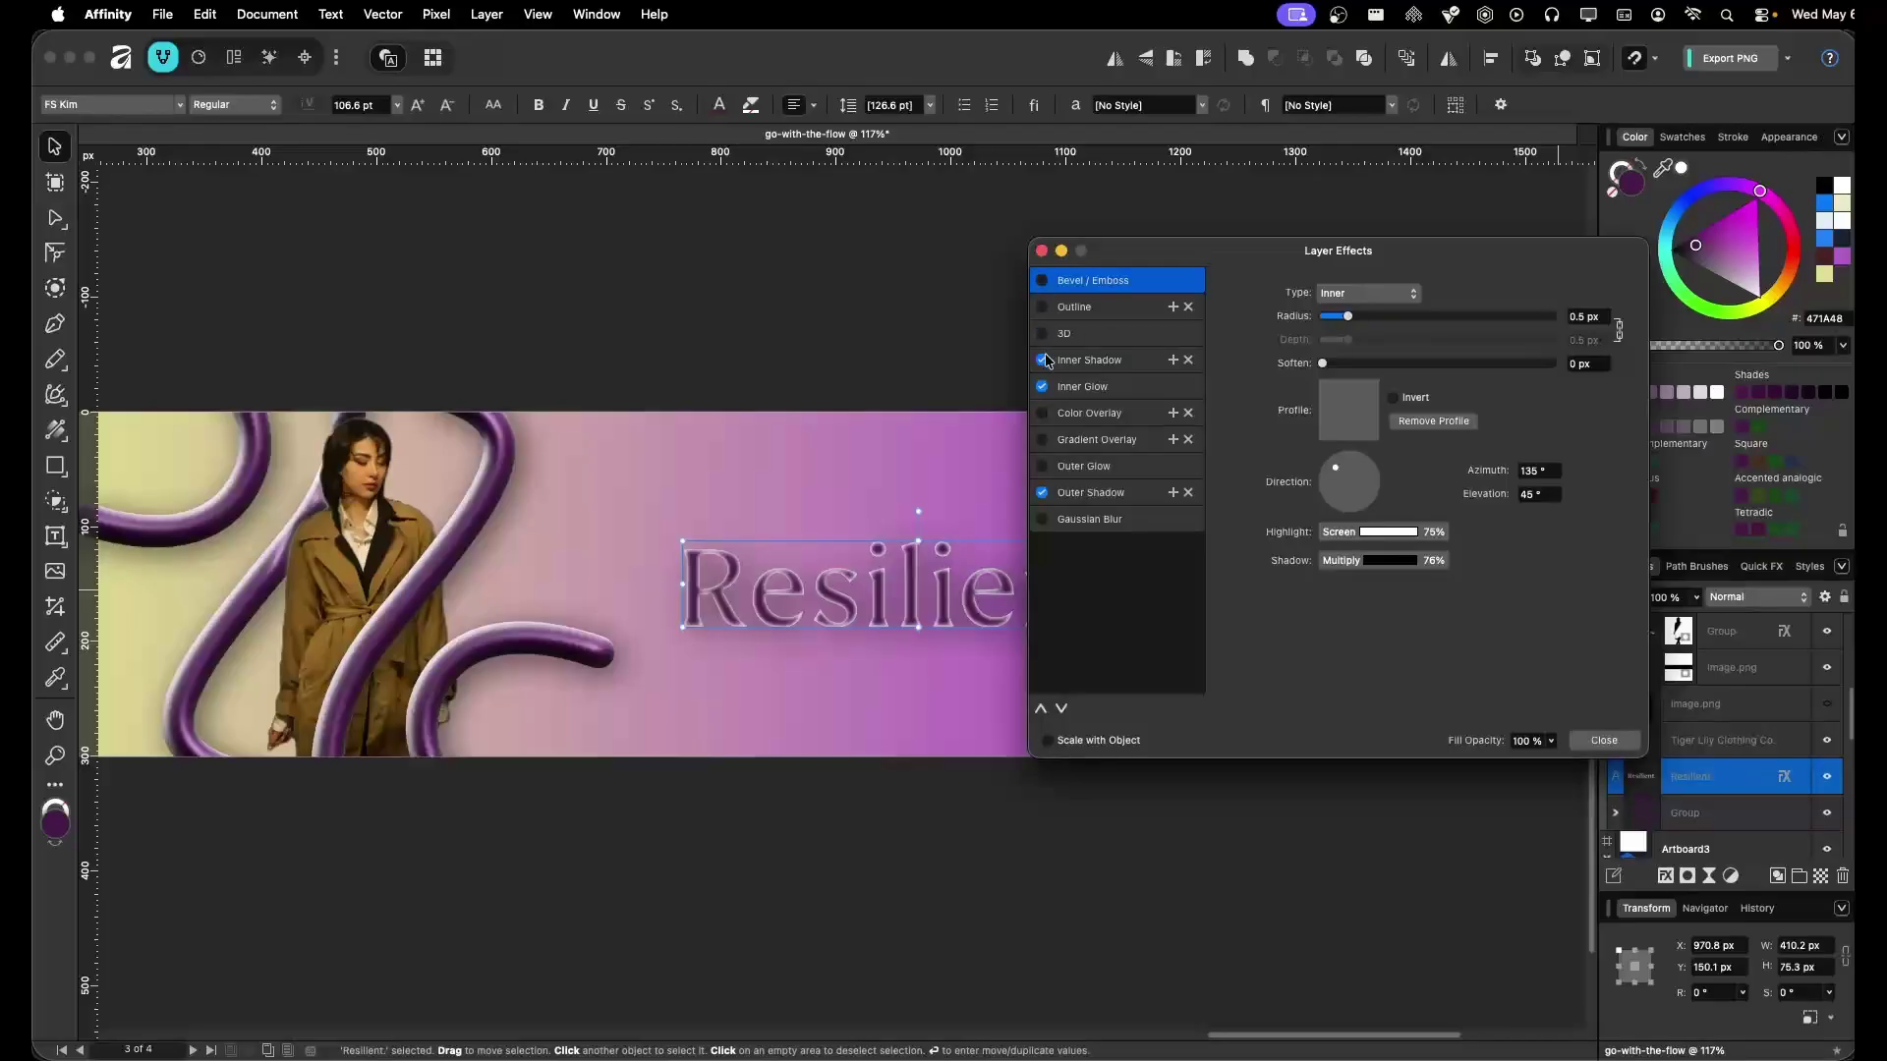
left_click(1081, 360)
left_click(1043, 387)
left_click(1042, 361)
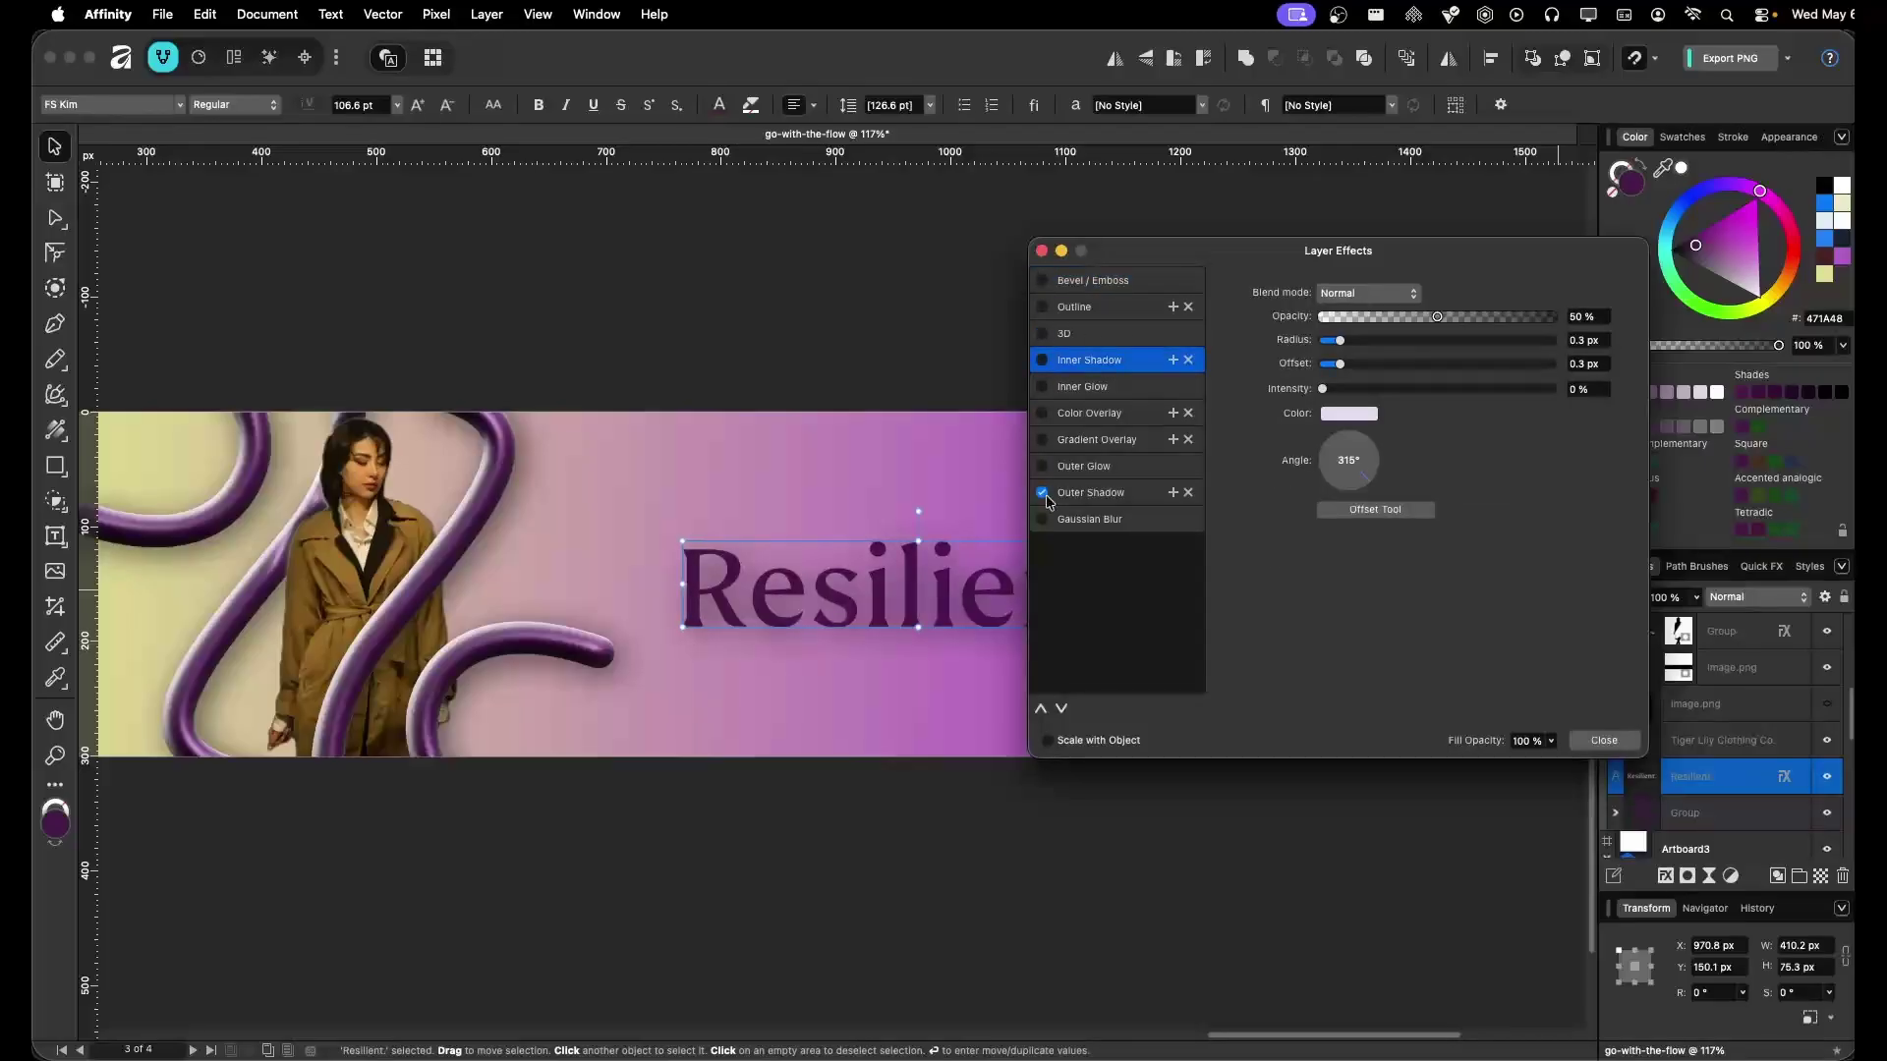
left_click(1042, 493)
left_click(1594, 747)
left_click(1104, 809)
Look over the "Procedural / Non-Destructive" artboard and the Geometric Design Club poster on Artboard3
key("super+0")
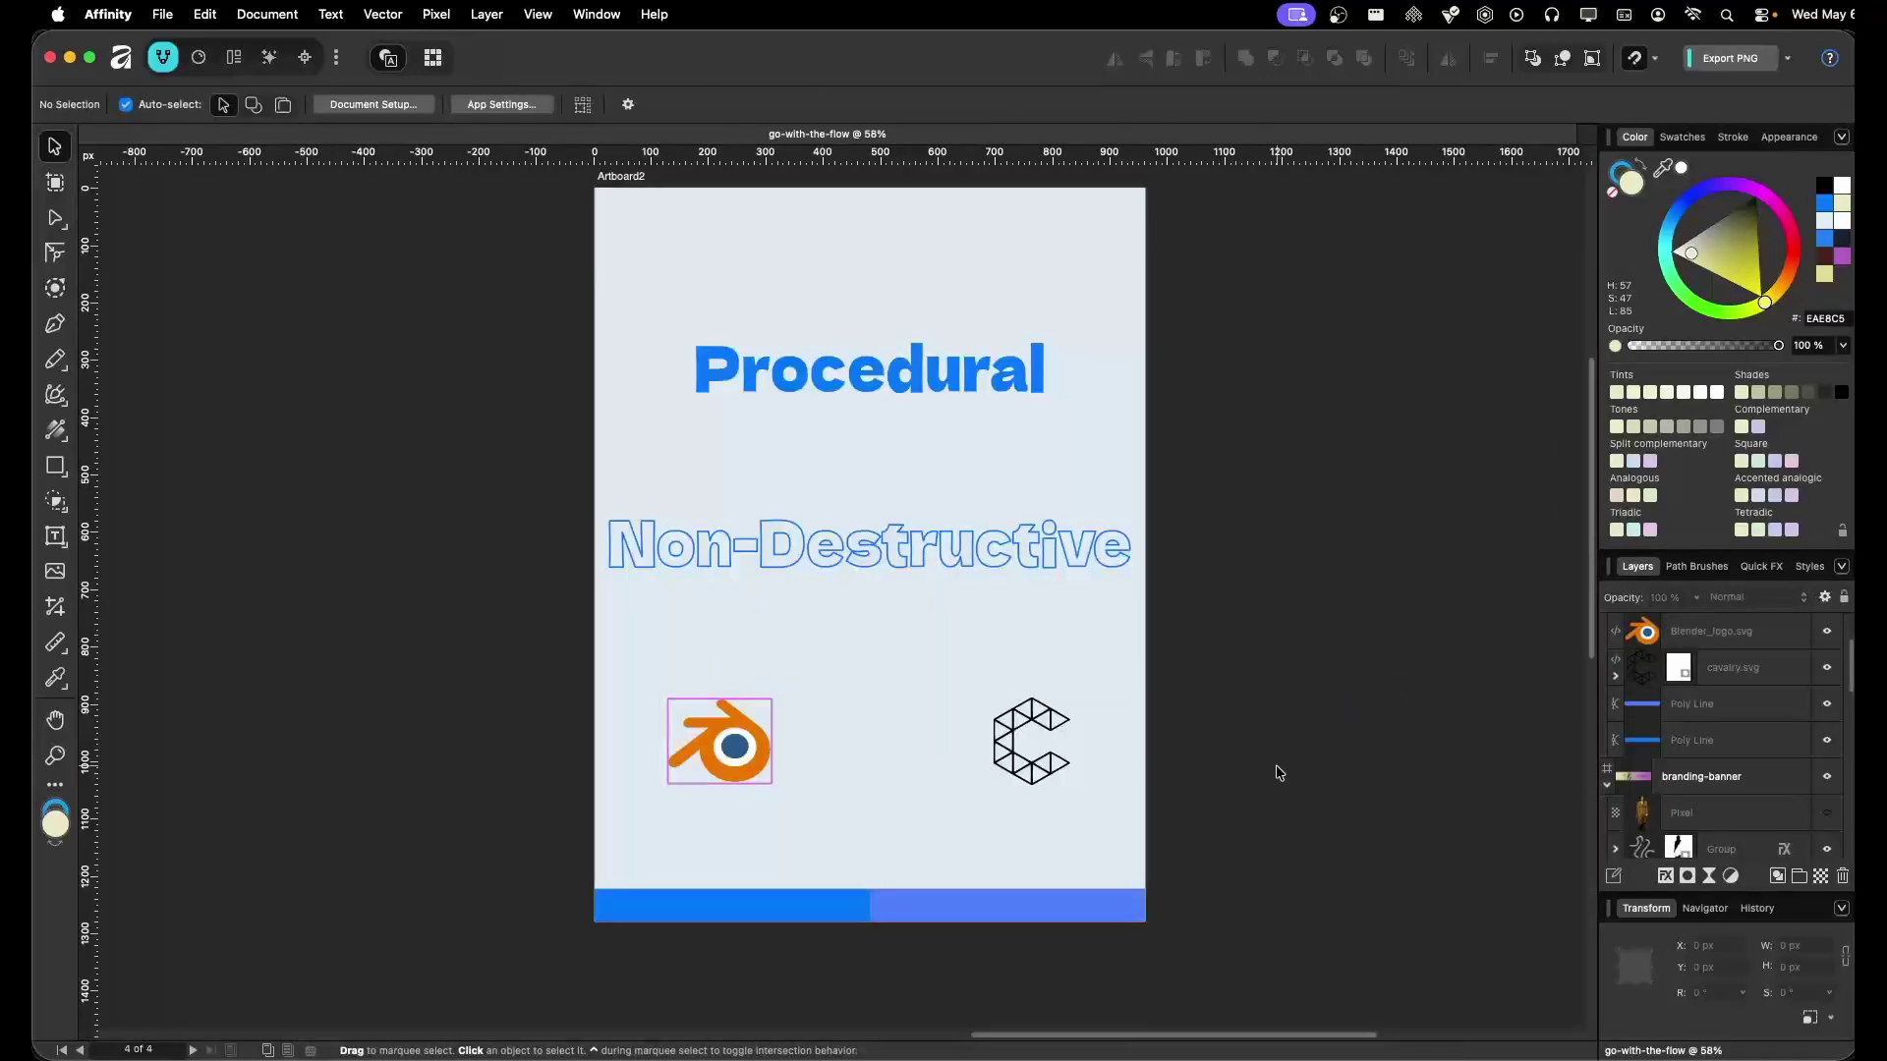
scroll(1293, 758, "left", 5)
scroll(1323, 830, "left", 20)
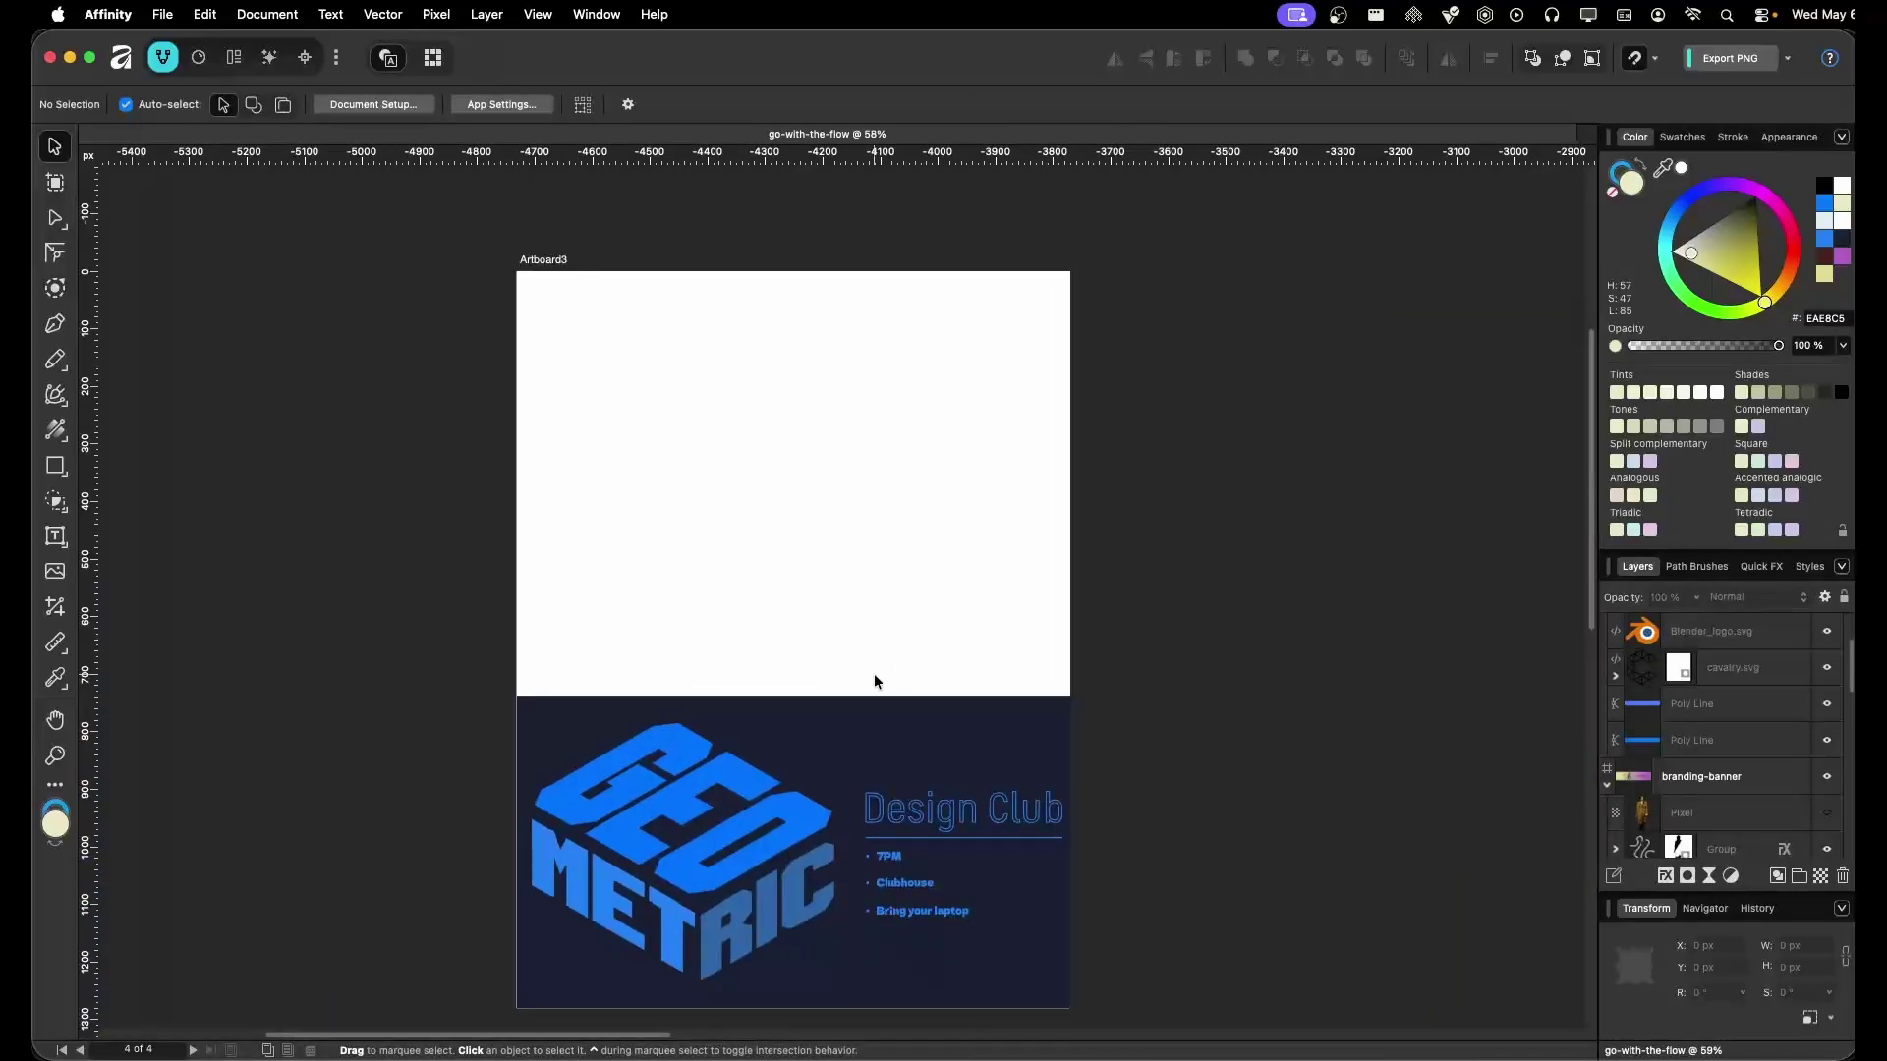
scroll(875, 678, "up", 1)
scroll(939, 654, "left", 1)
scroll(947, 678, "down", 2)
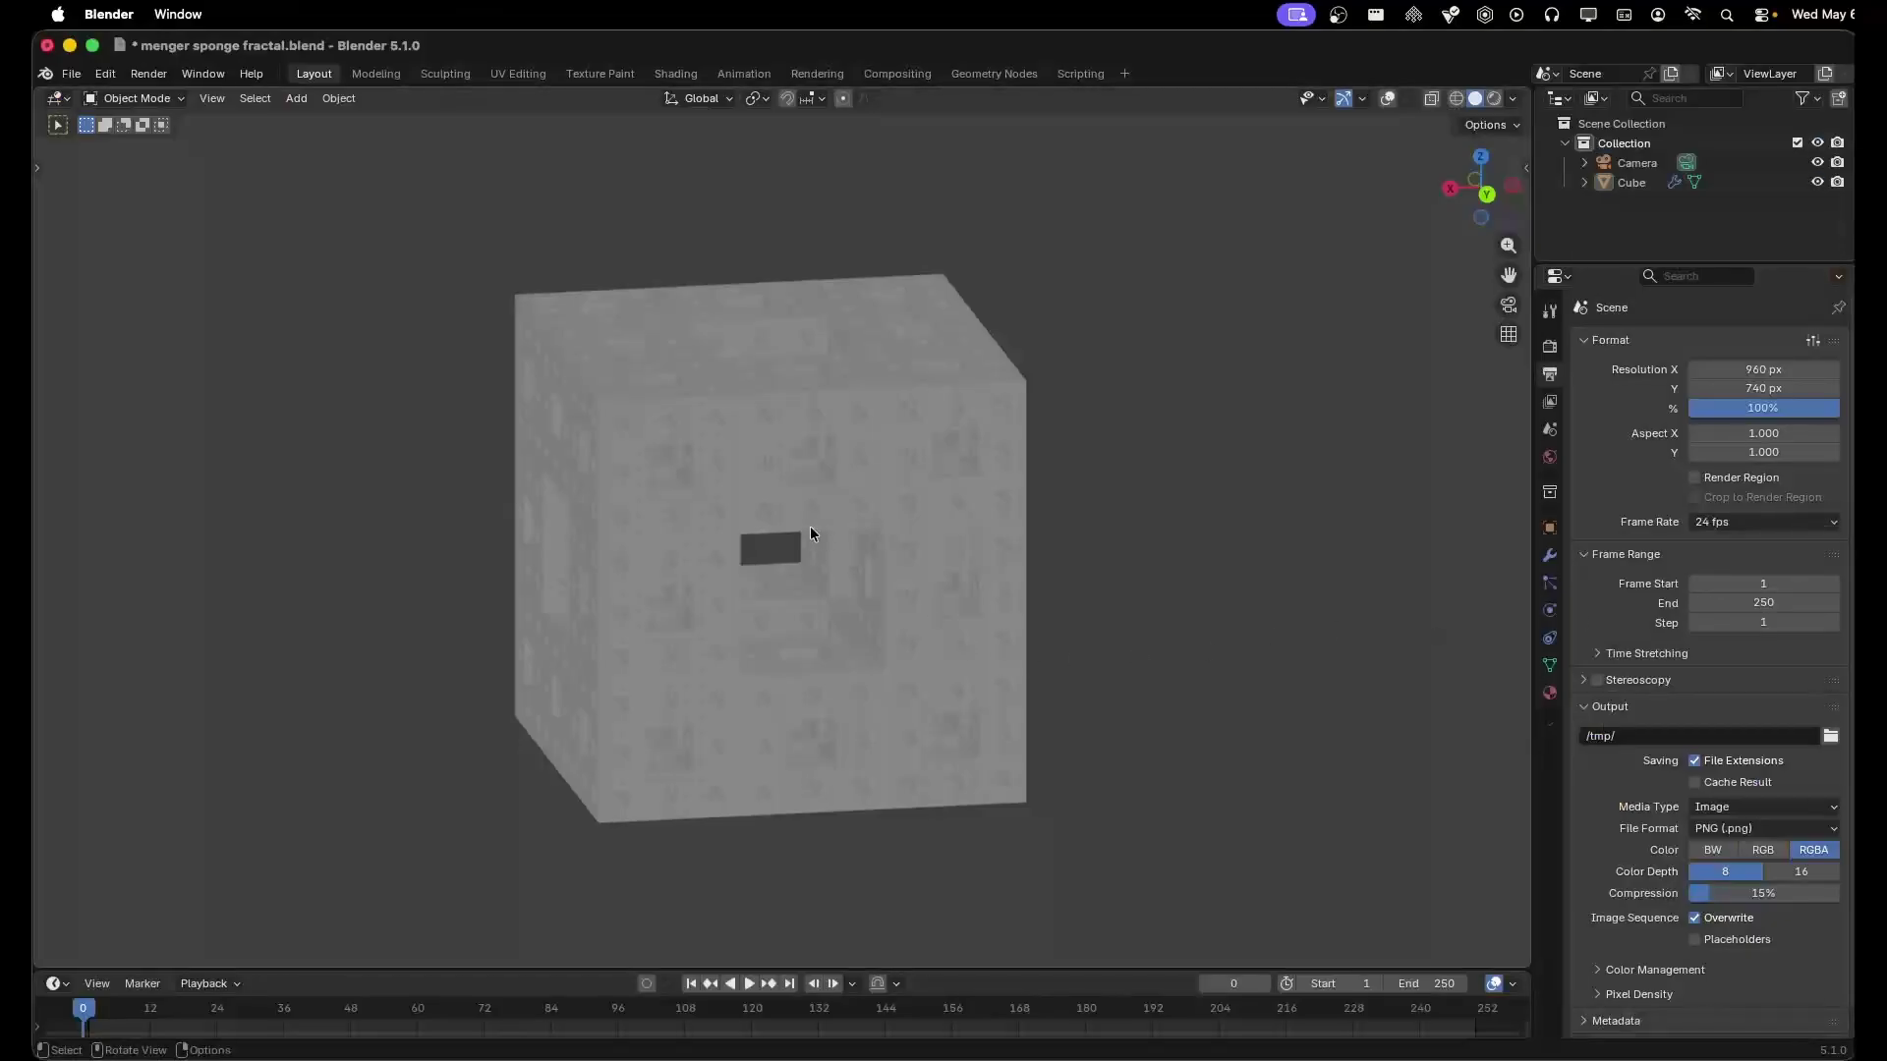
Switch to Blender and inspect the Menger sponge fractal from several angles and distances
scroll(811, 536, "up", 5)
left_click_drag(717, 430, 850, 491)
scroll(848, 458, "up", 3)
scroll(762, 521, "down", 4)
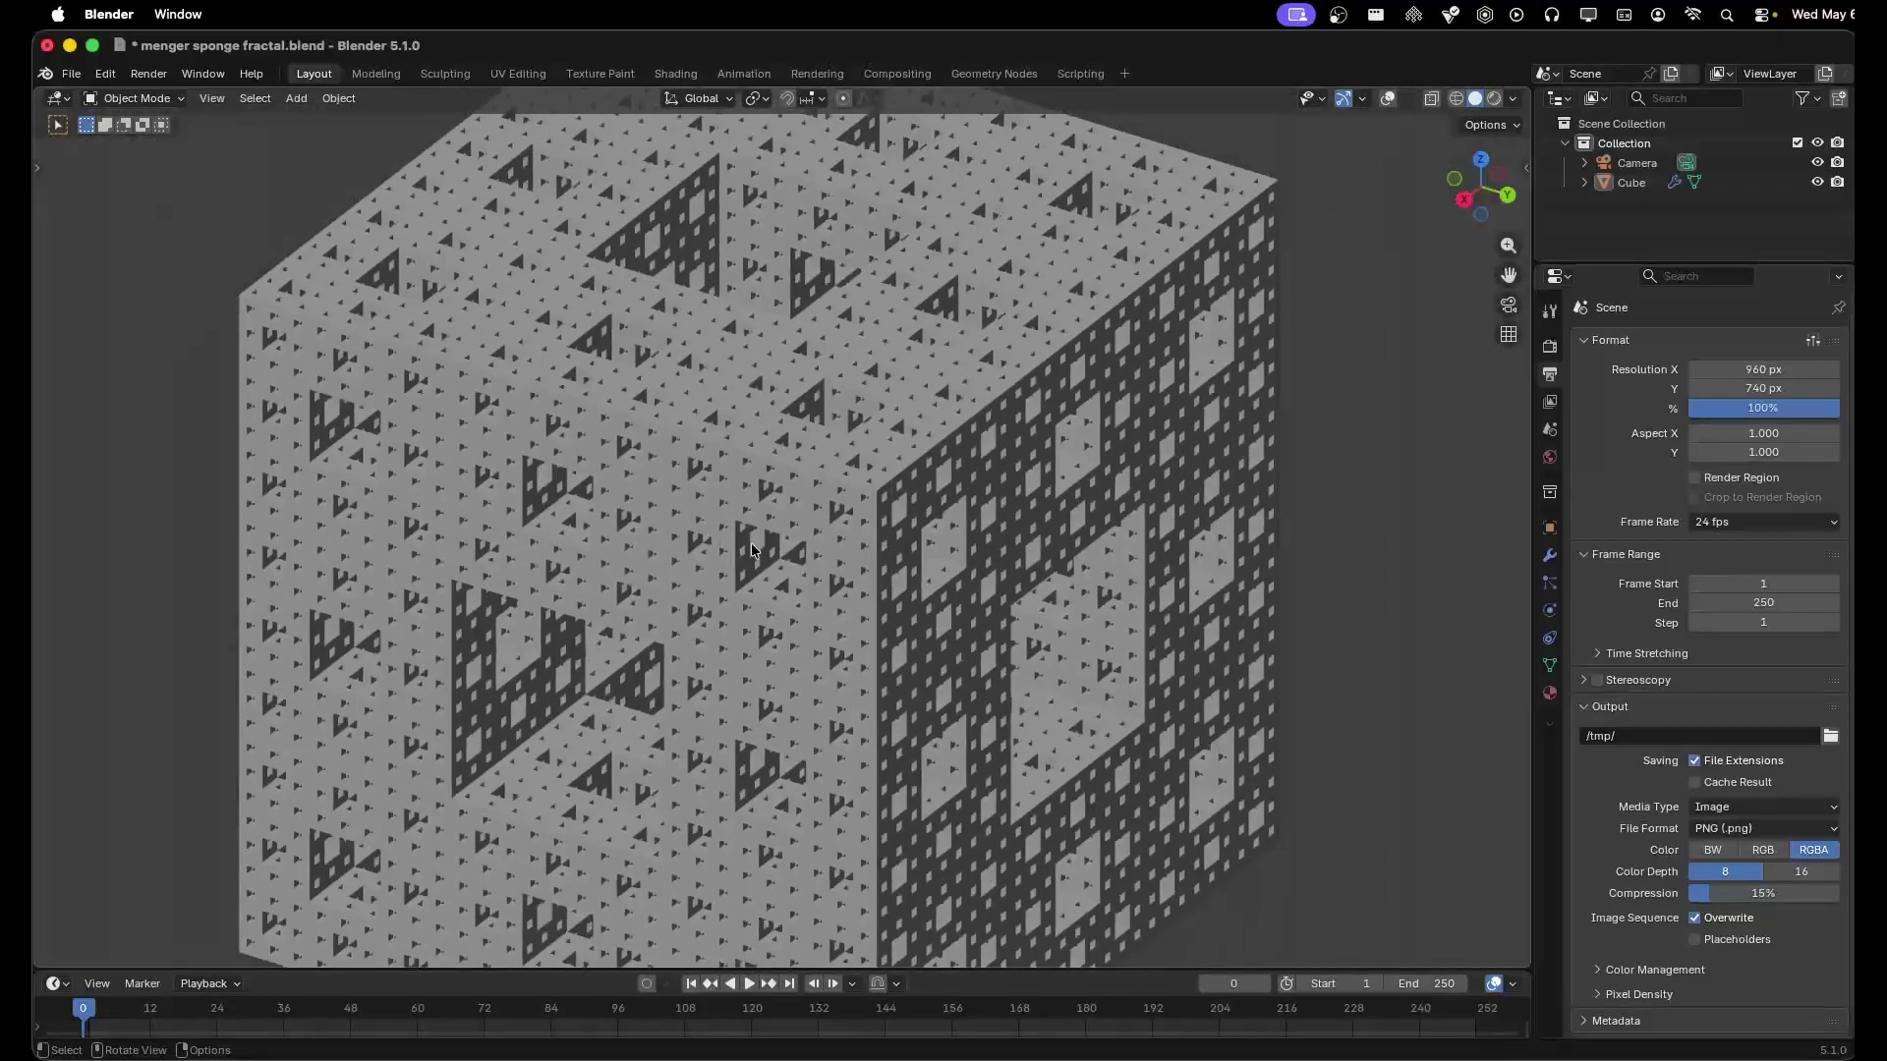
left_click_drag(685, 550, 753, 492)
scroll(753, 492, "up", 5)
left_click_drag(662, 321, 961, 459)
scroll(954, 460, "down", 5)
Look through the scene camera and render the Menger sponge
key("KP_0")
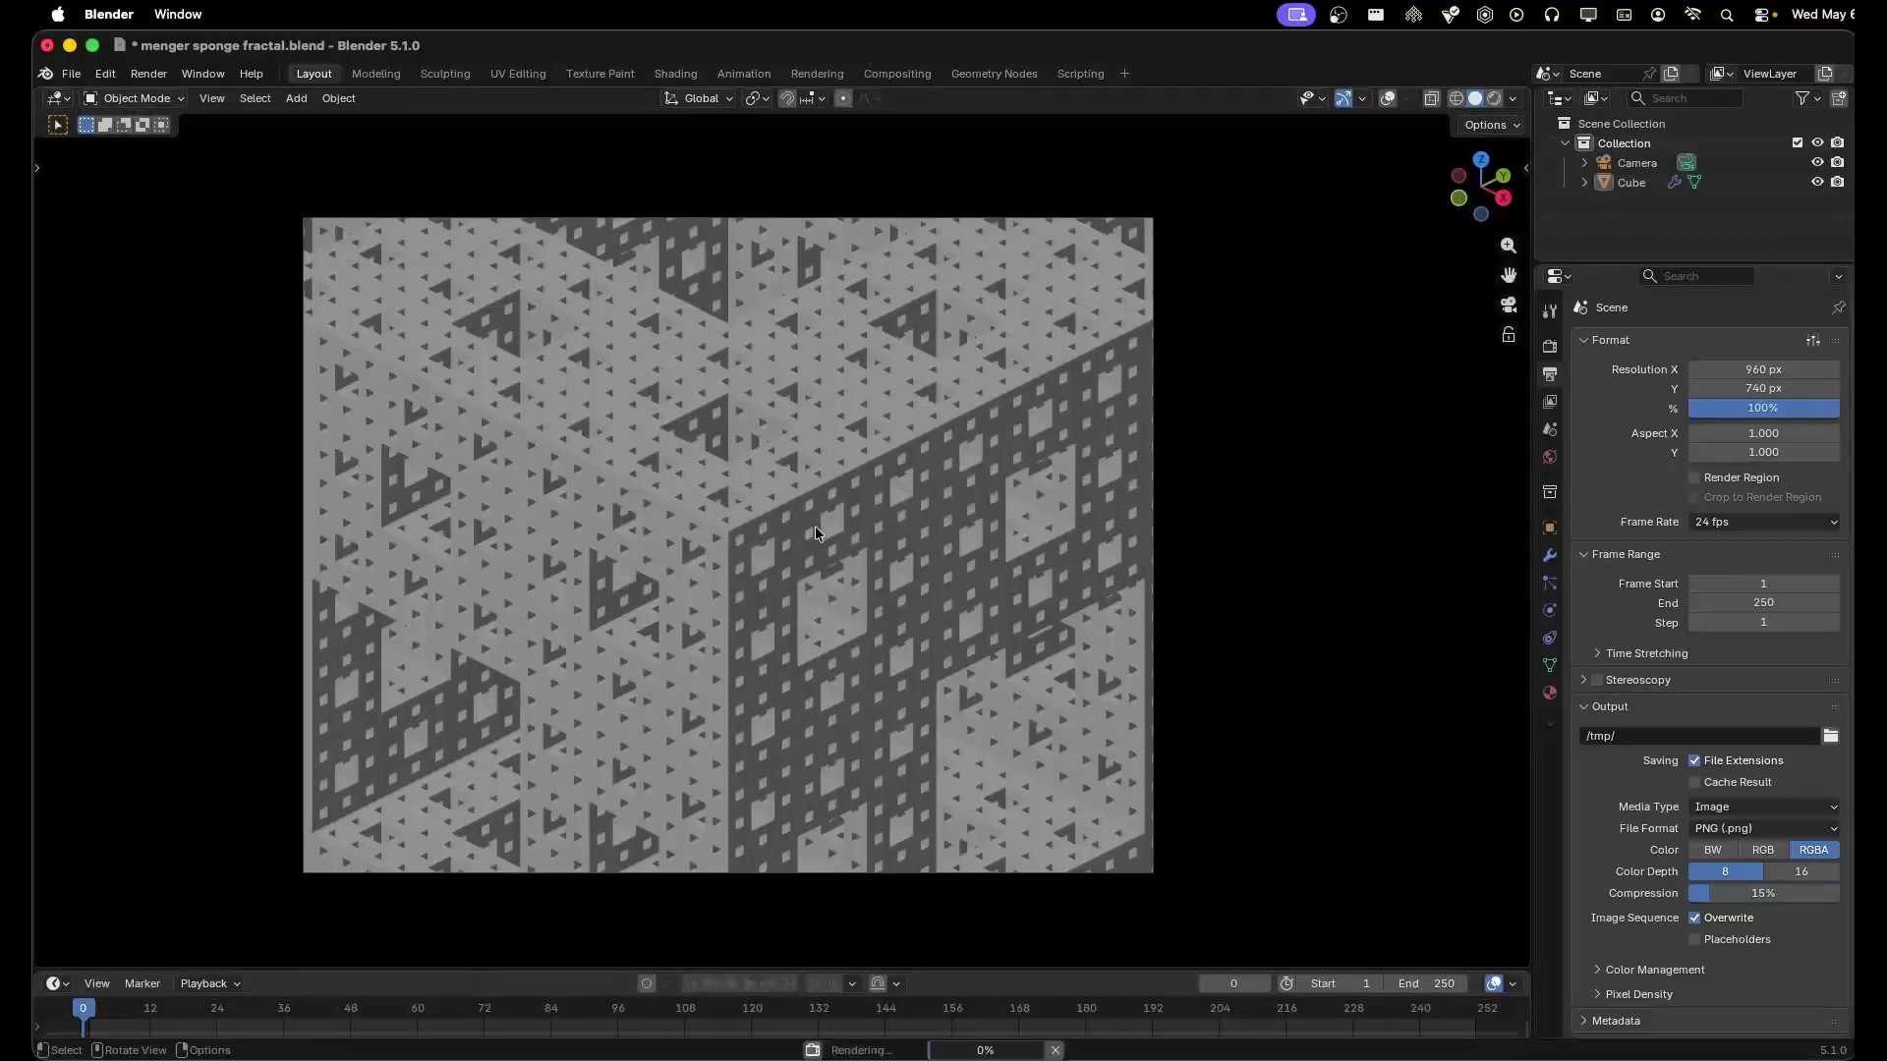
key("F12")
left_click_drag(813, 265, 748, 186)
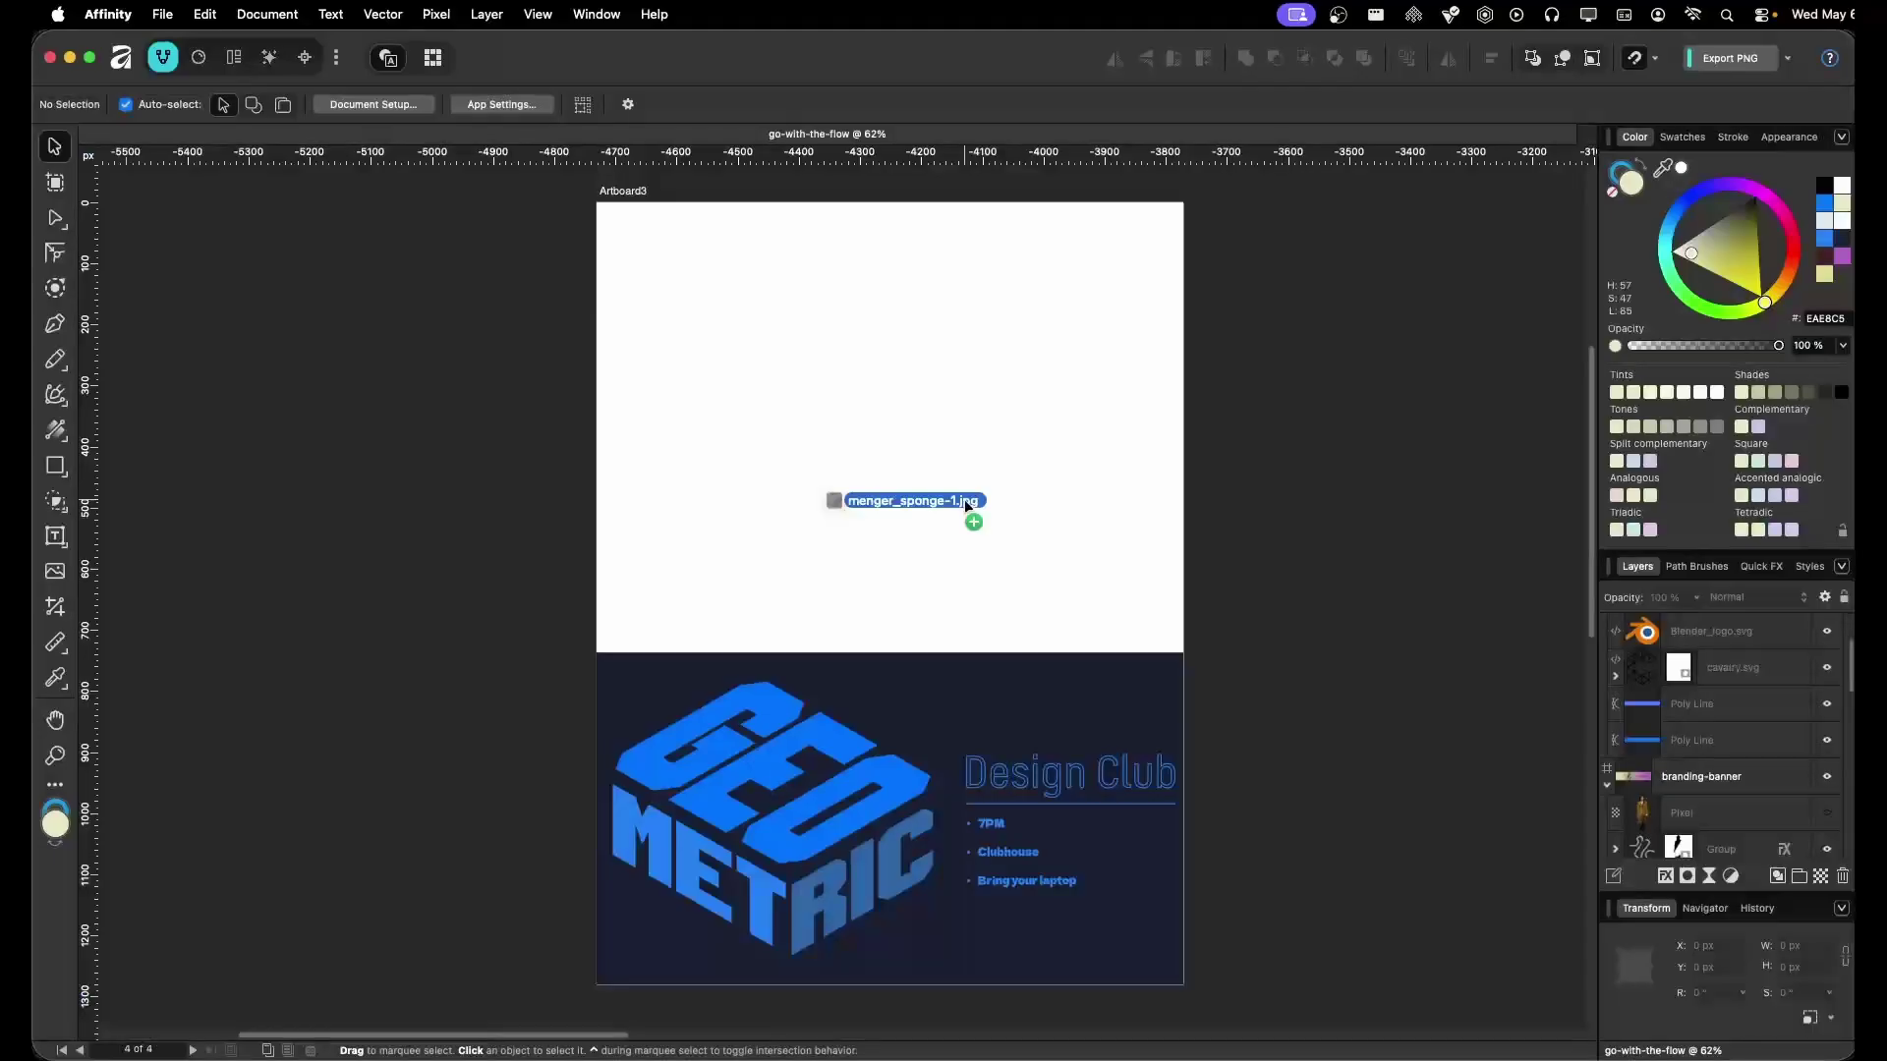
Switch to Affinity, place menger_sponge-1.jpg at the upper edge of Artboard3 and move it behind the navy title panel
left_click_drag(964, 500, 964, 500)
left_click_drag(1048, 440, 1005, 472)
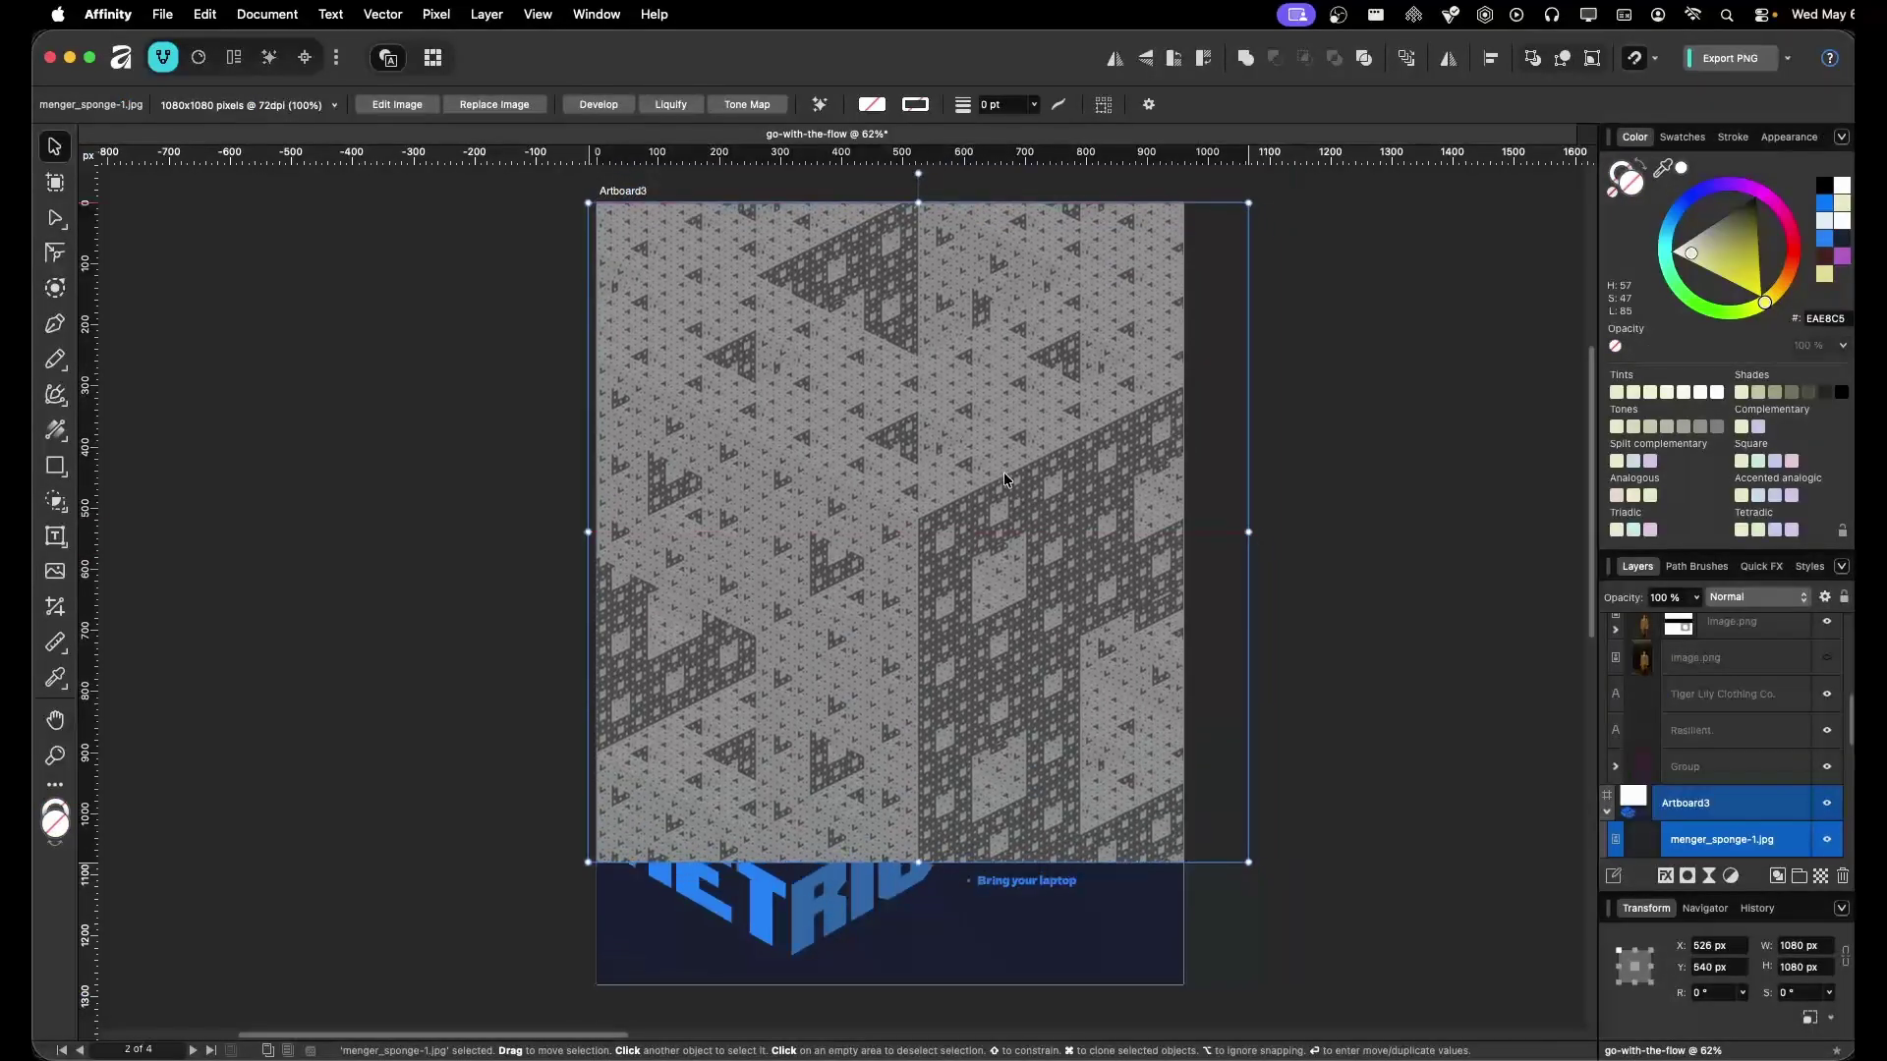
left_click(1491, 58)
left_click(1719, 120)
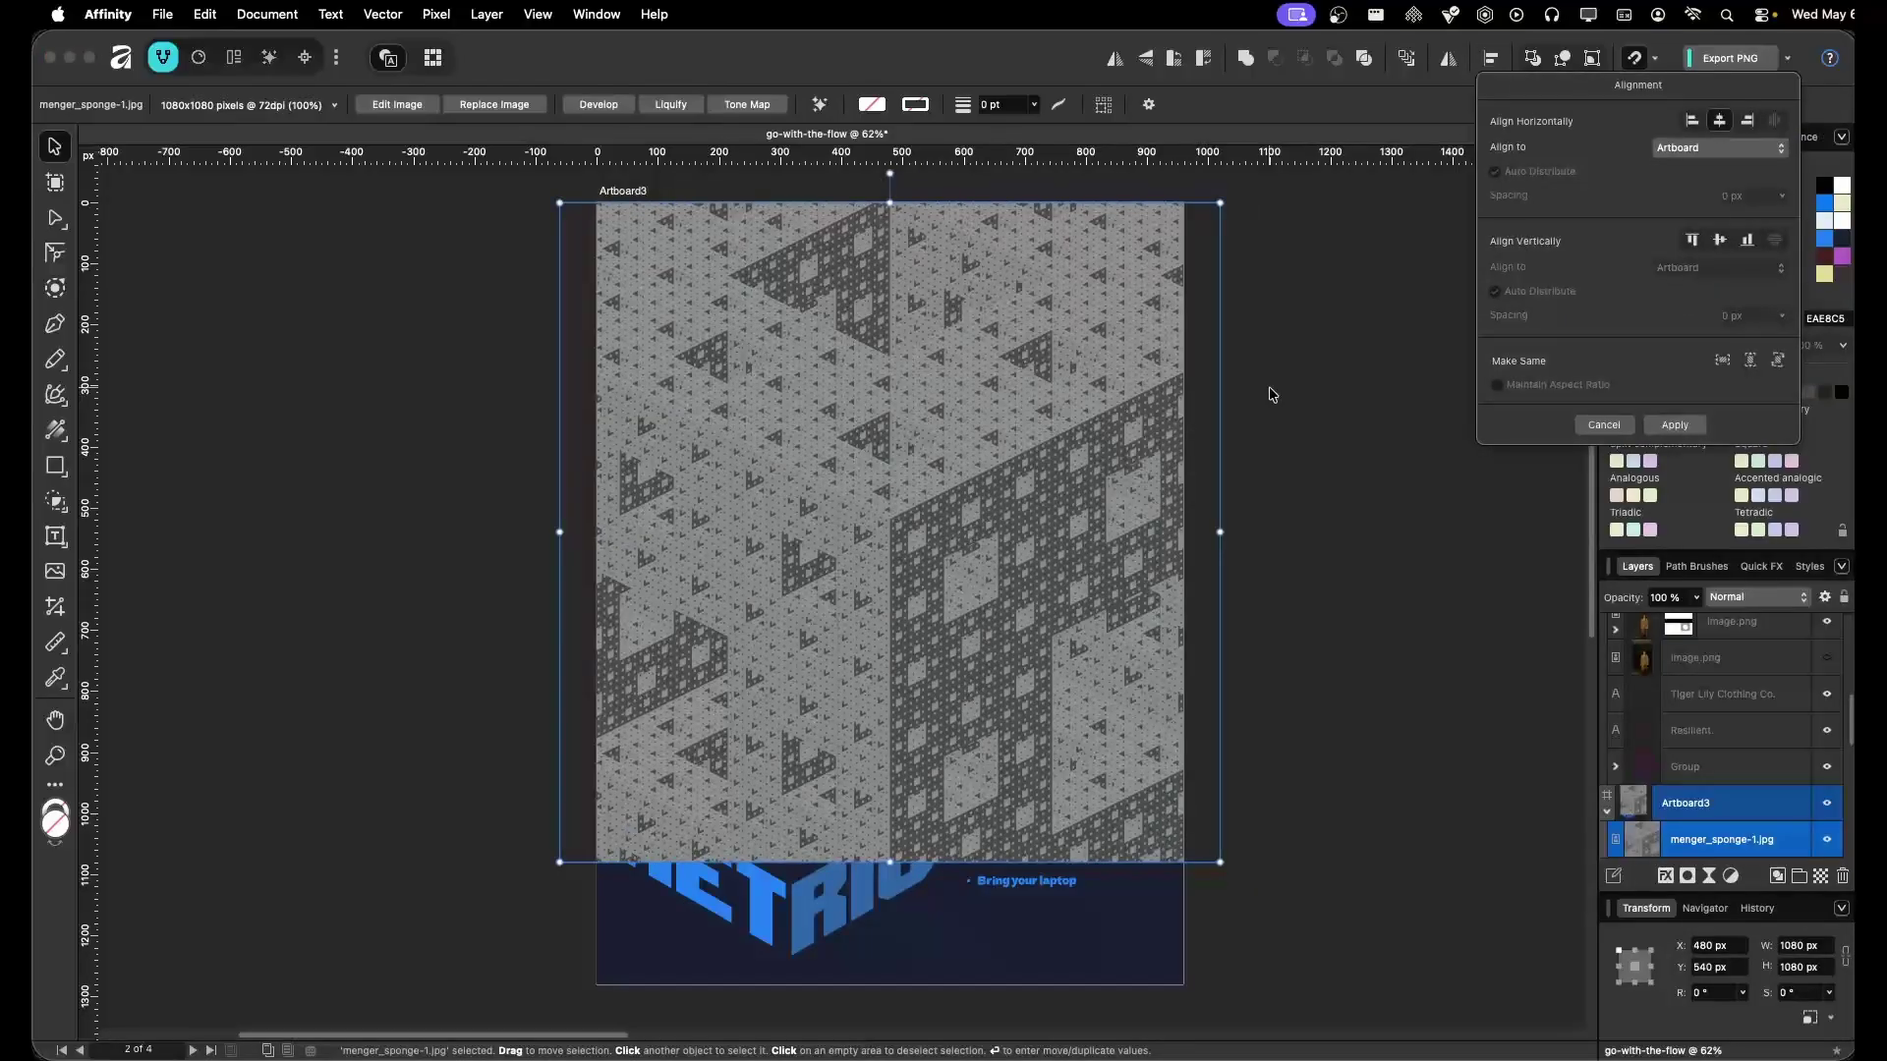
key("ctrl+z")
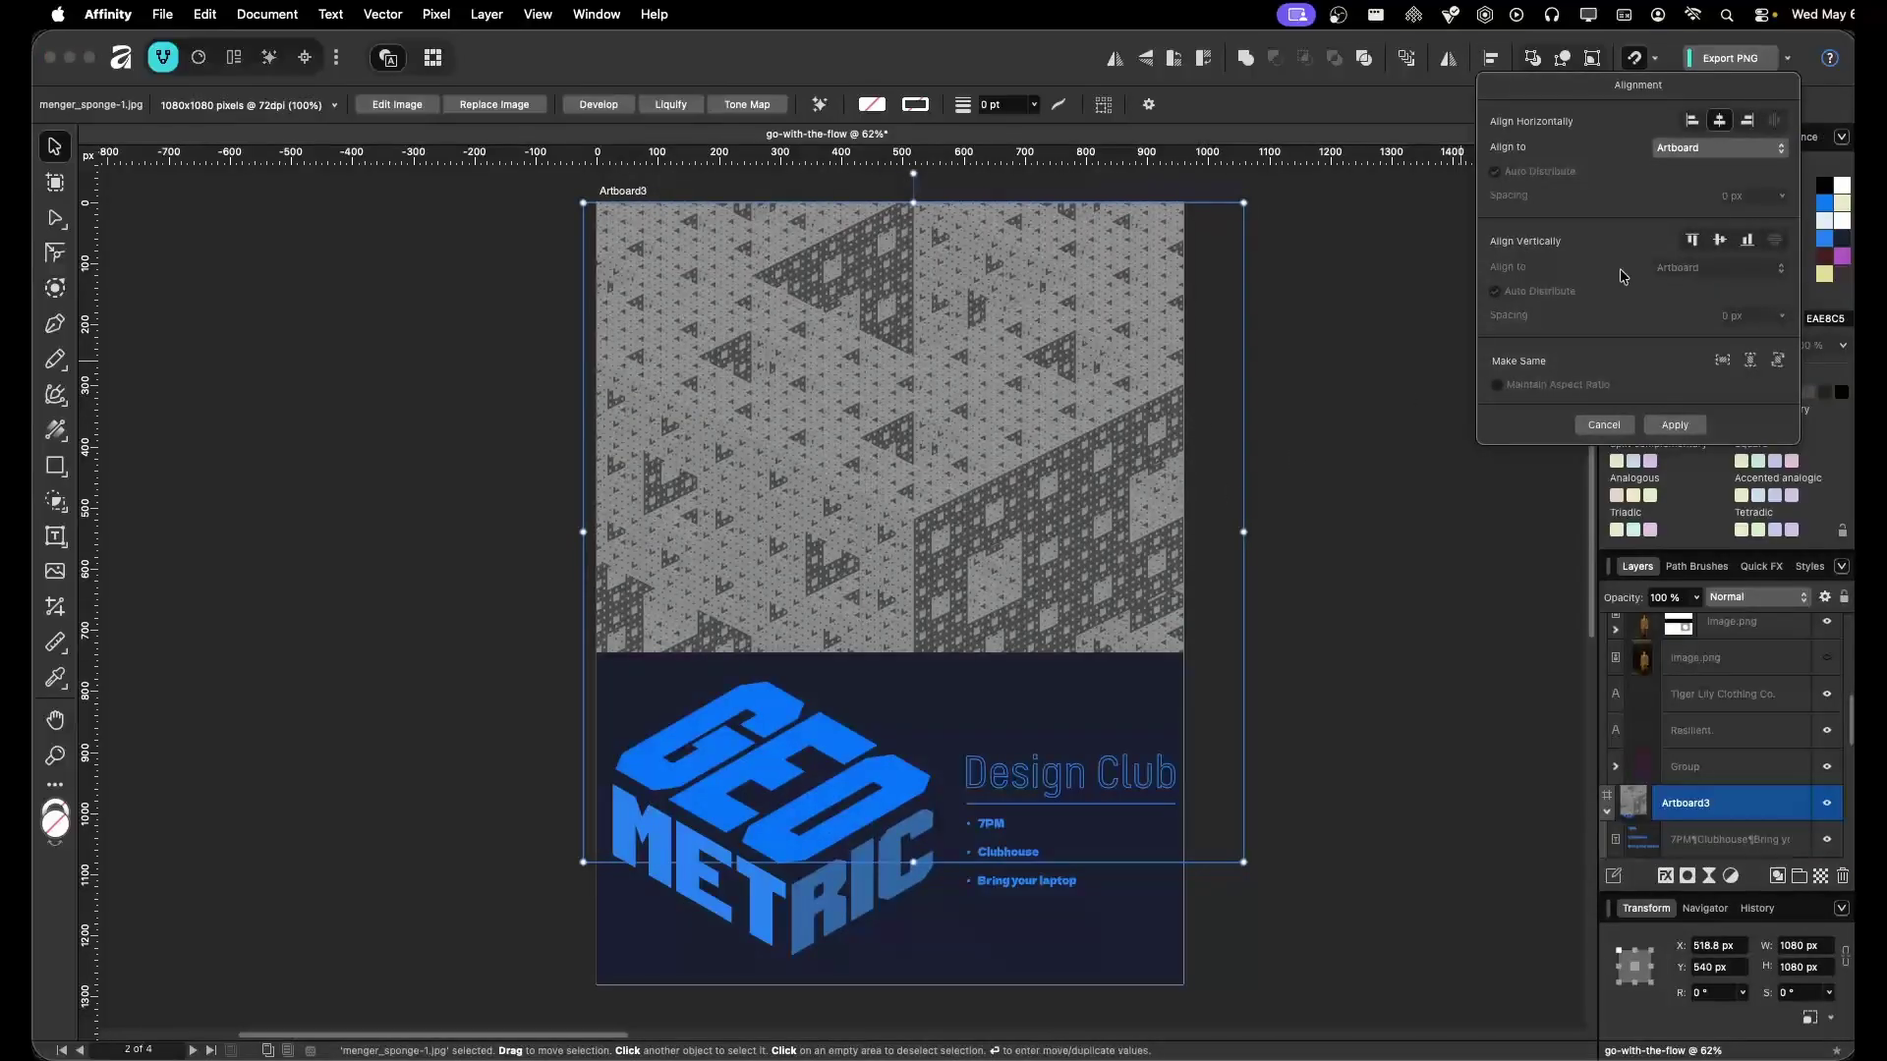
Center the Menger sponge image horizontally on its artboard
left_click(1719, 120)
left_click(1674, 425)
key("Escape")
left_click(1081, 587)
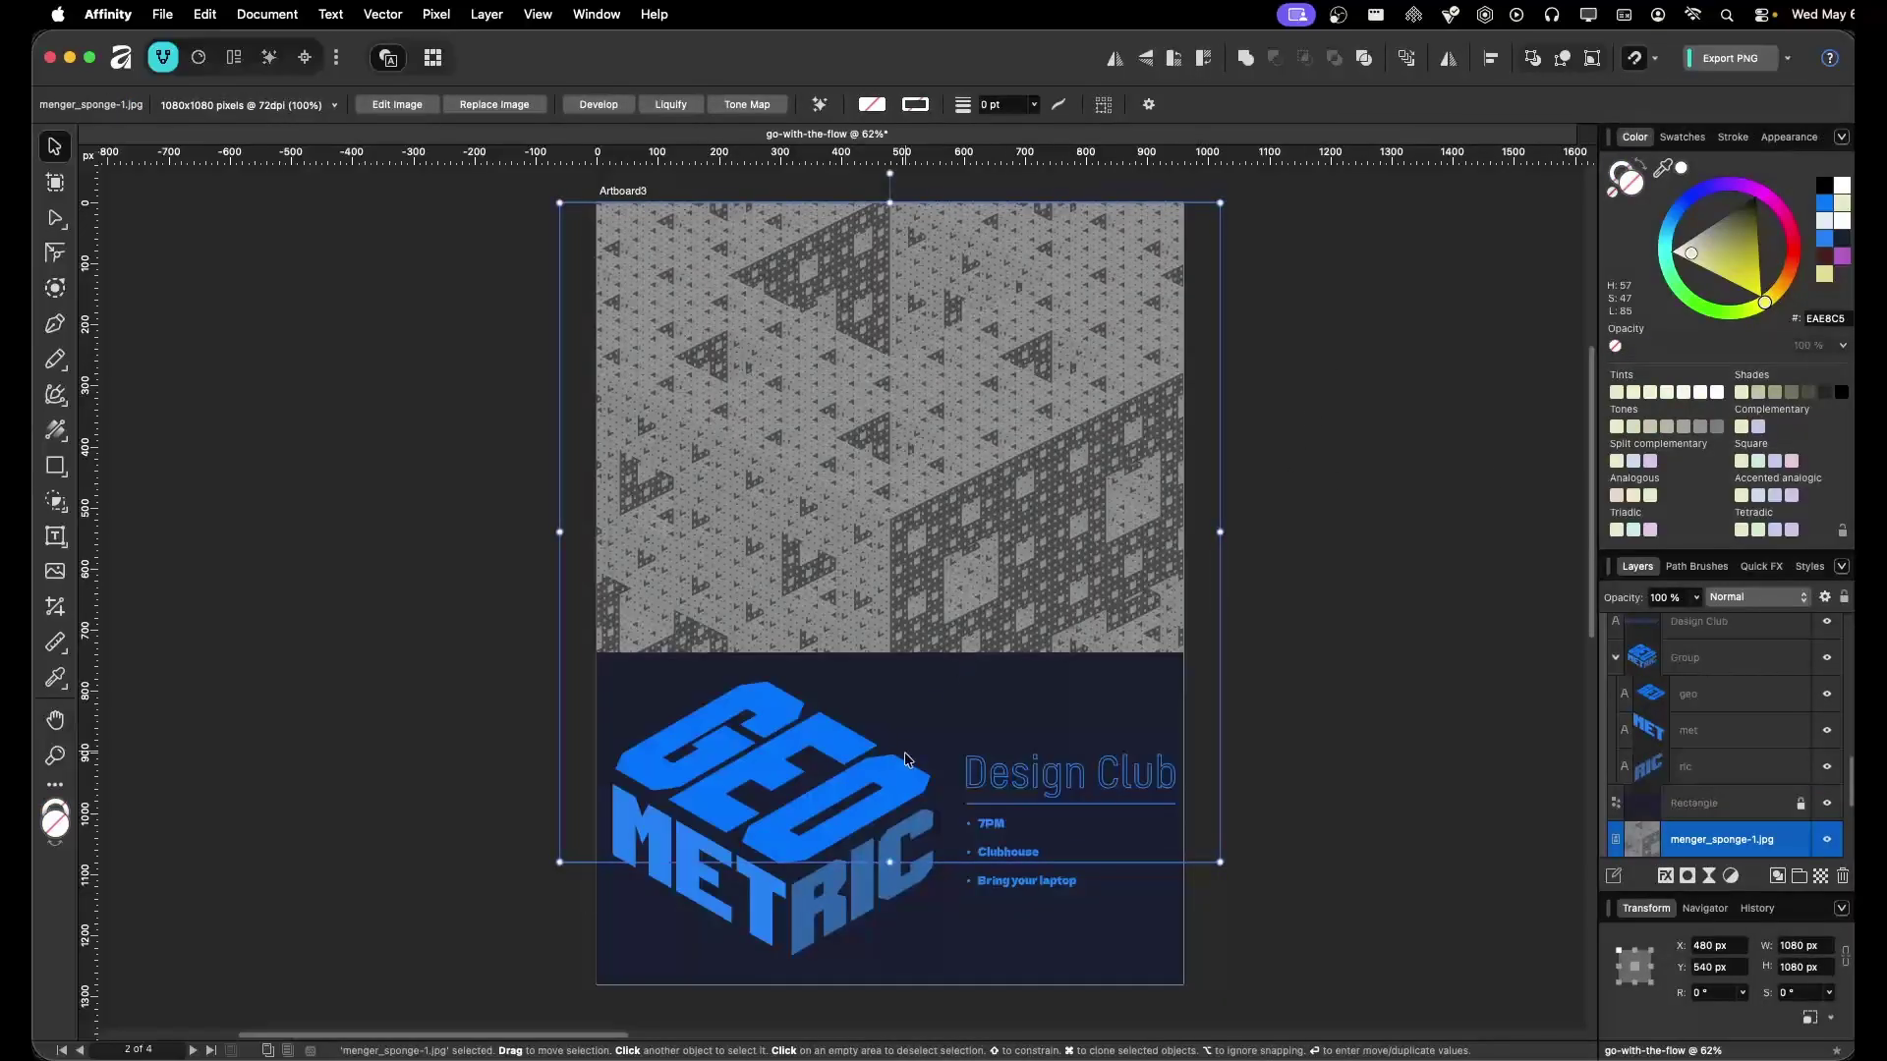
Scale the Menger sponge image down to about the artboard's width, deselect it and save the document
left_click_drag(889, 862, 902, 786)
left_click(1283, 541)
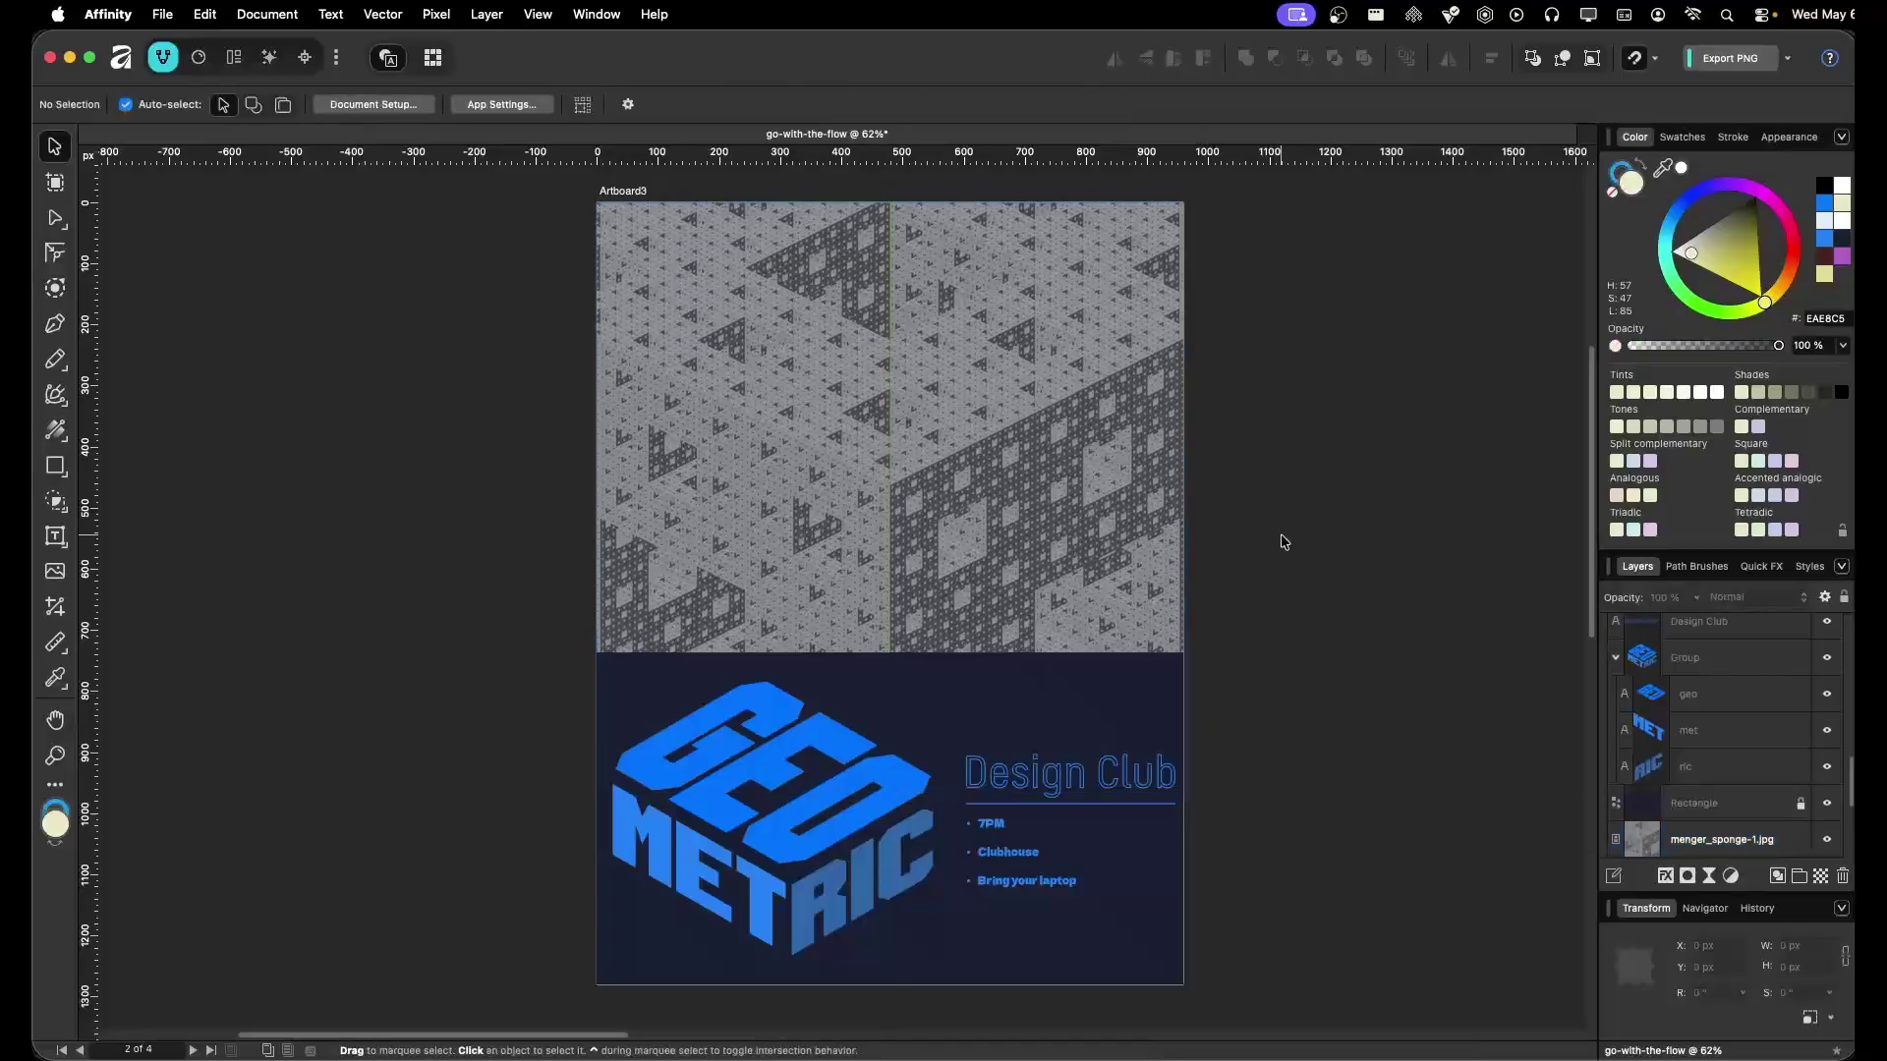
key("super+s")
Switch to Blender and examine the chain of Copier nodes in the Fractal geometry node group
scroll(947, 394, "up", 10)
scroll(924, 530, "down", 8)
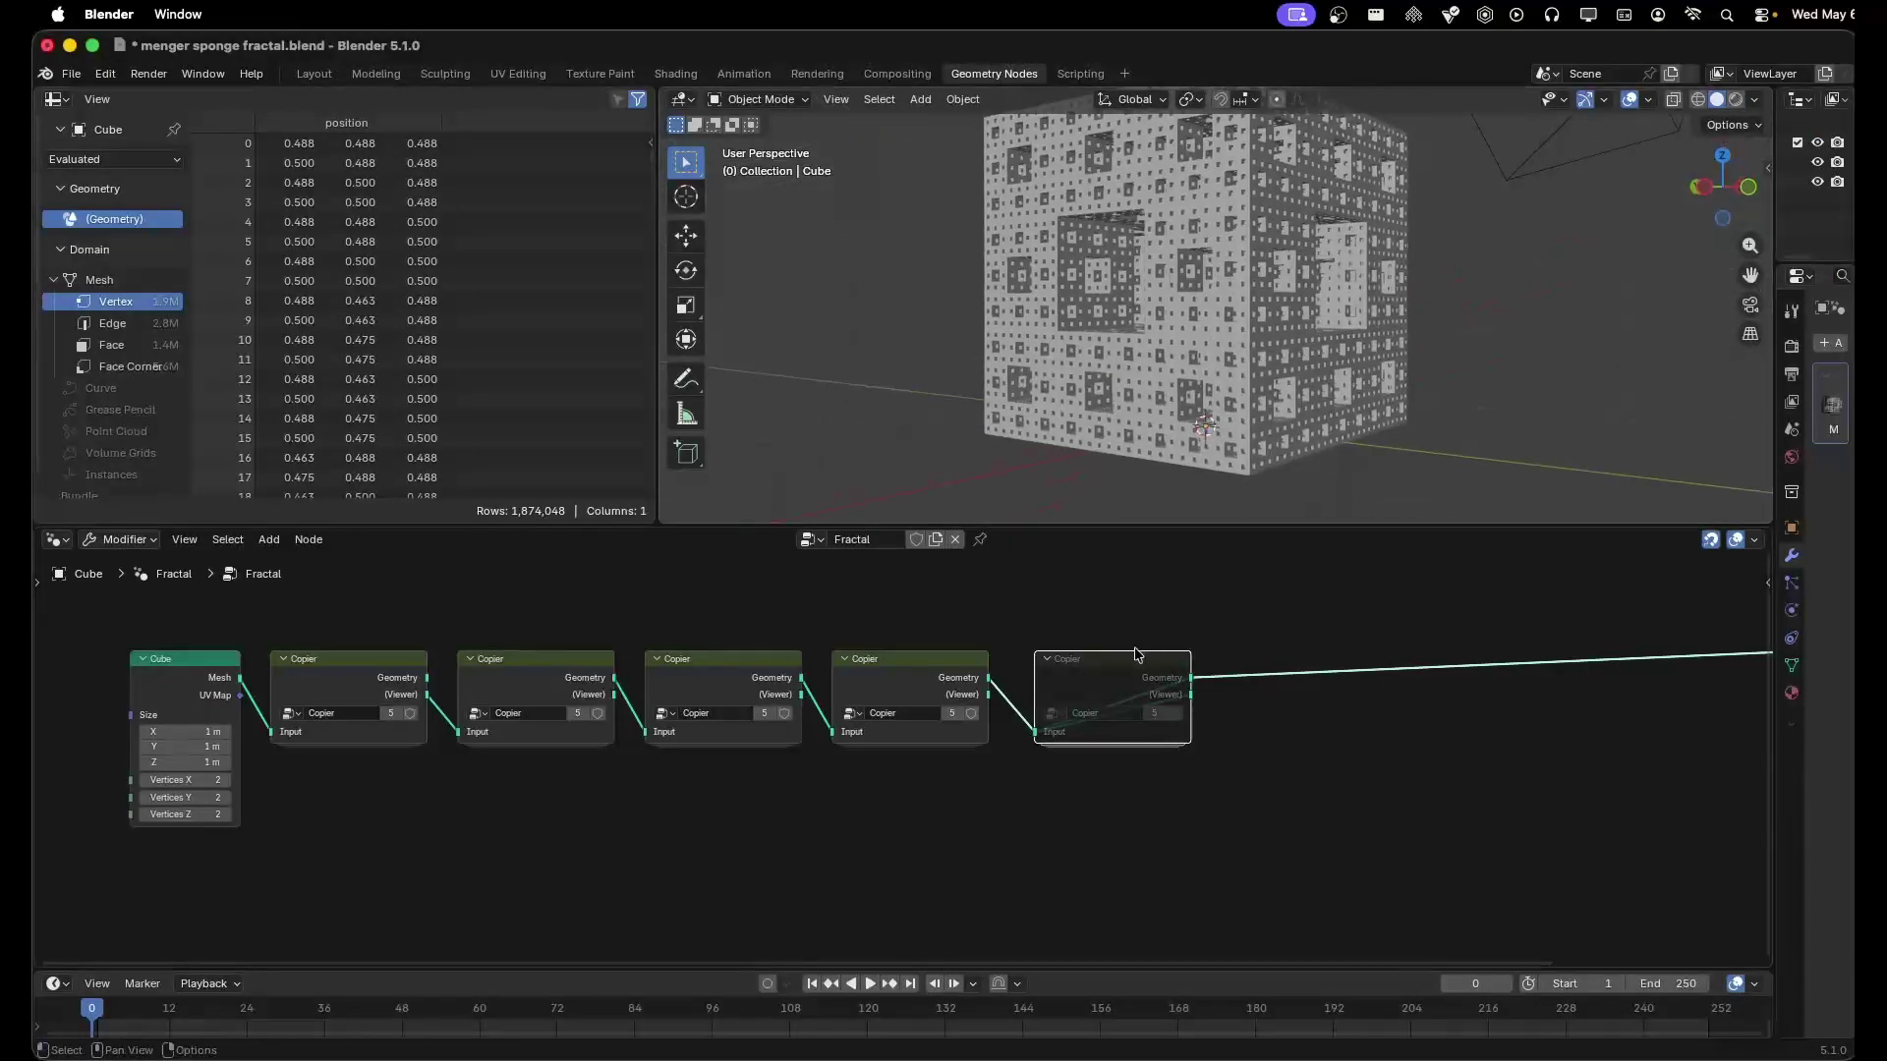
scroll(928, 654, "right", 3)
left_click(927, 655)
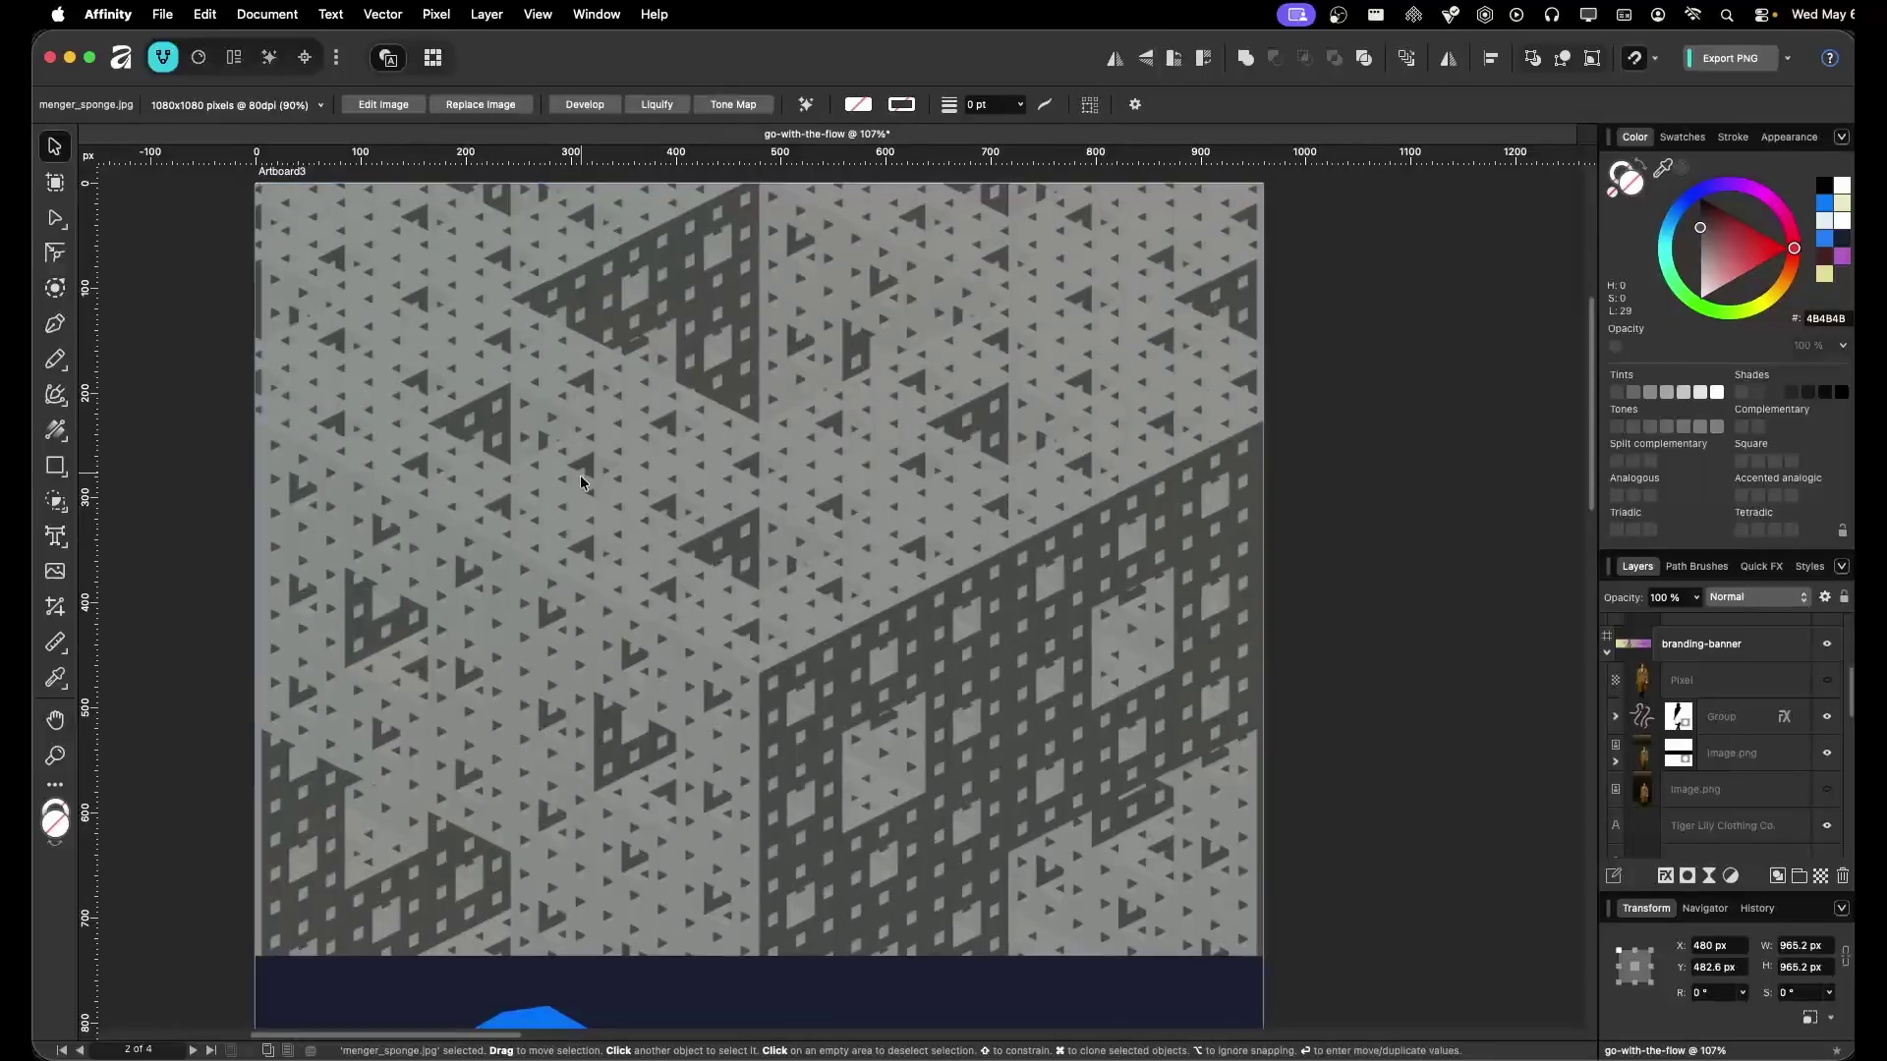
Switch to Affinity, deselect menger_sponge.jpg and review the coarser fractal pattern on the Geometric Design Club poster
scroll(581, 479, "down", 5)
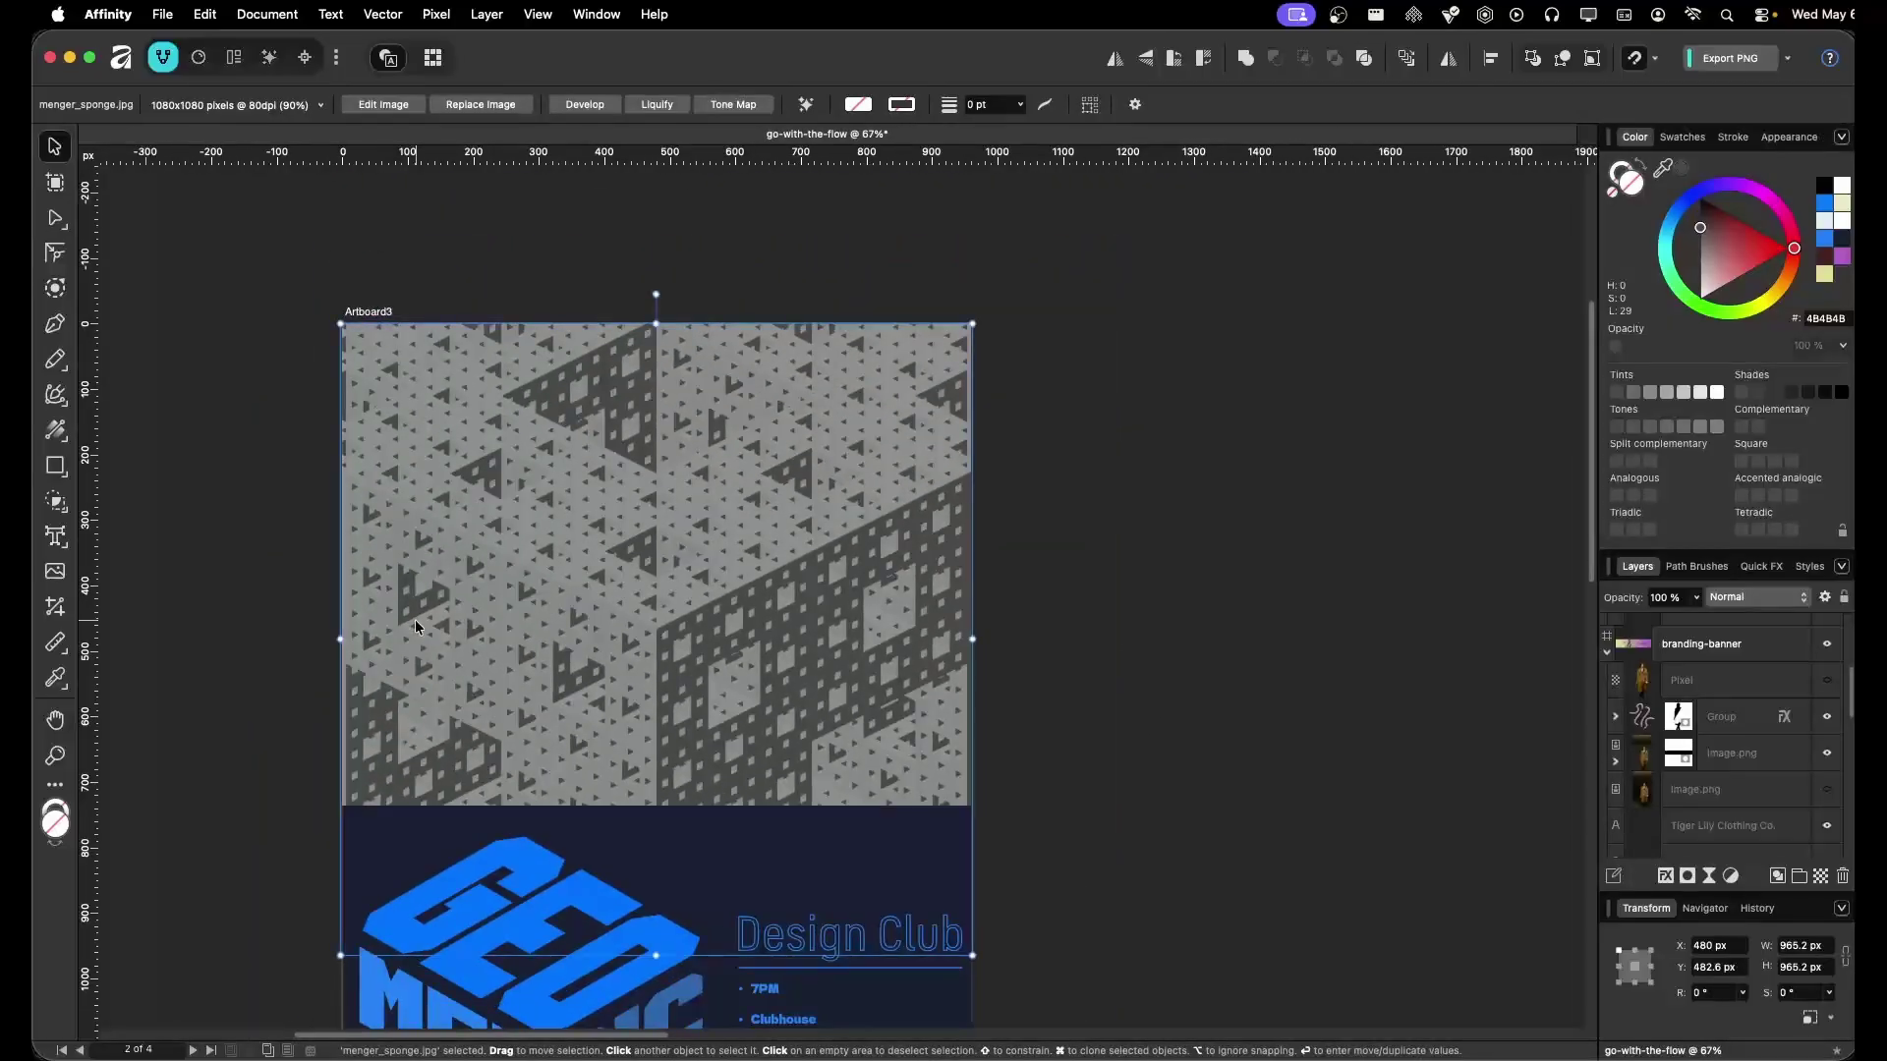
left_click(210, 624)
scroll(295, 570, "down", 3)
scroll(295, 570, "left", 3)
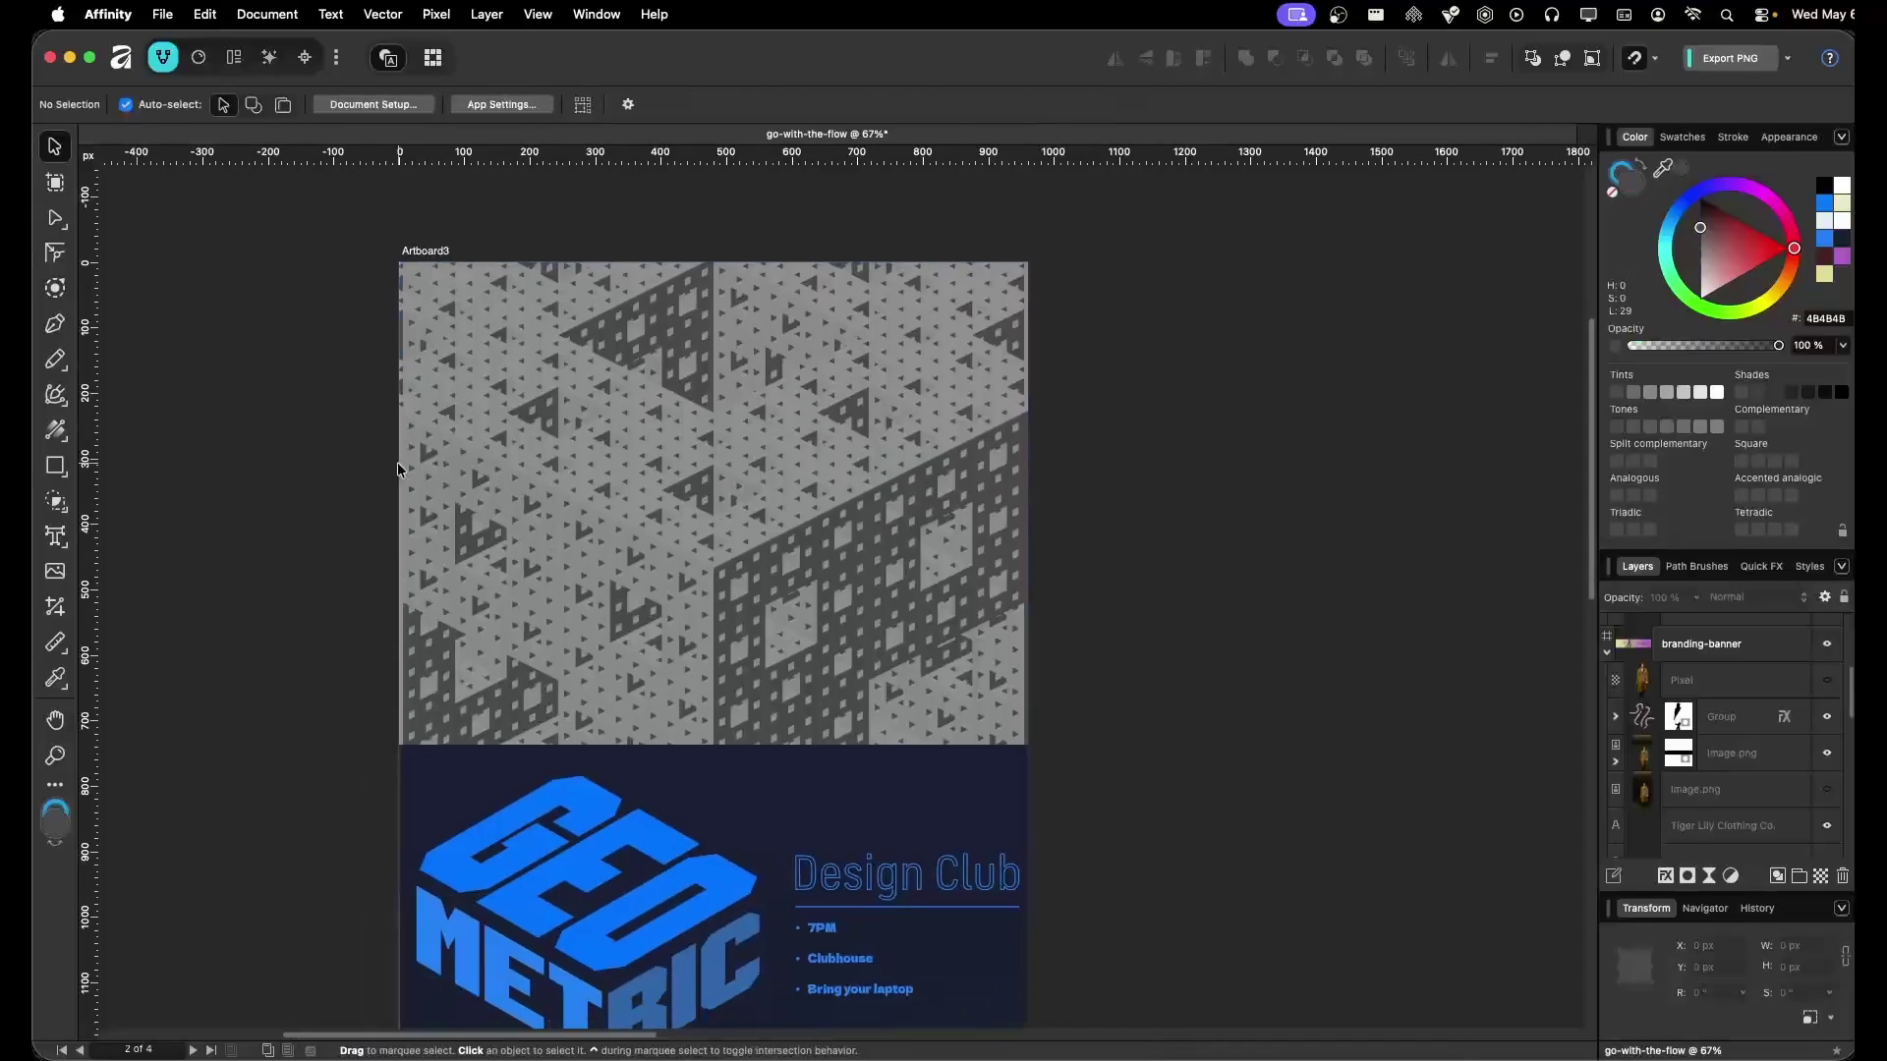
scroll(364, 541, "down", 2)
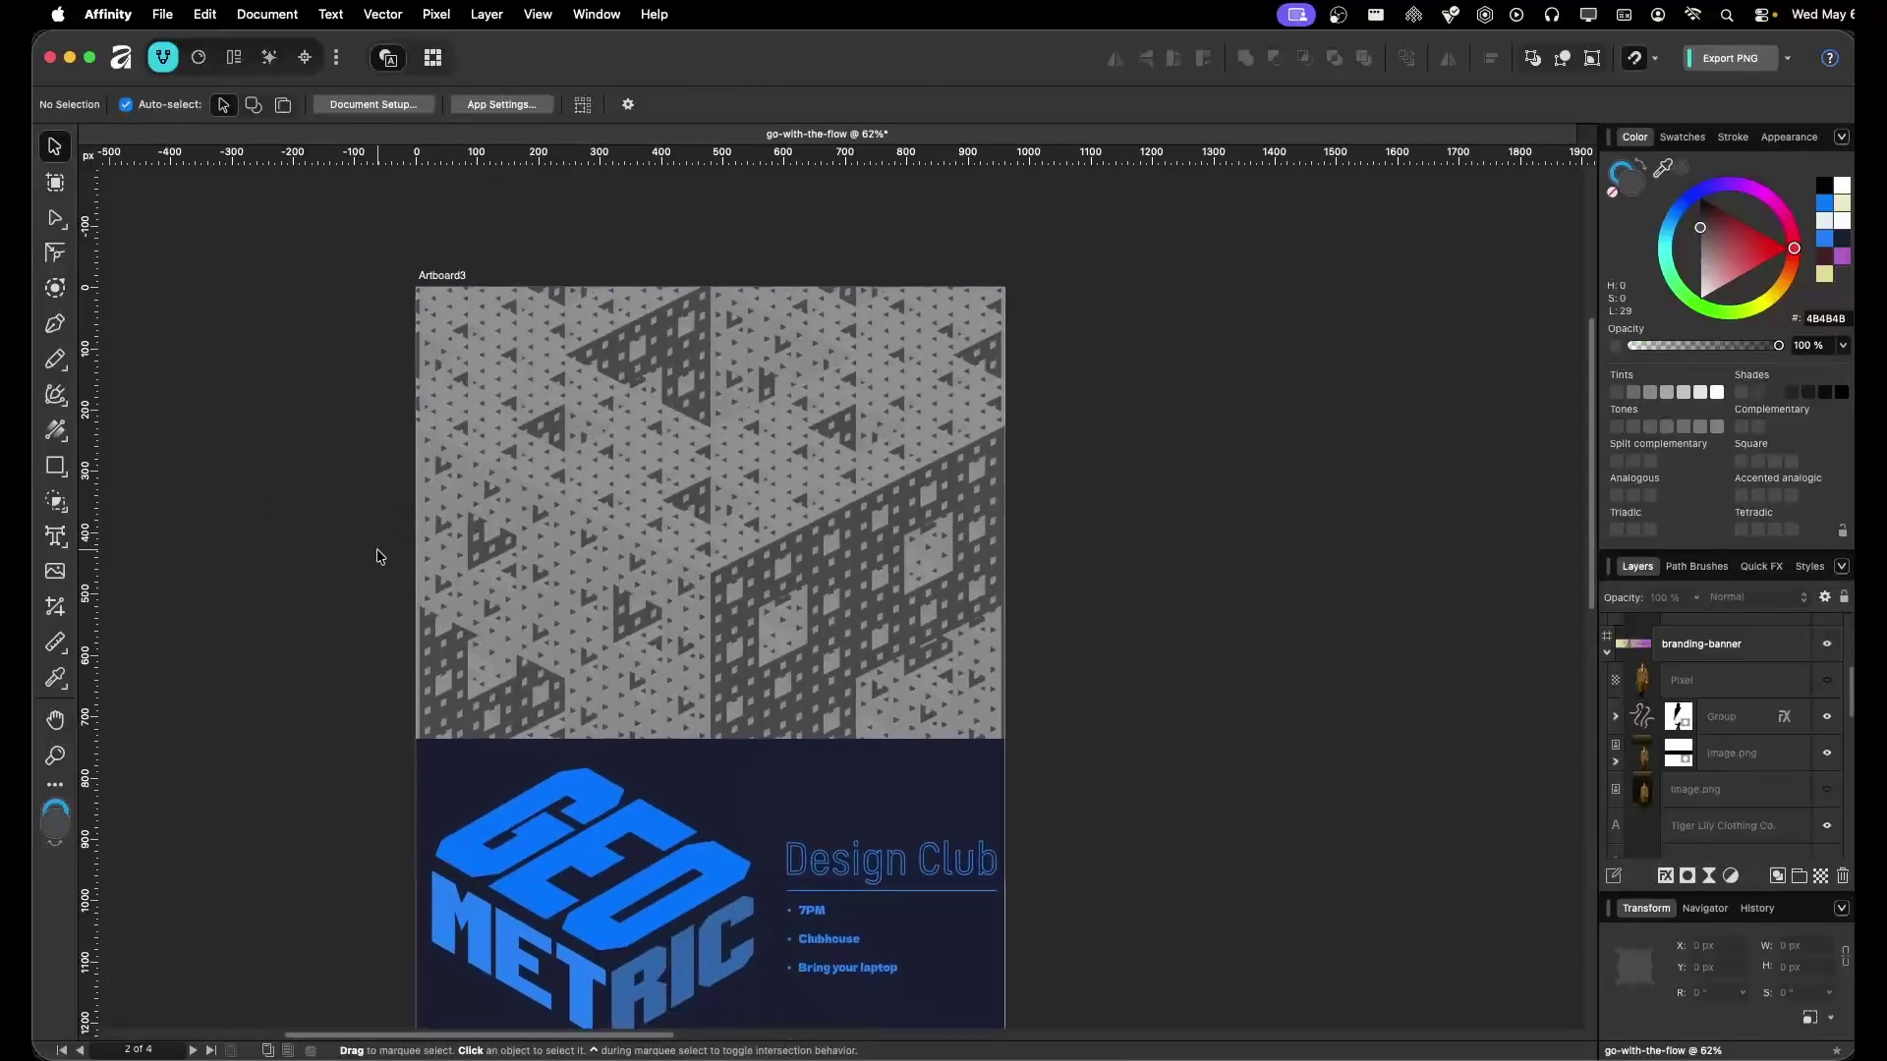
scroll(914, 492, "up", 2)
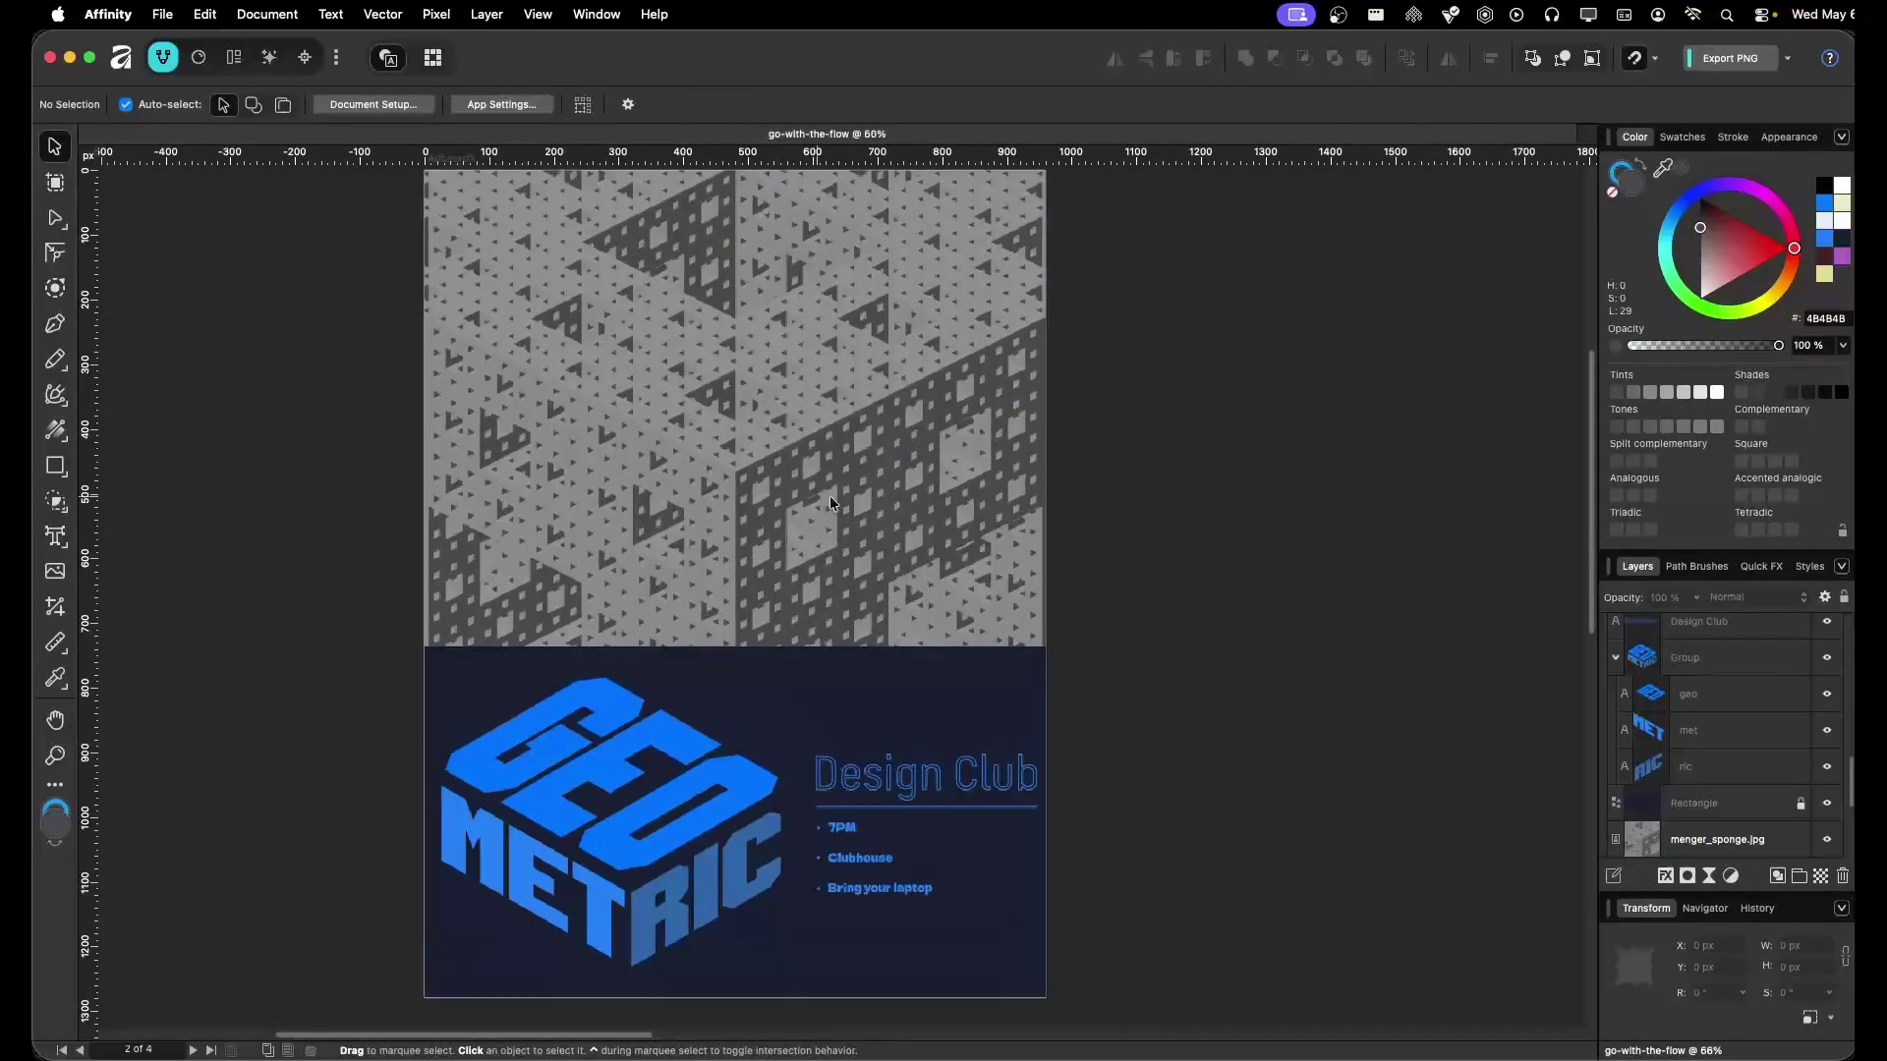
scroll(826, 655, "down", 3)
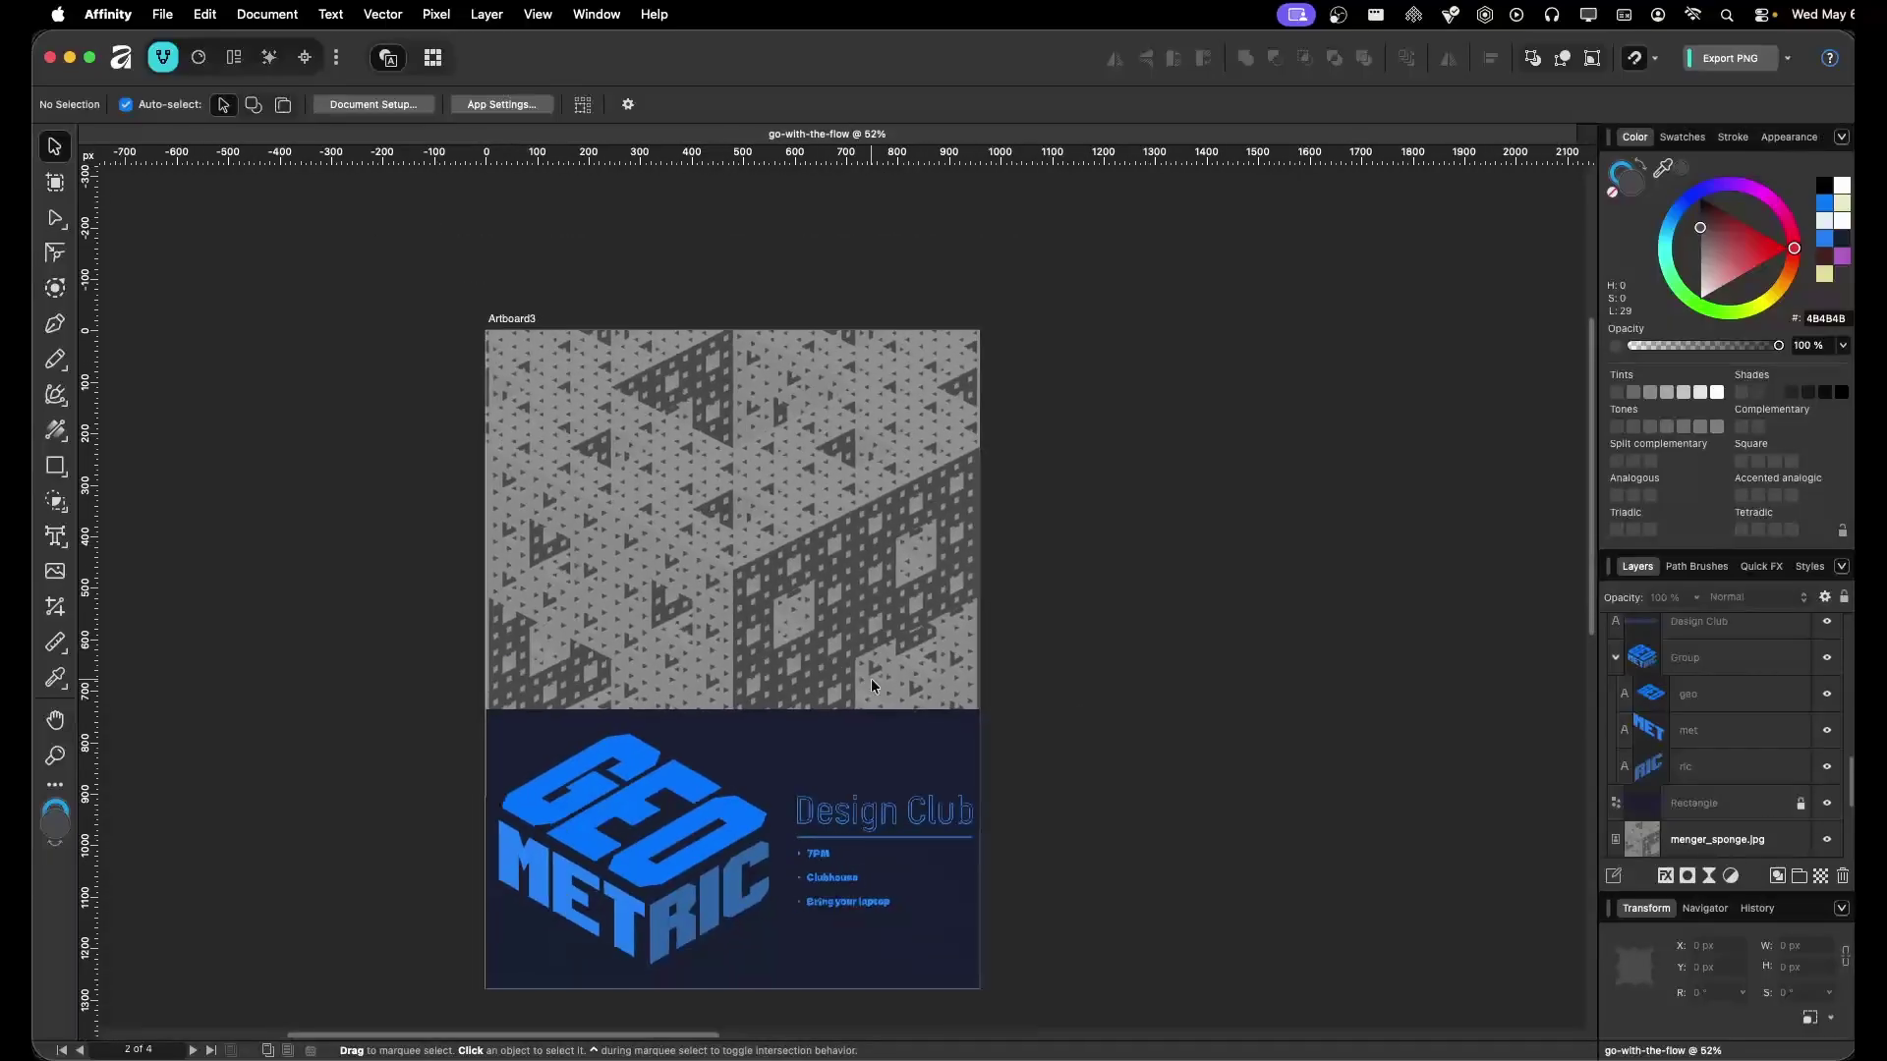
Review the "Go with the Flow" poster and the branding banner with its flat "Resilient." headline
left_click_drag(1362, 572, 491, 506)
scroll(993, 514, "right", 5)
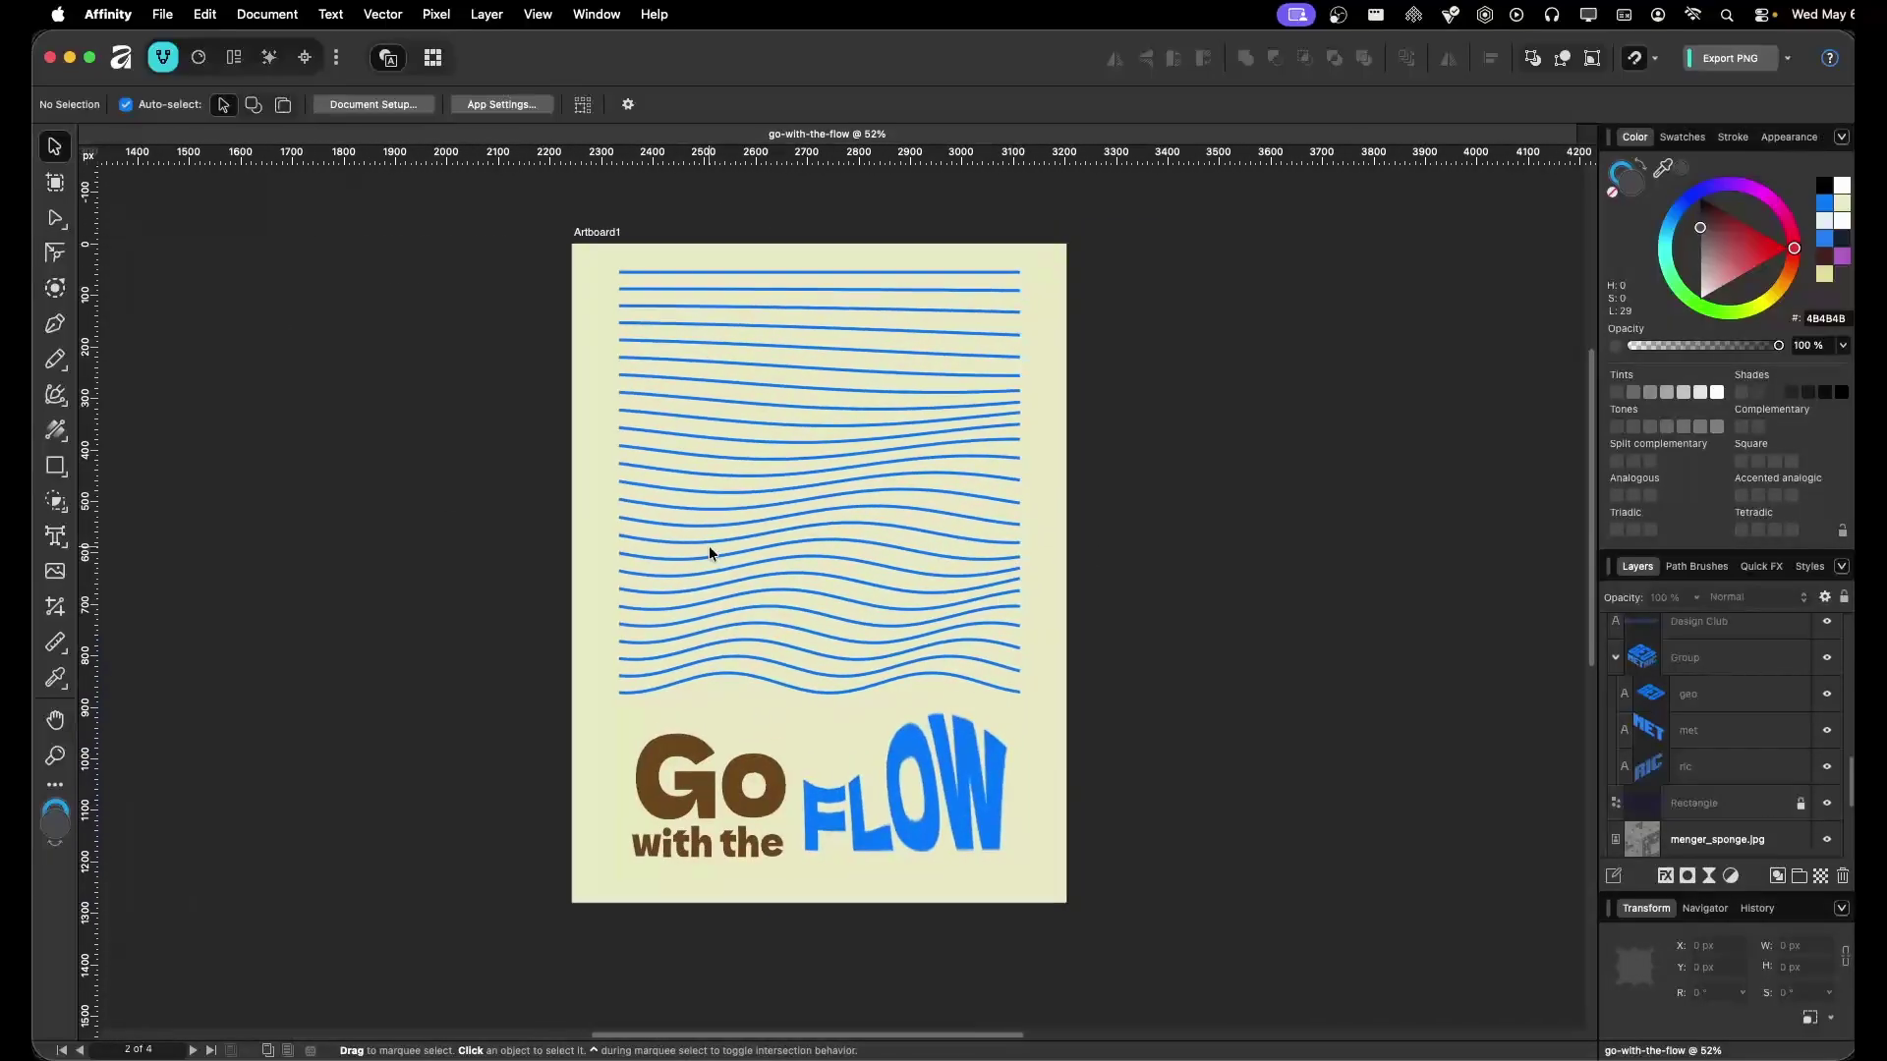
scroll(1347, 885, "right", 10)
scroll(1347, 885, "down", 6)
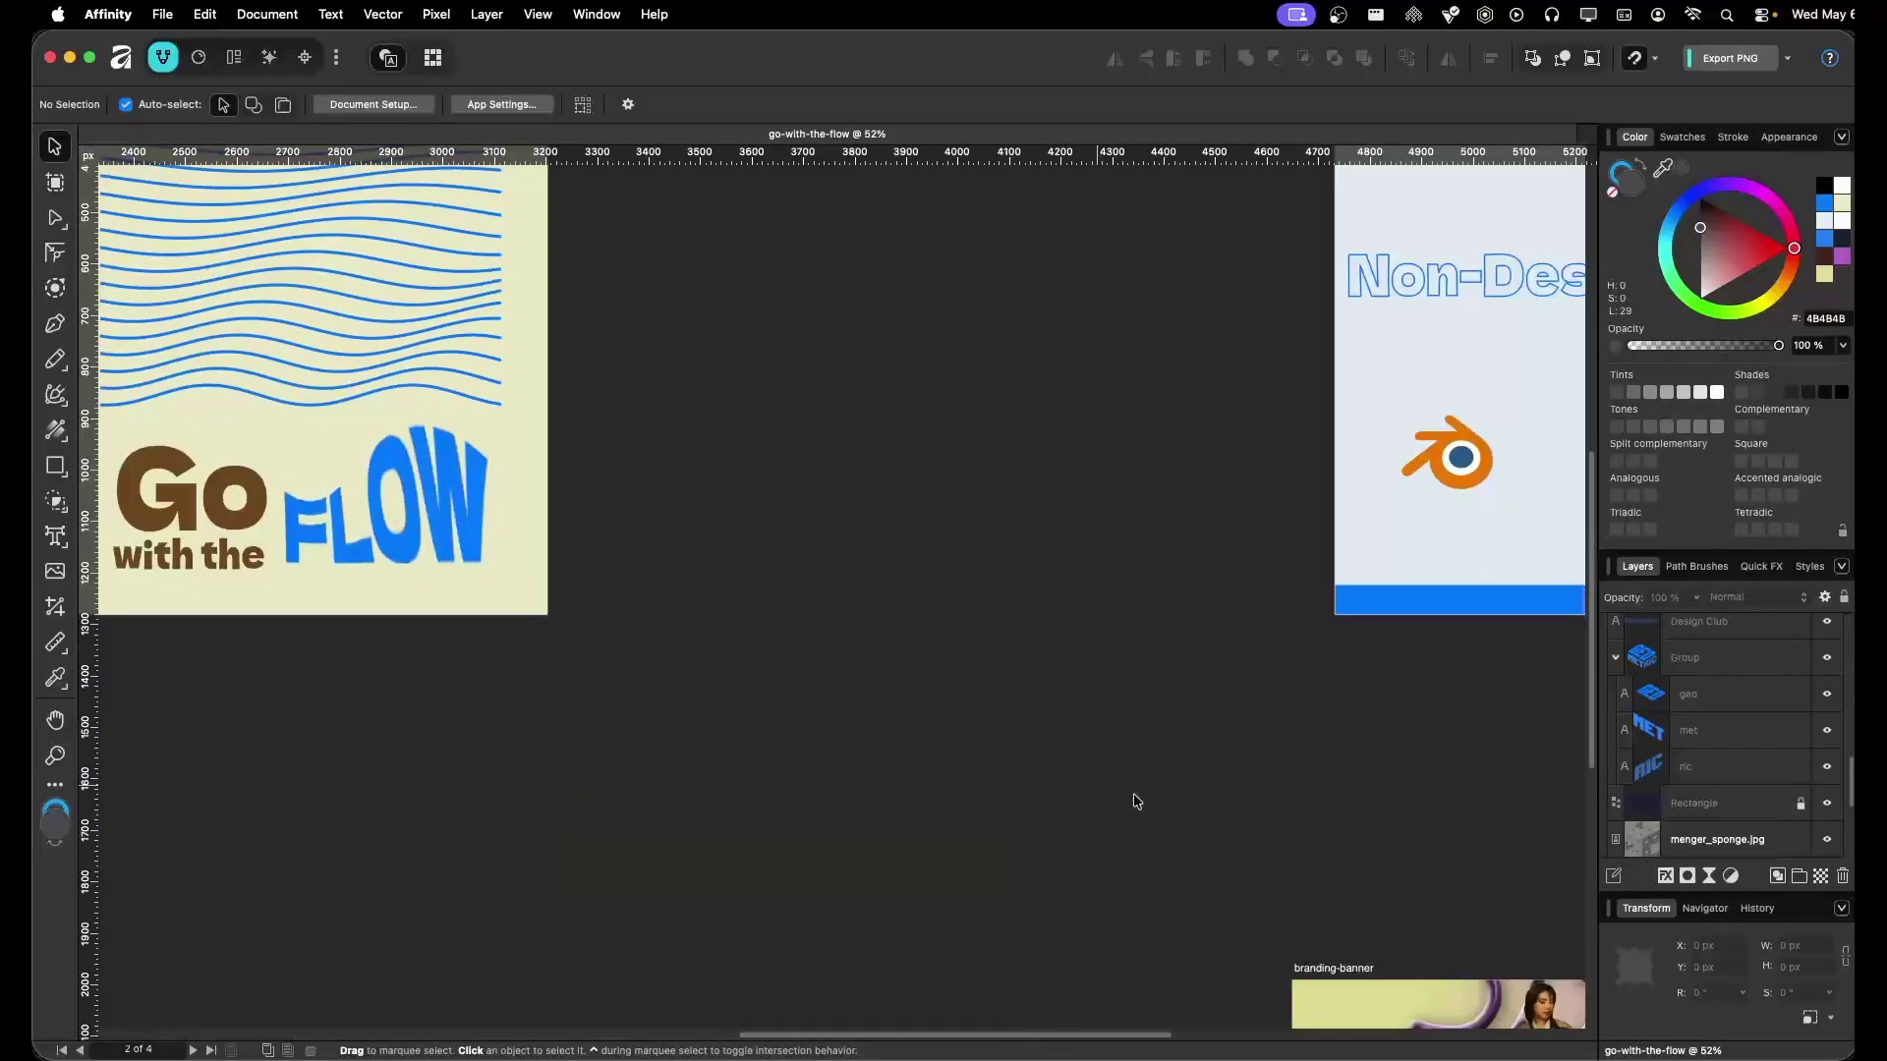
scroll(1047, 698, "right", 5)
scroll(1048, 698, "down", 3)
scroll(1058, 536, "up", 3)
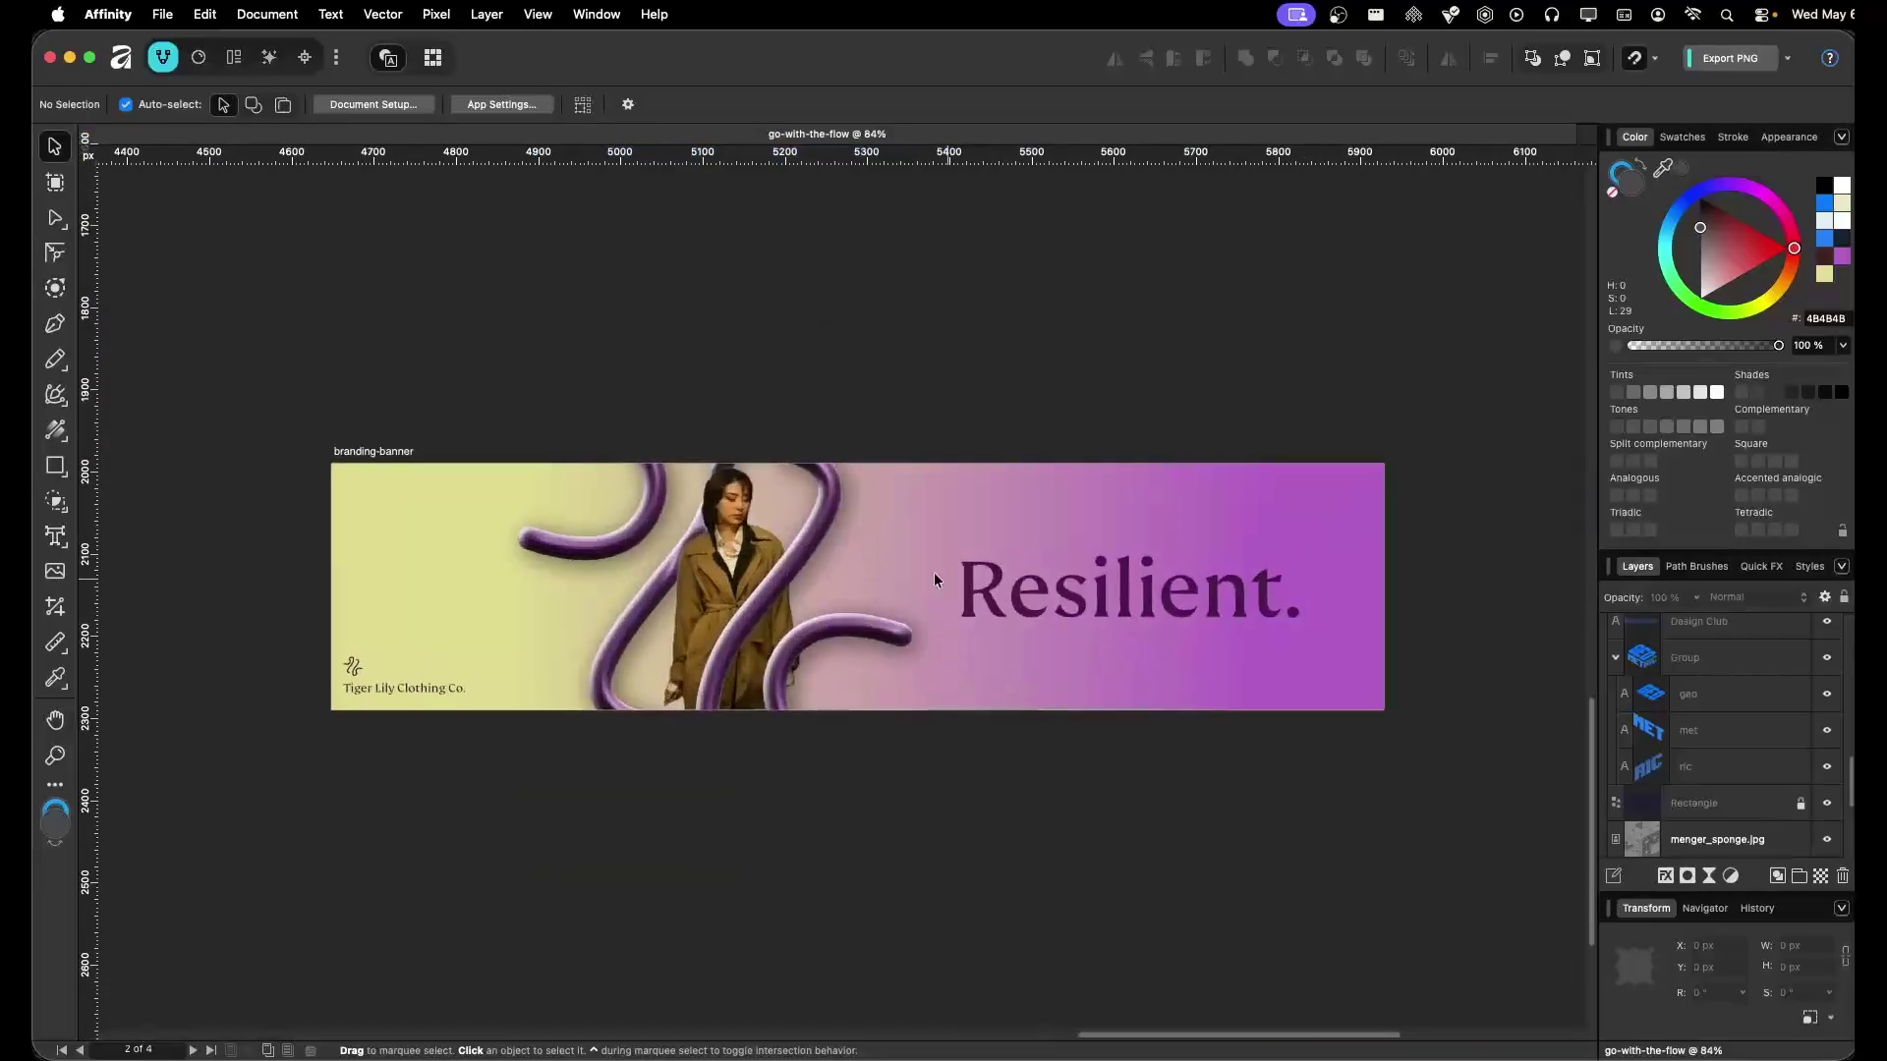
scroll(853, 499, "down", 3)
Return to the "Procedural / Non-Destructive" artboard and select its Blender logo
left_click_drag(450, 367, 845, 811)
scroll(779, 437, "down", 1)
left_click_drag(775, 433, 924, 625)
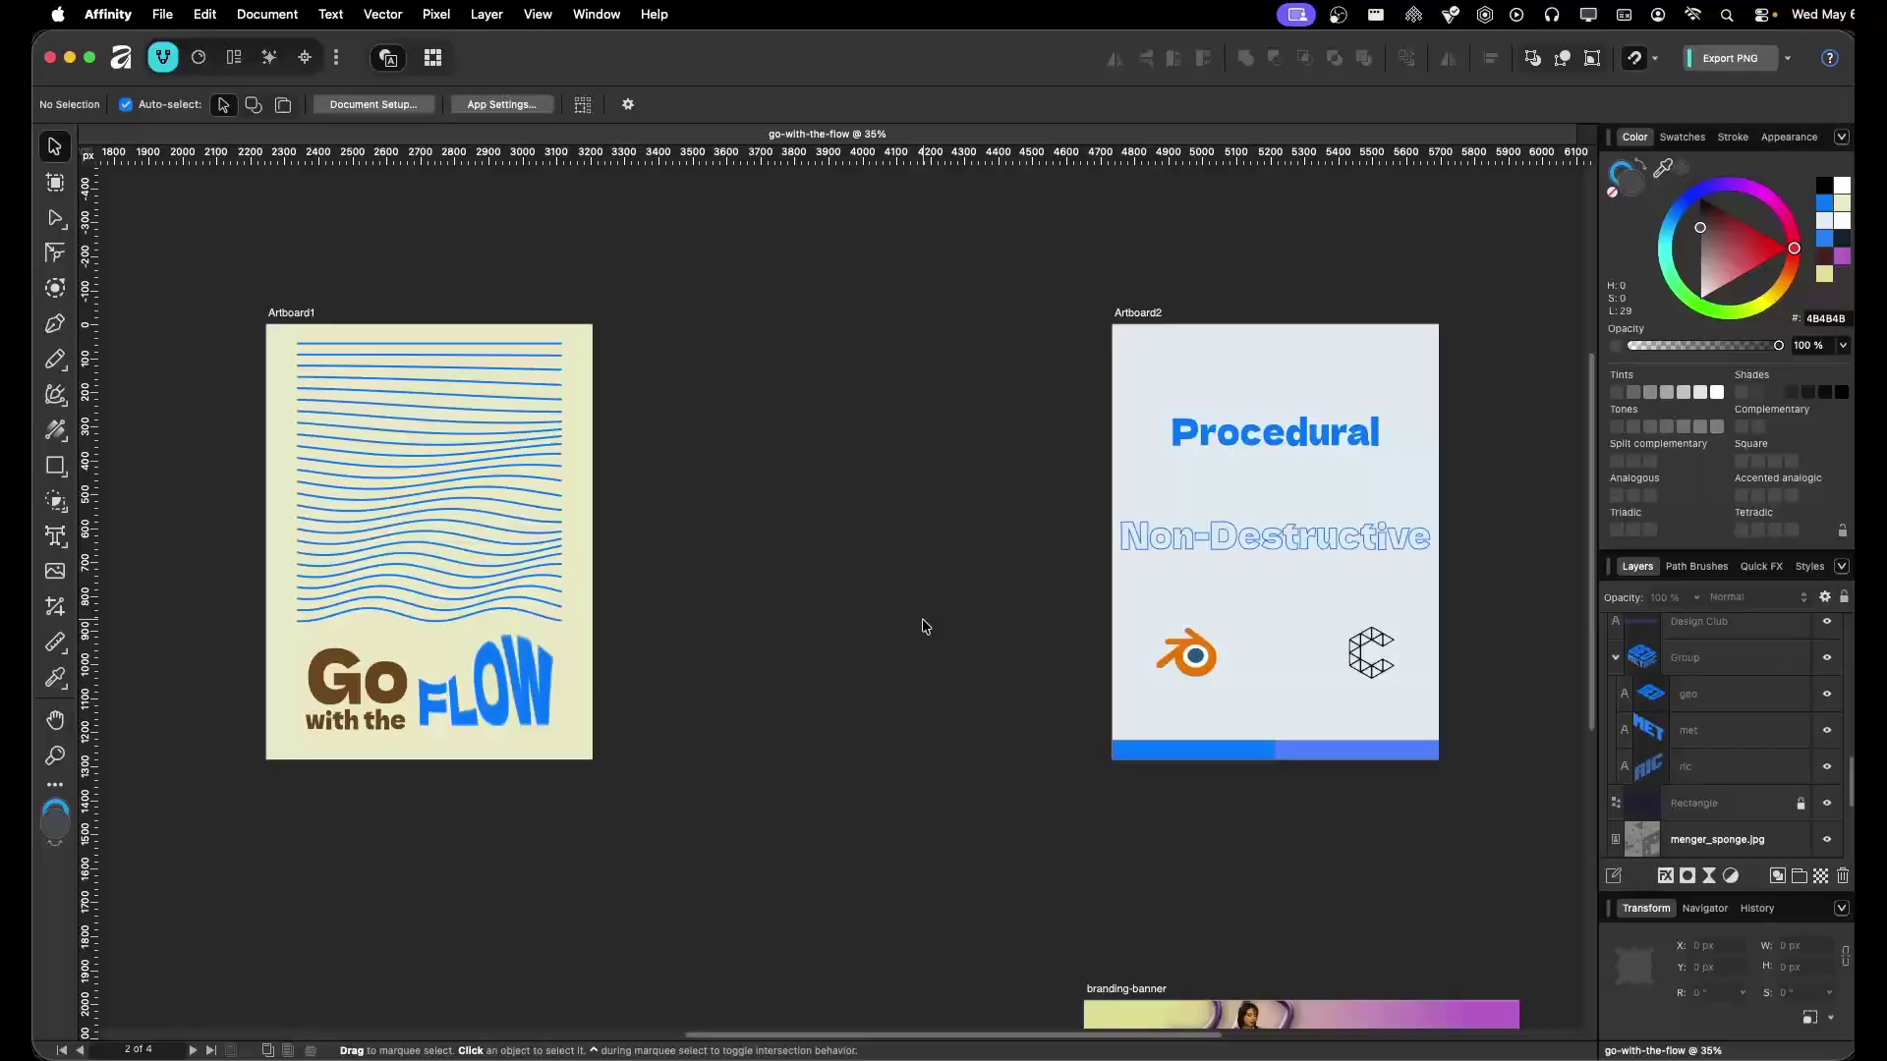
left_click_drag(877, 676, 993, 696)
left_click_drag(1387, 414, 1086, 497)
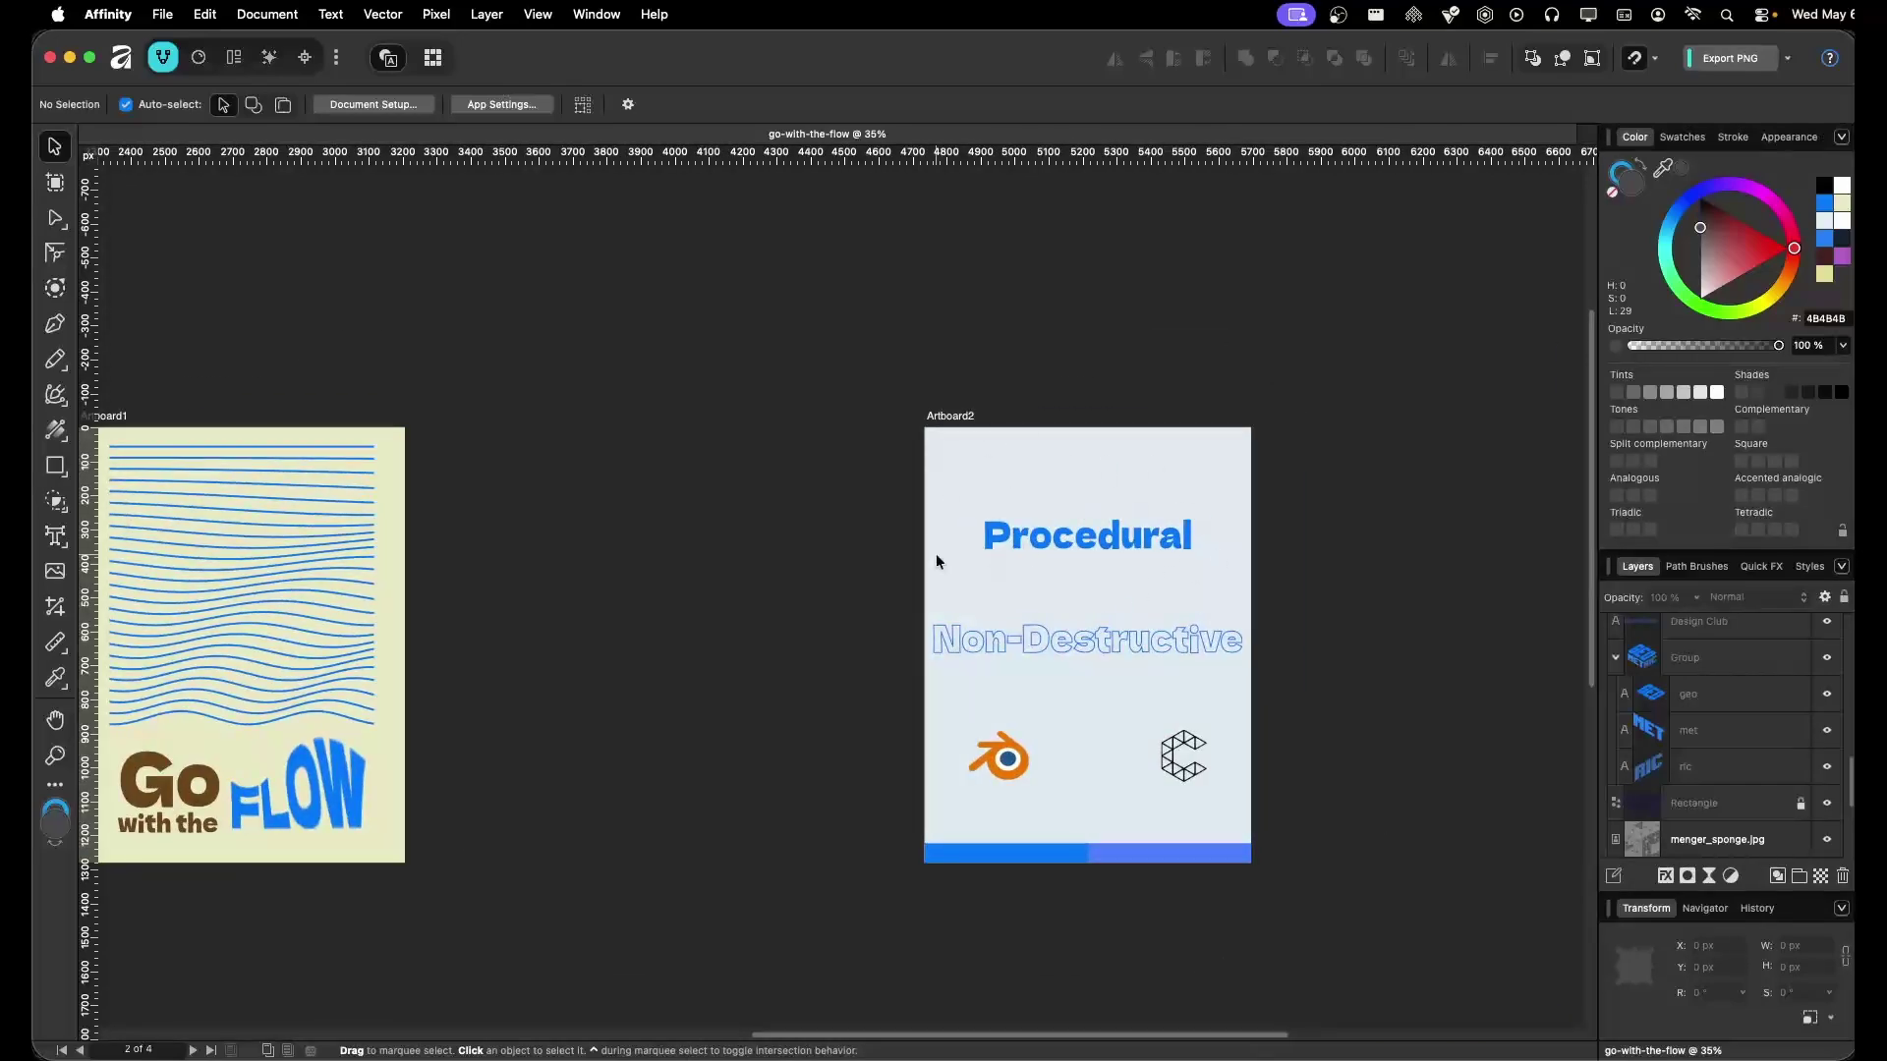
left_click(1007, 765)
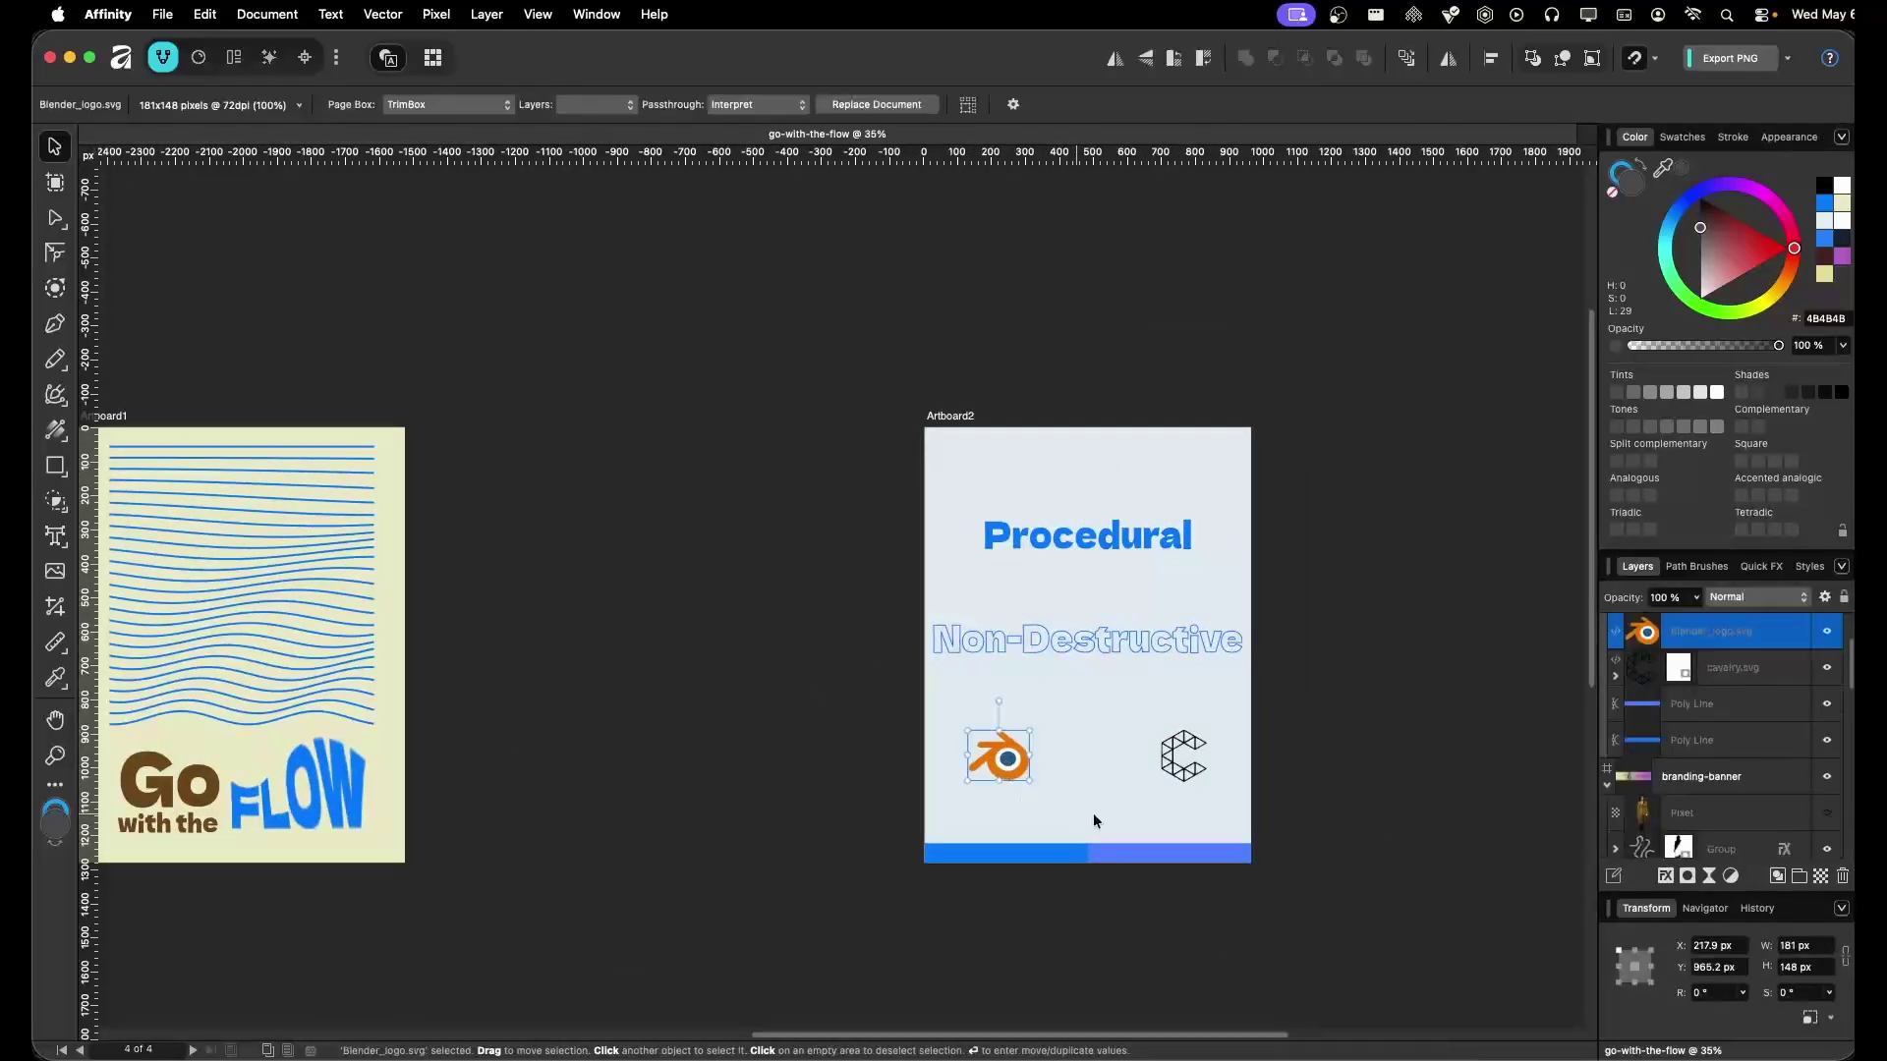
Select the Cavalry logo on the "Procedural / Non-Destructive" artboard, clear the selection and bring the two posters into view
left_click(1045, 687)
left_click(1184, 732)
left_click_drag(1184, 732, 1189, 749)
left_click(787, 668)
scroll(567, 661, "left", 15)
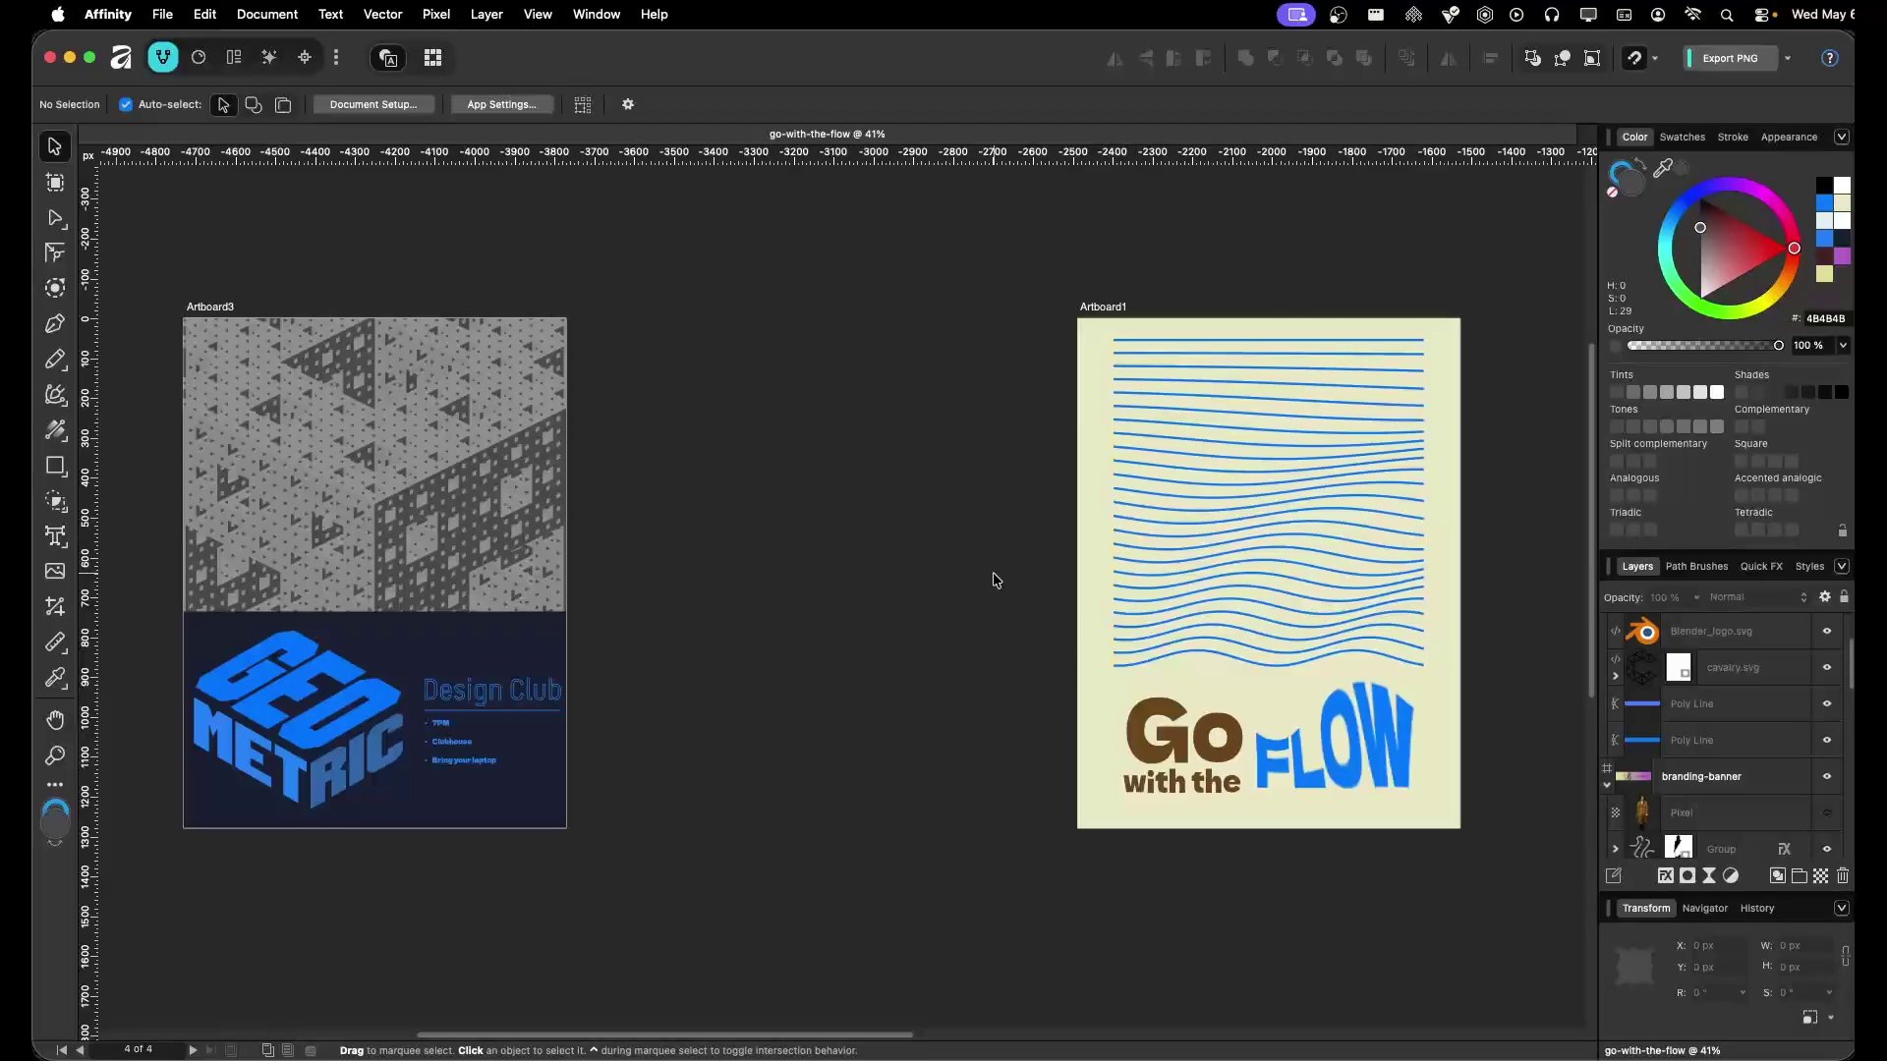
Examine the fractal render on the Geometric Design Club poster, selecting and deselecting its menger_sponge.jpg image
scroll(988, 575, "down", 3)
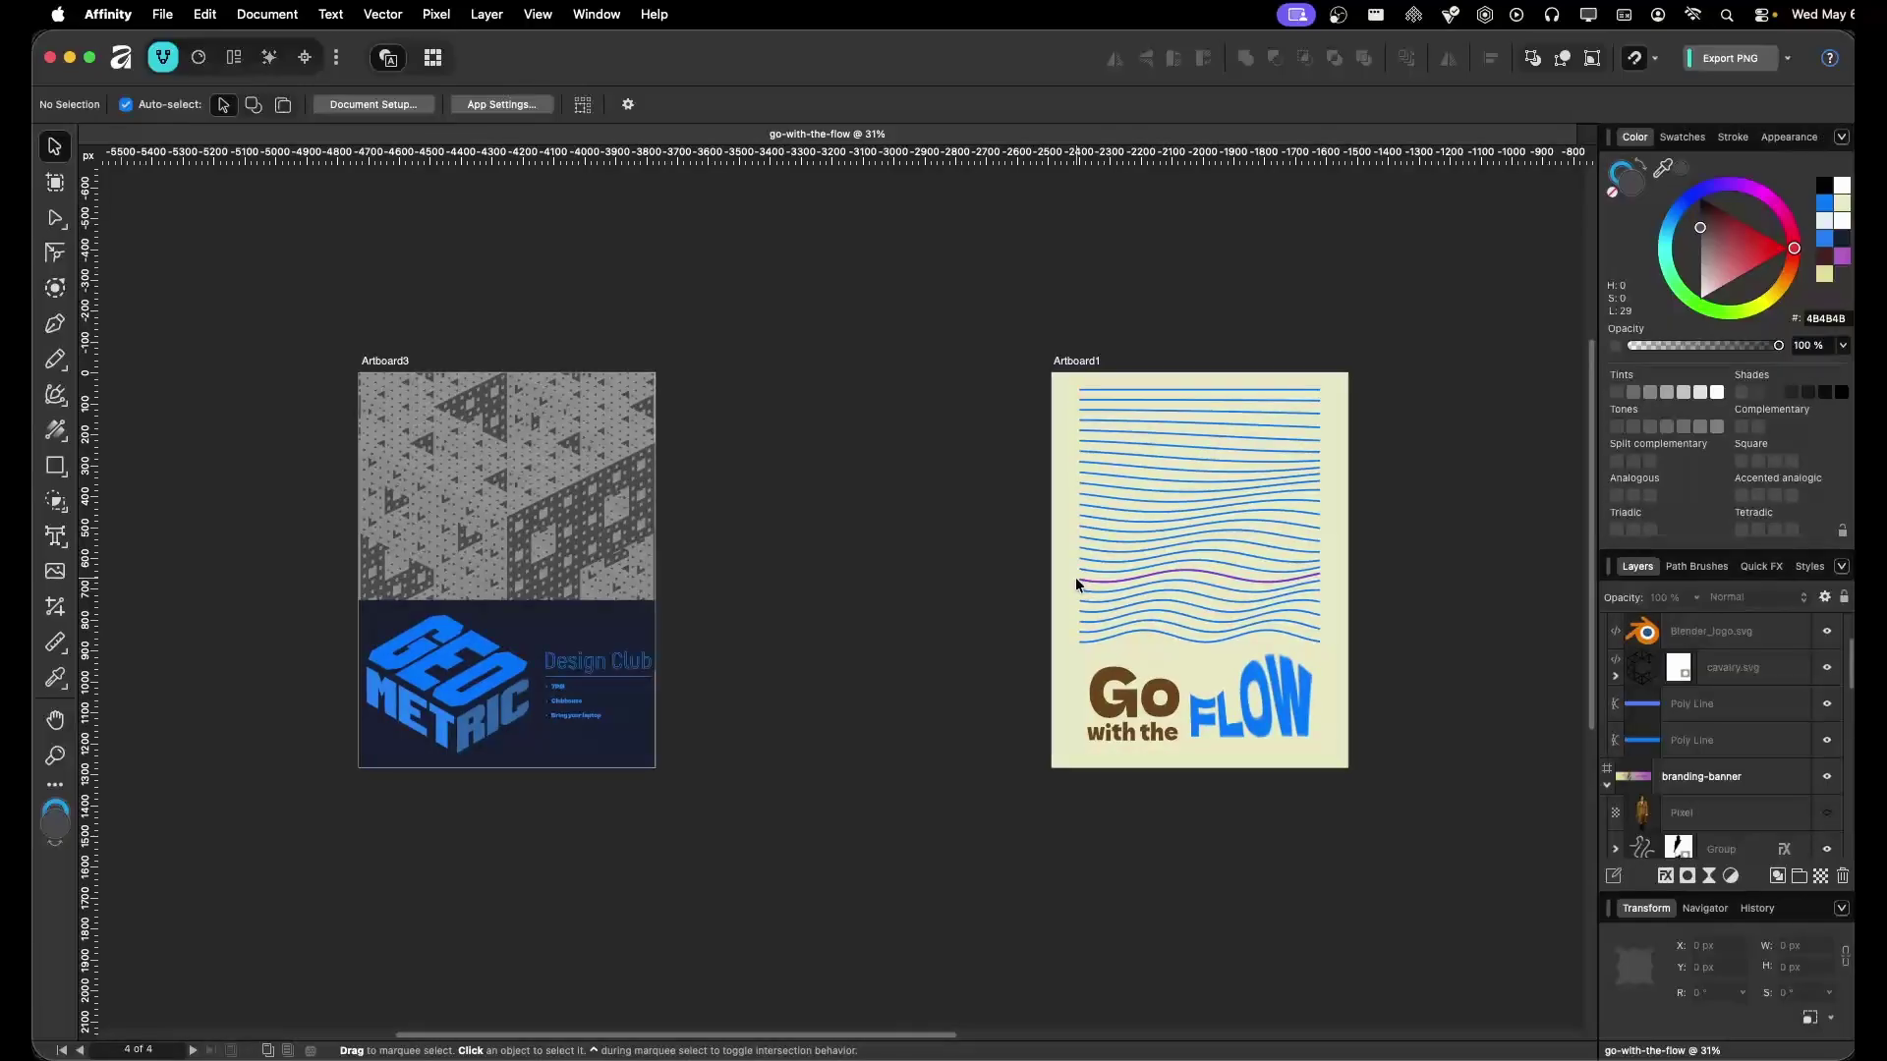
scroll(555, 590, "up", 1)
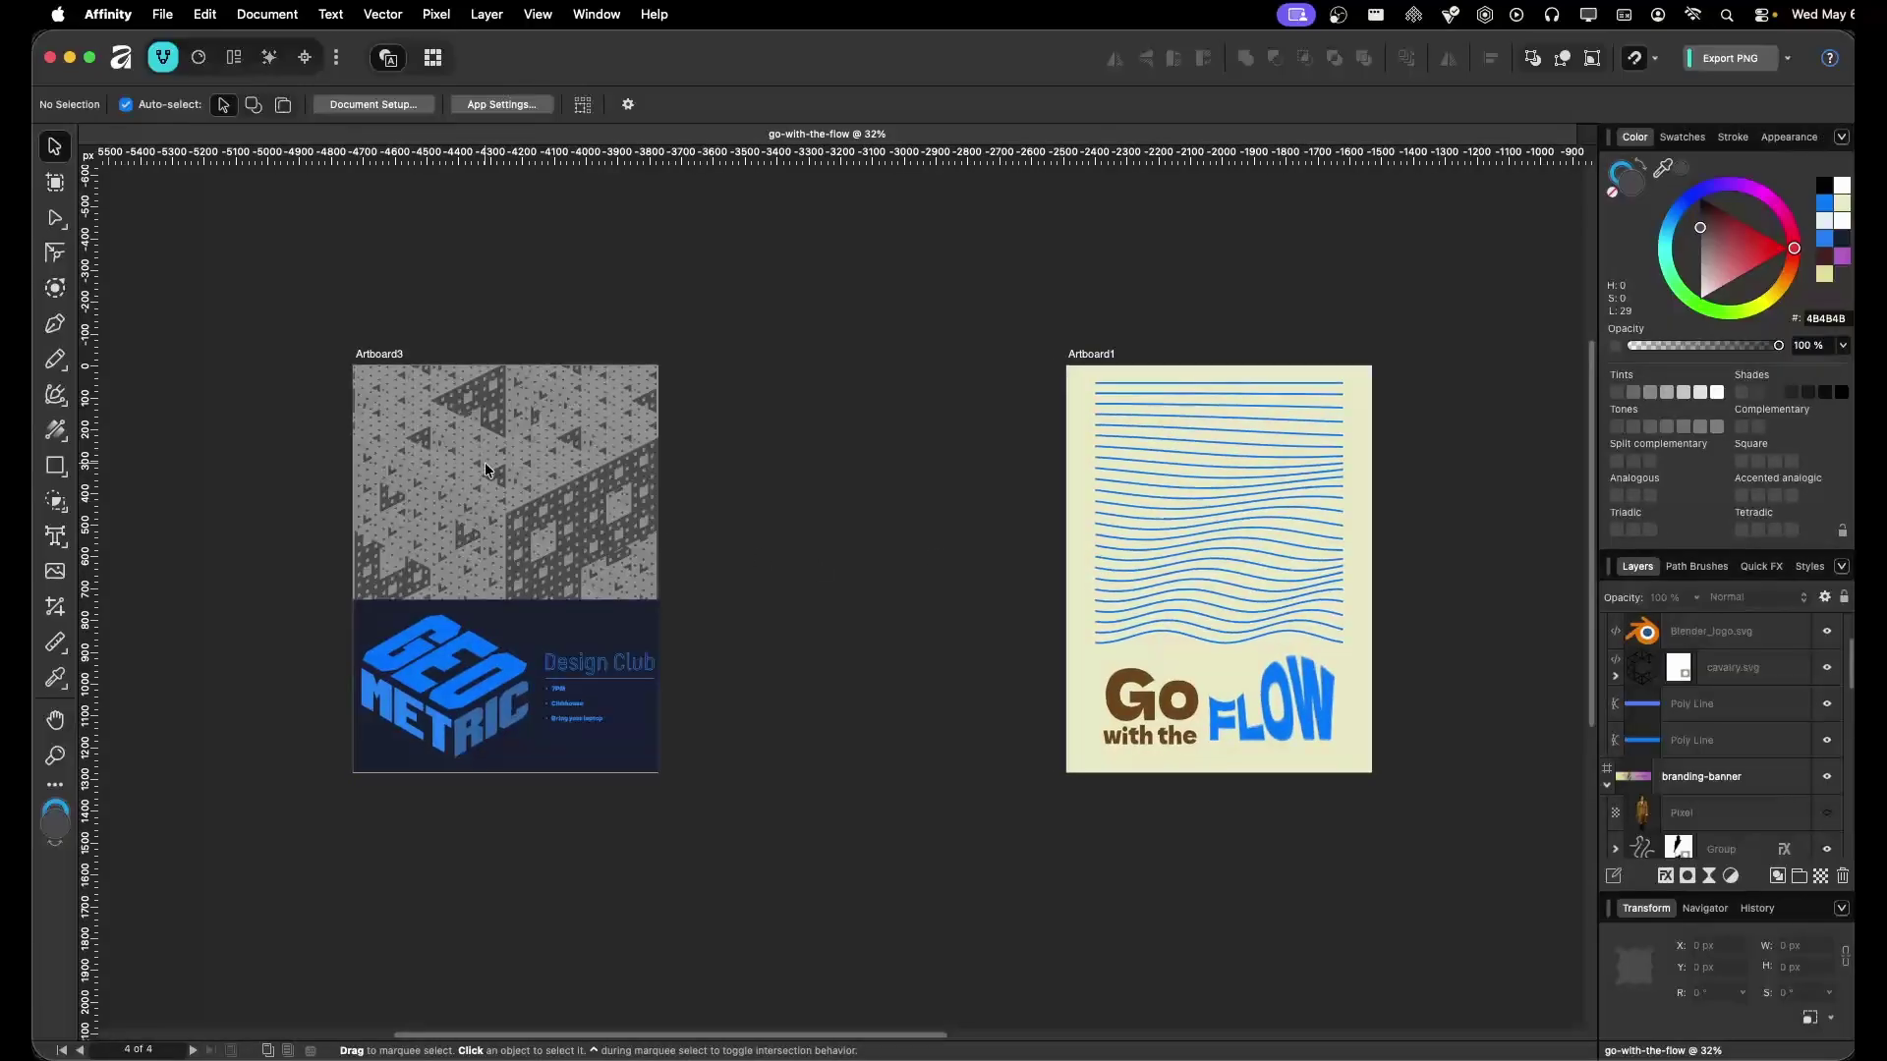
scroll(485, 470, "up", 5)
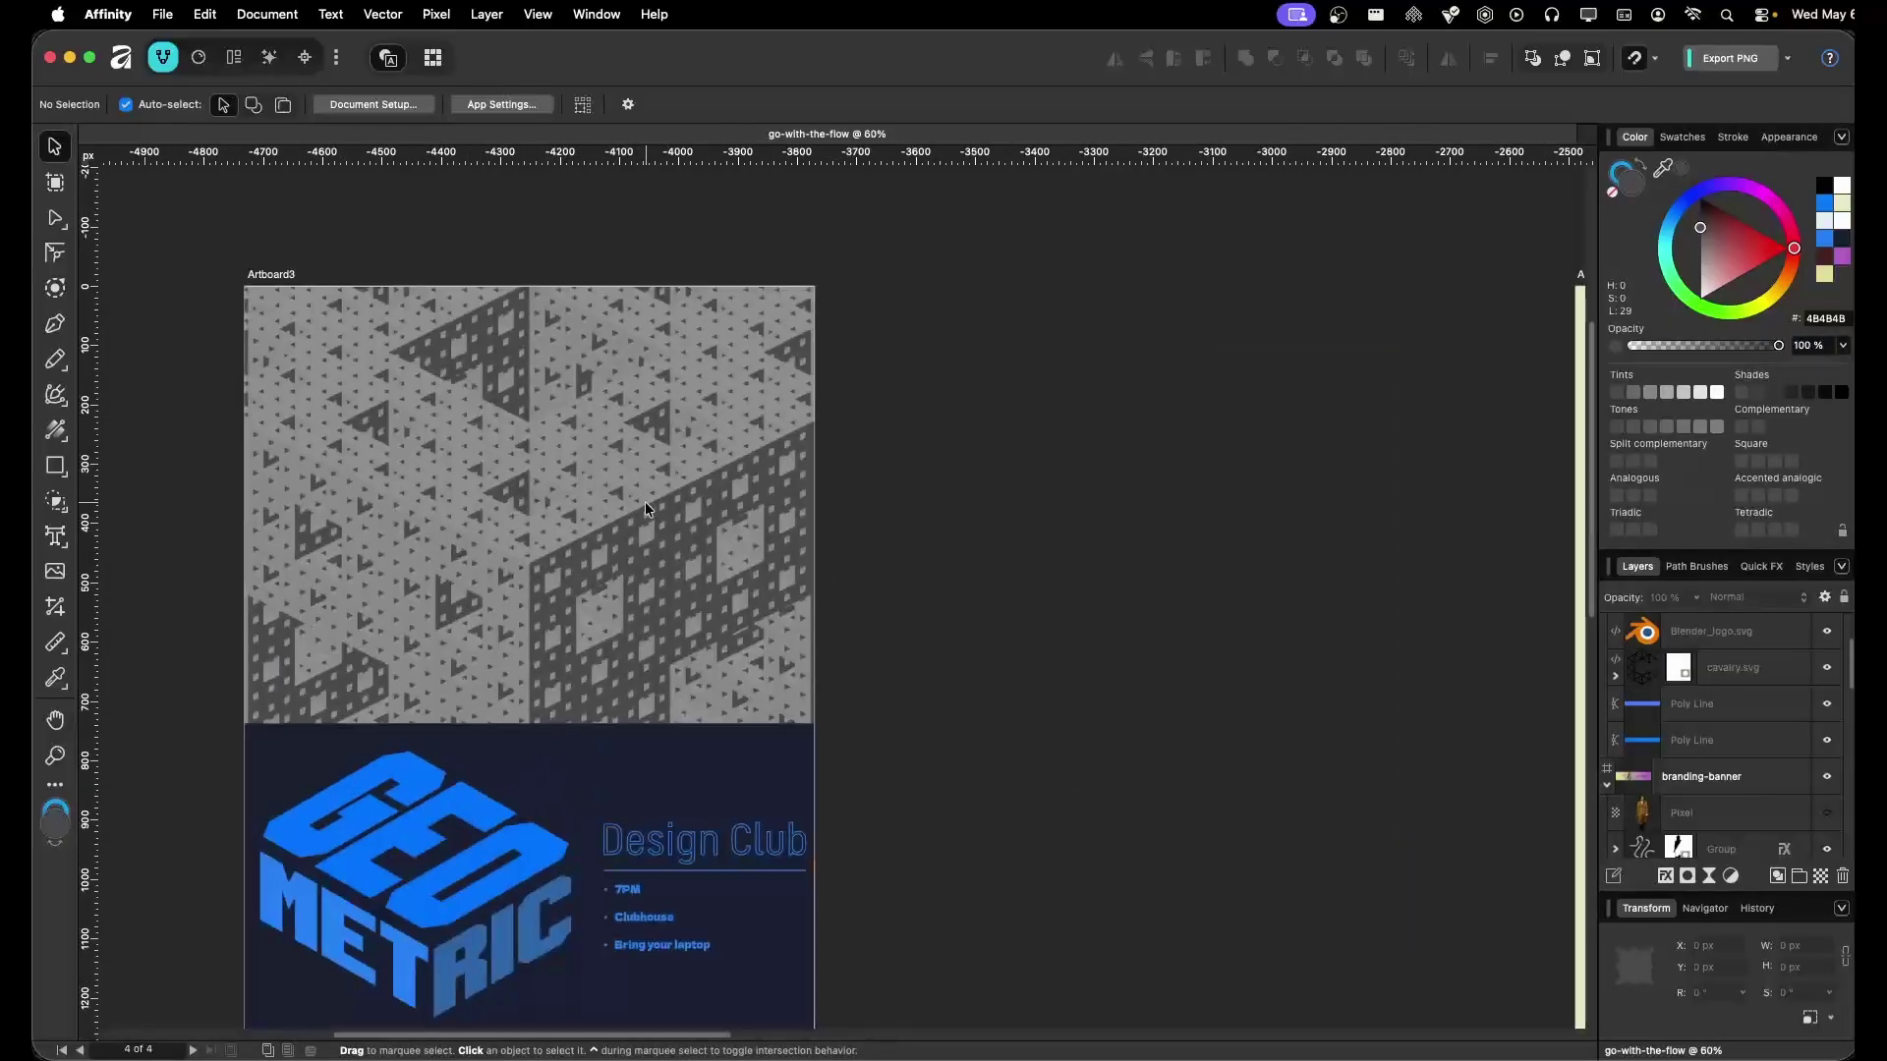
left_click(365, 426)
scroll(769, 611, "down", 2)
left_click(1118, 562)
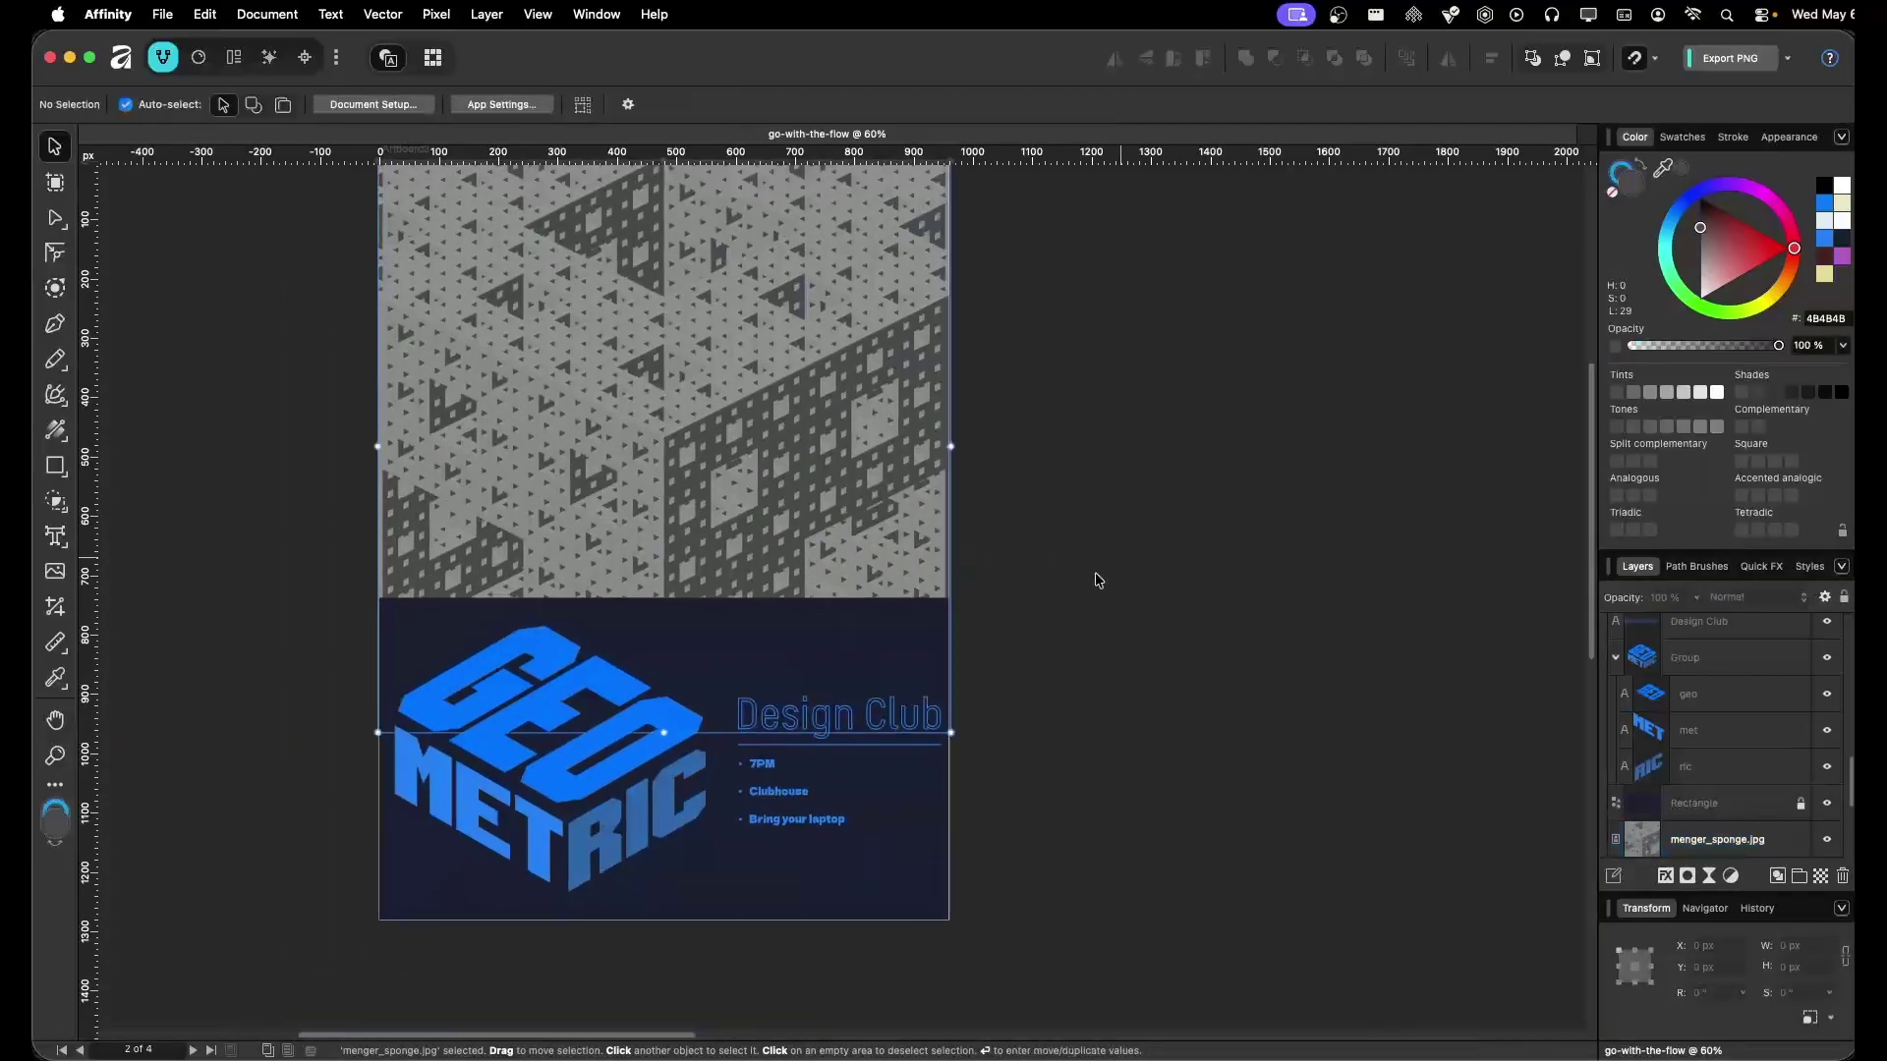
scroll(649, 472, "up", 1)
left_click_drag(755, 595, 722, 678)
key("super+z")
left_click_drag(794, 762, 806, 763)
left_click_drag(772, 838, 774, 820)
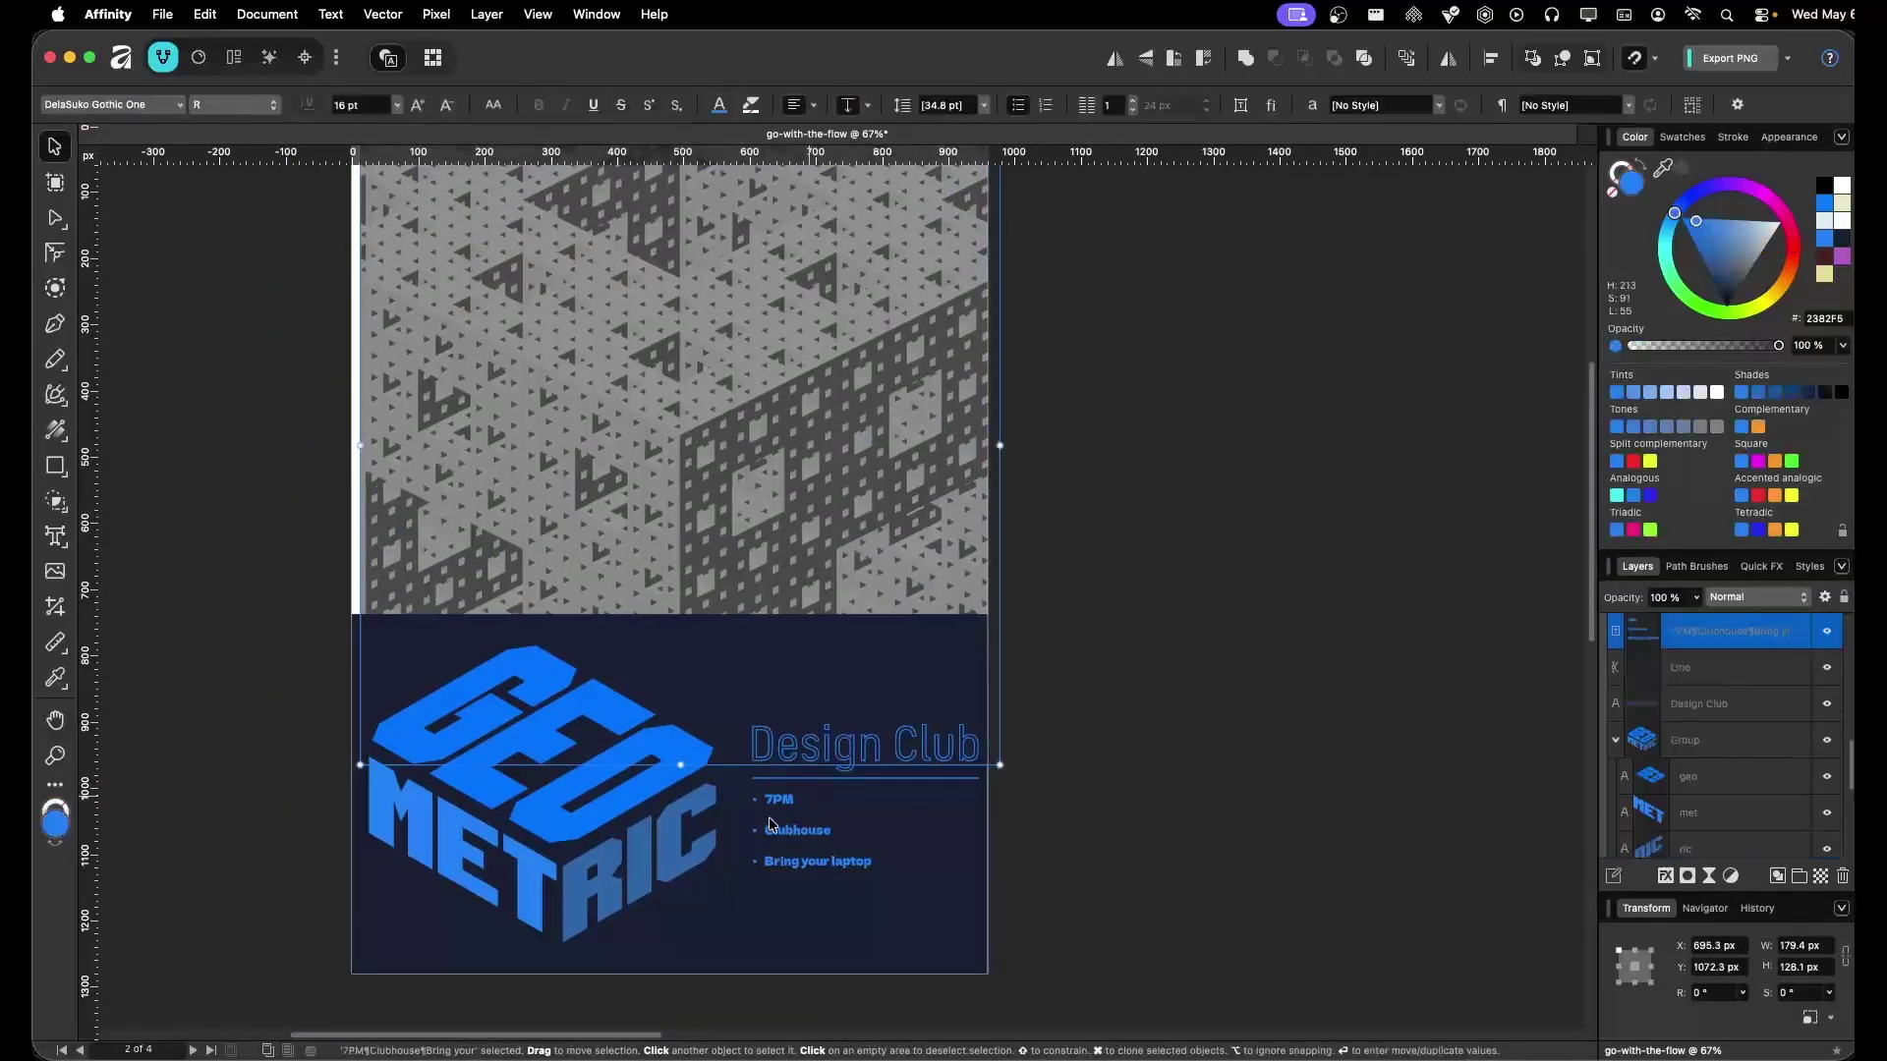
key("super+z")
key("super+z")
key("super+z")
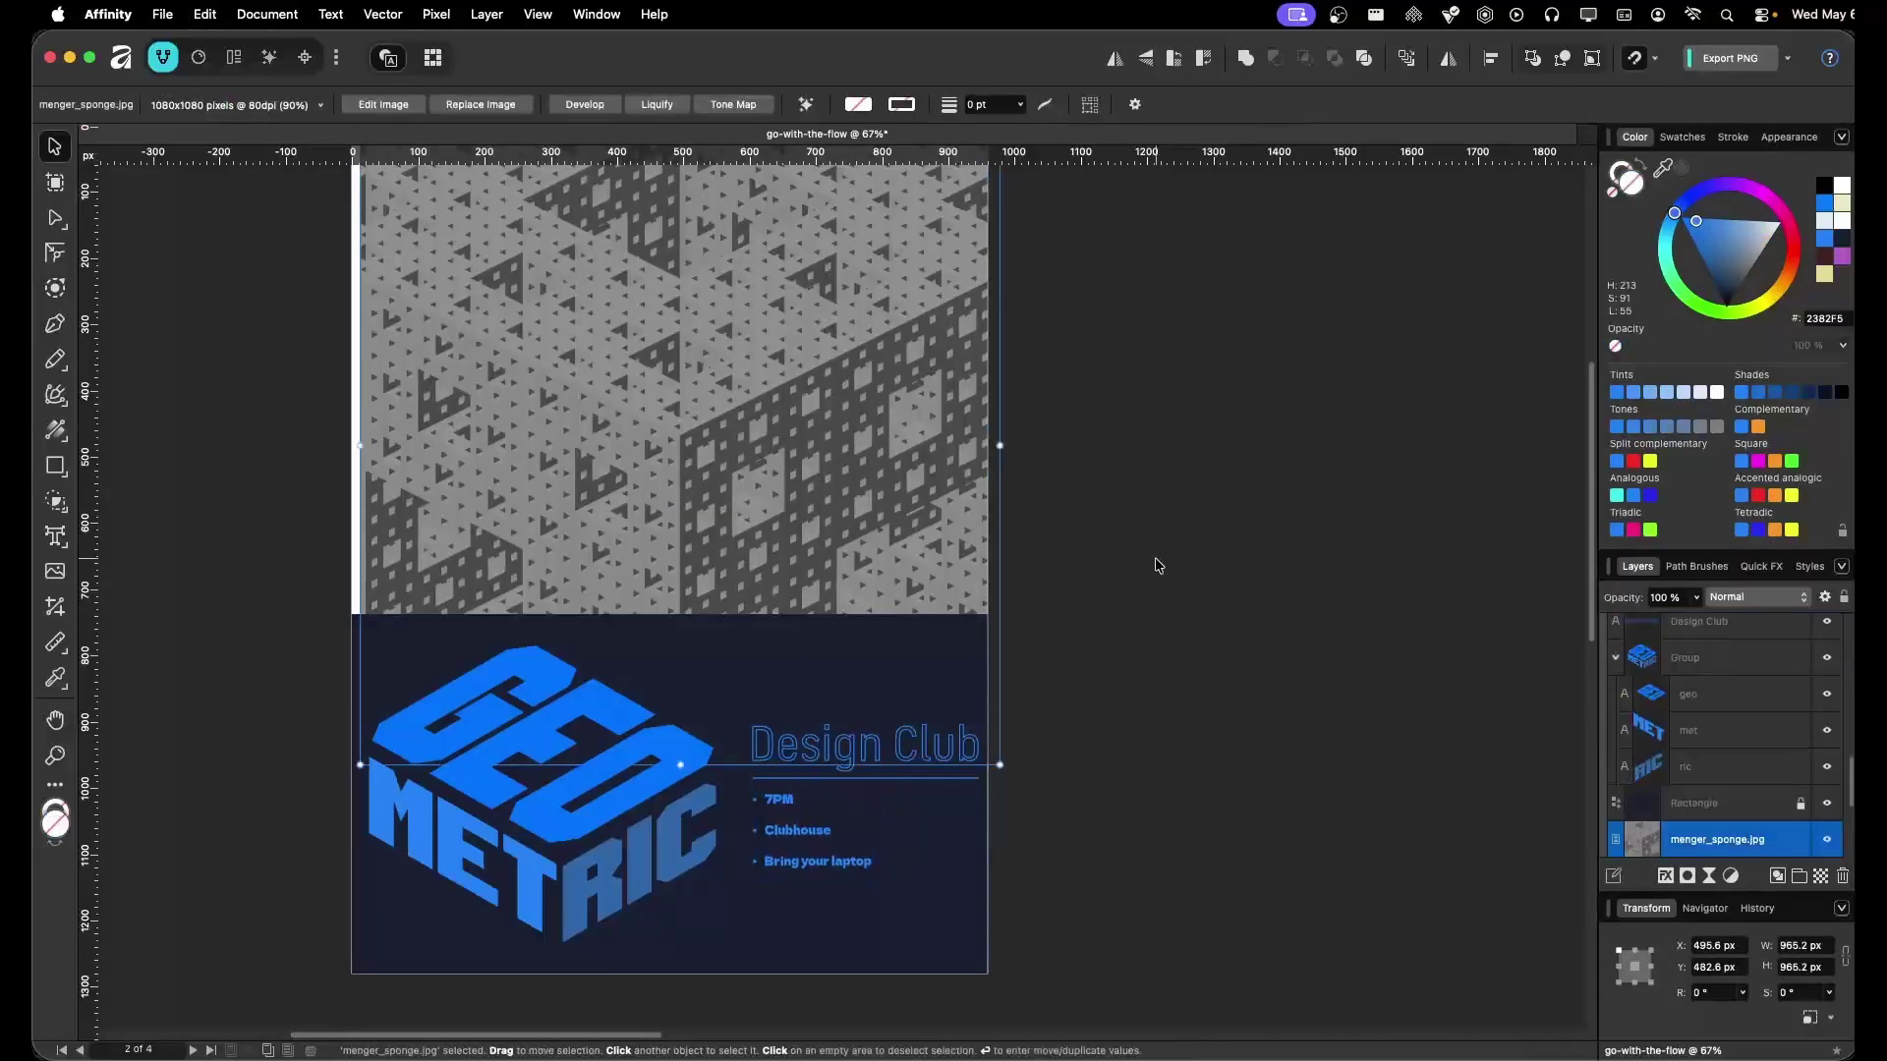
Deselect menger_sponge.jpg on the Geometric Design Club poster and save the document
left_click(1176, 573)
scroll(1081, 638, "down", 2)
key("super+s")
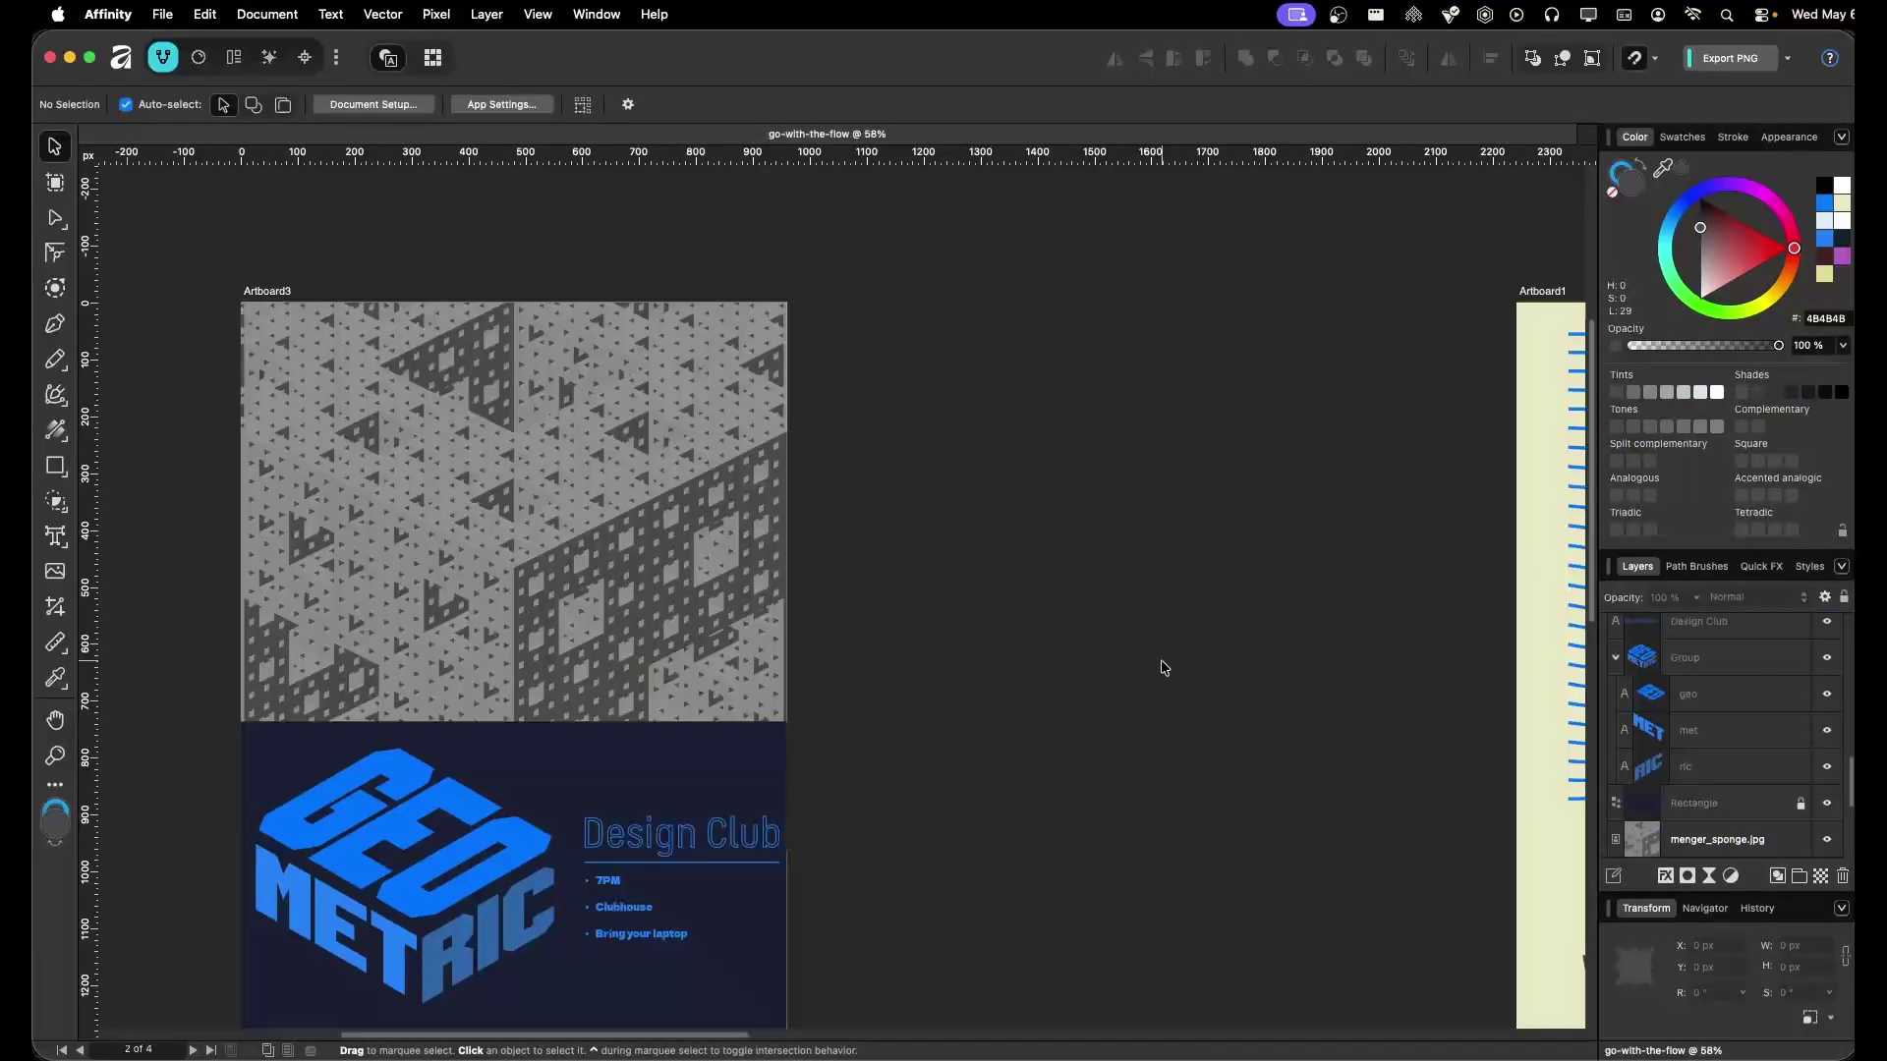
Review the wave lines on the "Go with the Flow" poster and compare it with the Geometric Design Club poster
key("Page_Up")
left_click(1097, 558)
scroll(1095, 554, "right", 5)
left_click(1255, 560)
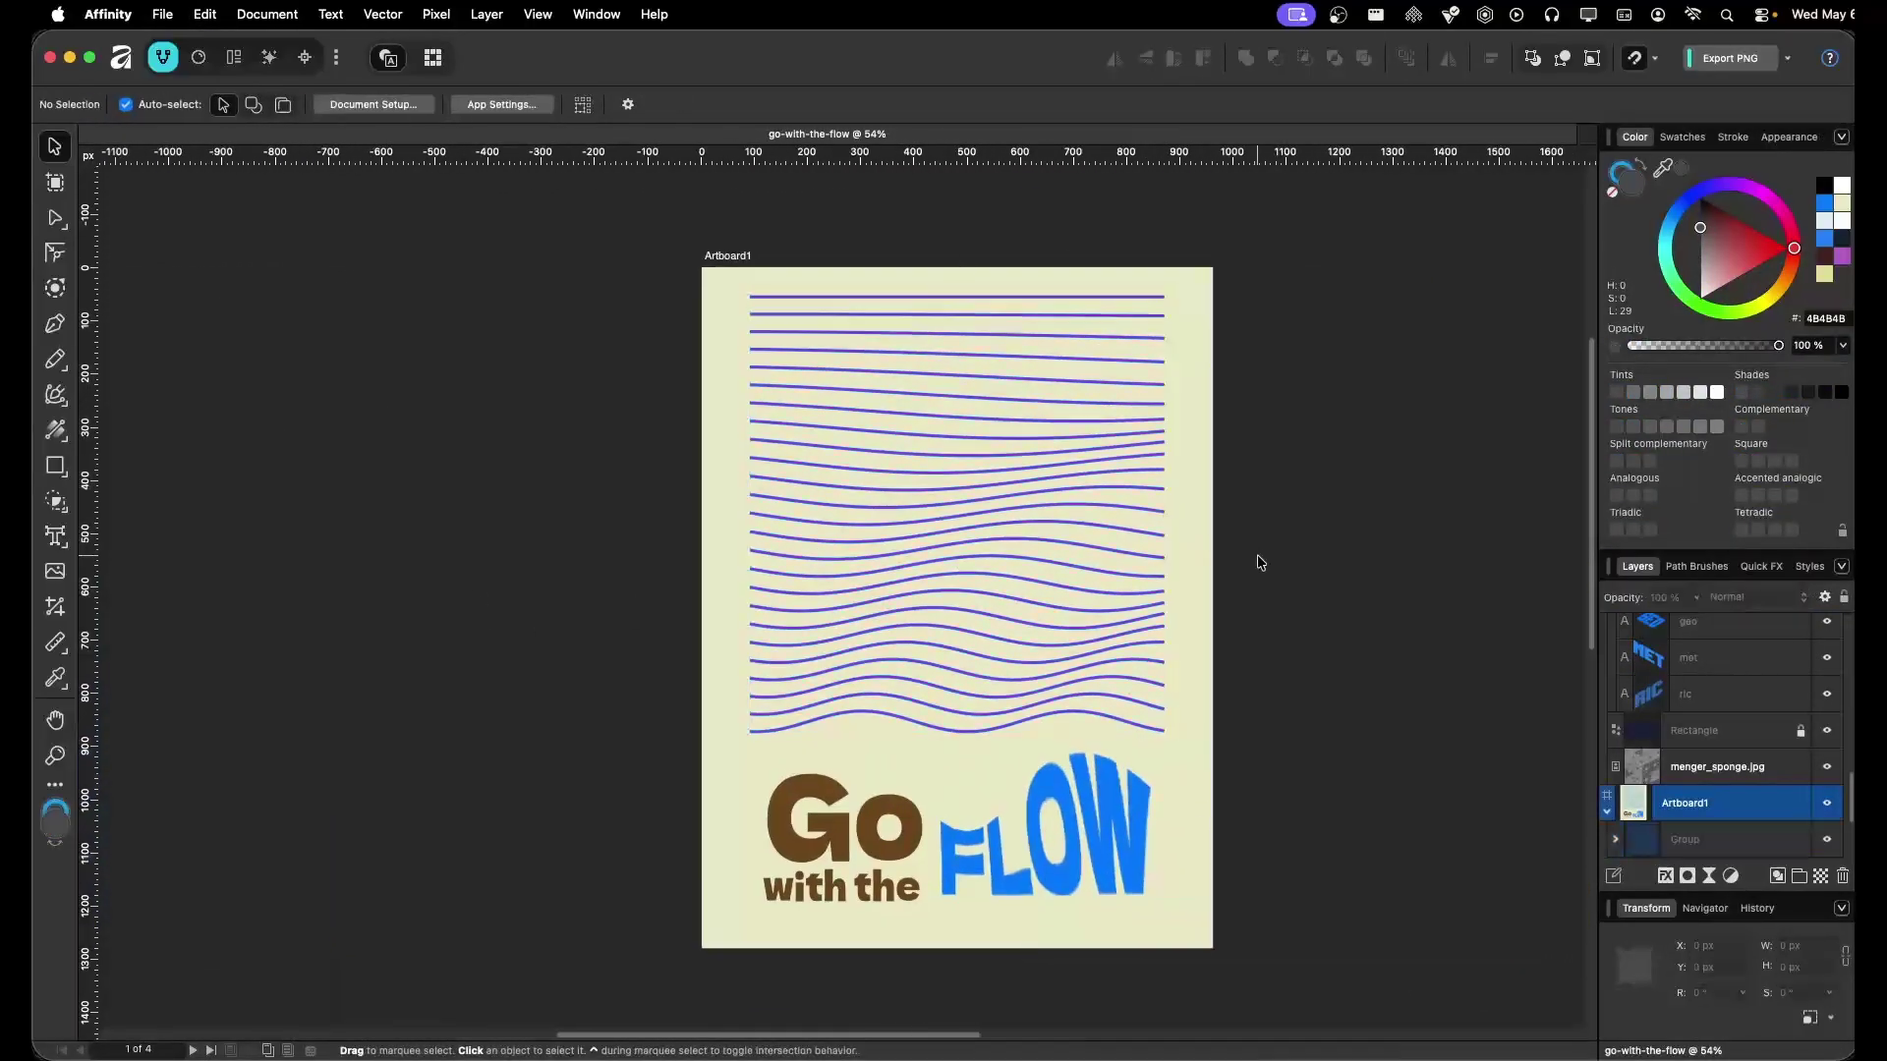
left_click(1130, 507)
scroll(1242, 577, "down", 3)
left_click(829, 602)
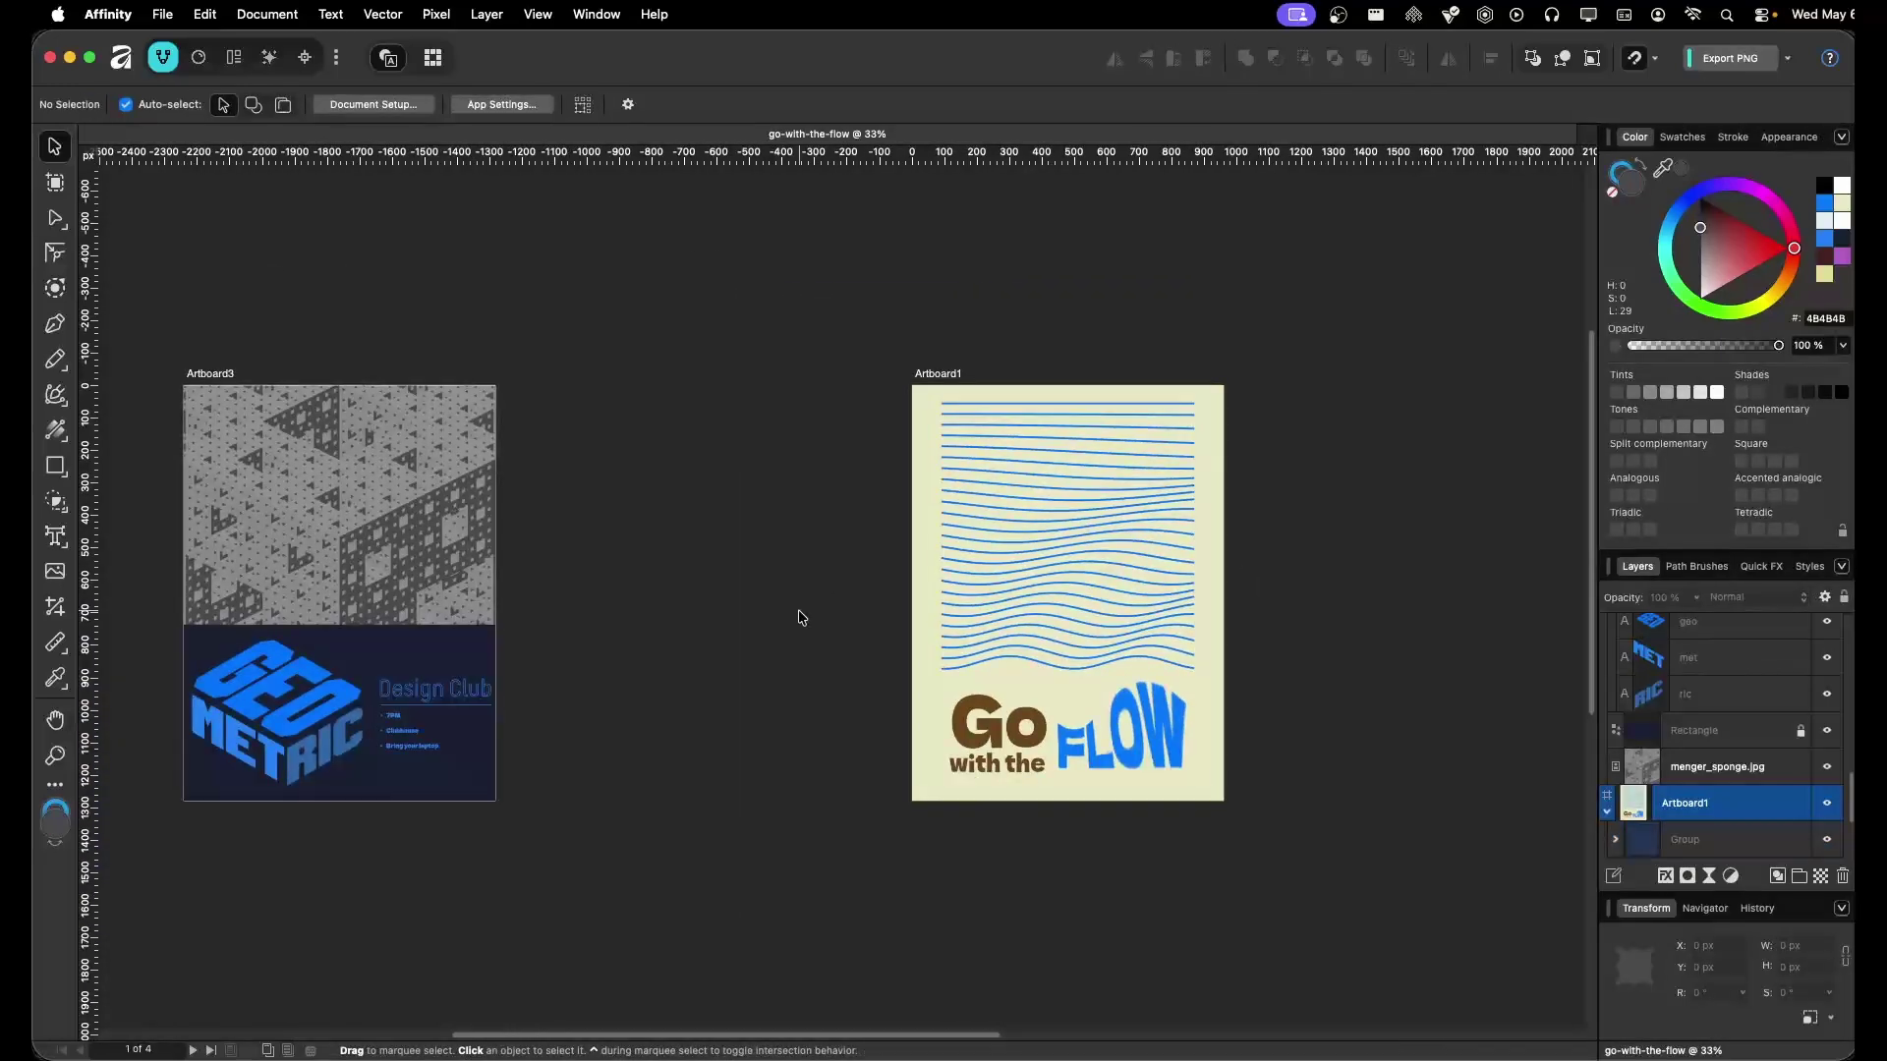
Review the "Procedural" and "Non-Destructive" headlines on Artboard2 and bring all four artboards into view
scroll(998, 586, "right", 10)
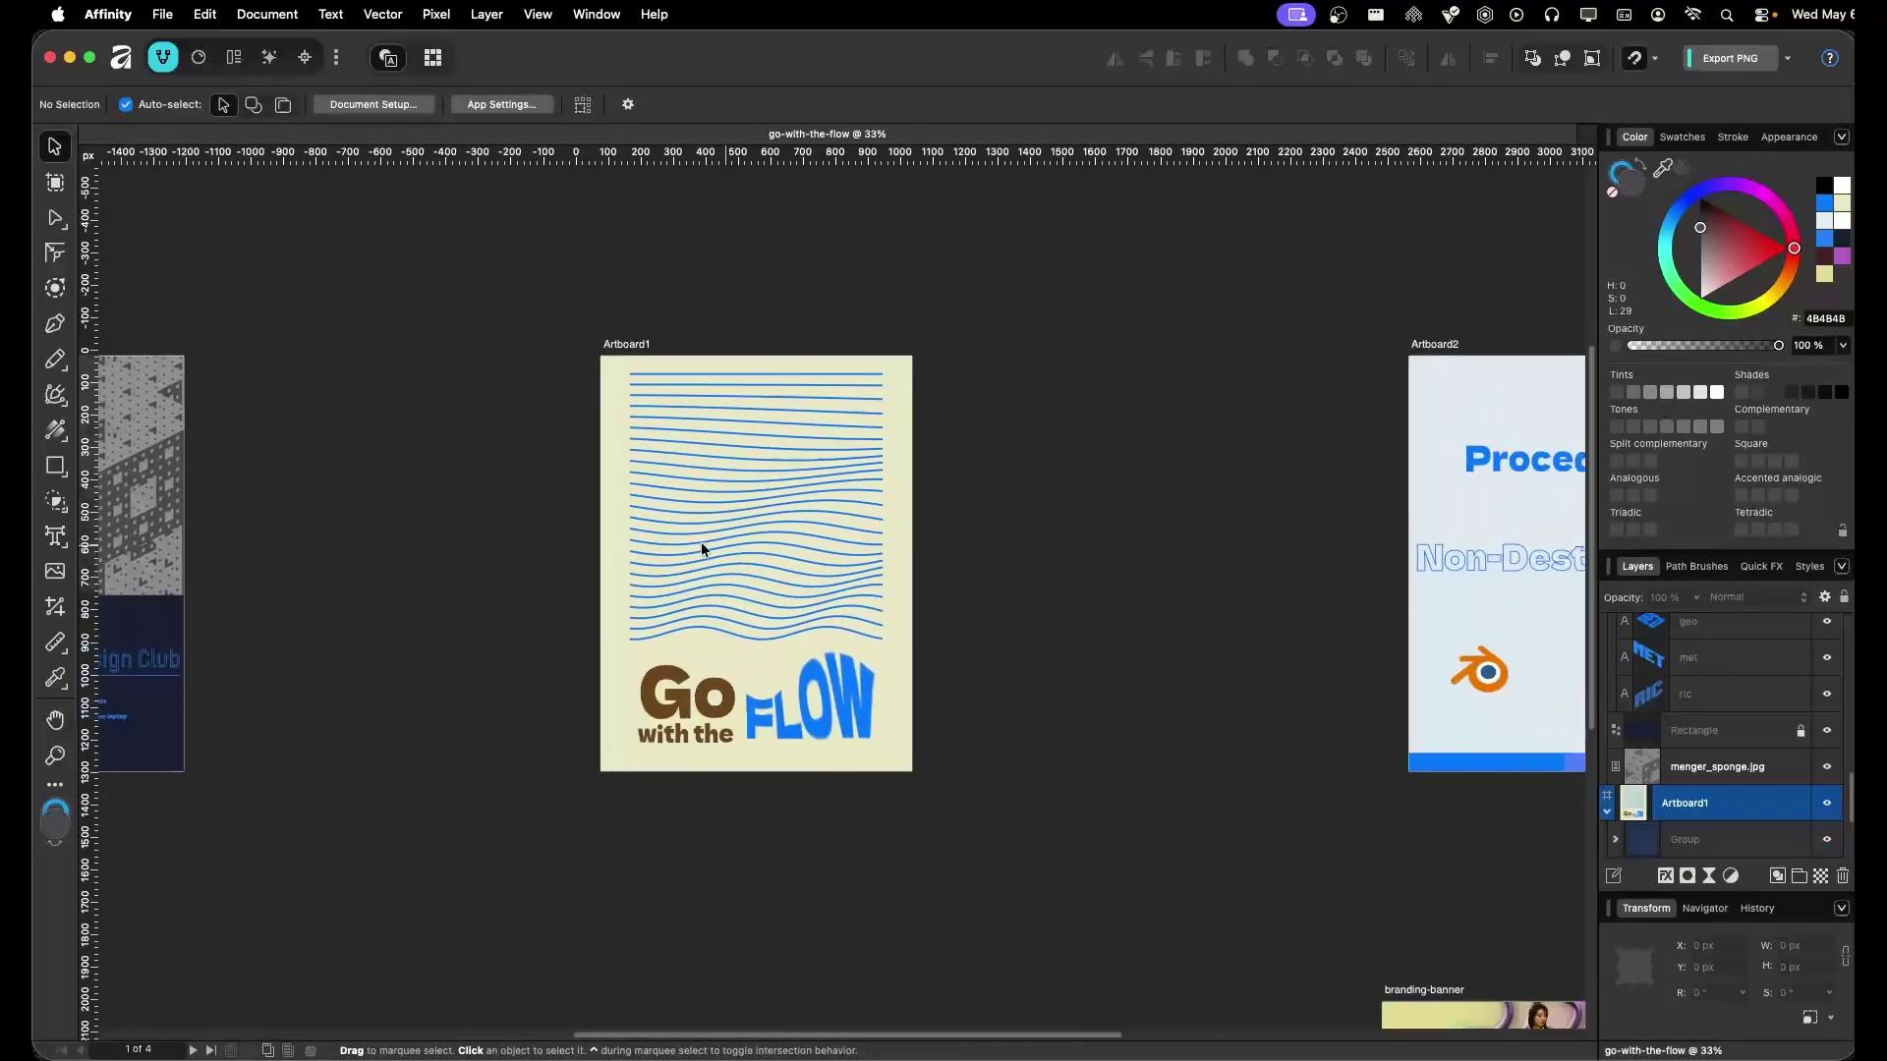
left_click(1260, 380)
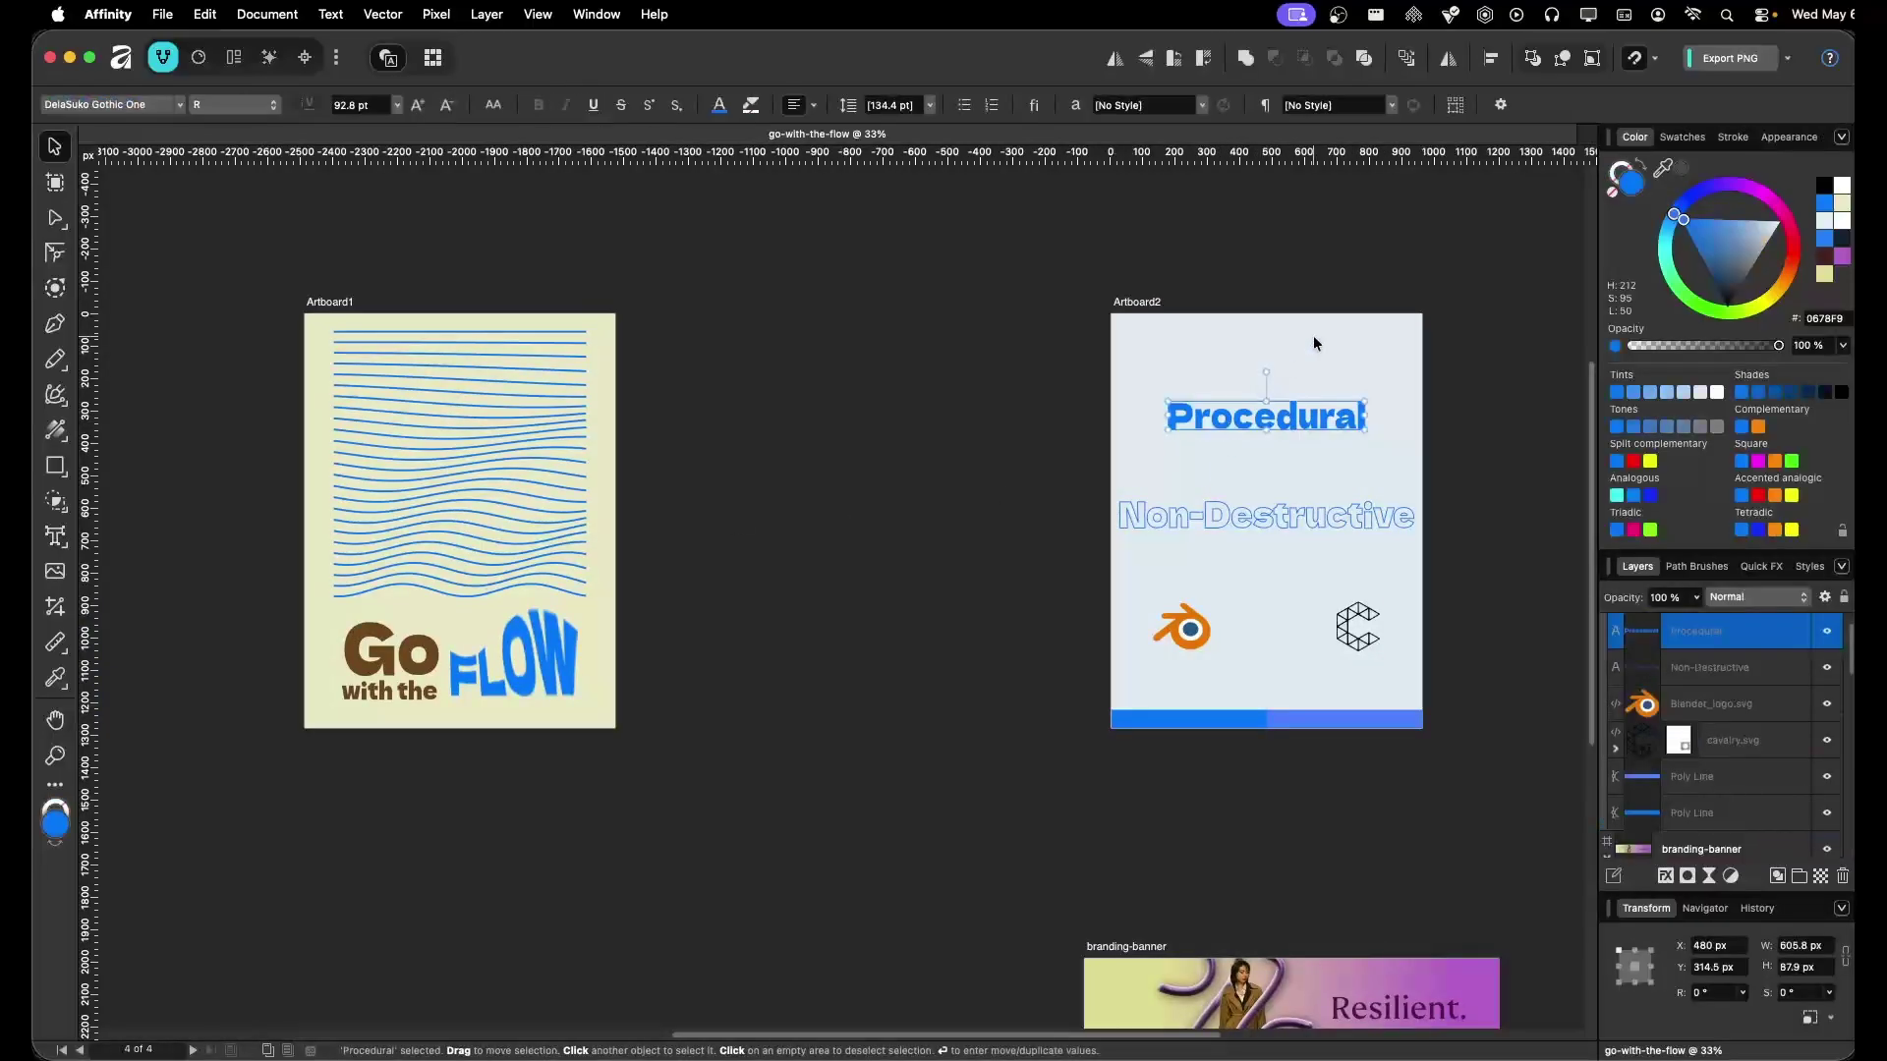
key("Escape")
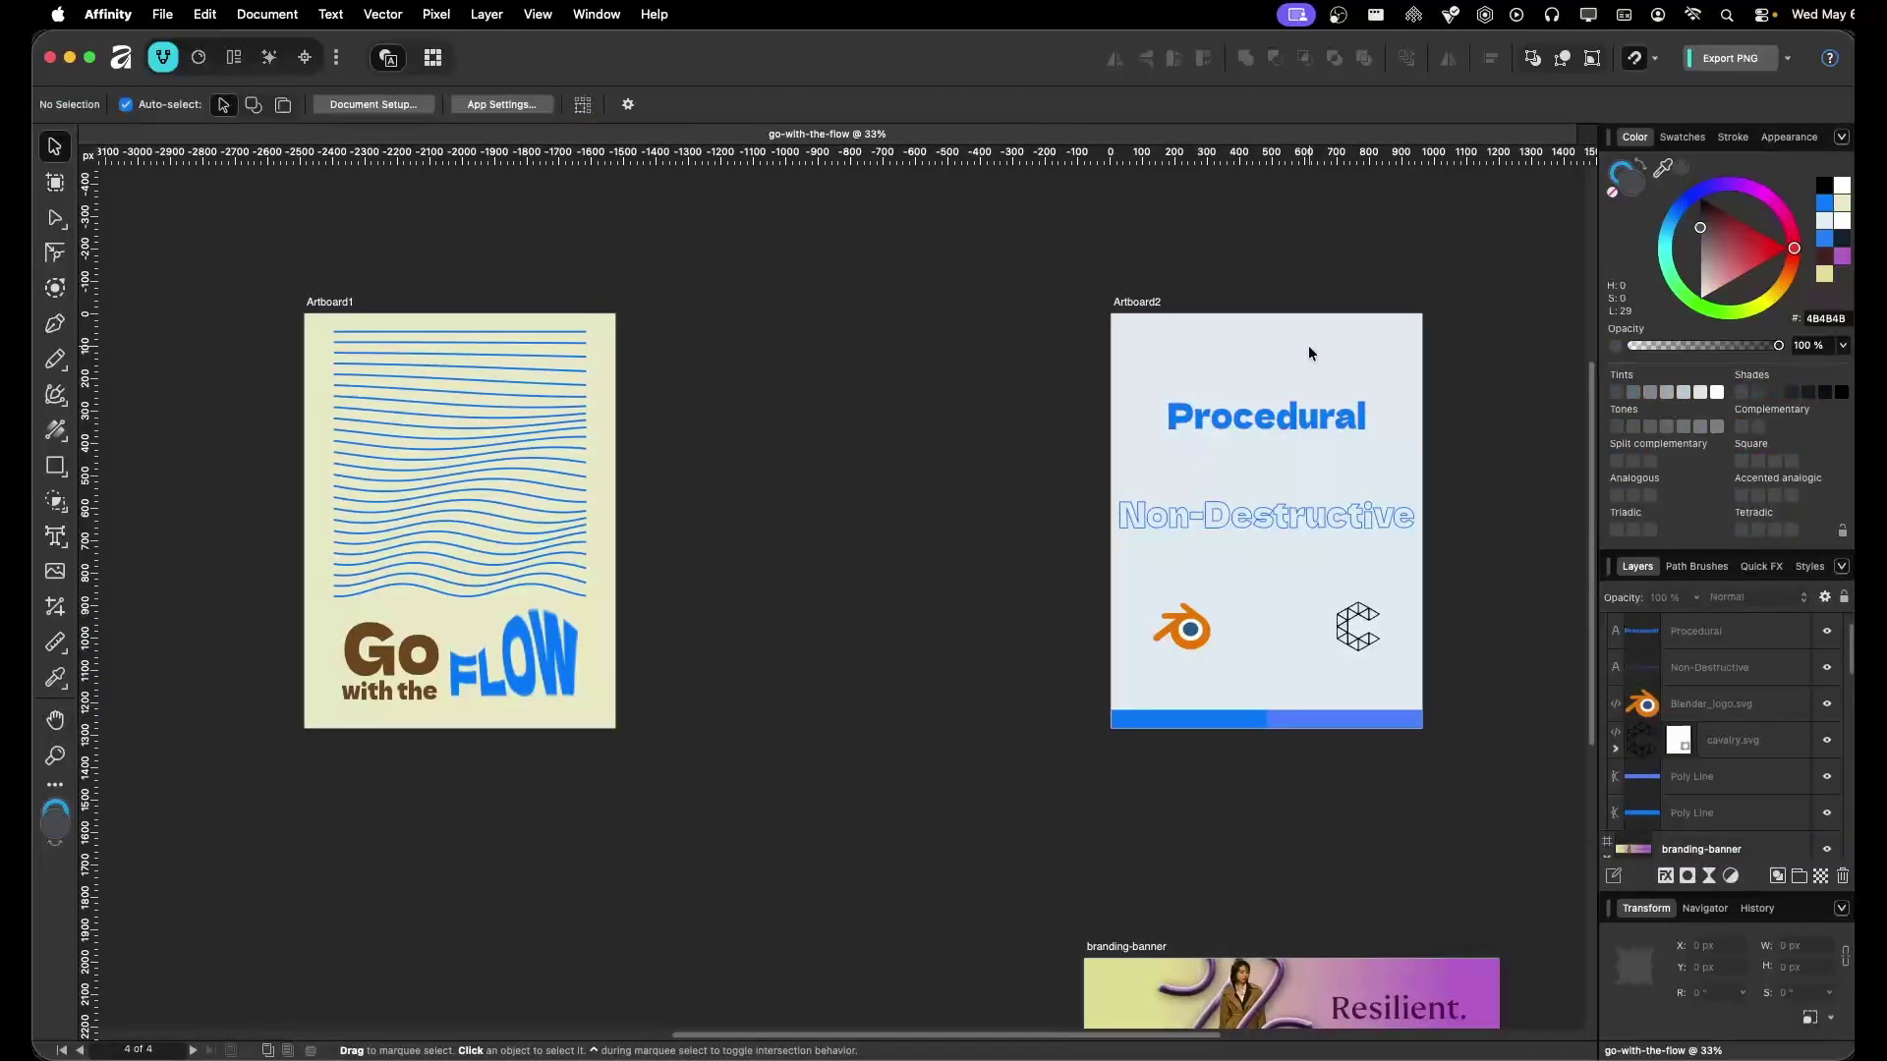
scroll(1120, 387, "down", 3)
scroll(872, 463, "left", 4)
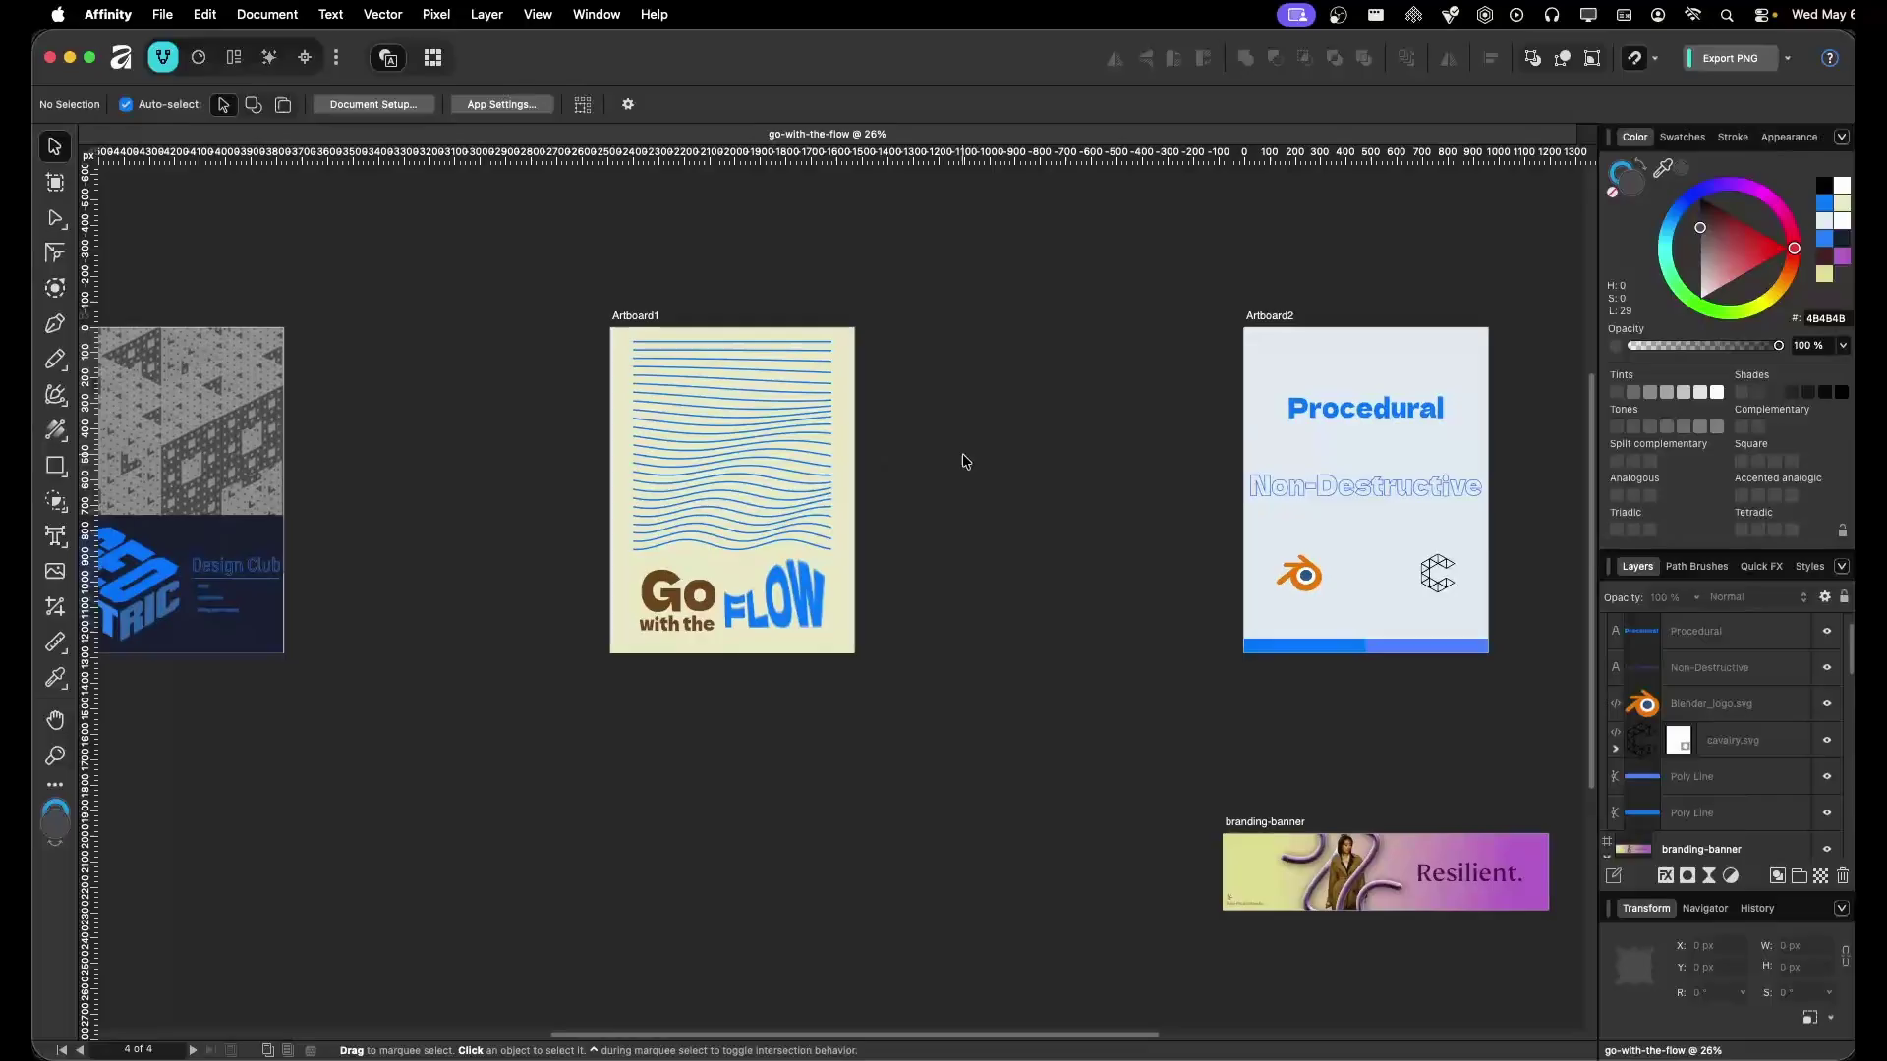
scroll(960, 463, "down", 1)
scroll(1015, 442, "left", 2)
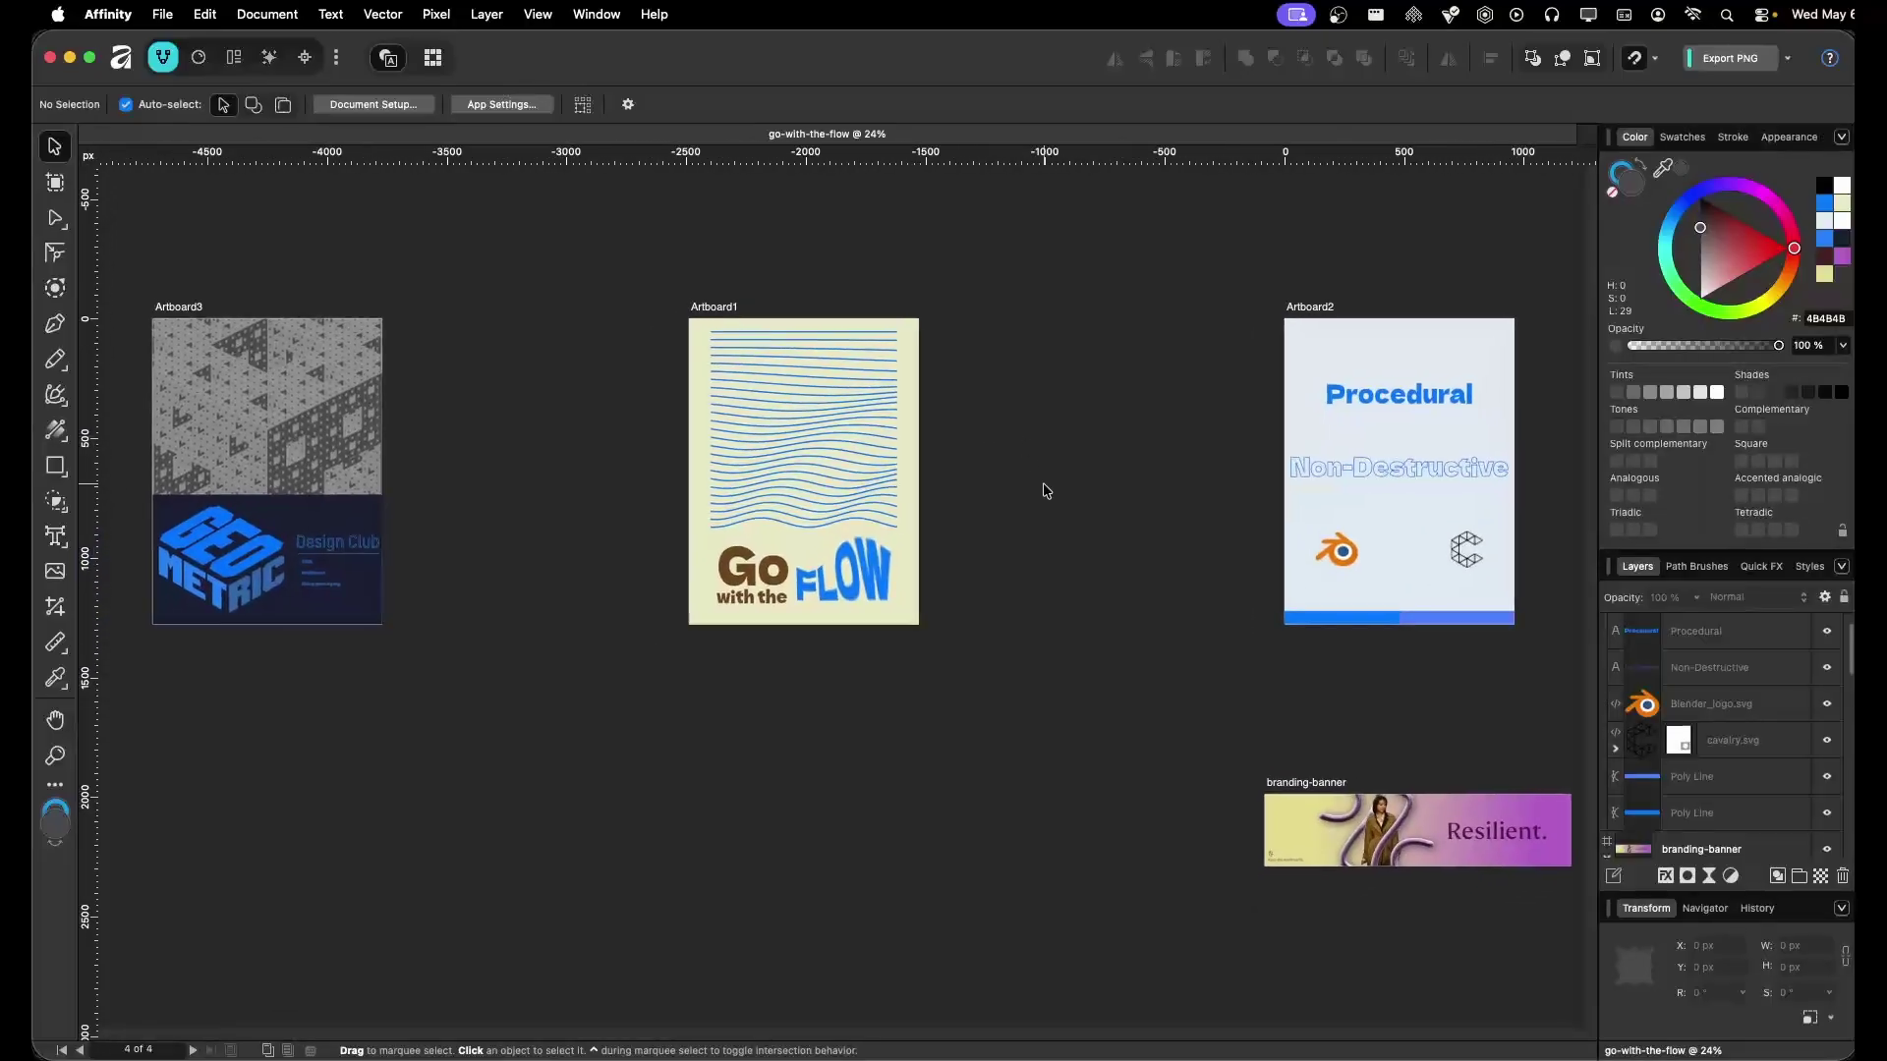